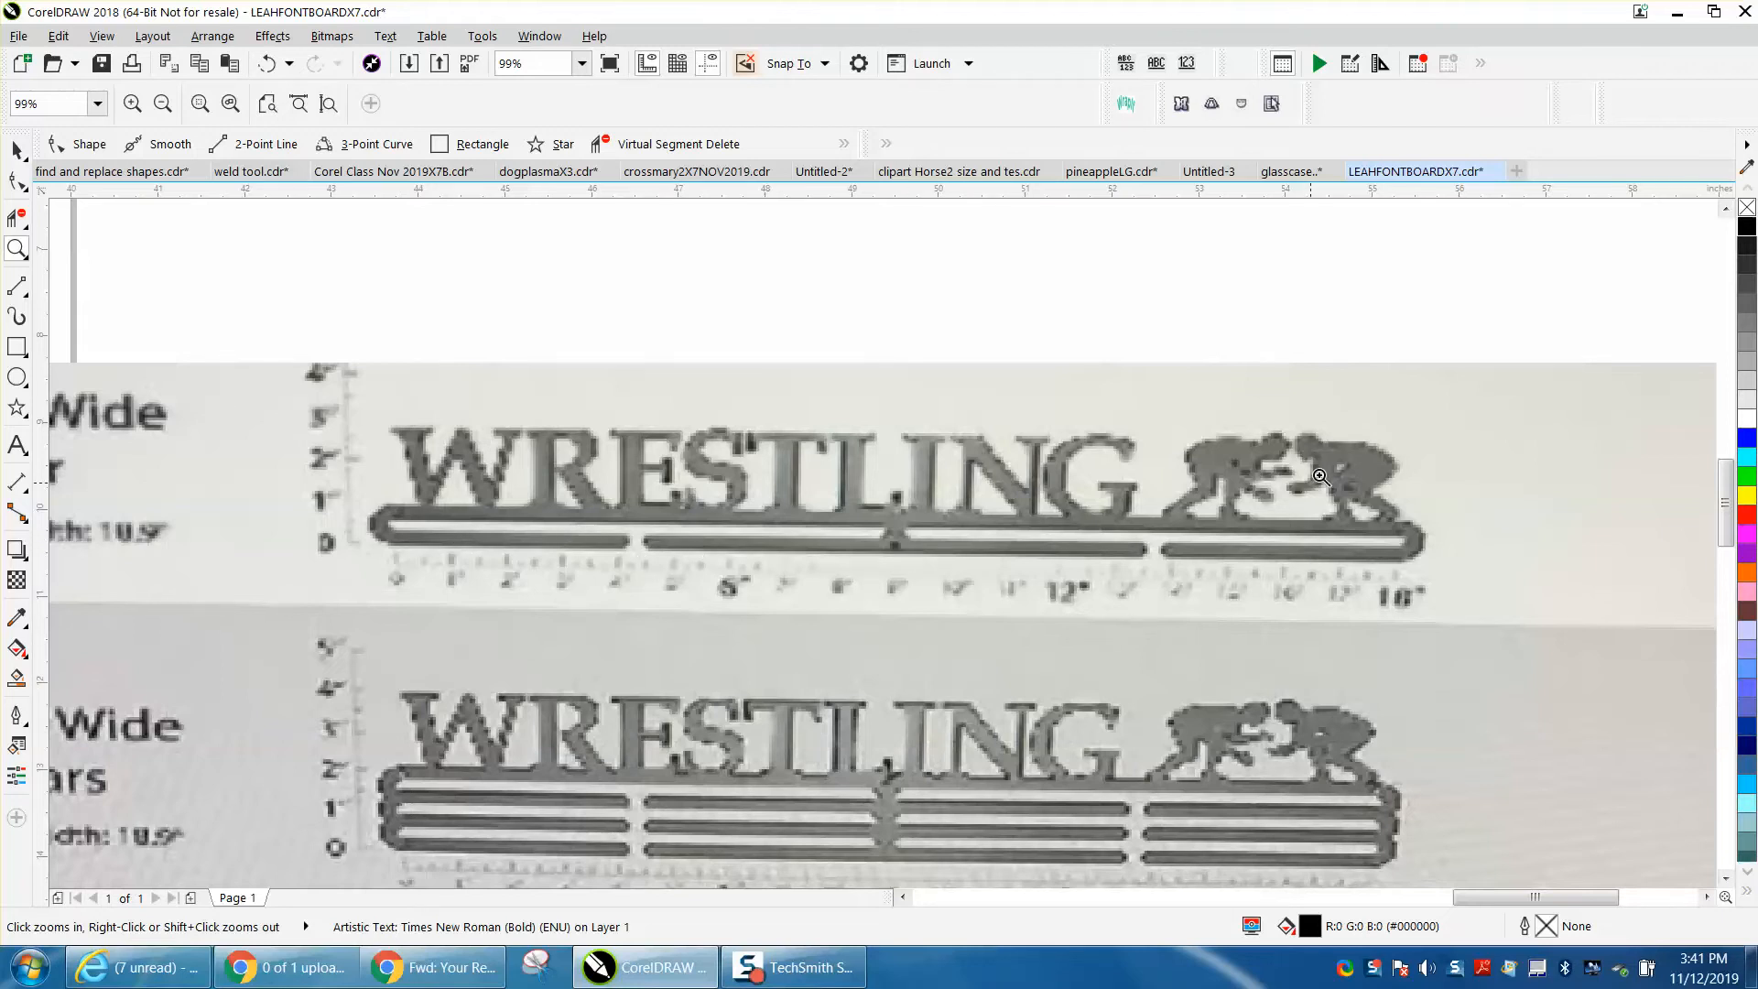
# Step: Examine the reference photo of the WRESTLING hang bars and the finished black WRESTLING hanger beside it
pyautogui.rightClick(737, 561)
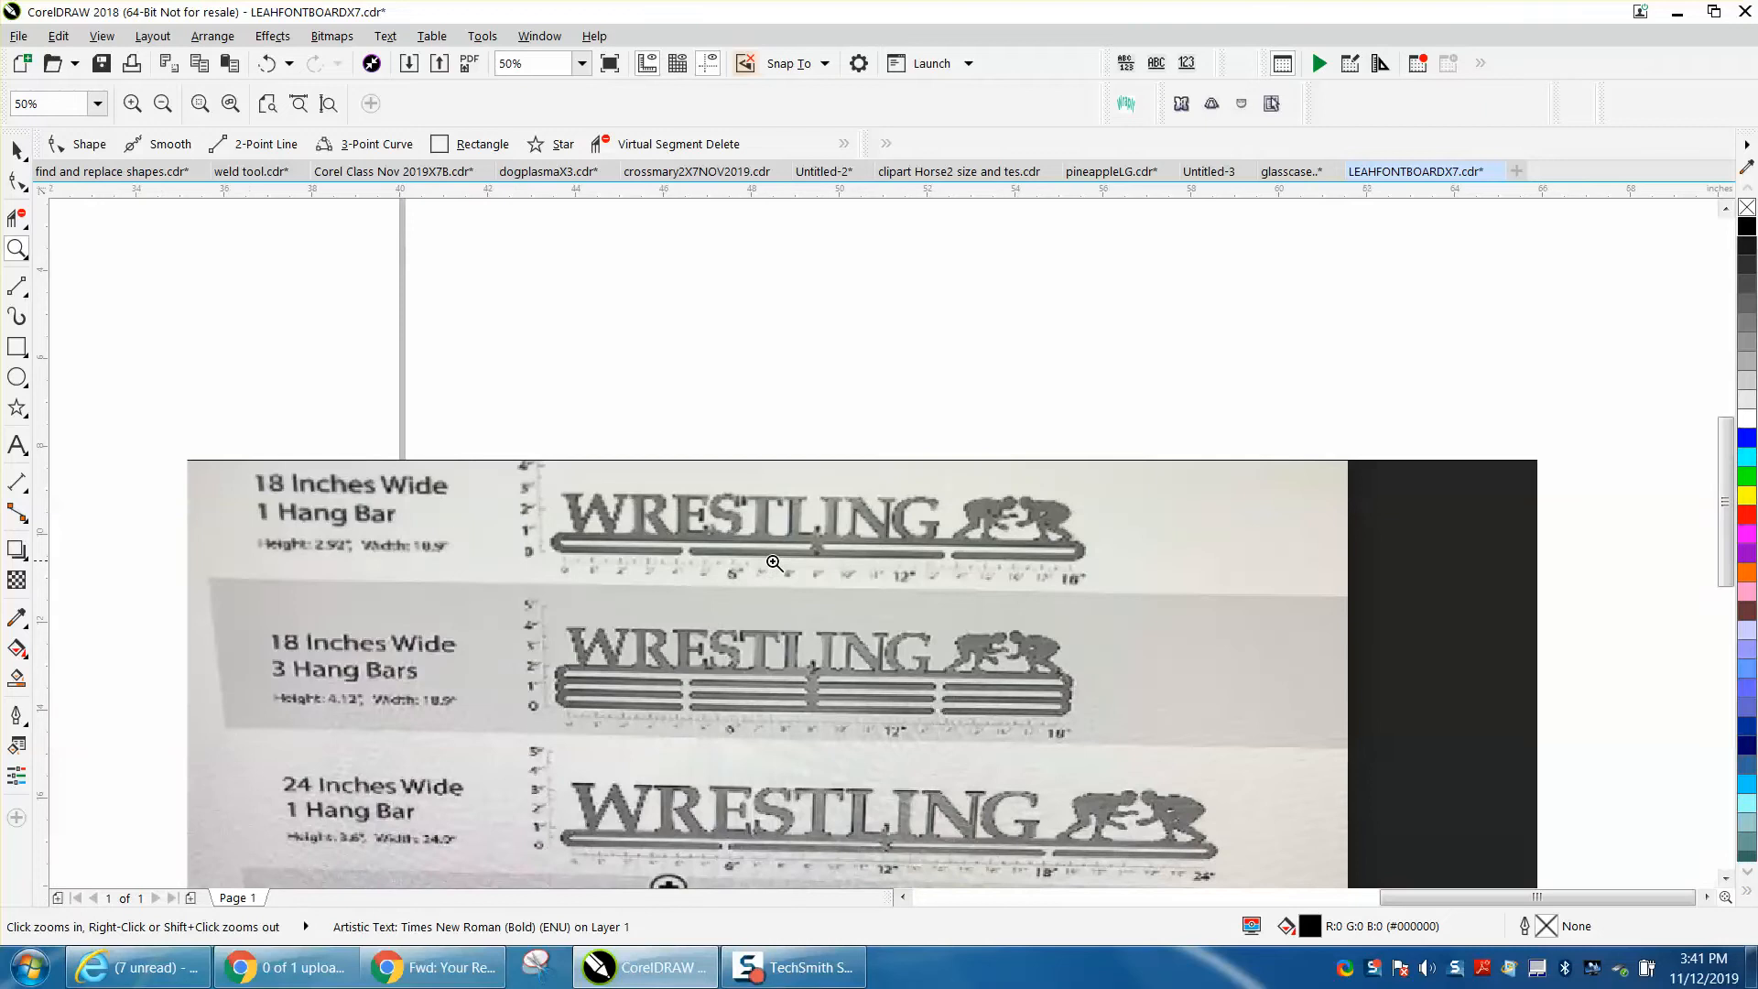
pyautogui.moveTo(531, 464); pyautogui.dragTo(1113, 620)
pyautogui.rightClick(1108, 622)
pyautogui.rightClick(954, 613)
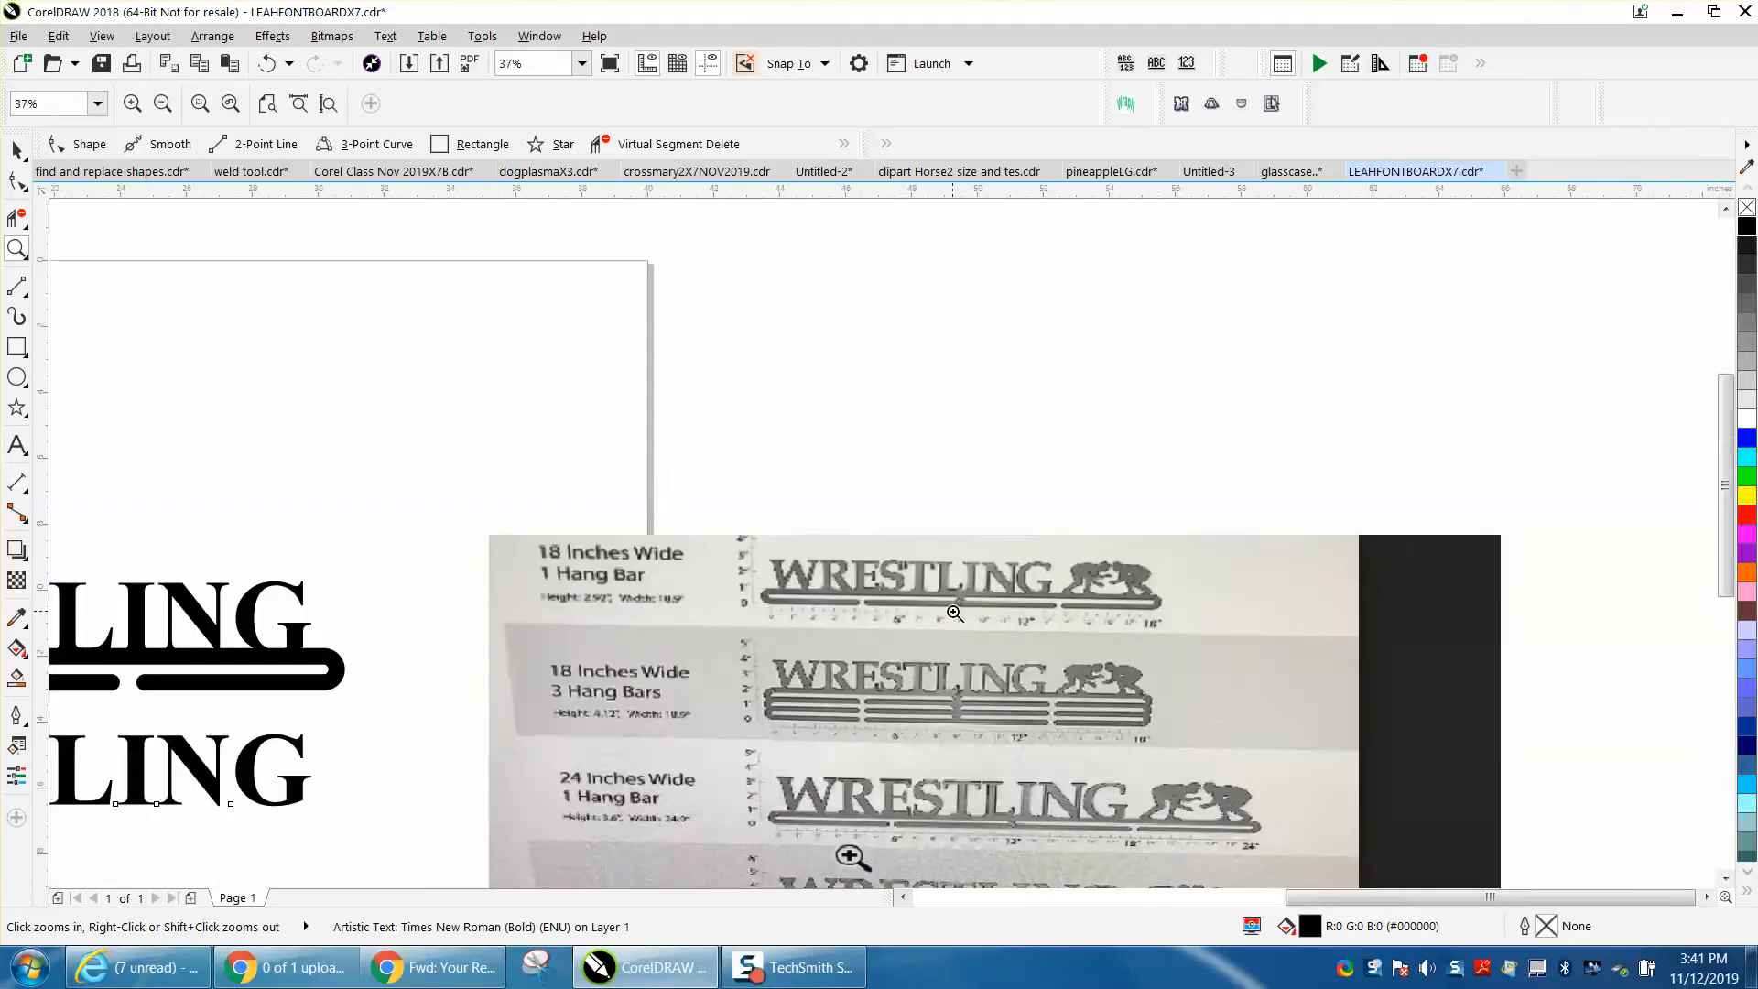
pyautogui.rightClick(954, 612)
pyautogui.moveTo(296, 577); pyautogui.dragTo(745, 748)
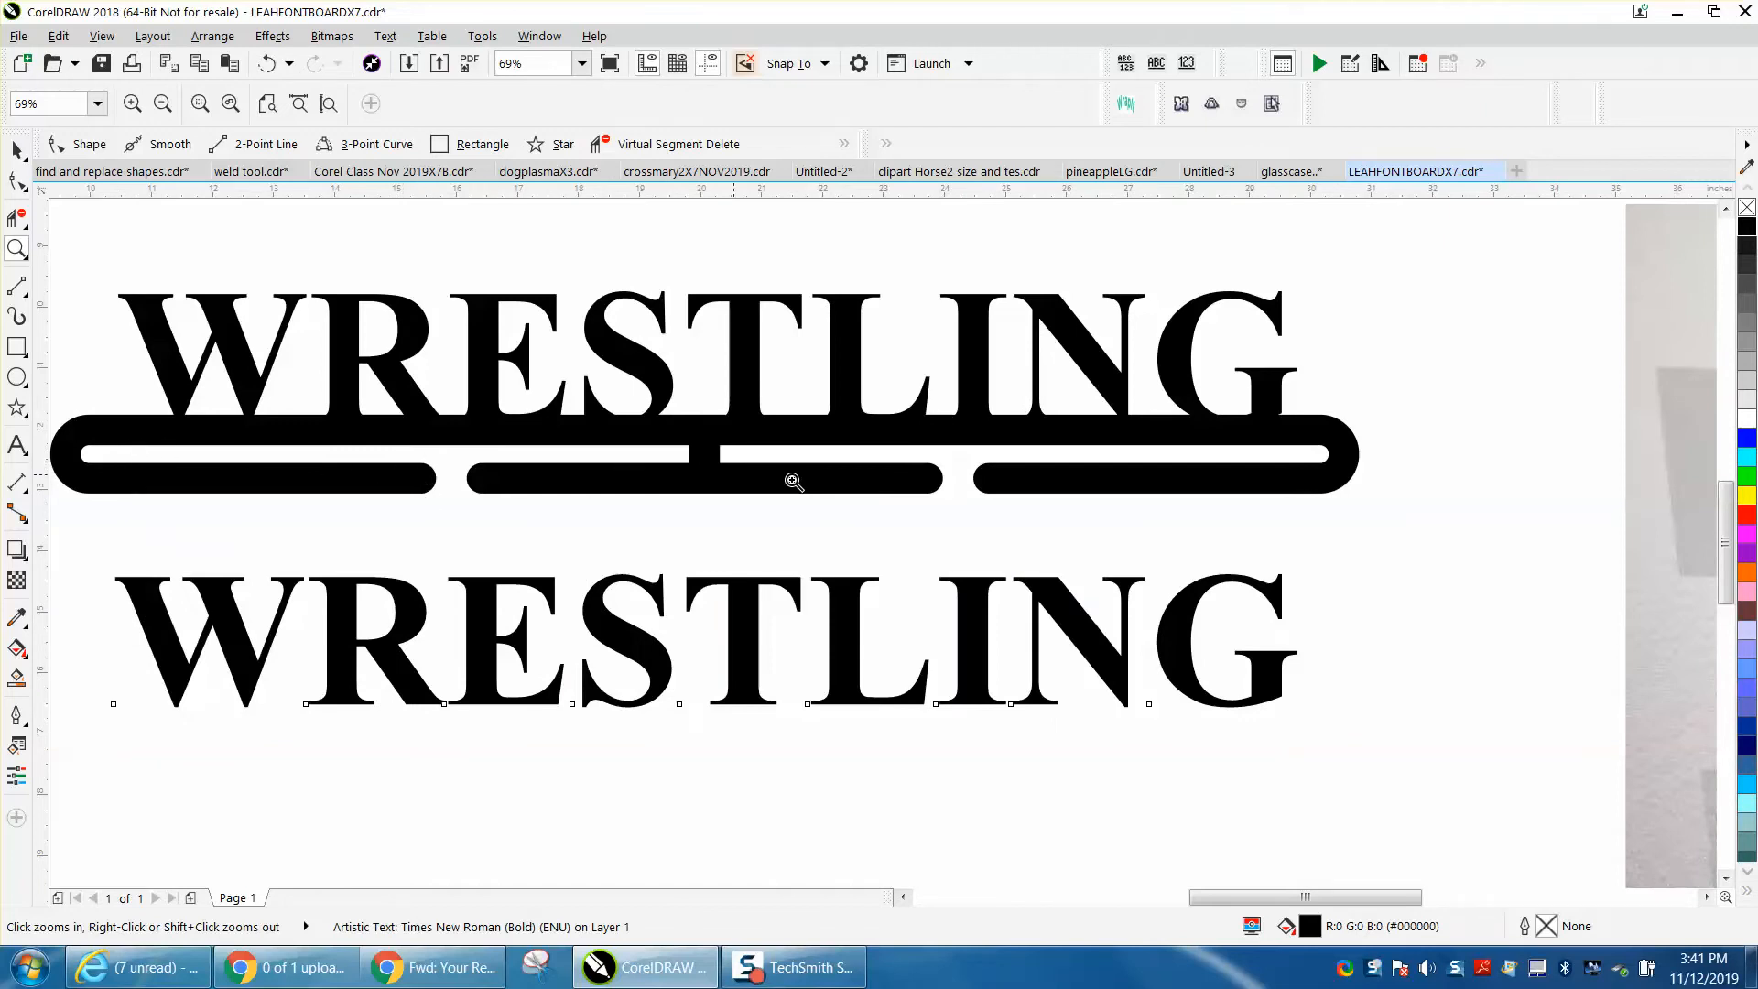
pyautogui.click(18, 149)
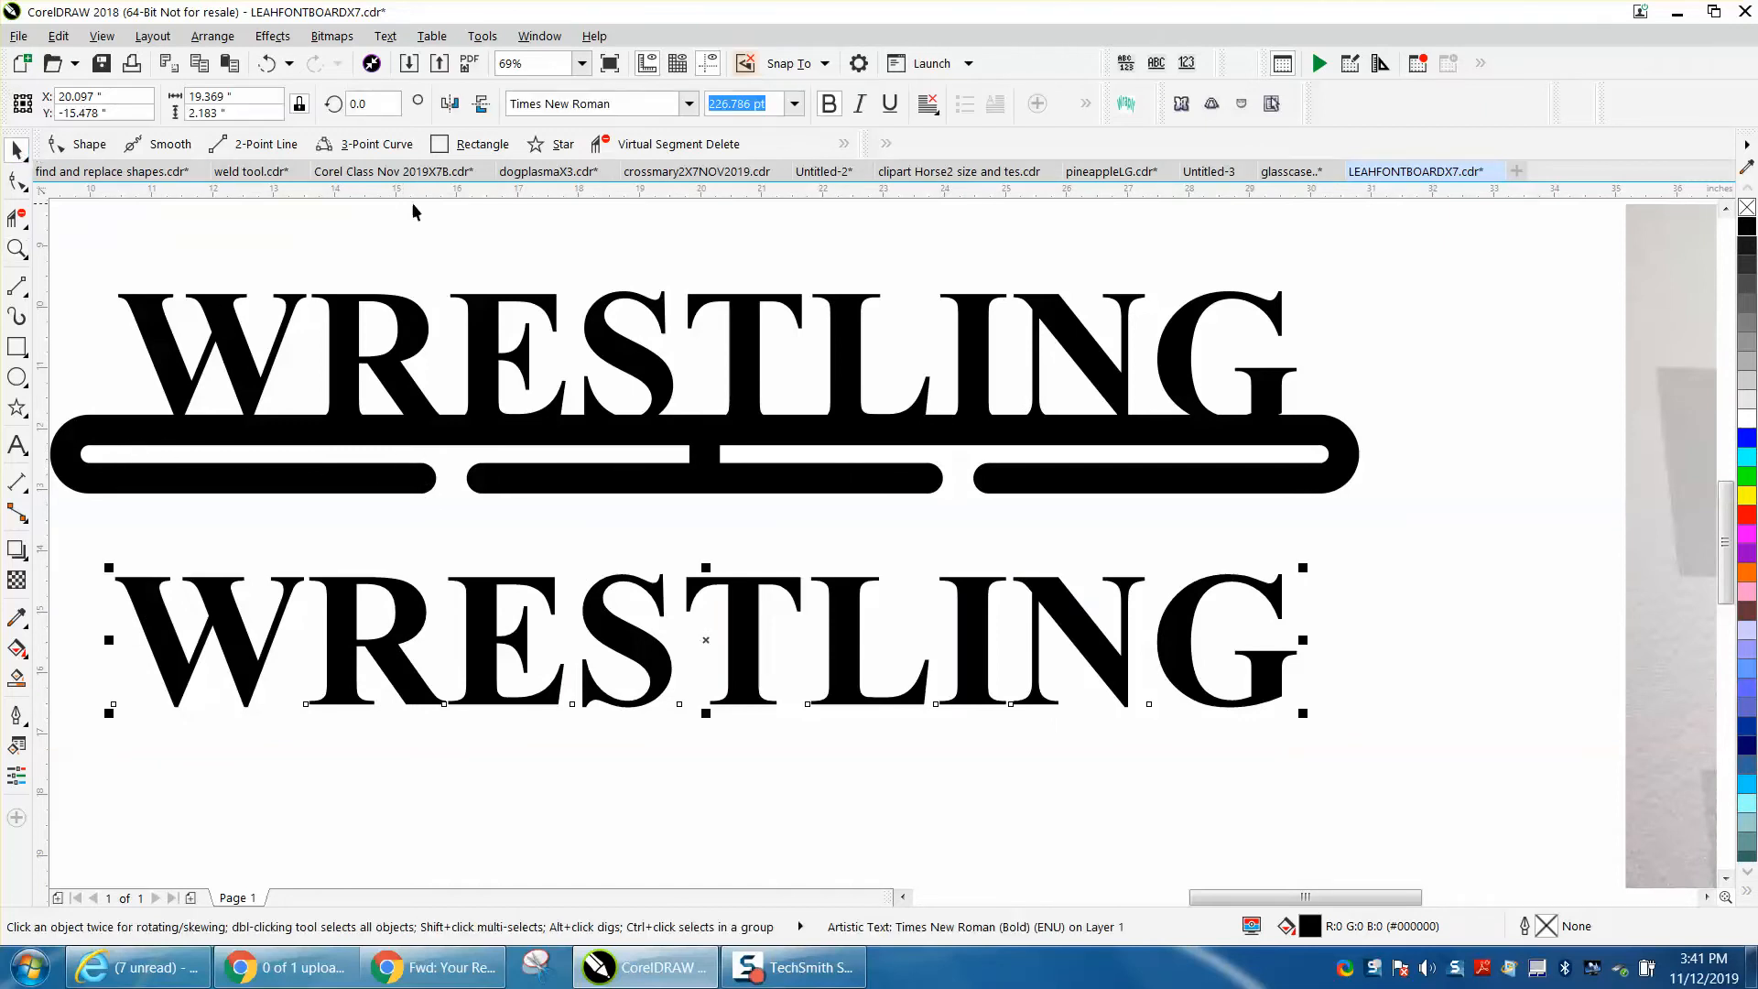
pyautogui.click(471, 226)
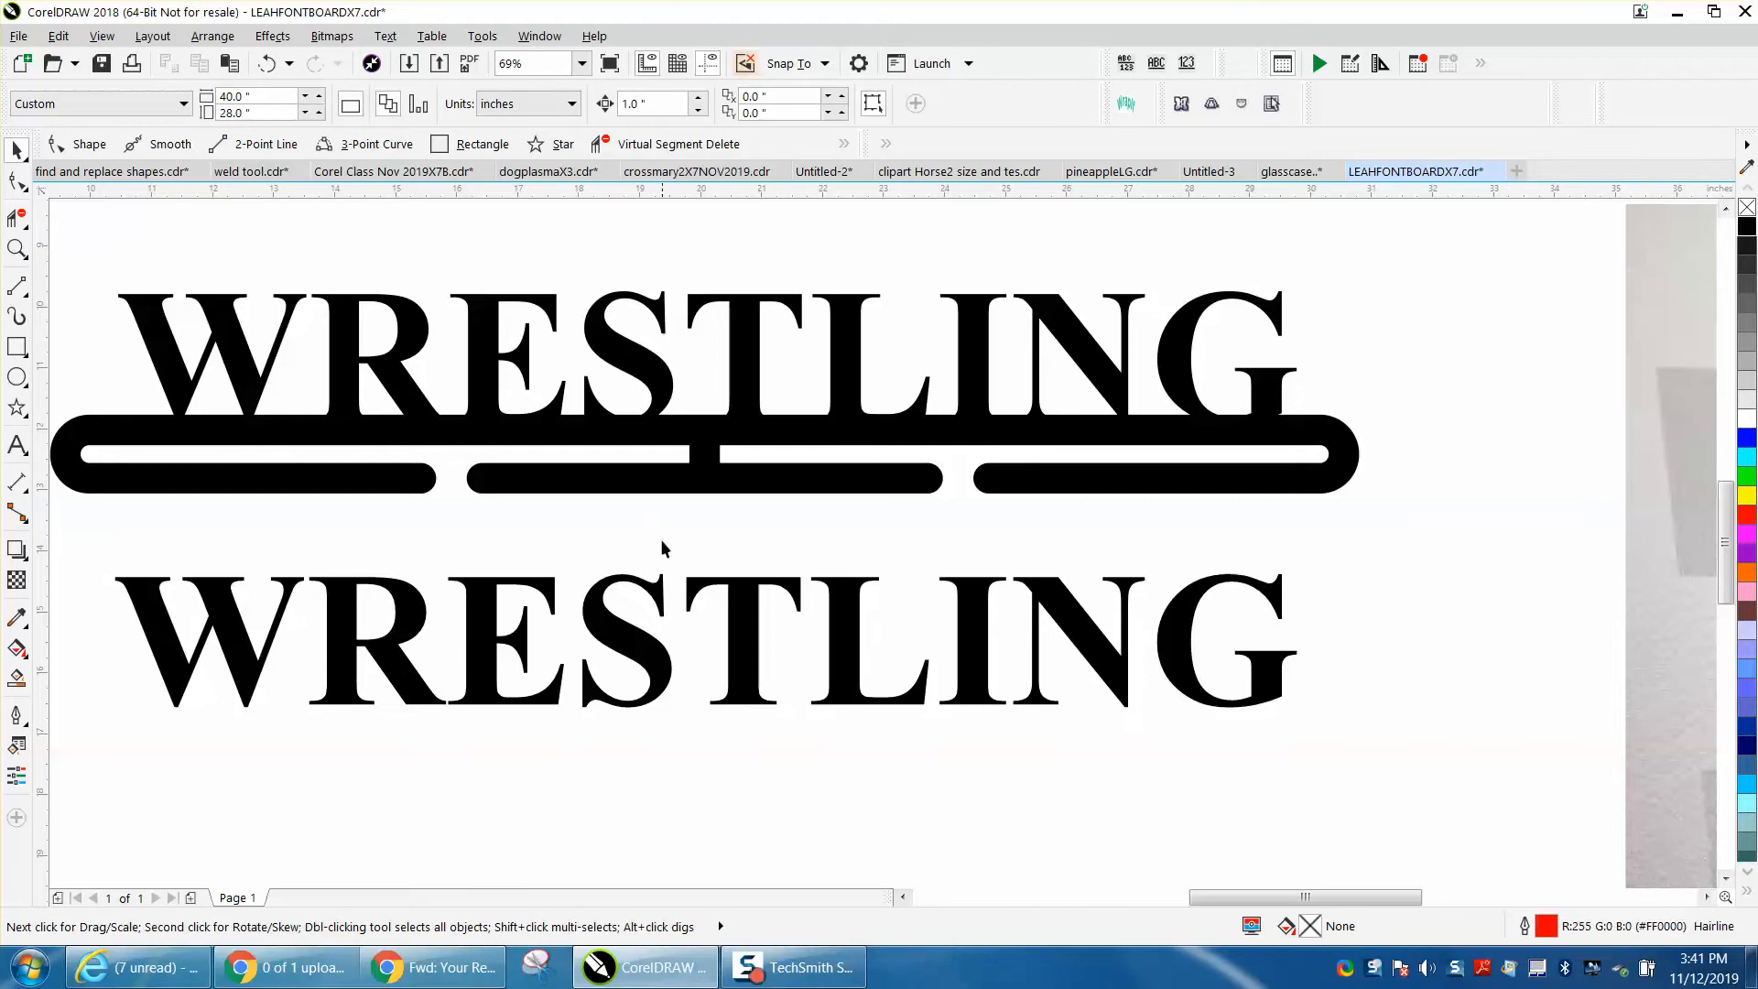
pyautogui.scroll(-3, 679, 584)
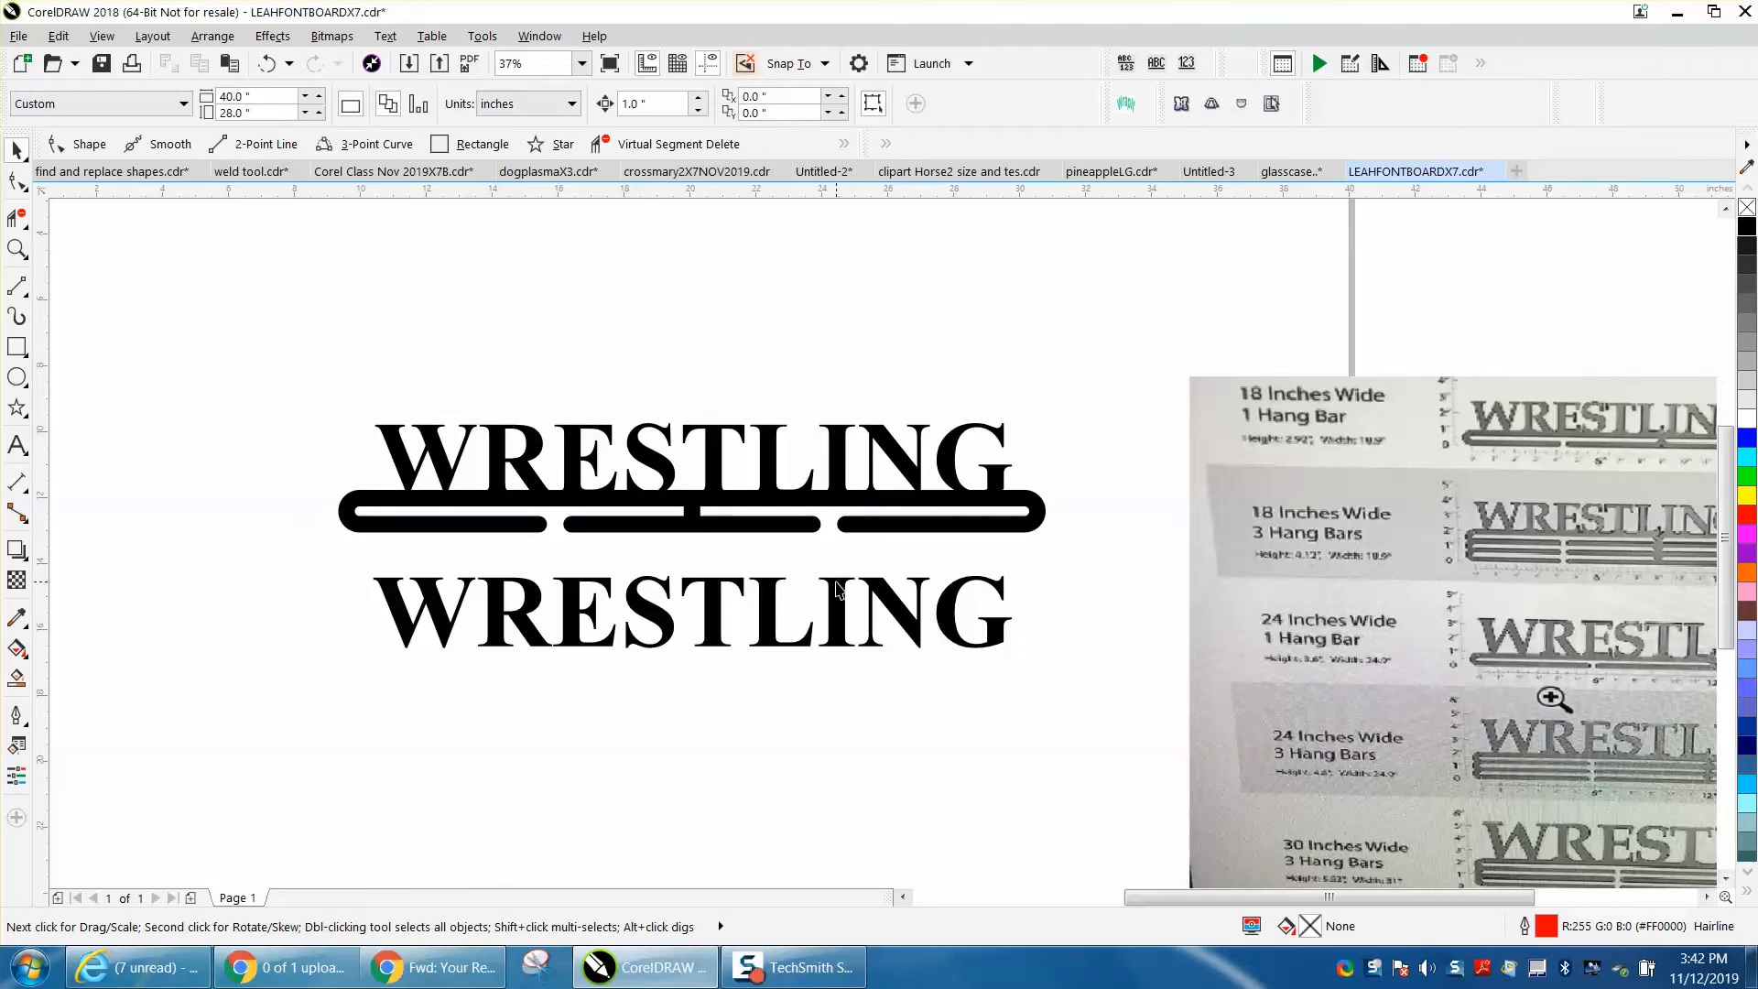
# Step: Convert the lower WRESTLING text to curves, remove its fill and give it a red outline
pyautogui.click(837, 586)
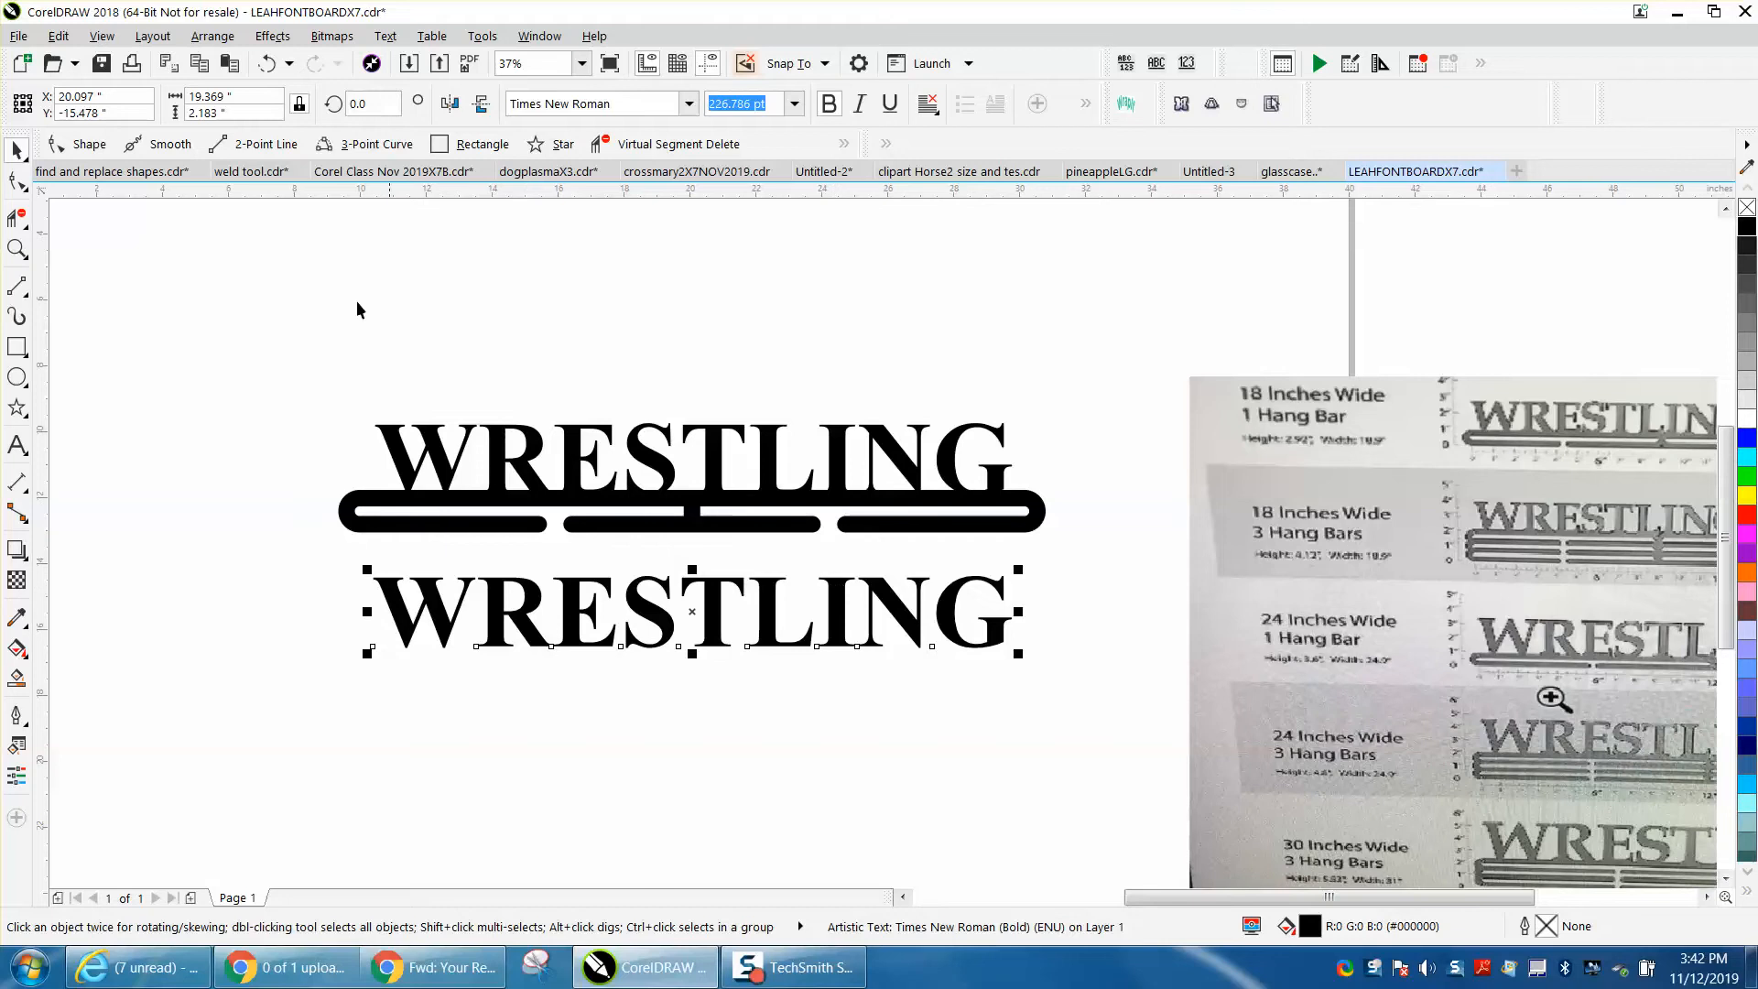
pyautogui.click(213, 37)
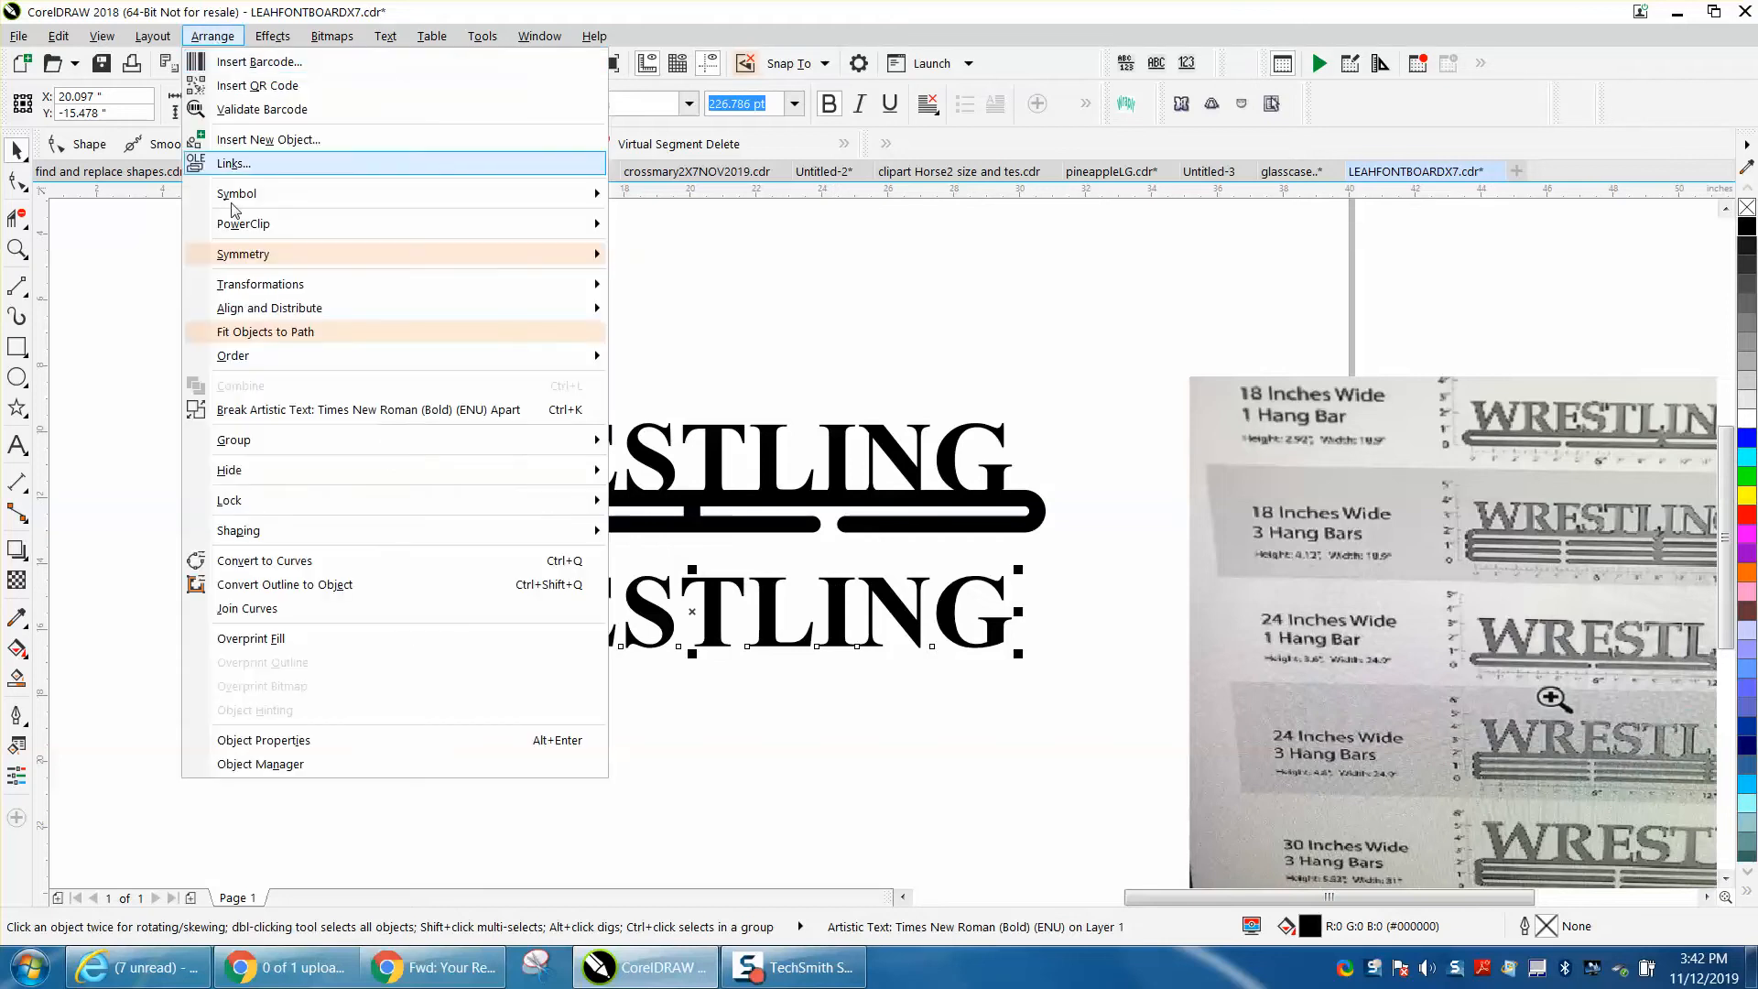
pyautogui.click(275, 562)
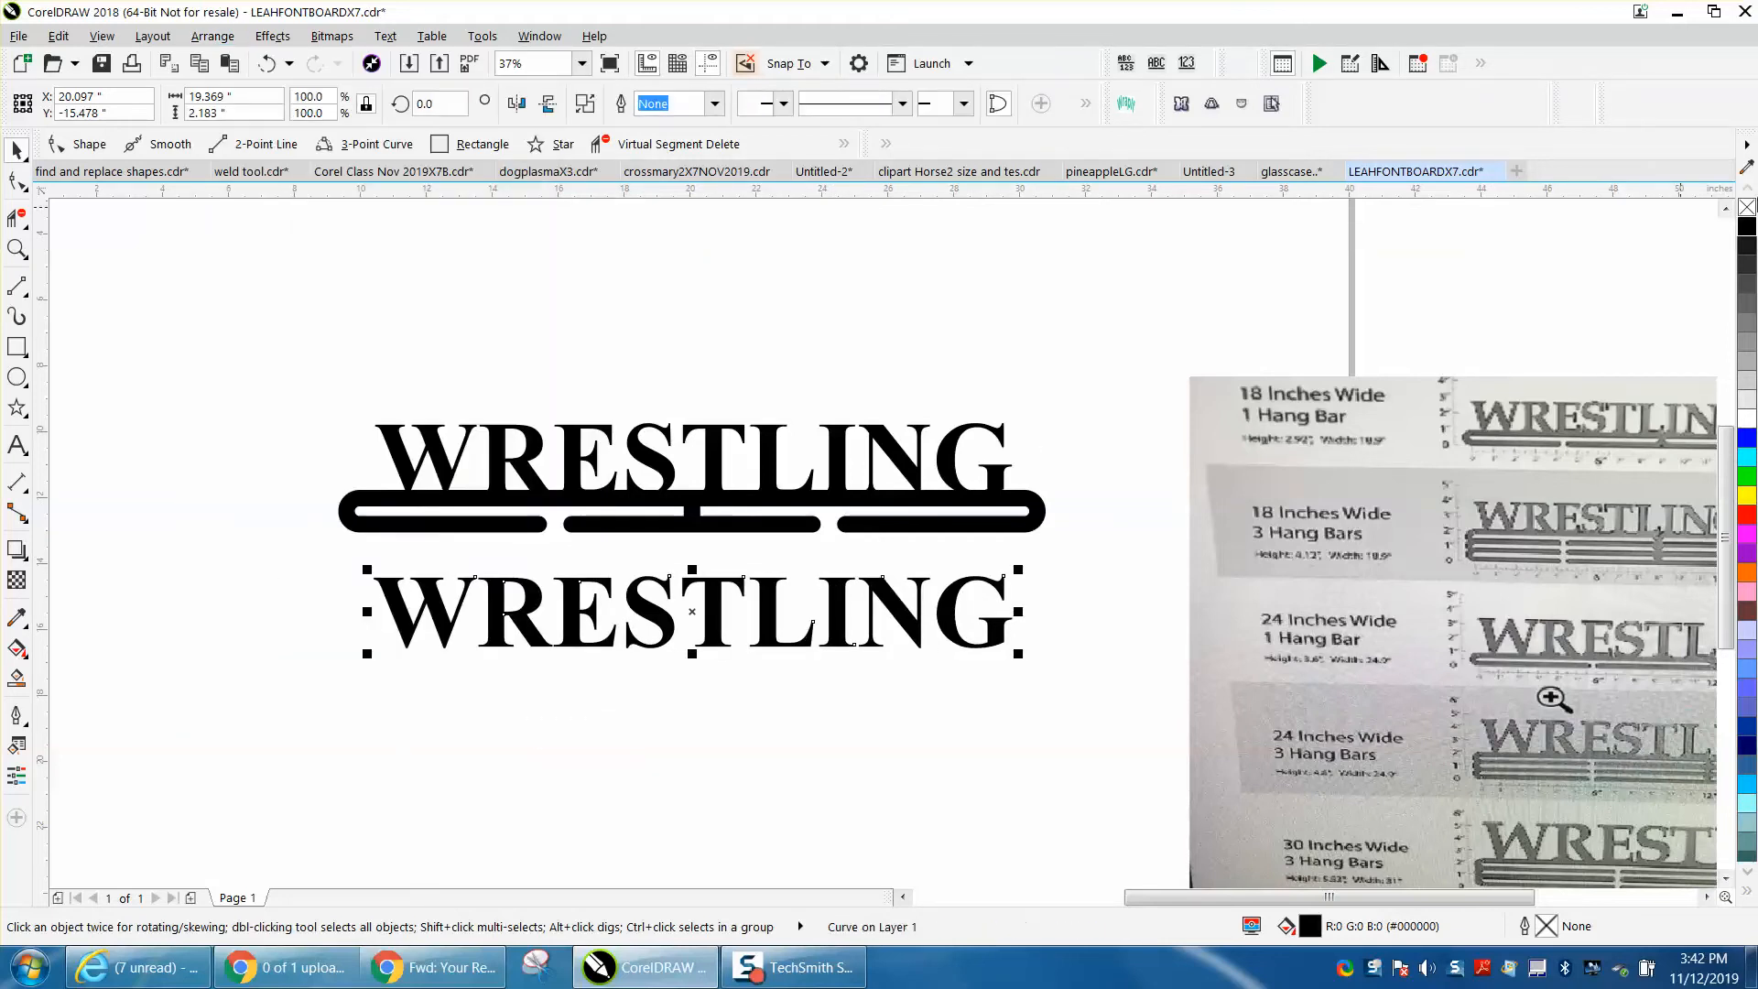
pyautogui.click(1745, 210)
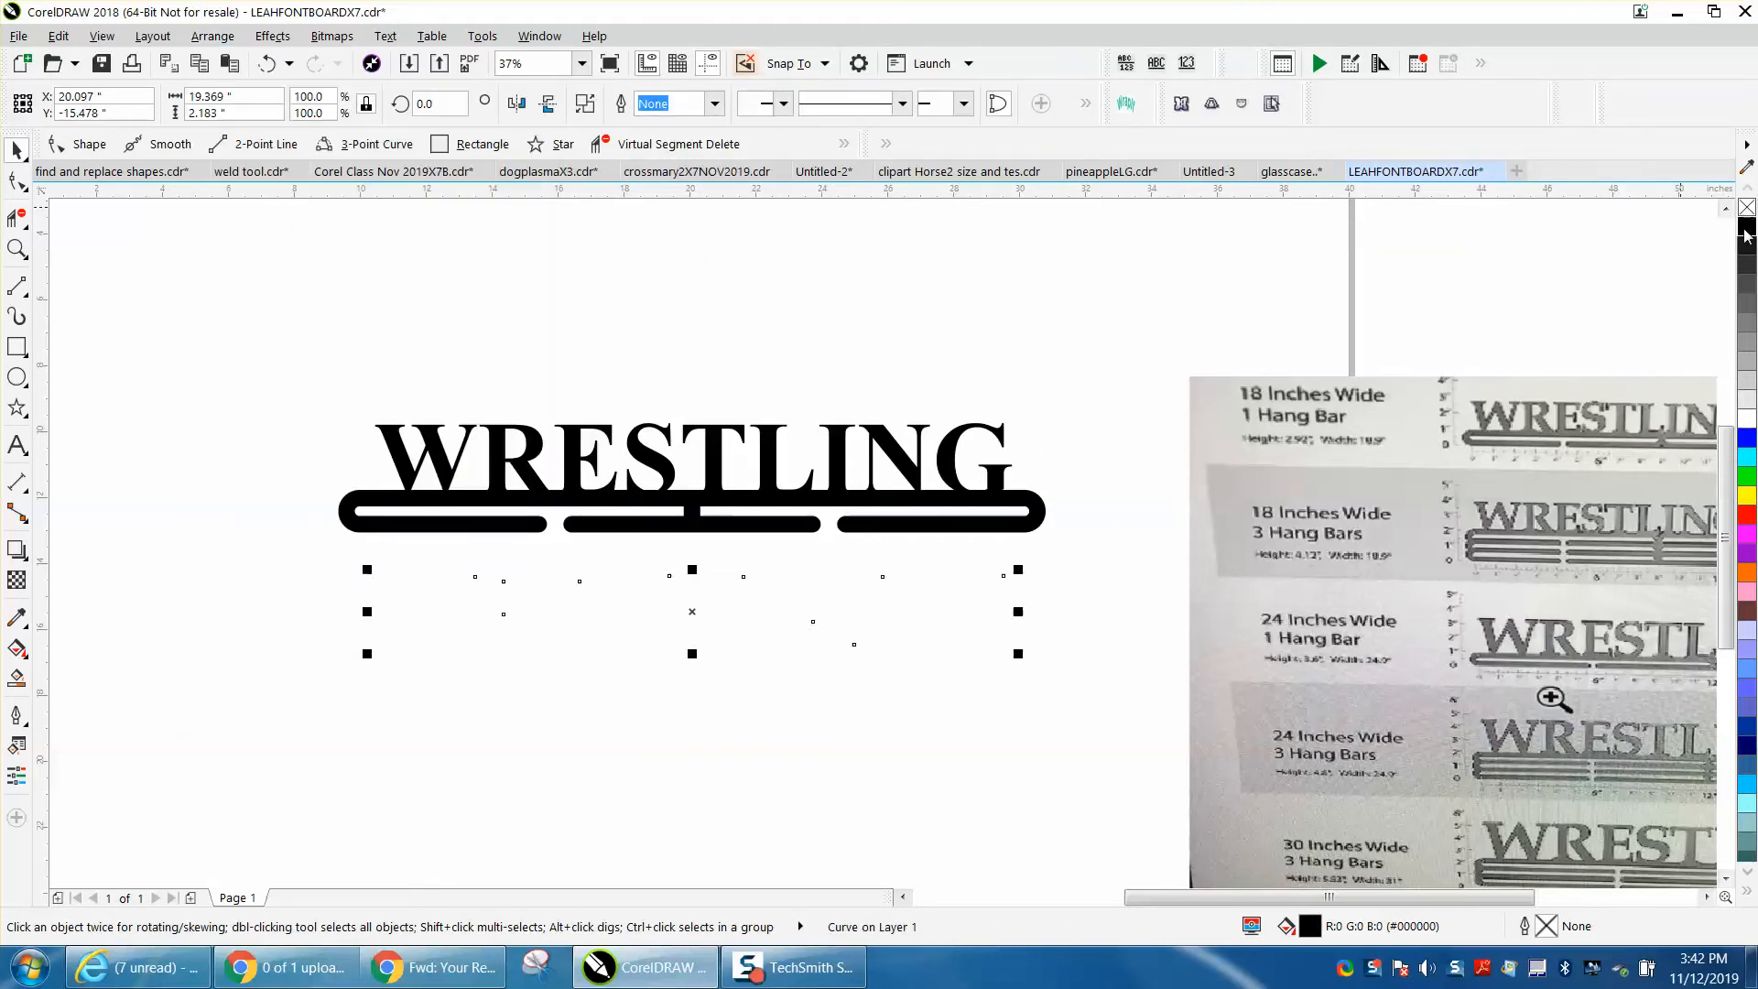
pyautogui.rightClick(1748, 520)
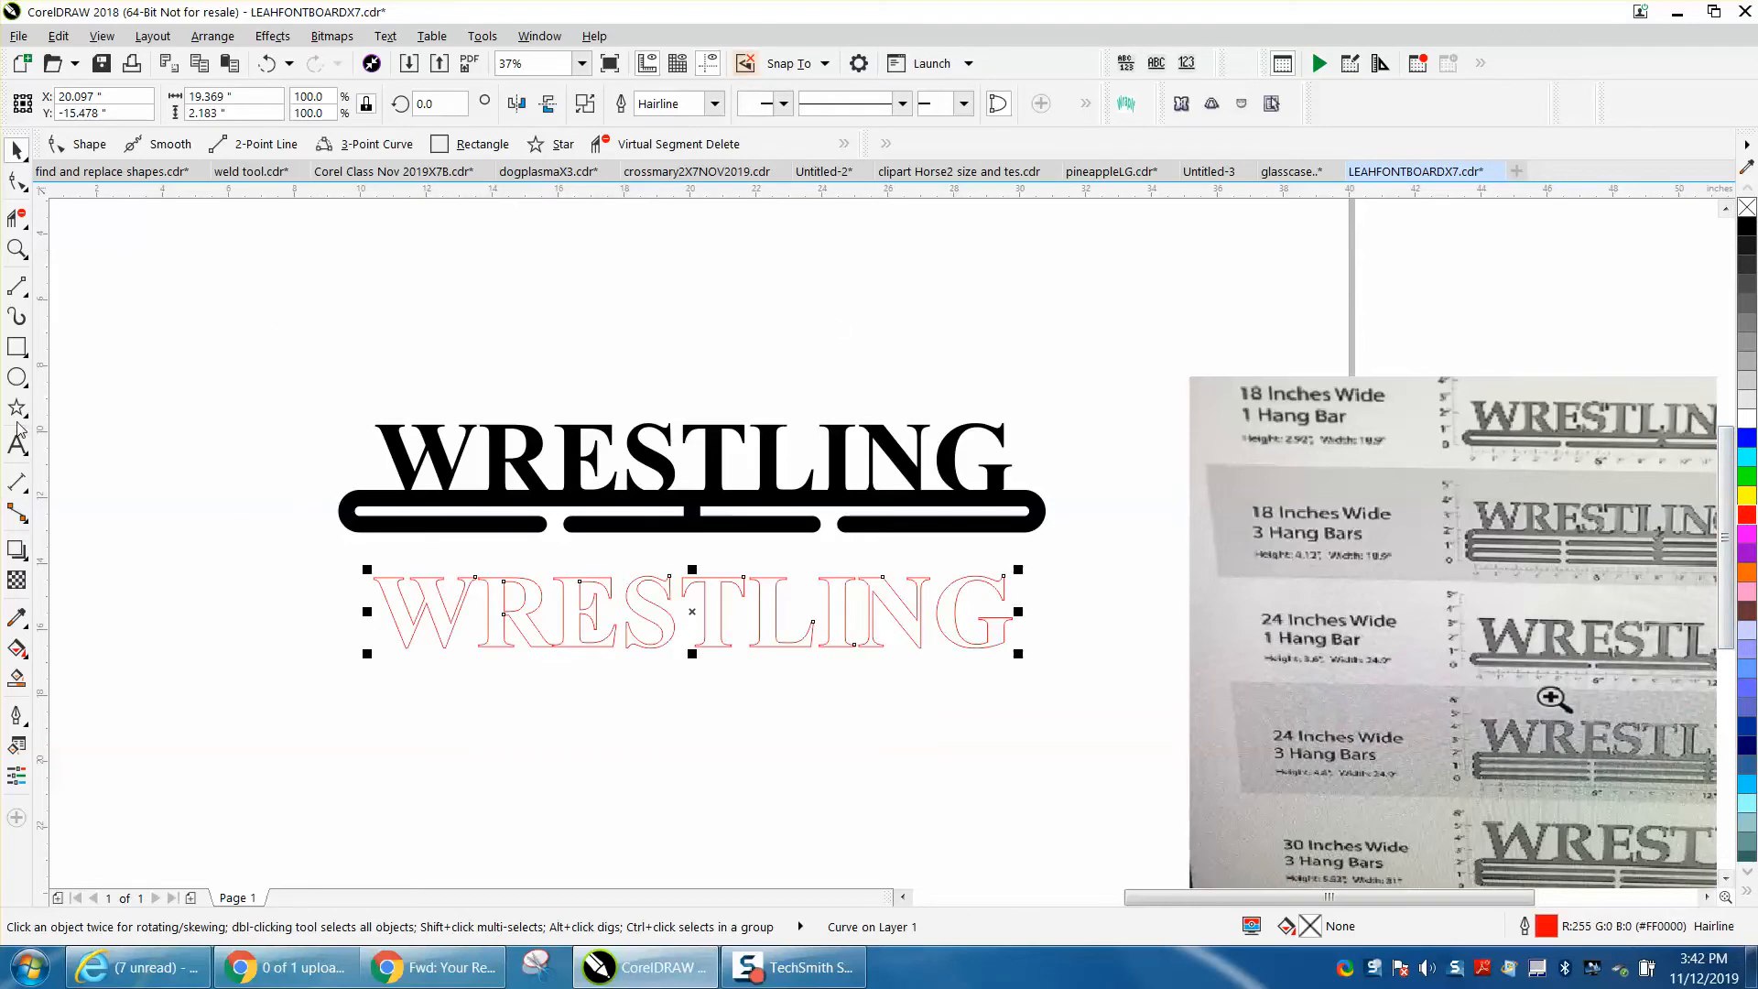
# Step: Draw a rectangle about 21.2 by 1.6 inches directly under the outlined lettering and round its corners to 0.5 inch
pyautogui.click(17, 346)
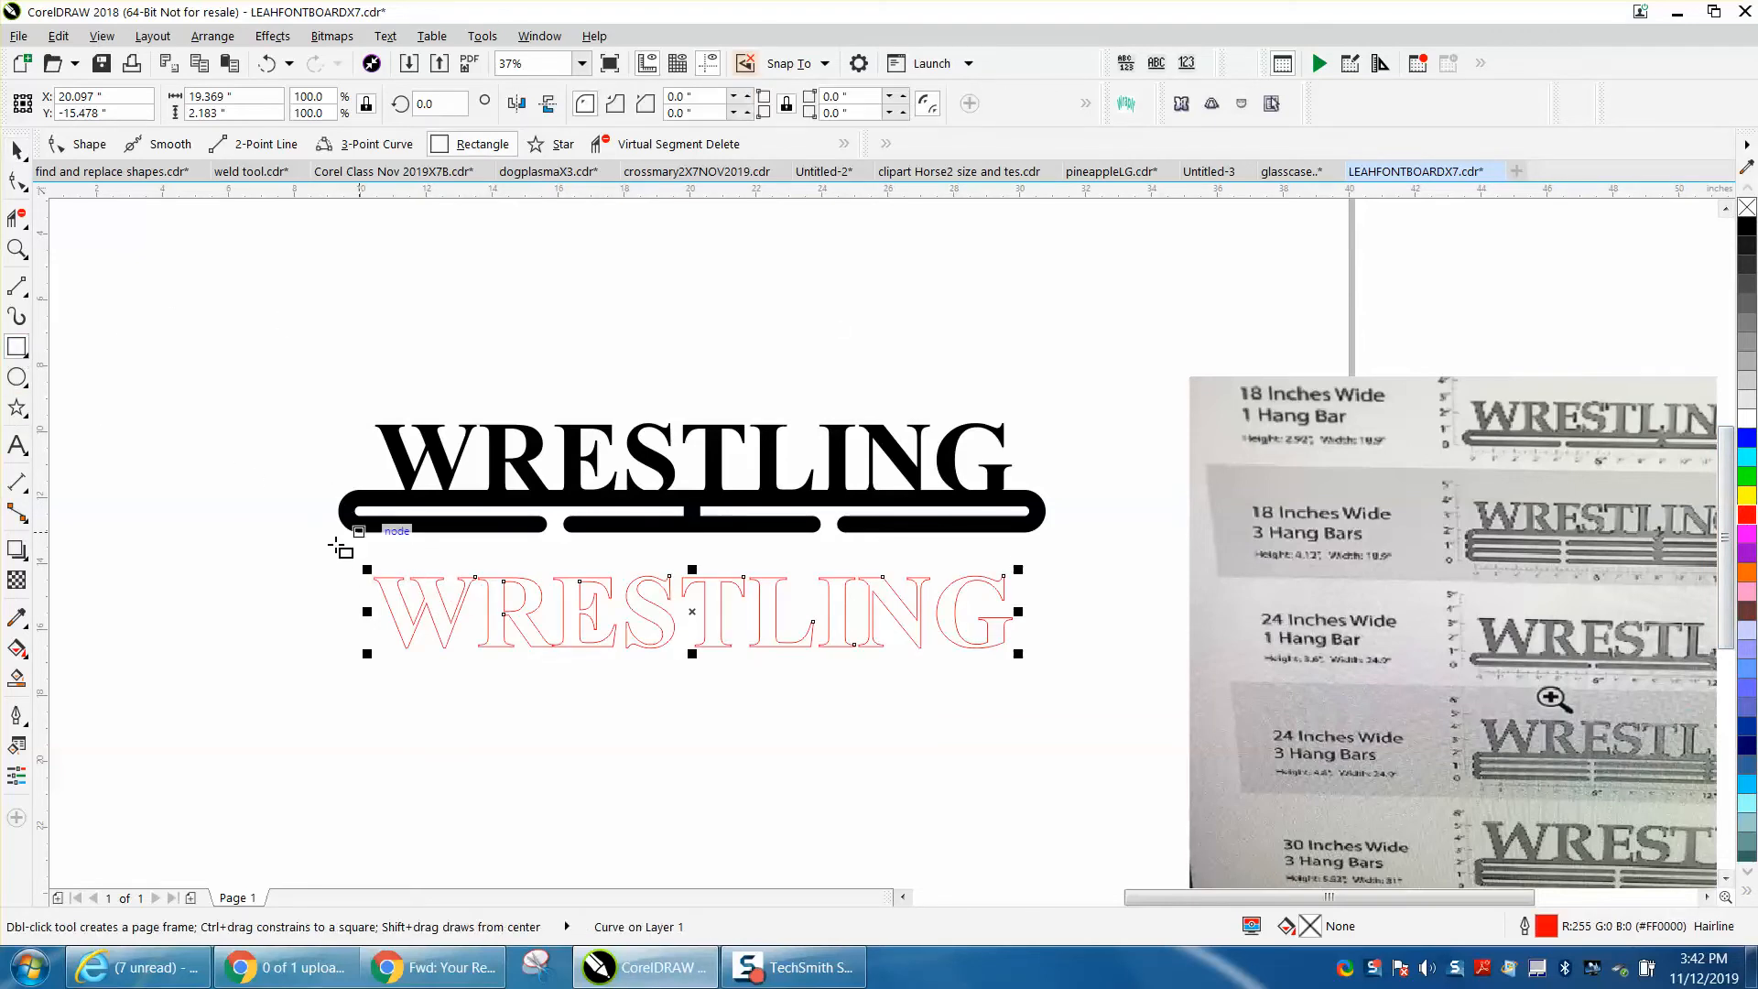
pyautogui.moveTo(345, 647)
pyautogui.mouseDown()
pyautogui.moveTo(410, 678)
pyautogui.moveTo(750, 678)
pyautogui.moveTo(860, 655)
pyautogui.moveTo(1043, 700)
pyautogui.mouseUp()
pyautogui.click(696, 96)
pyautogui.write('0.5')
pyautogui.press('Return')
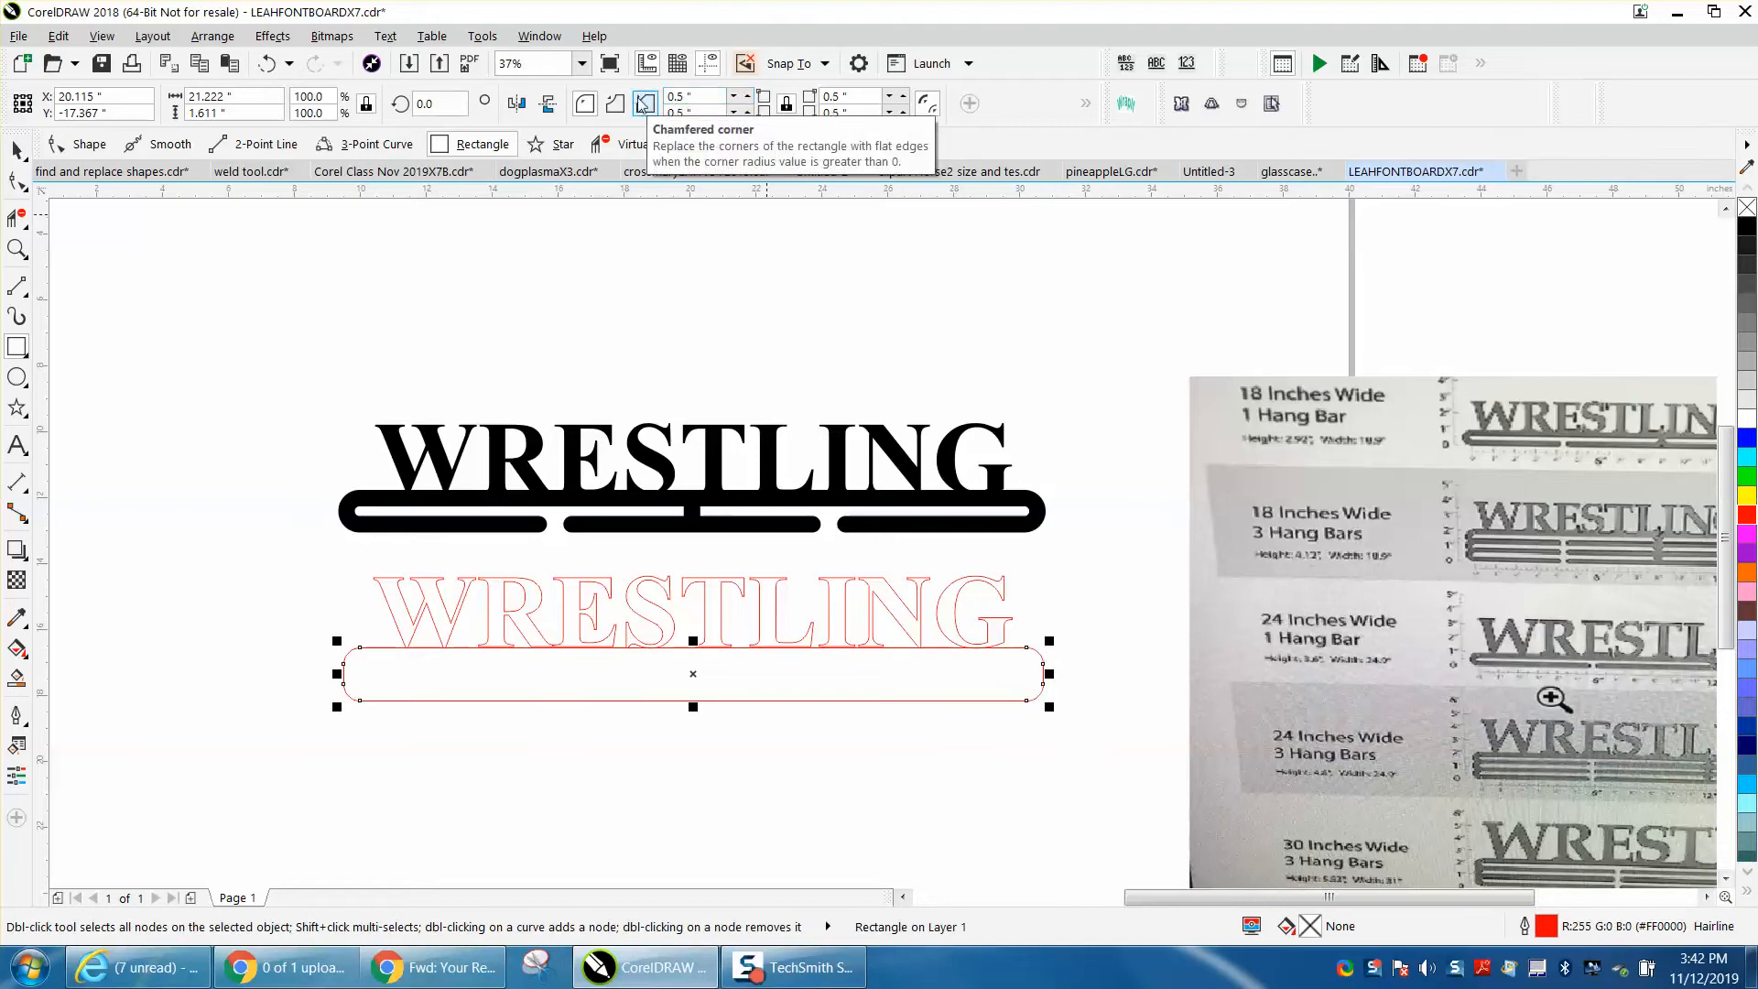
# Step: Increase the corner radius of the rectangle to 0.85 inch so its ends are fully rounded
pyautogui.moveTo(719, 96); pyautogui.dragTo(615, 102)
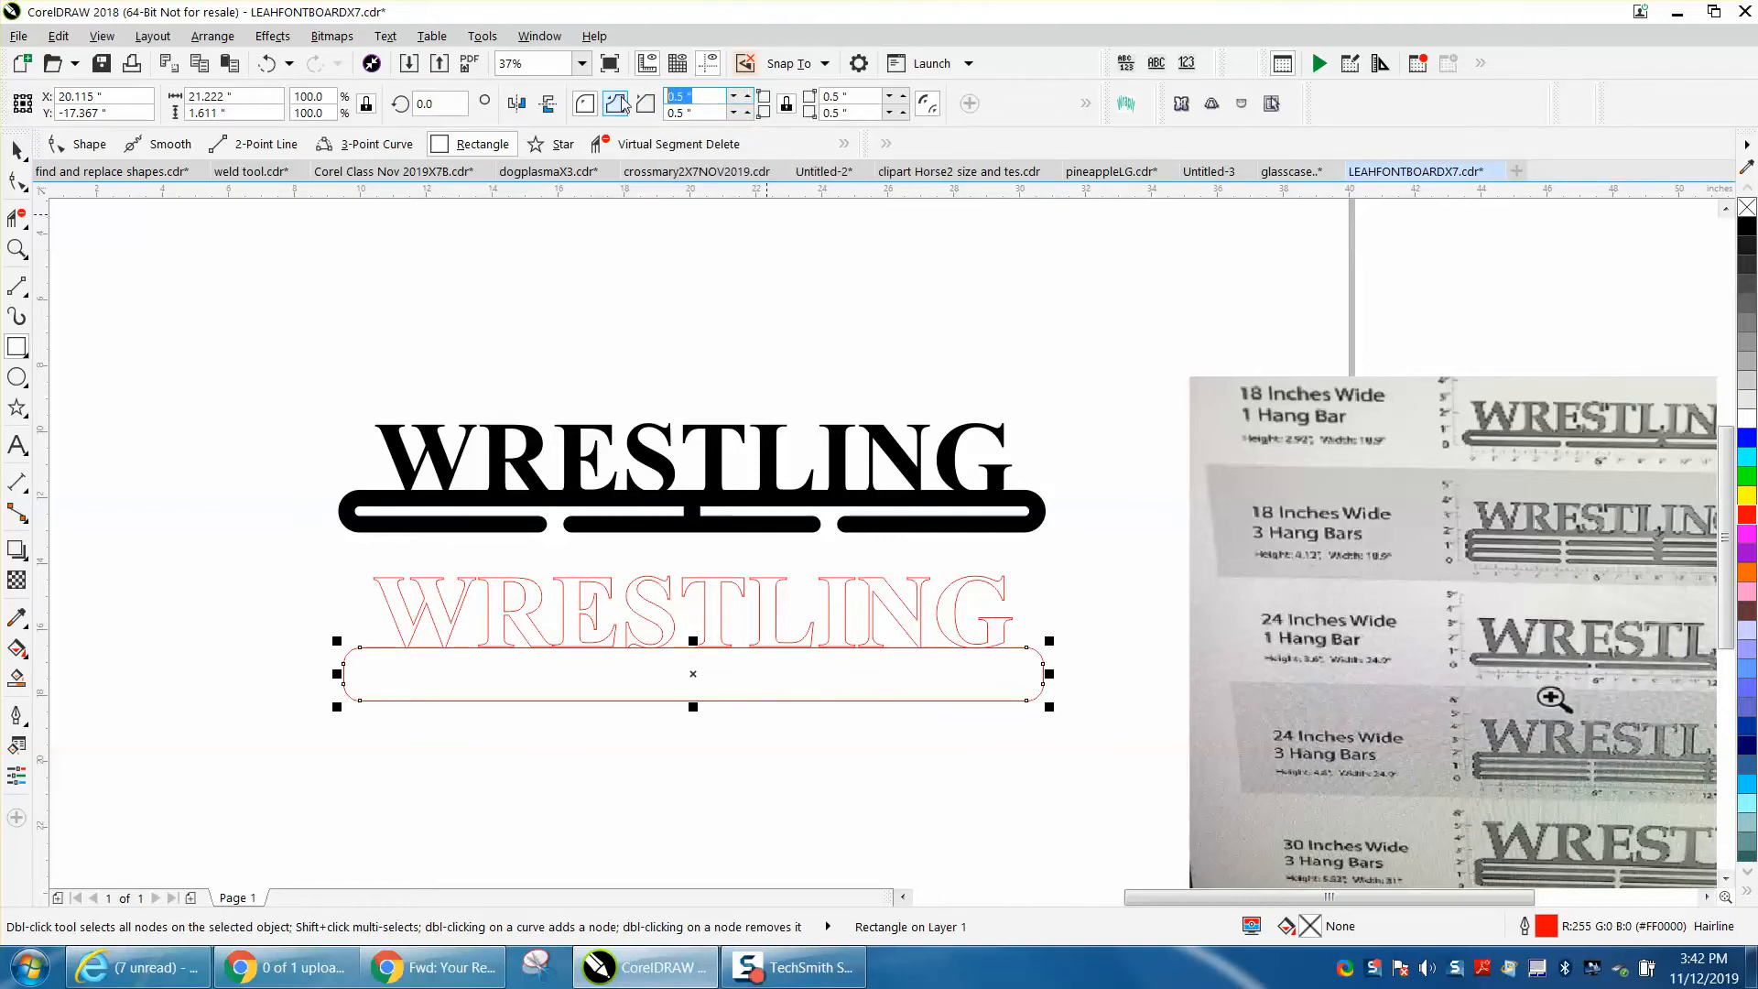
pyautogui.write('0.6')
pyautogui.press('Return')
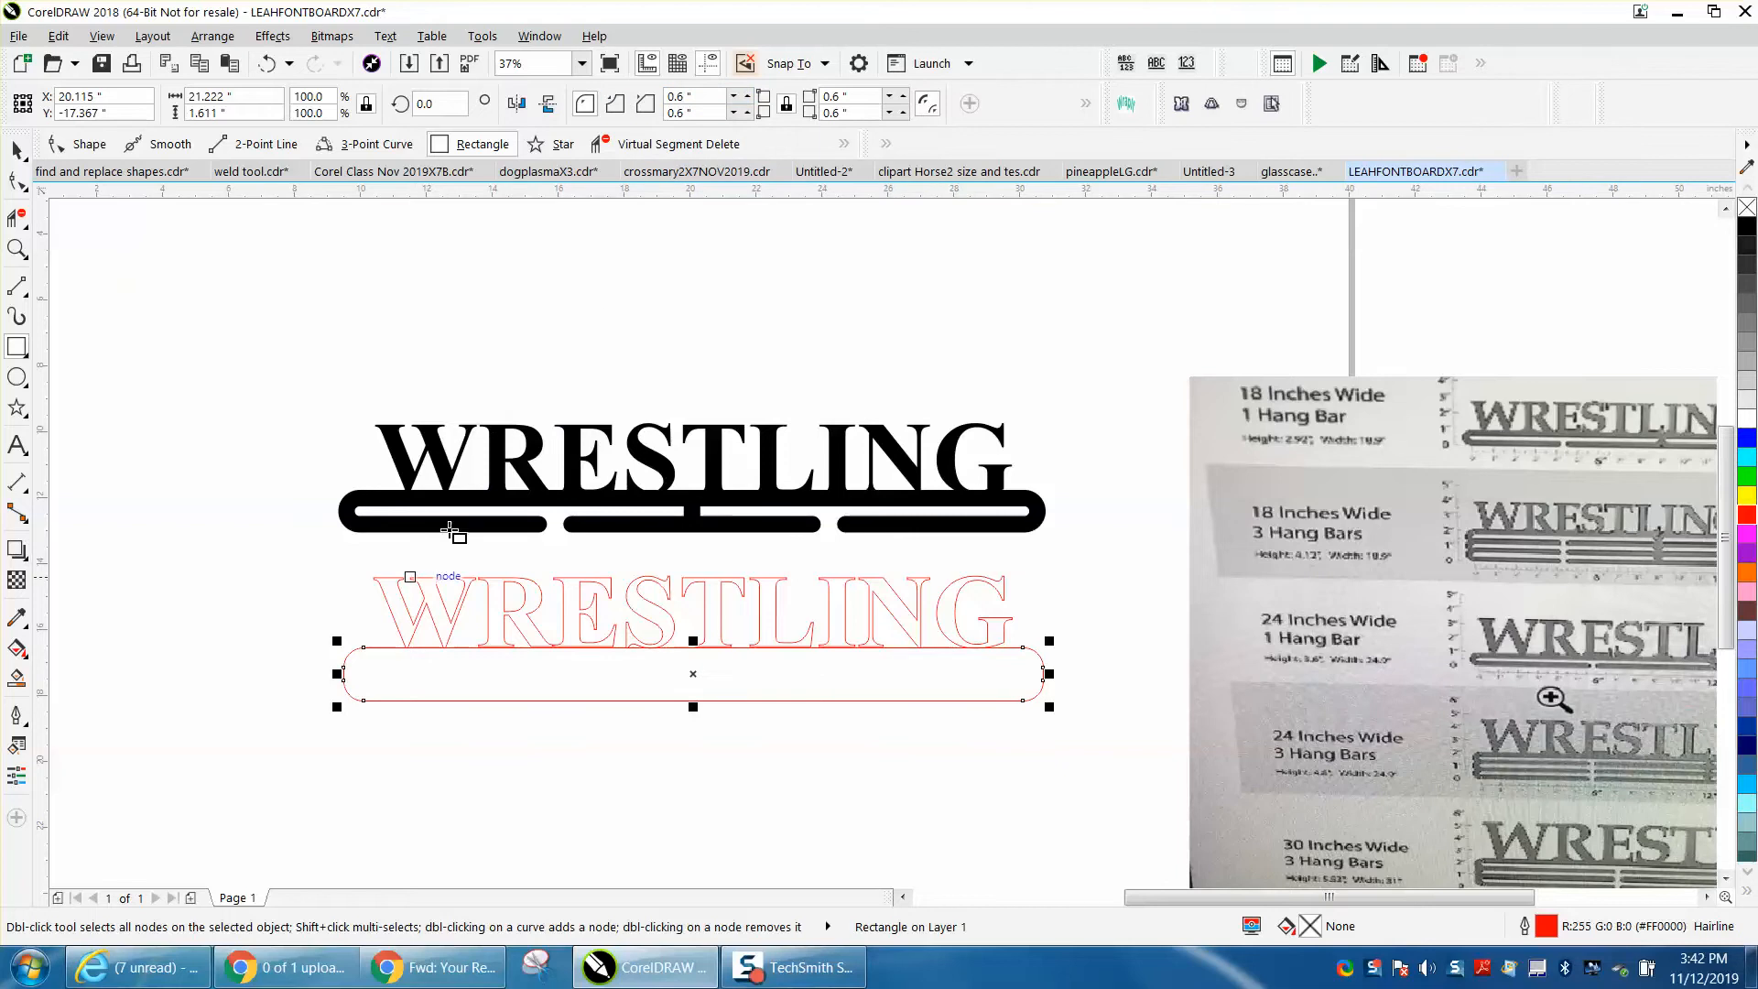
pyautogui.click(747, 95)
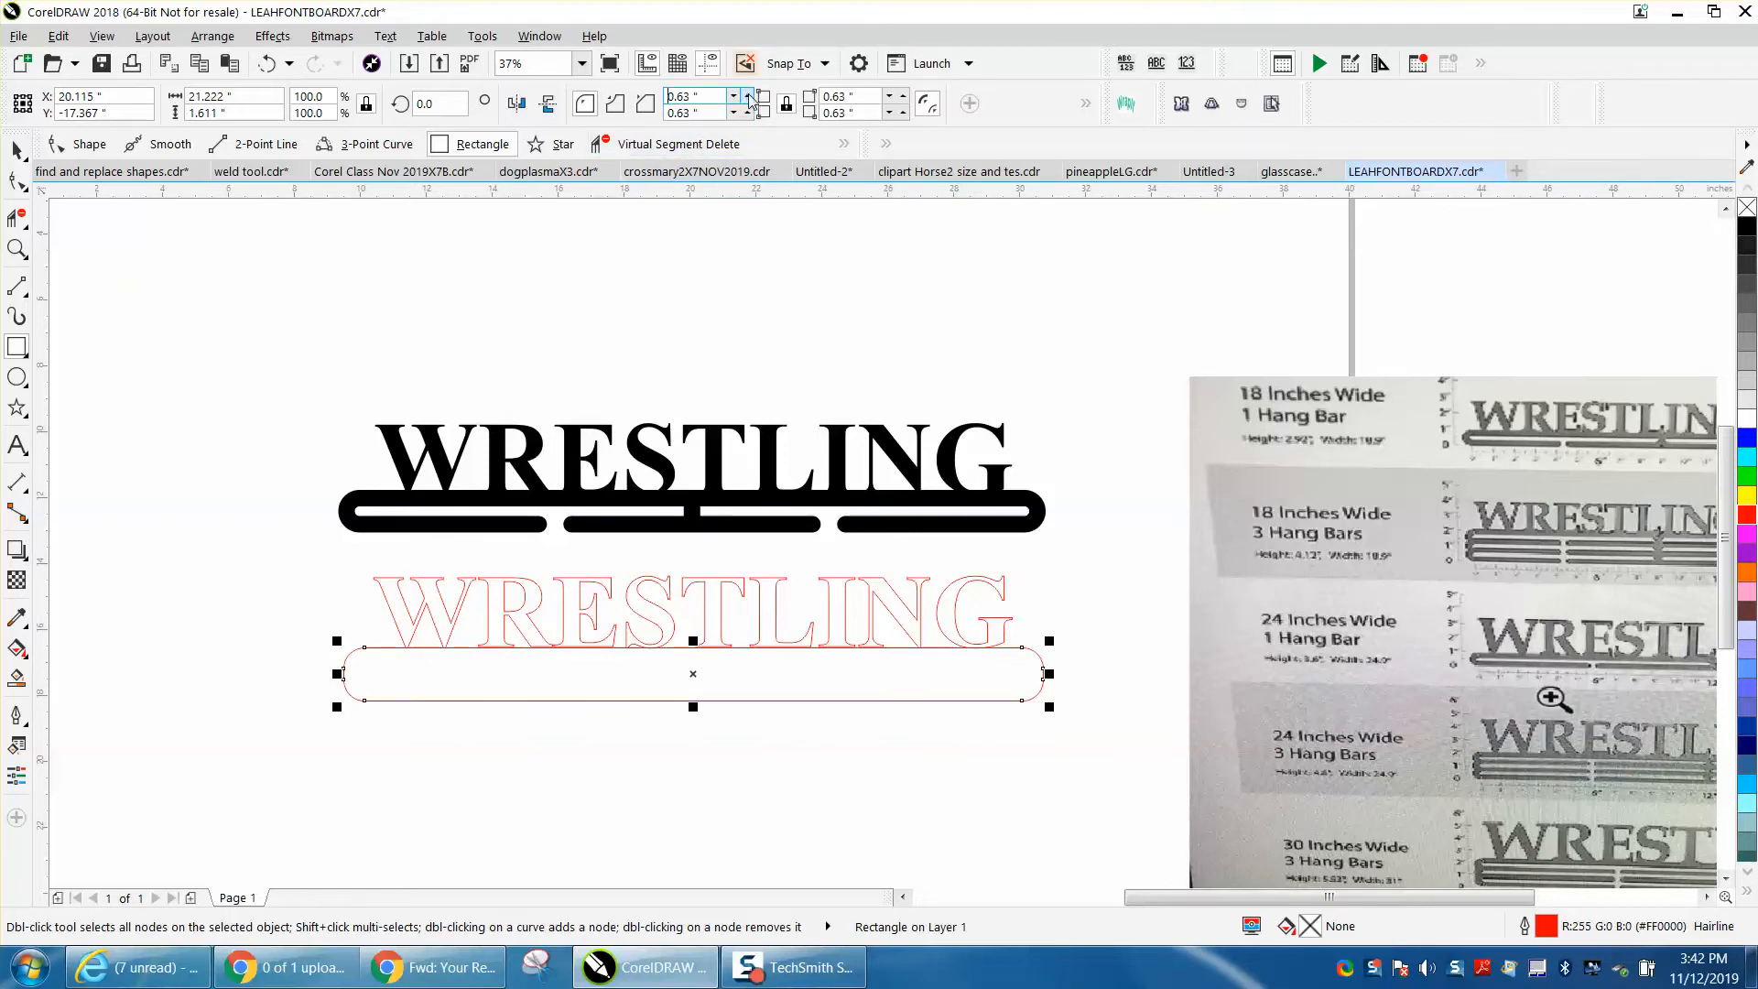
pyautogui.click(747, 95)
pyautogui.click(747, 95)
pyautogui.click(747, 95)
pyautogui.click(747, 95)
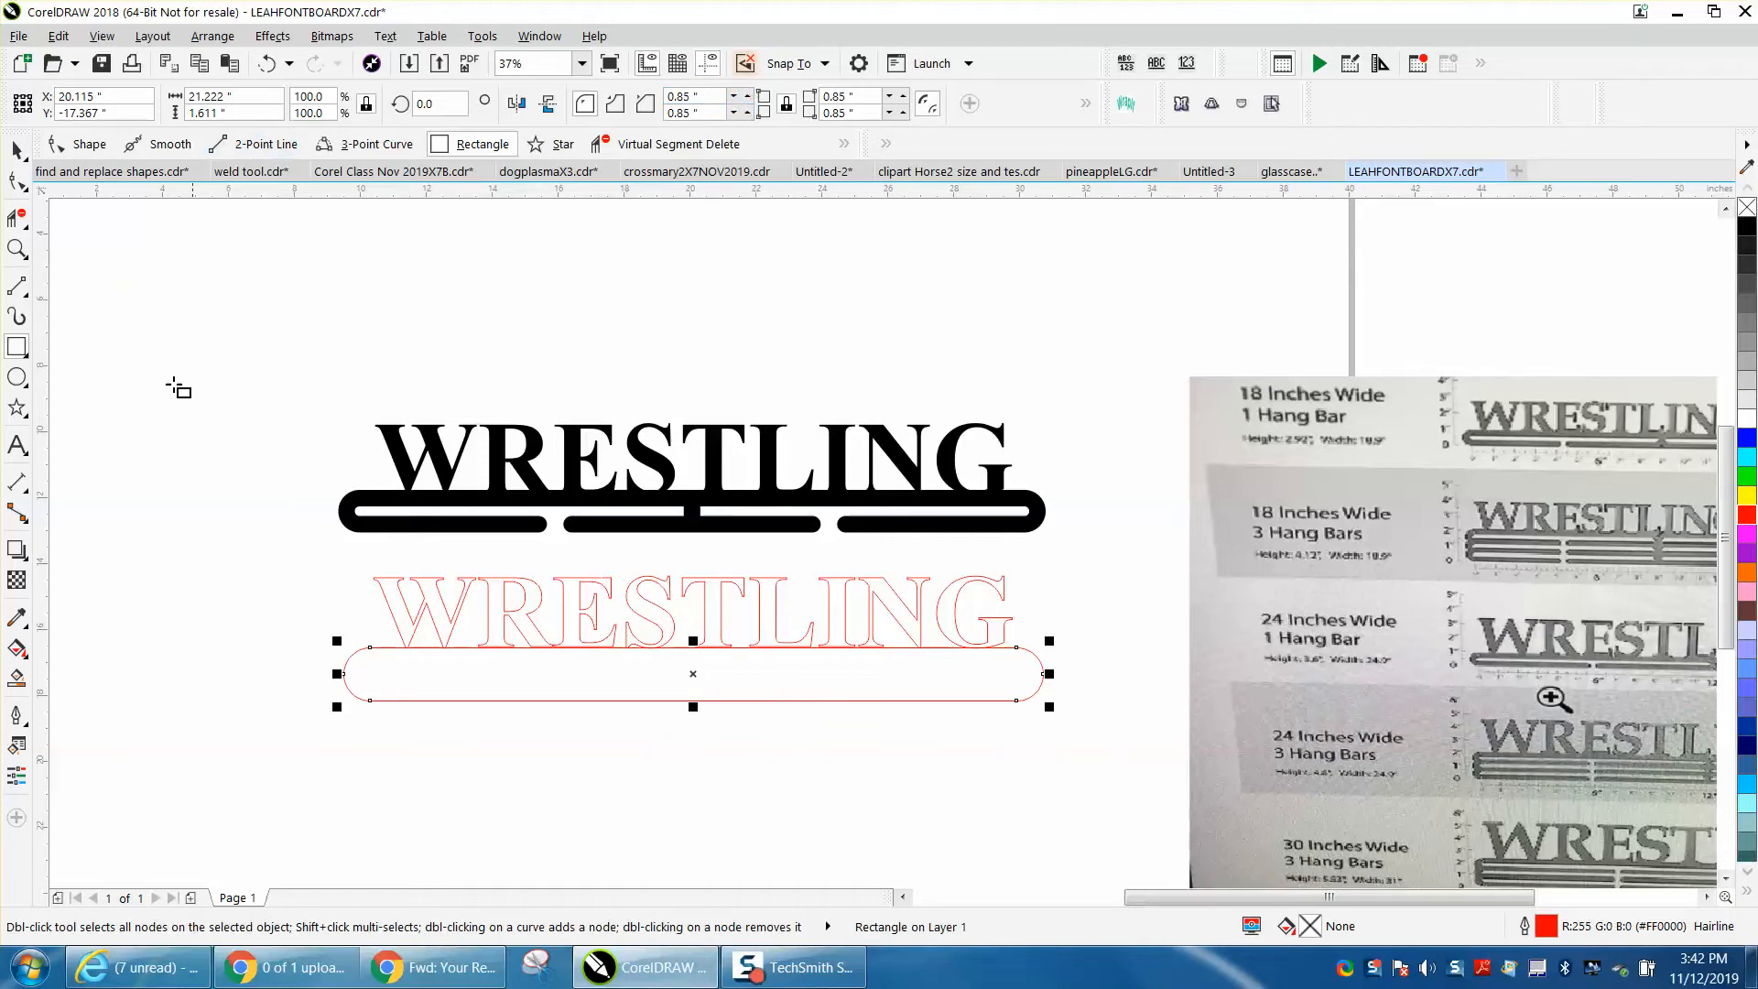
# Step: Set the nudge distance to 0.001 inch and nudge the rounded bar up about 0.08 inch into the bottoms of the letters
pyautogui.click(17, 149)
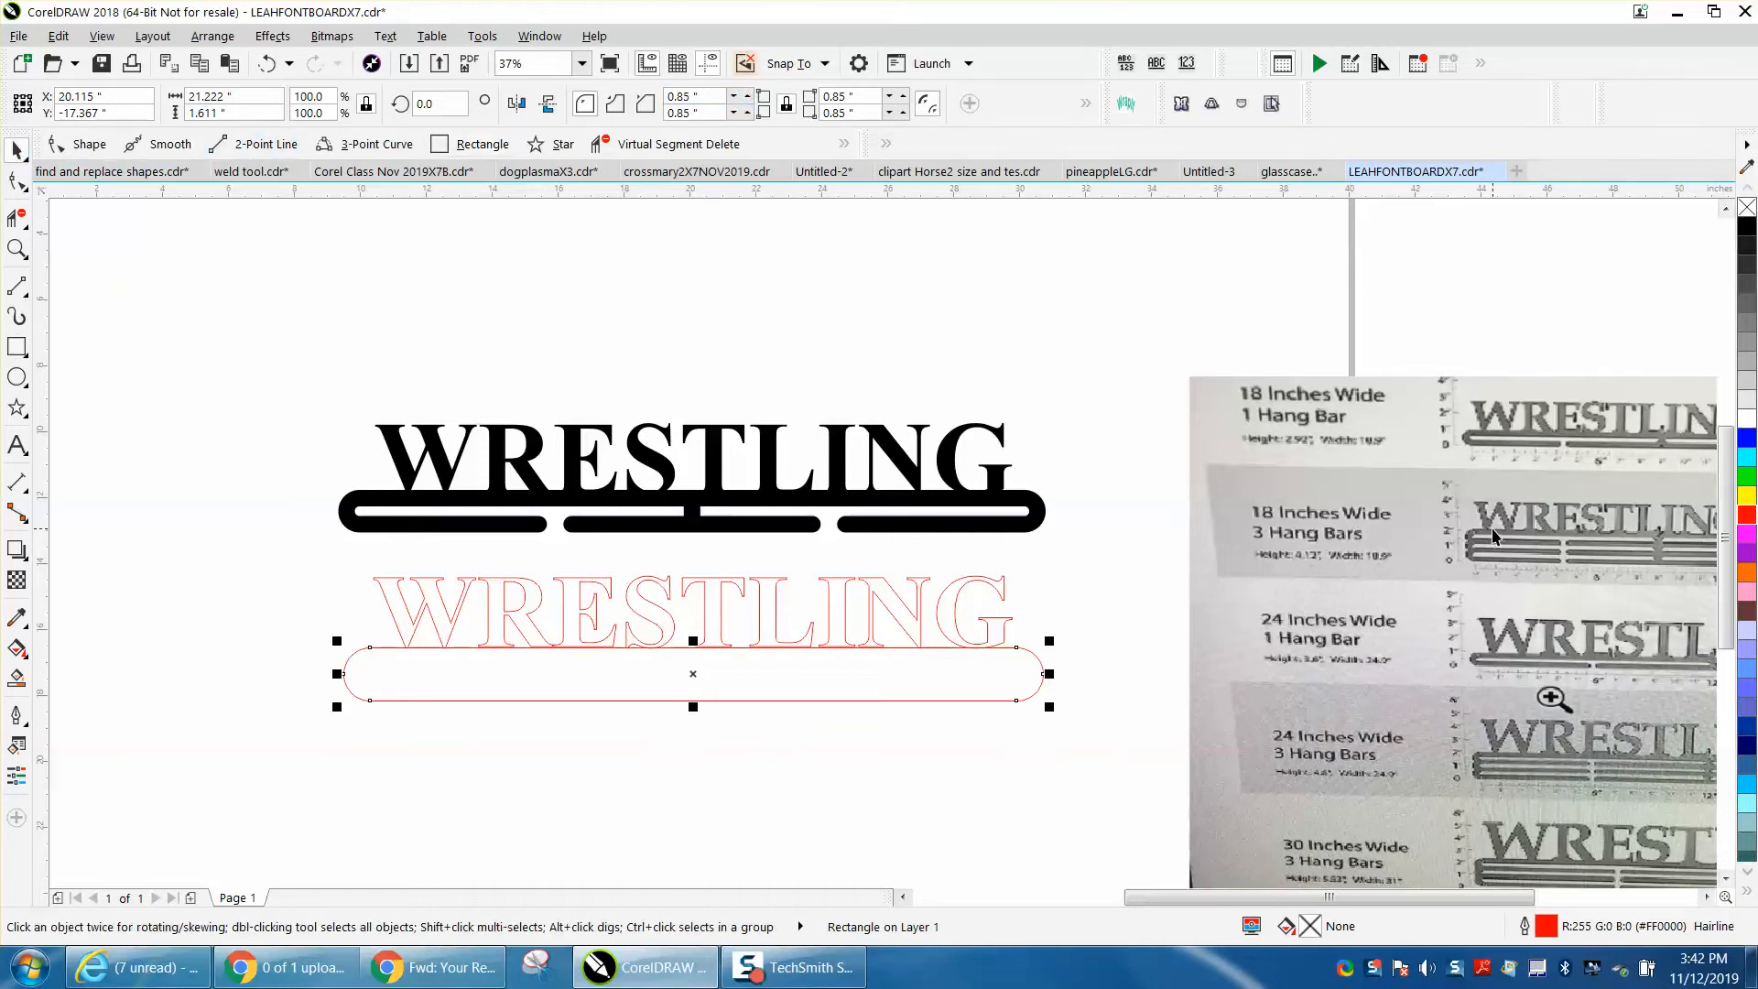
pyautogui.click(1129, 639)
pyautogui.click(635, 103)
pyautogui.moveTo(634, 105); pyautogui.dragTo(622, 113)
pyautogui.write('.')
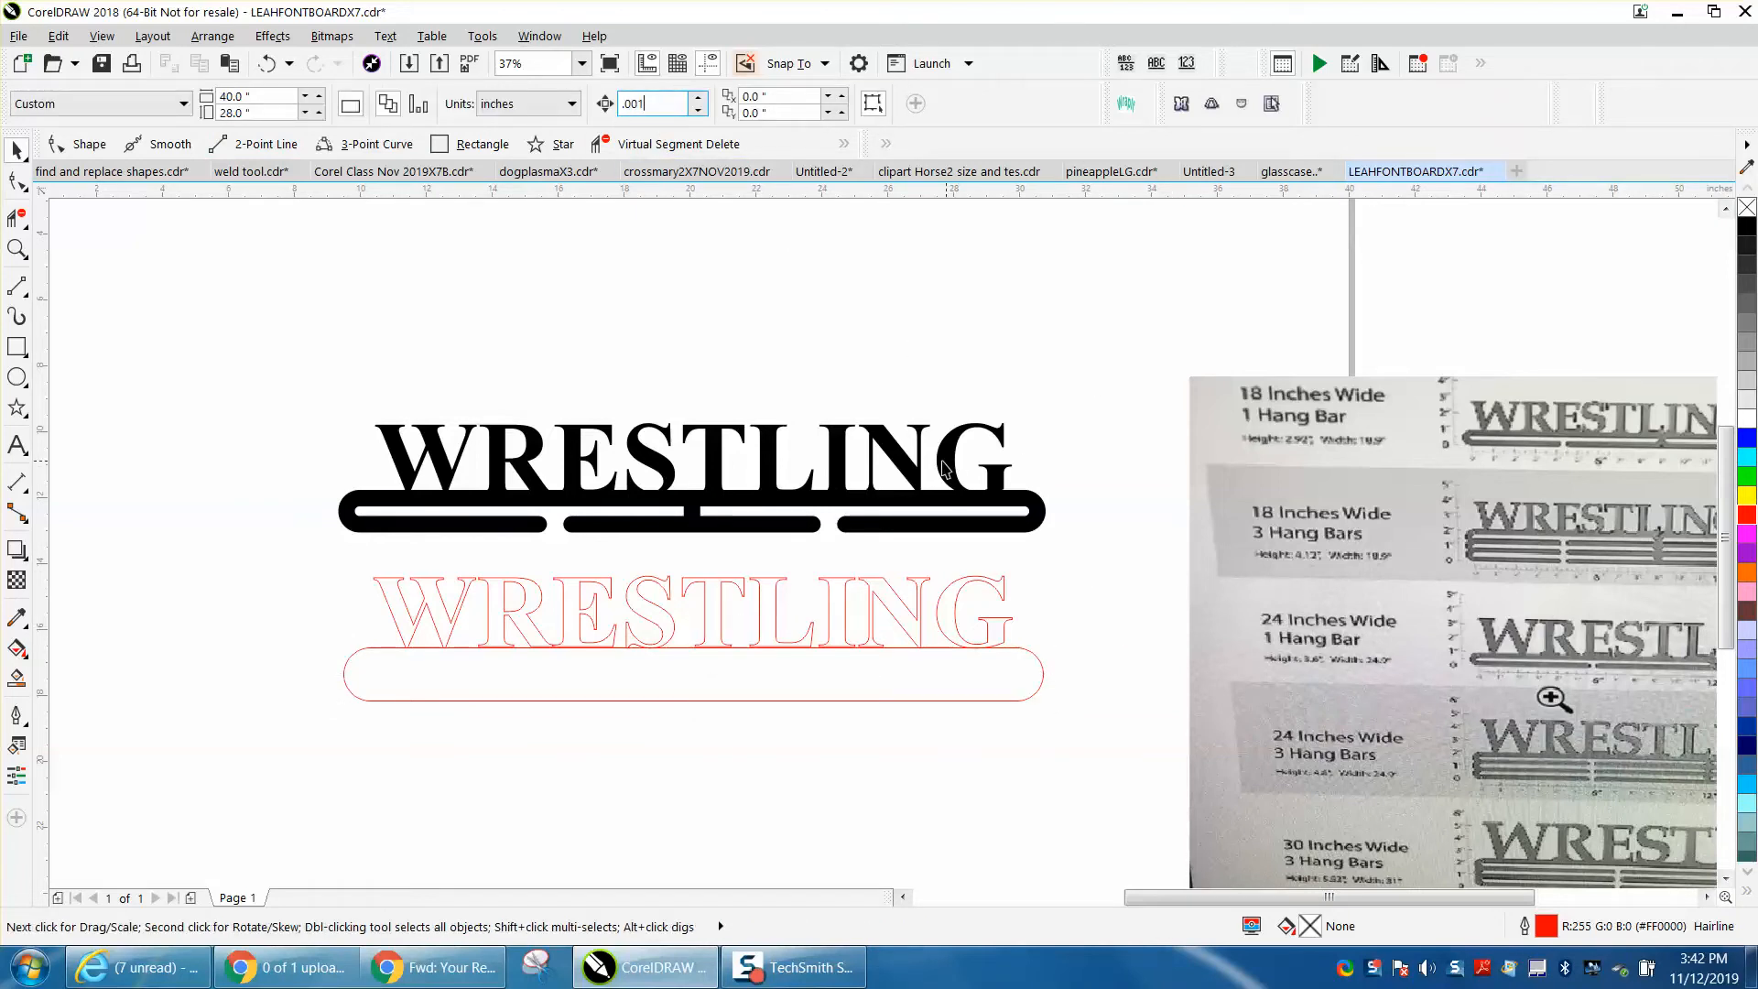
pyautogui.write('001')
pyautogui.click(1031, 653)
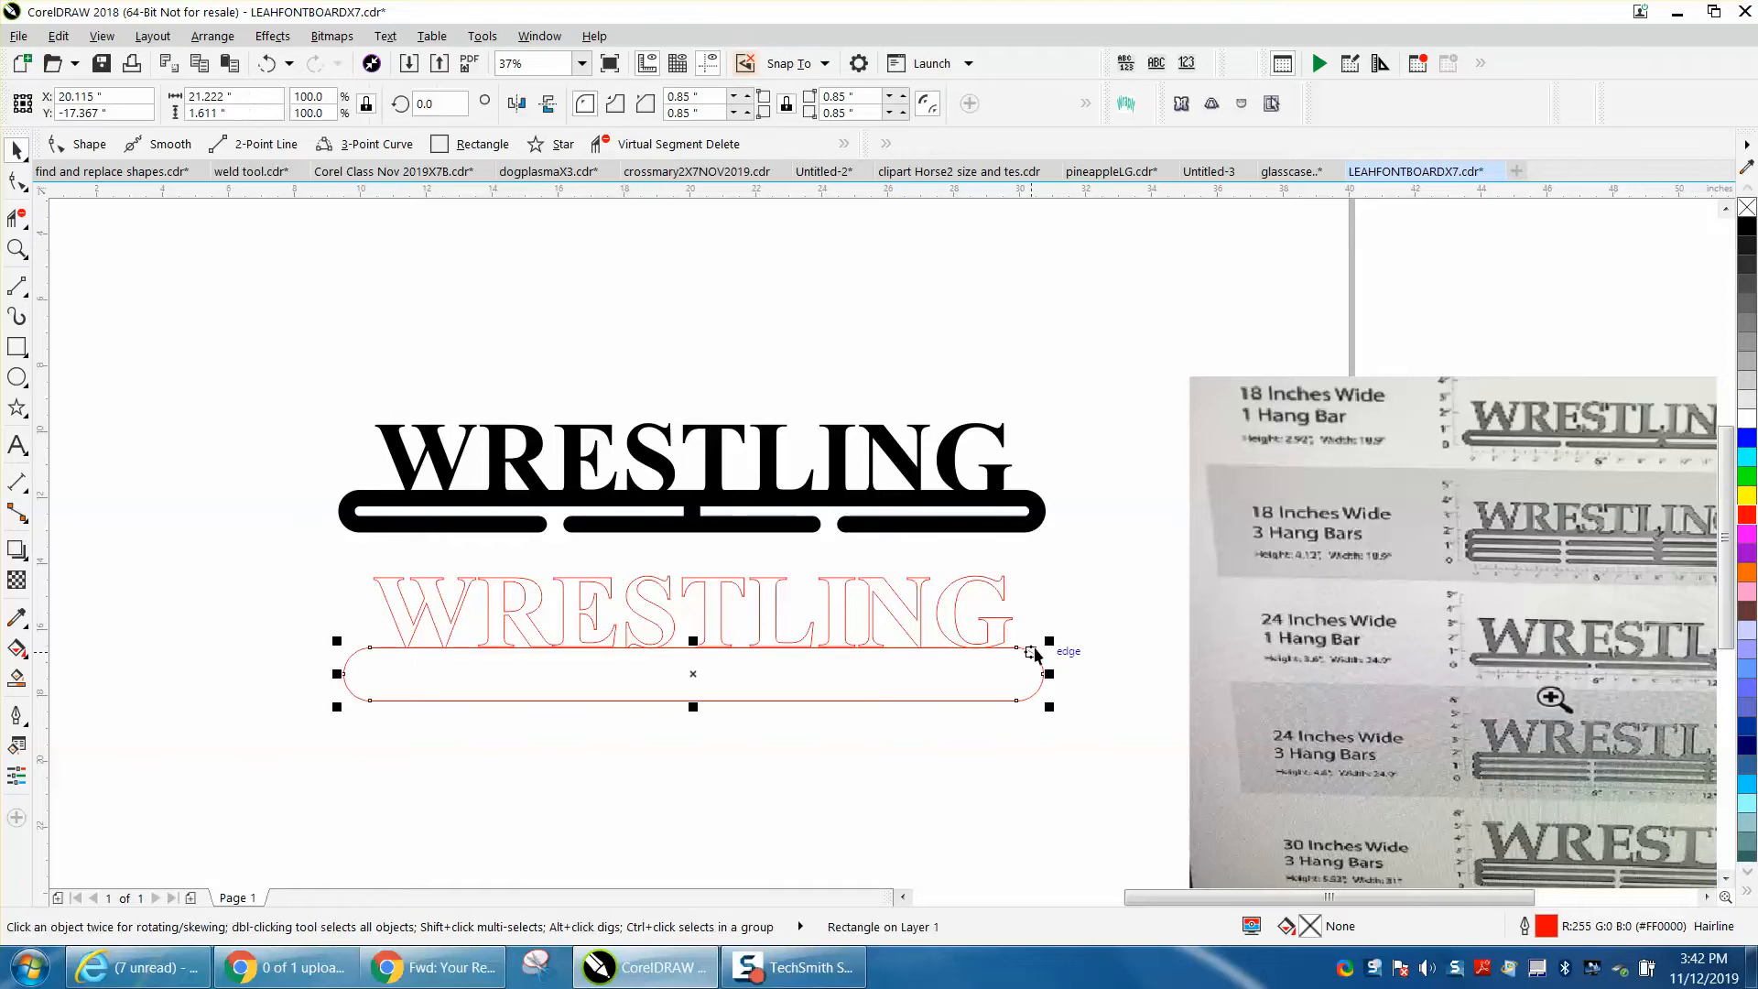
pyautogui.press('Up')
pyautogui.press('Up')
pyautogui.press('Up')
pyautogui.press('Up')
pyautogui.press('Up')
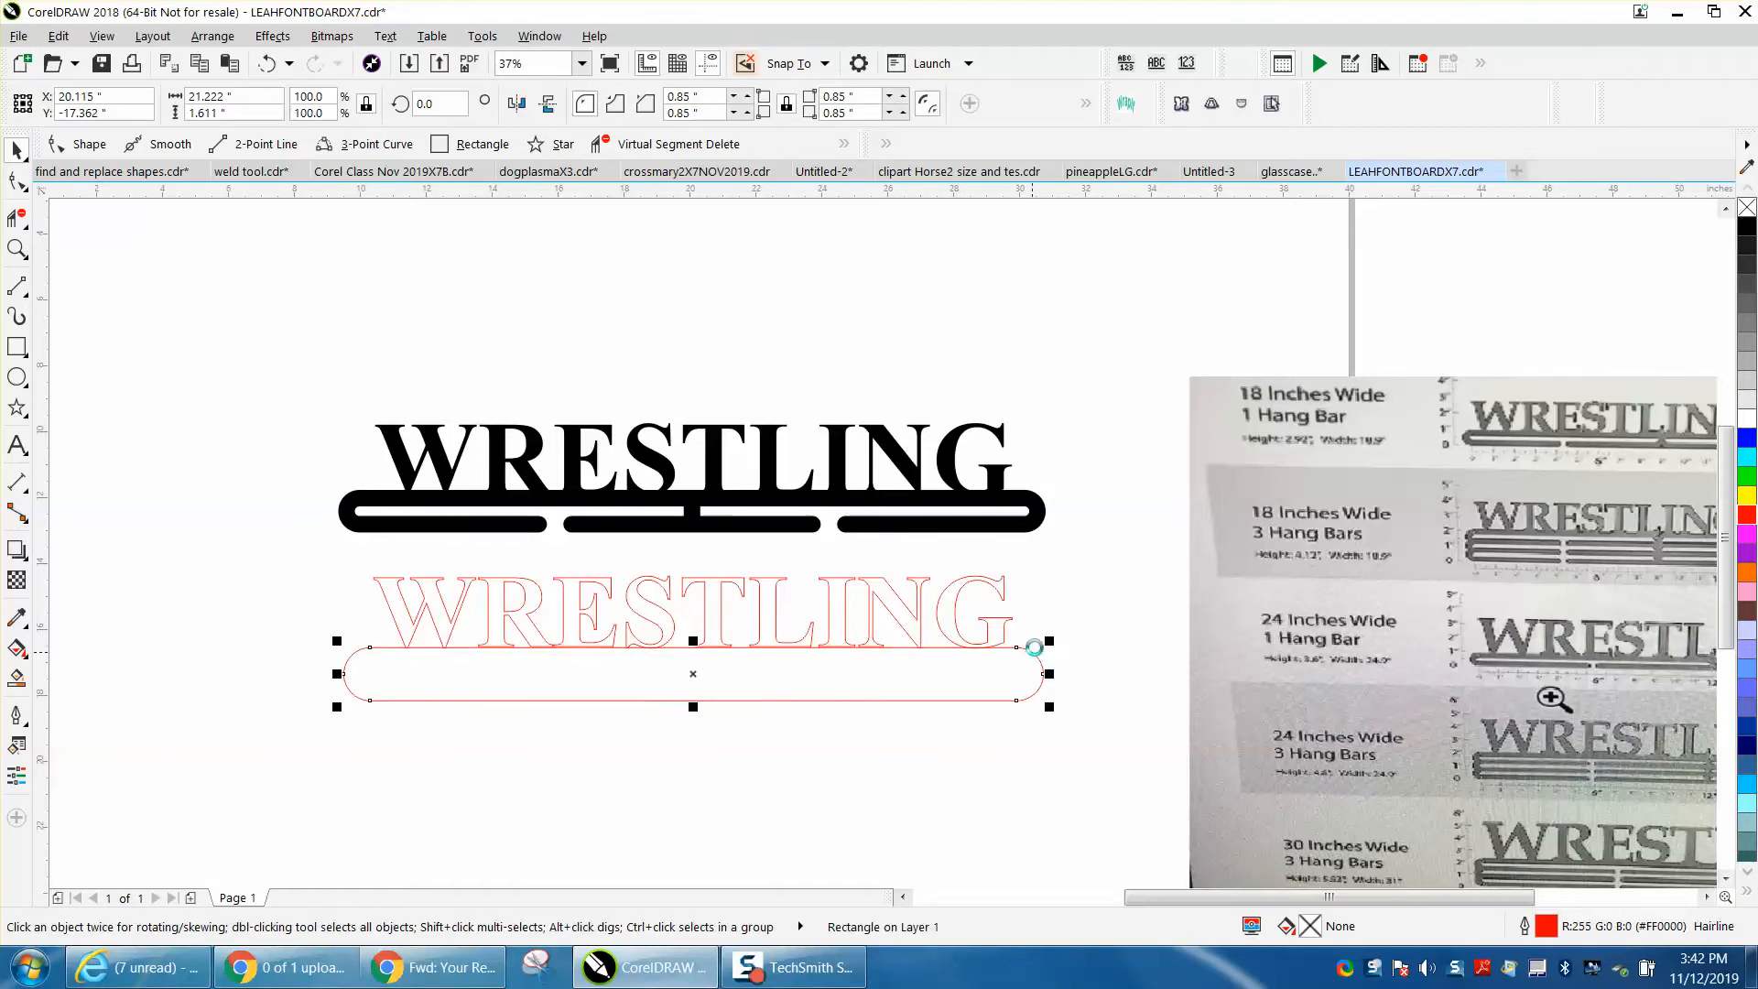
pyautogui.press('Up')
pyautogui.press('Up')
pyautogui.press('Up')
pyautogui.press('Up')
pyautogui.press('Up')
pyautogui.press('Up')
pyautogui.press('Up')
pyautogui.press('Up')
pyautogui.press('Up')
pyautogui.press('Up')
pyautogui.press('Up')
pyautogui.press('Up')
pyautogui.press('Up')
pyautogui.press('Up')
pyautogui.press('Up')
pyautogui.press('Up')
pyautogui.press('Up')
pyautogui.press('Up')
pyautogui.press('Up')
pyautogui.press('Up')
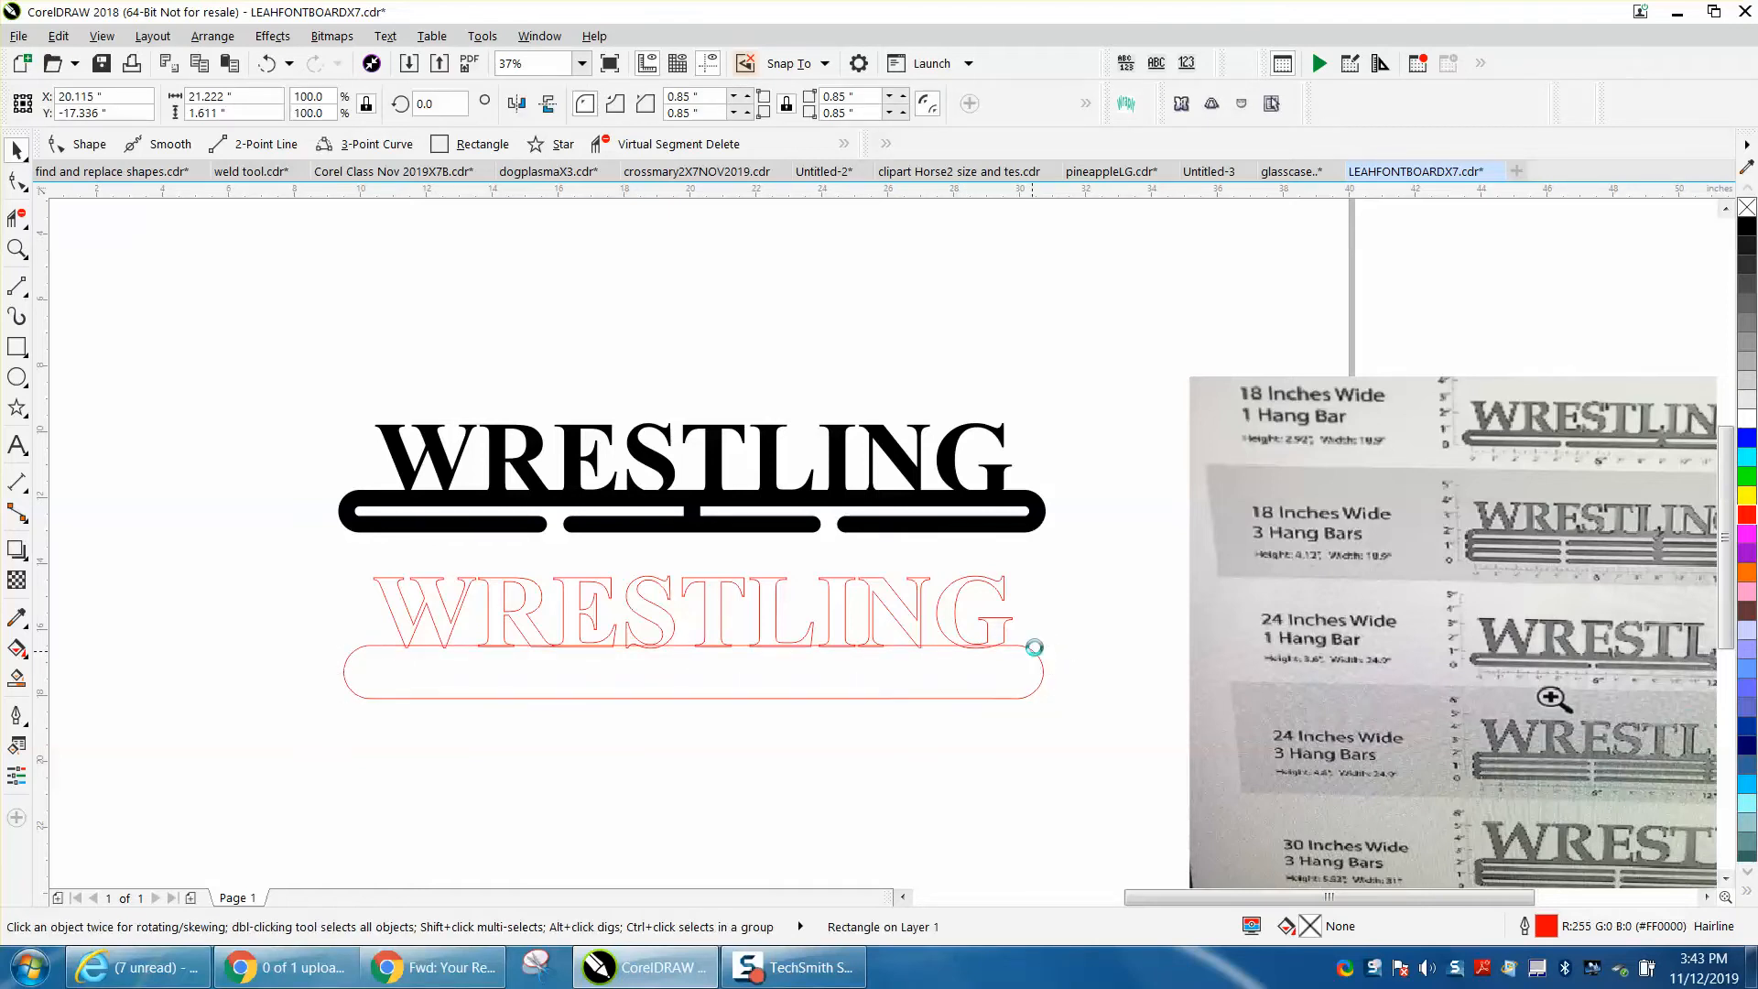
pyautogui.press('Up')
pyautogui.press('Up')
pyautogui.press('Up')
pyautogui.press('Up')
pyautogui.press('Up')
pyautogui.press('Up')
pyautogui.press('Up')
pyautogui.press('Up')
pyautogui.press('Up')
pyautogui.press('Up')
pyautogui.press('Up')
pyautogui.press('Up')
pyautogui.press('Up')
pyautogui.press('Up')
pyautogui.press('Up')
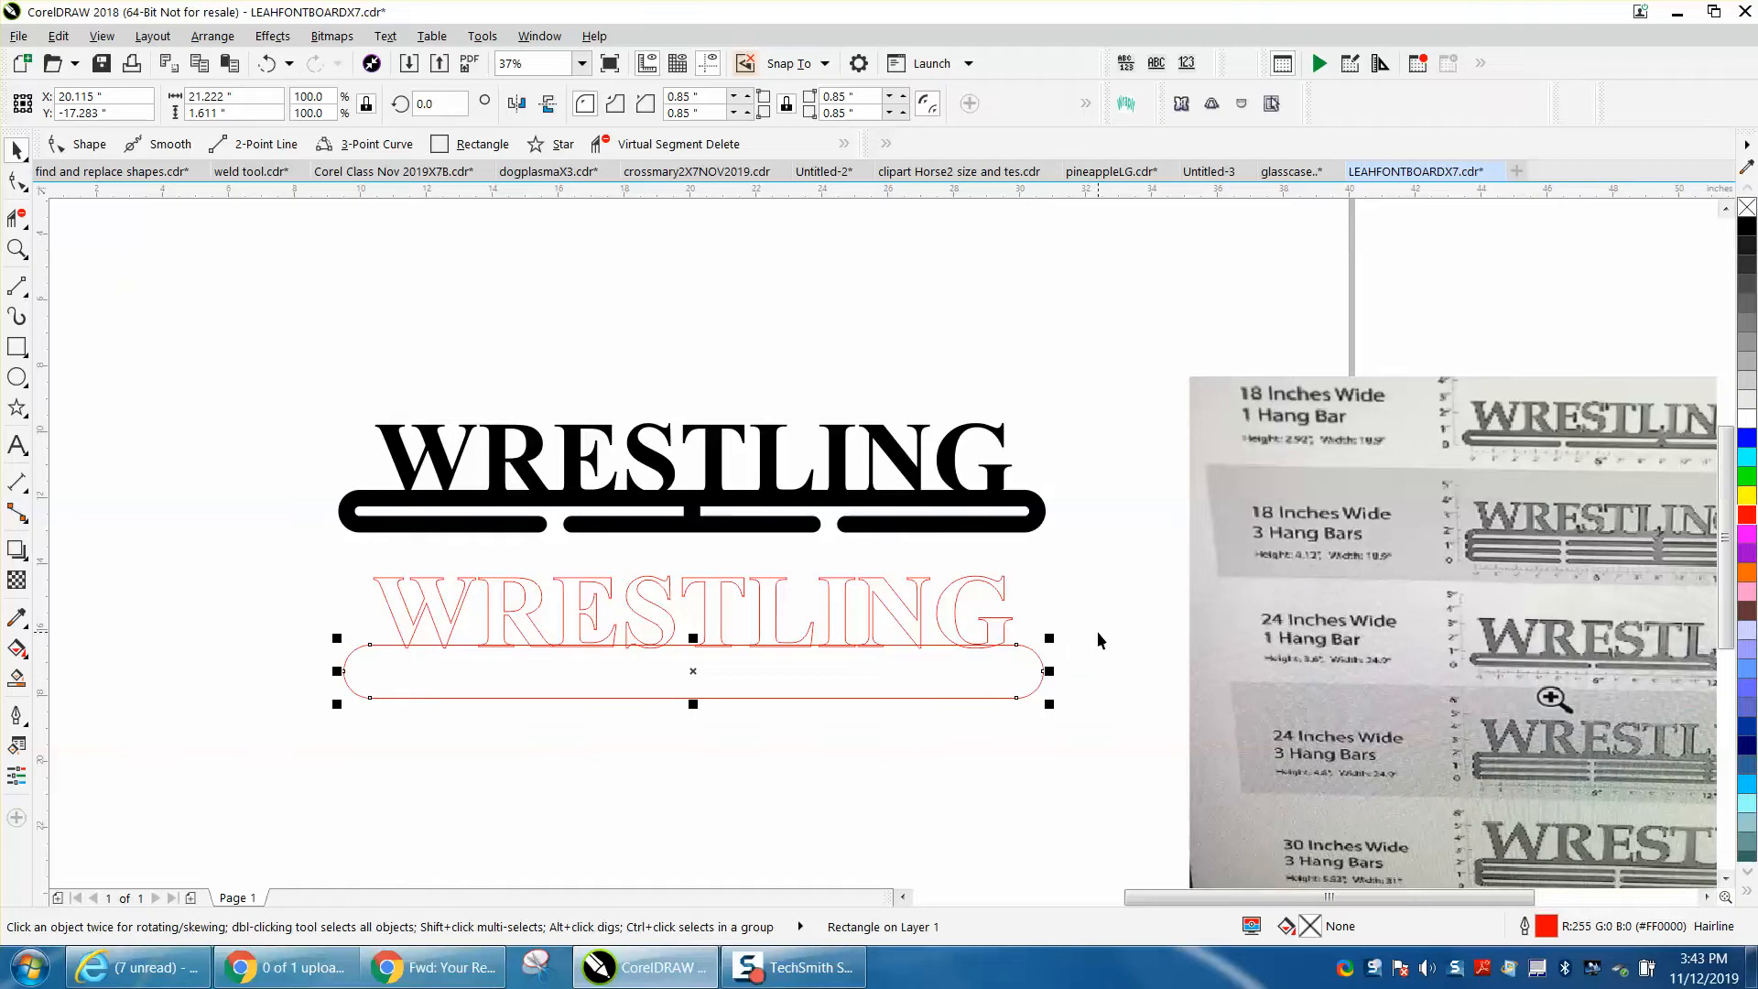
# Step: Try welding the outlined lettering to the rounded bar, and undo the weld
pyautogui.click(1097, 630)
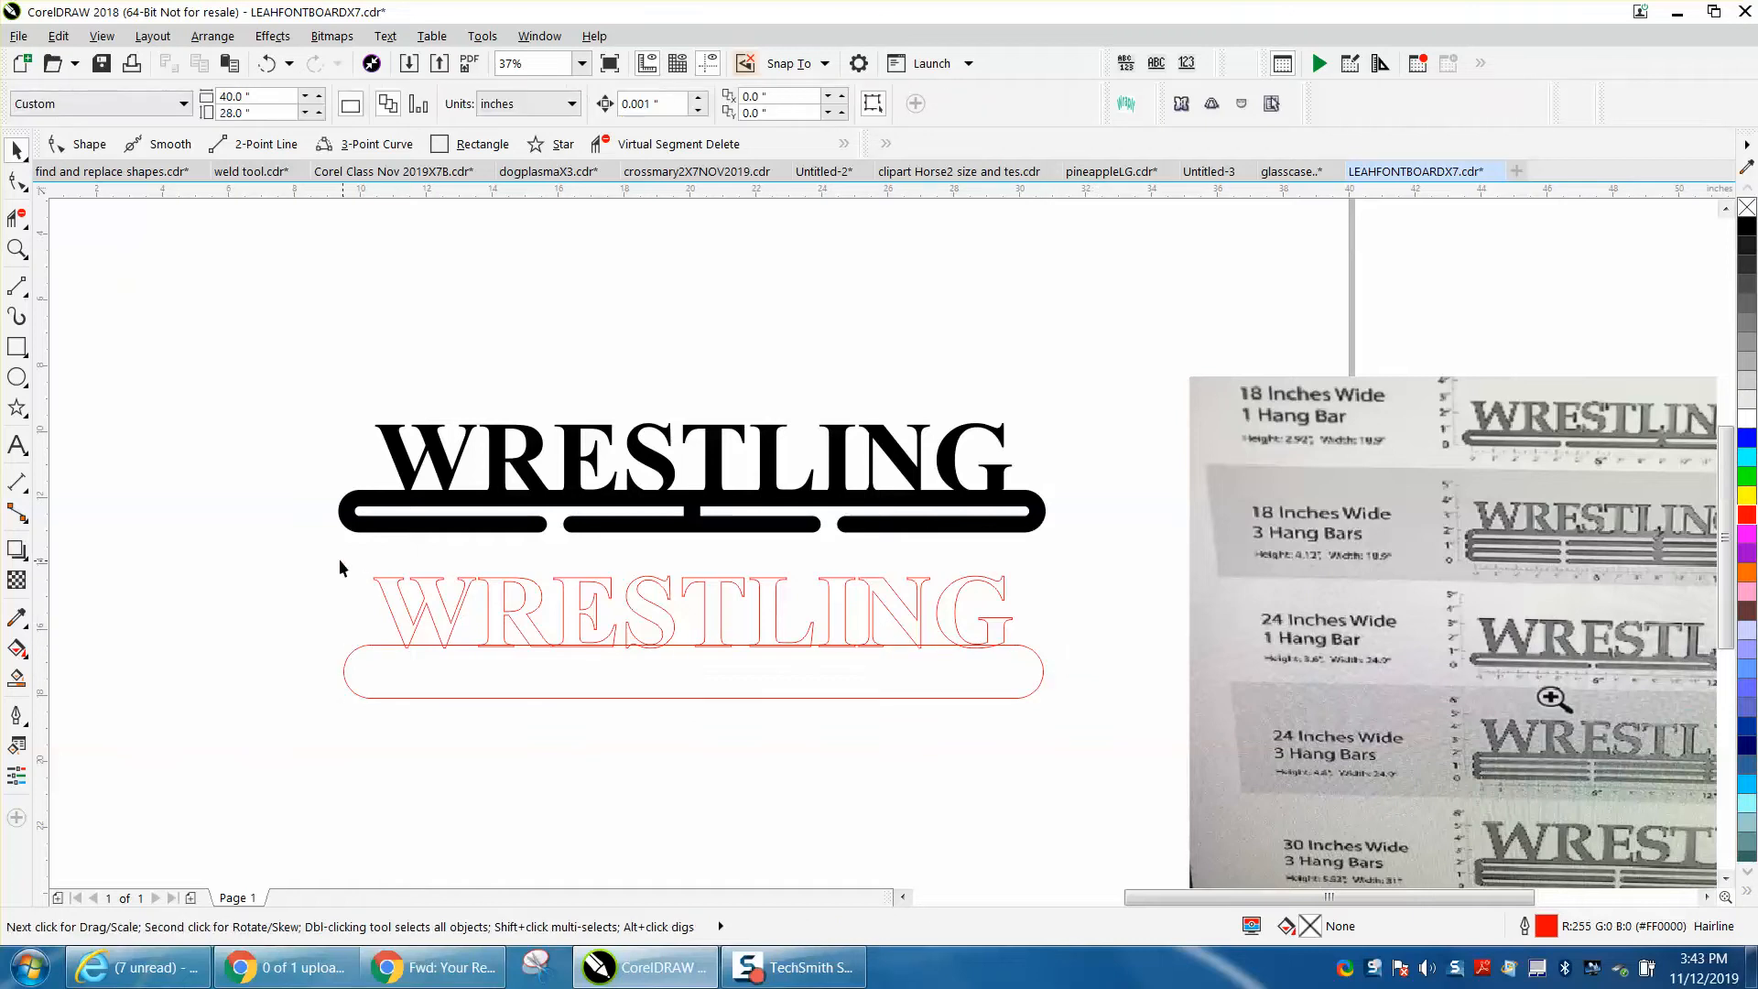
pyautogui.moveTo(313, 553); pyautogui.dragTo(1081, 711)
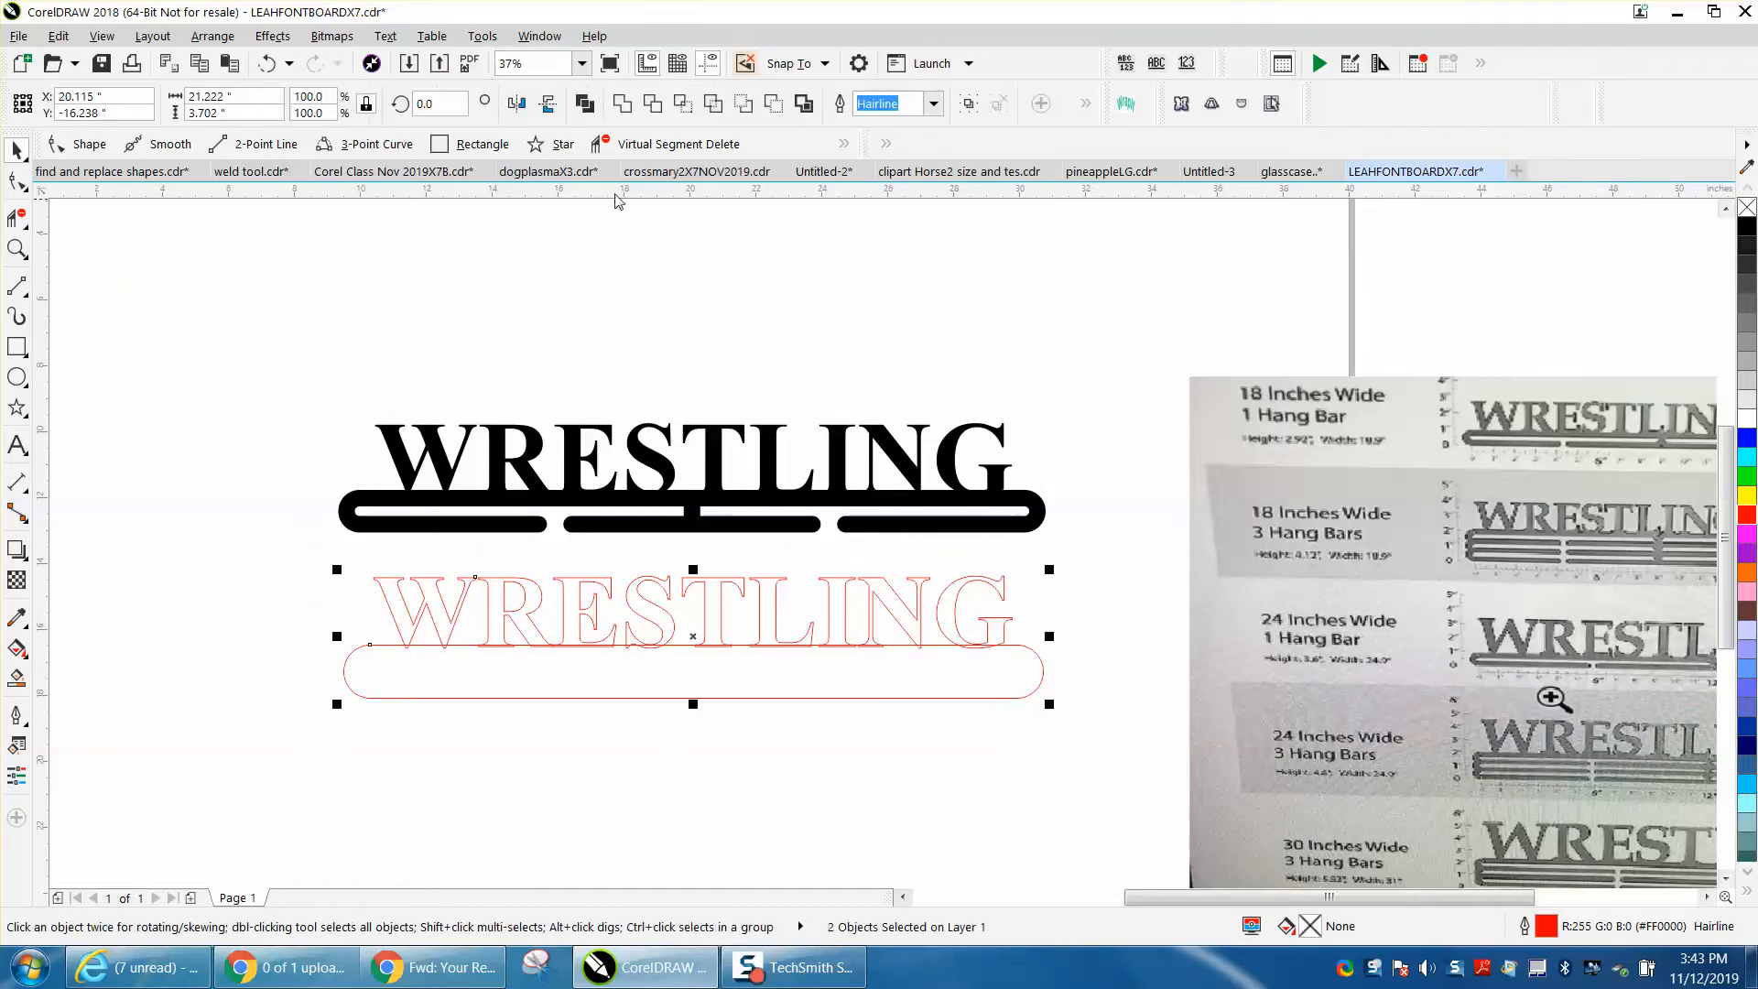
pyautogui.click(621, 102)
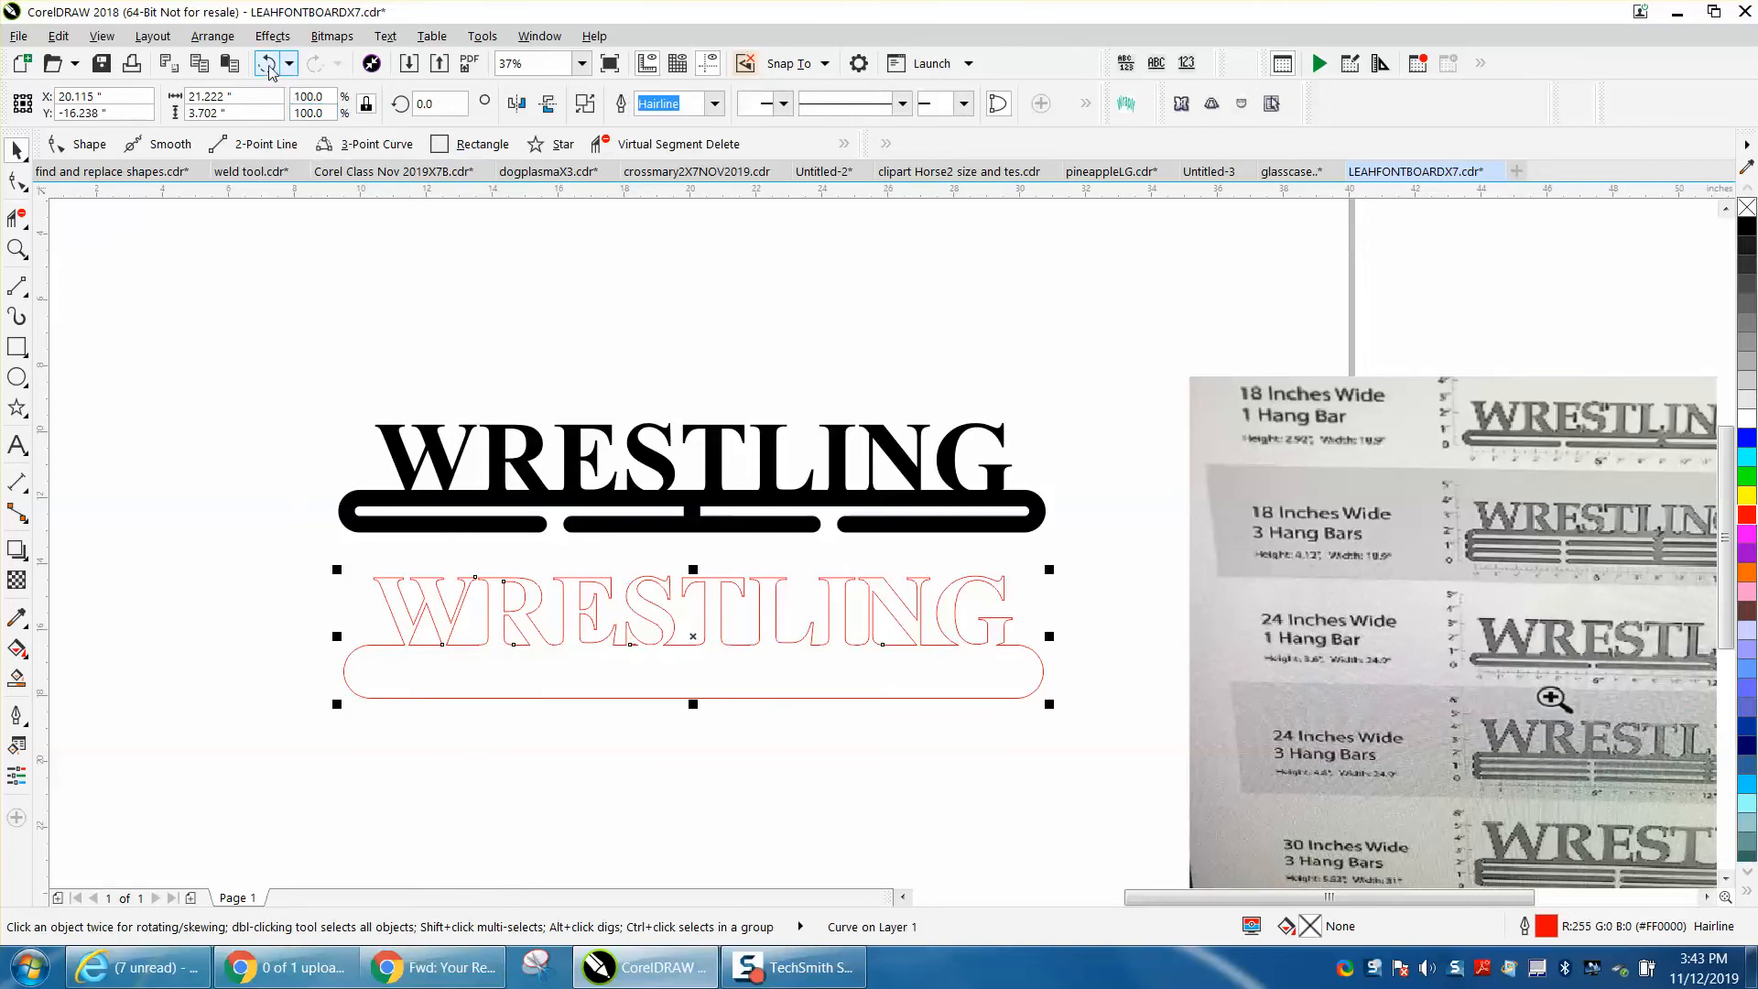
pyautogui.hotkey('ctrl', 'z')
# Step: Set the nudge distance to 2 inches and place a duplicate of the rounded bar 2 inches below the original
pyautogui.scroll(-2, 1012, 298)
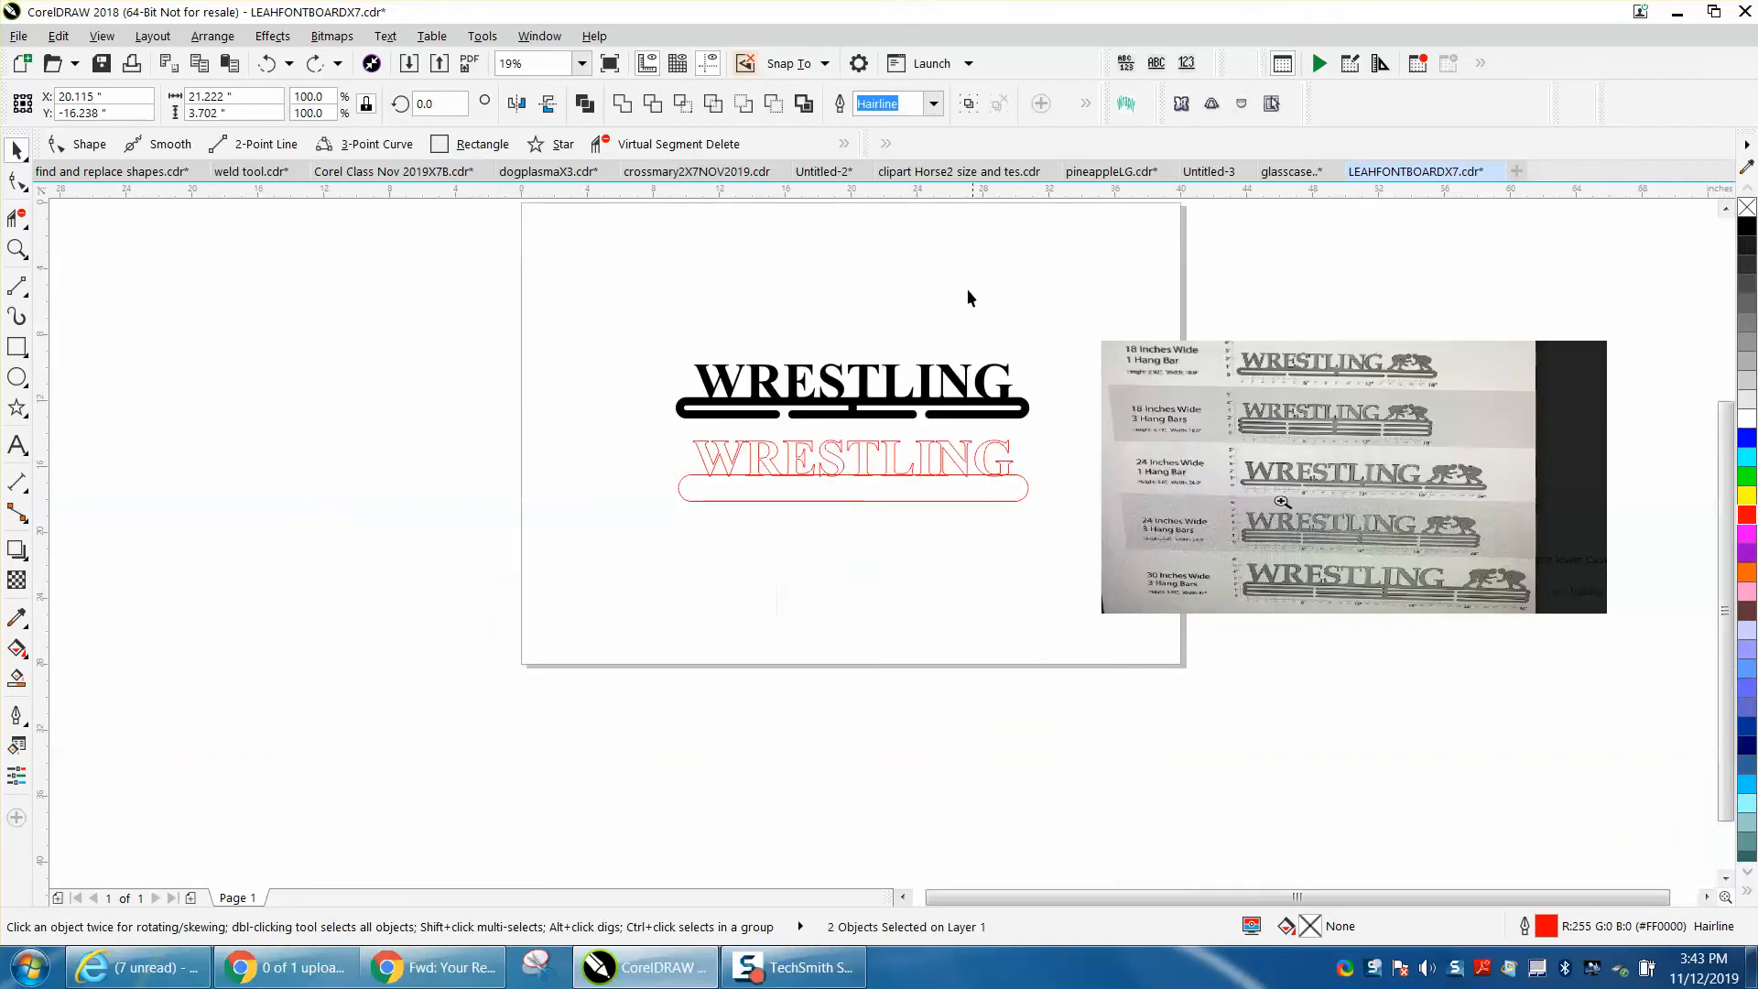
pyautogui.click(972, 292)
pyautogui.click(668, 103)
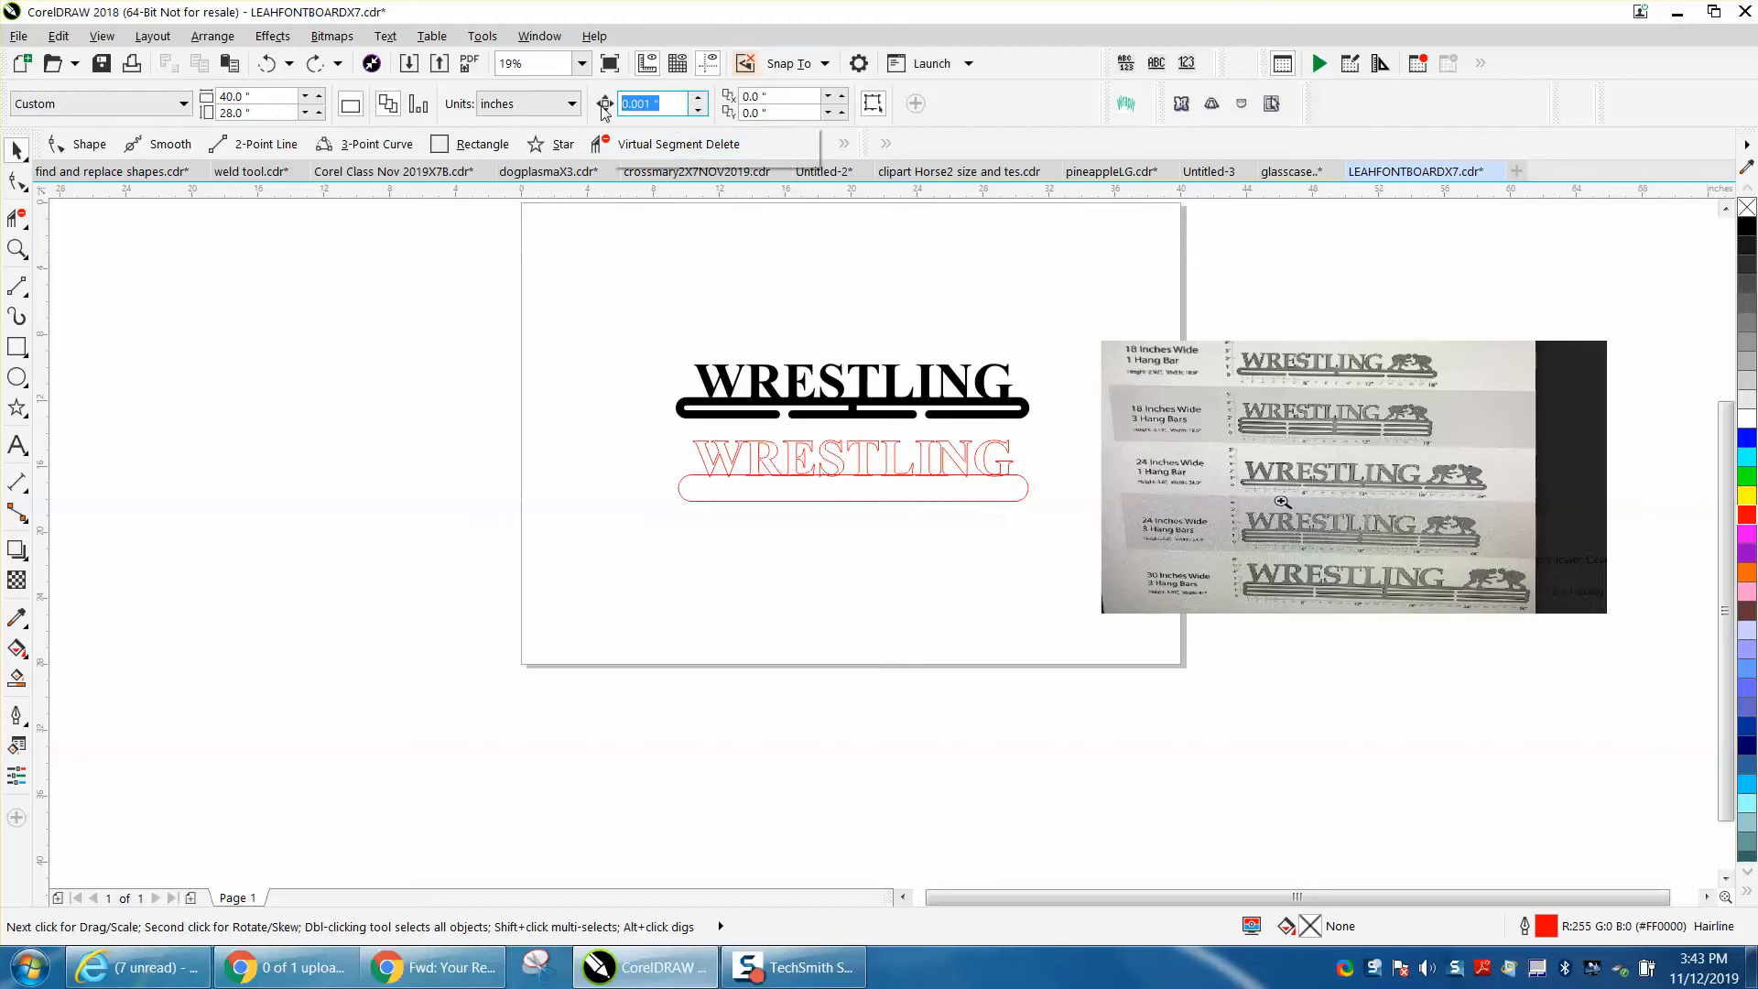
pyautogui.write('2')
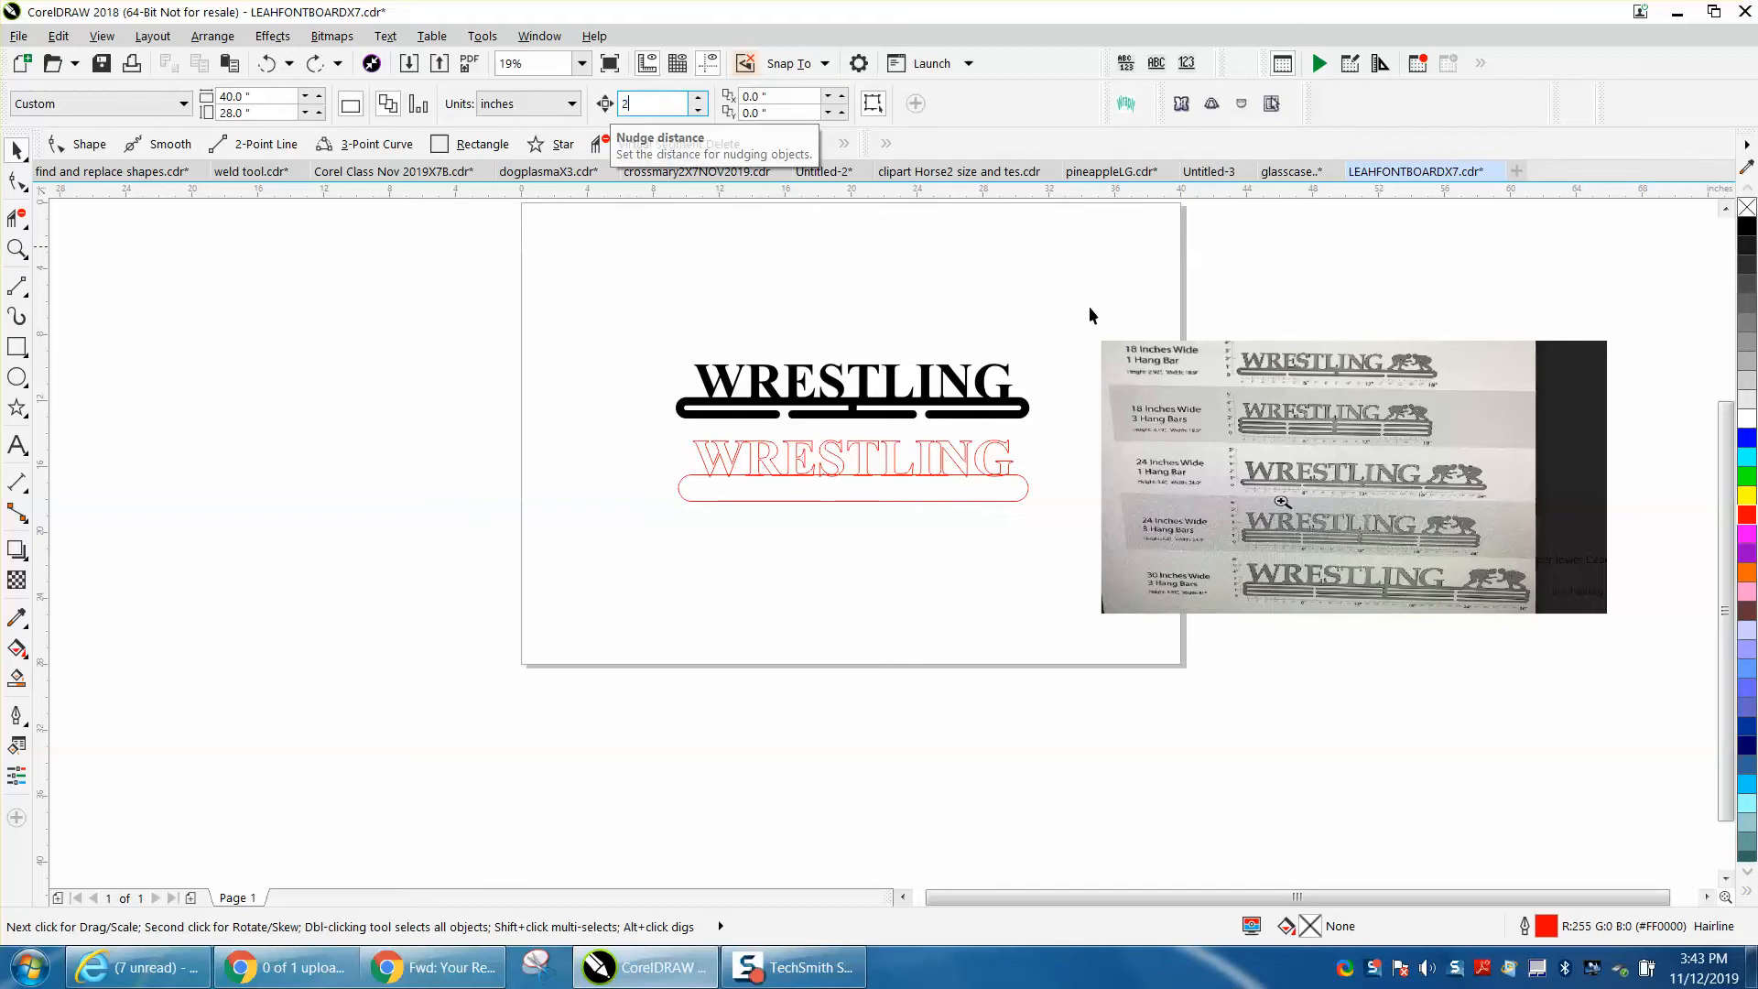
pyautogui.click(1003, 499)
pyautogui.hotkey('ctrl', 'c')
pyautogui.hotkey('ctrl', 'v')
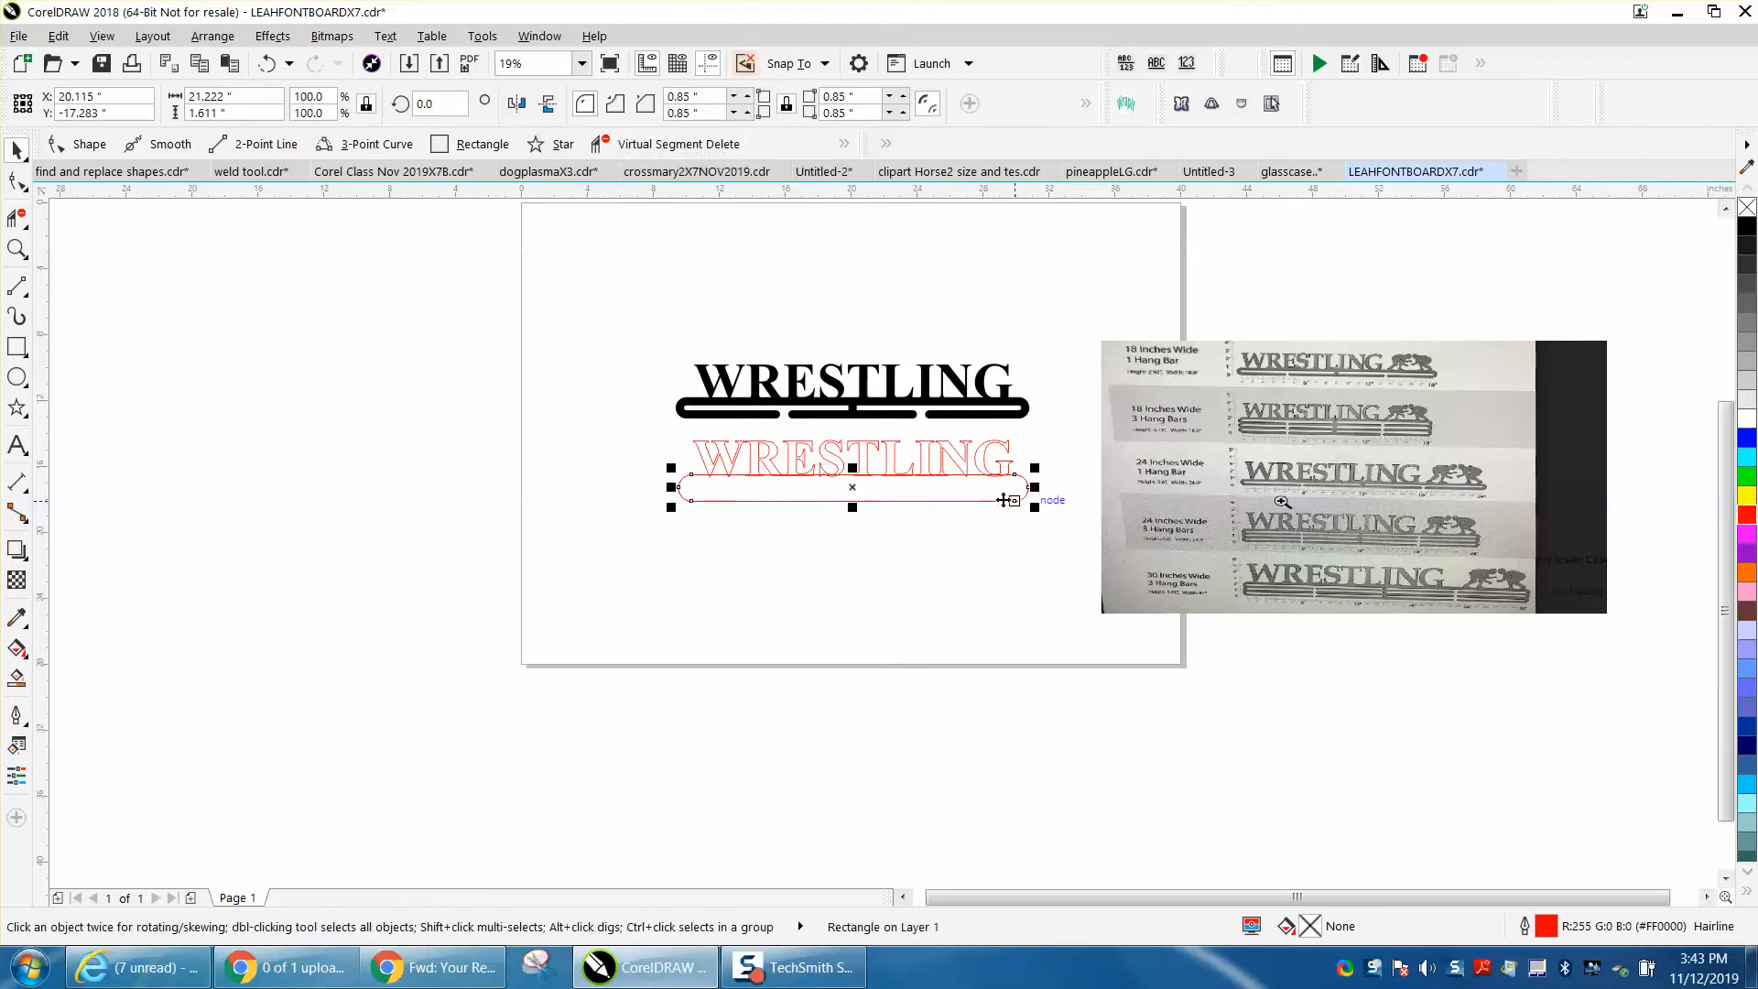
pyautogui.press('Down')
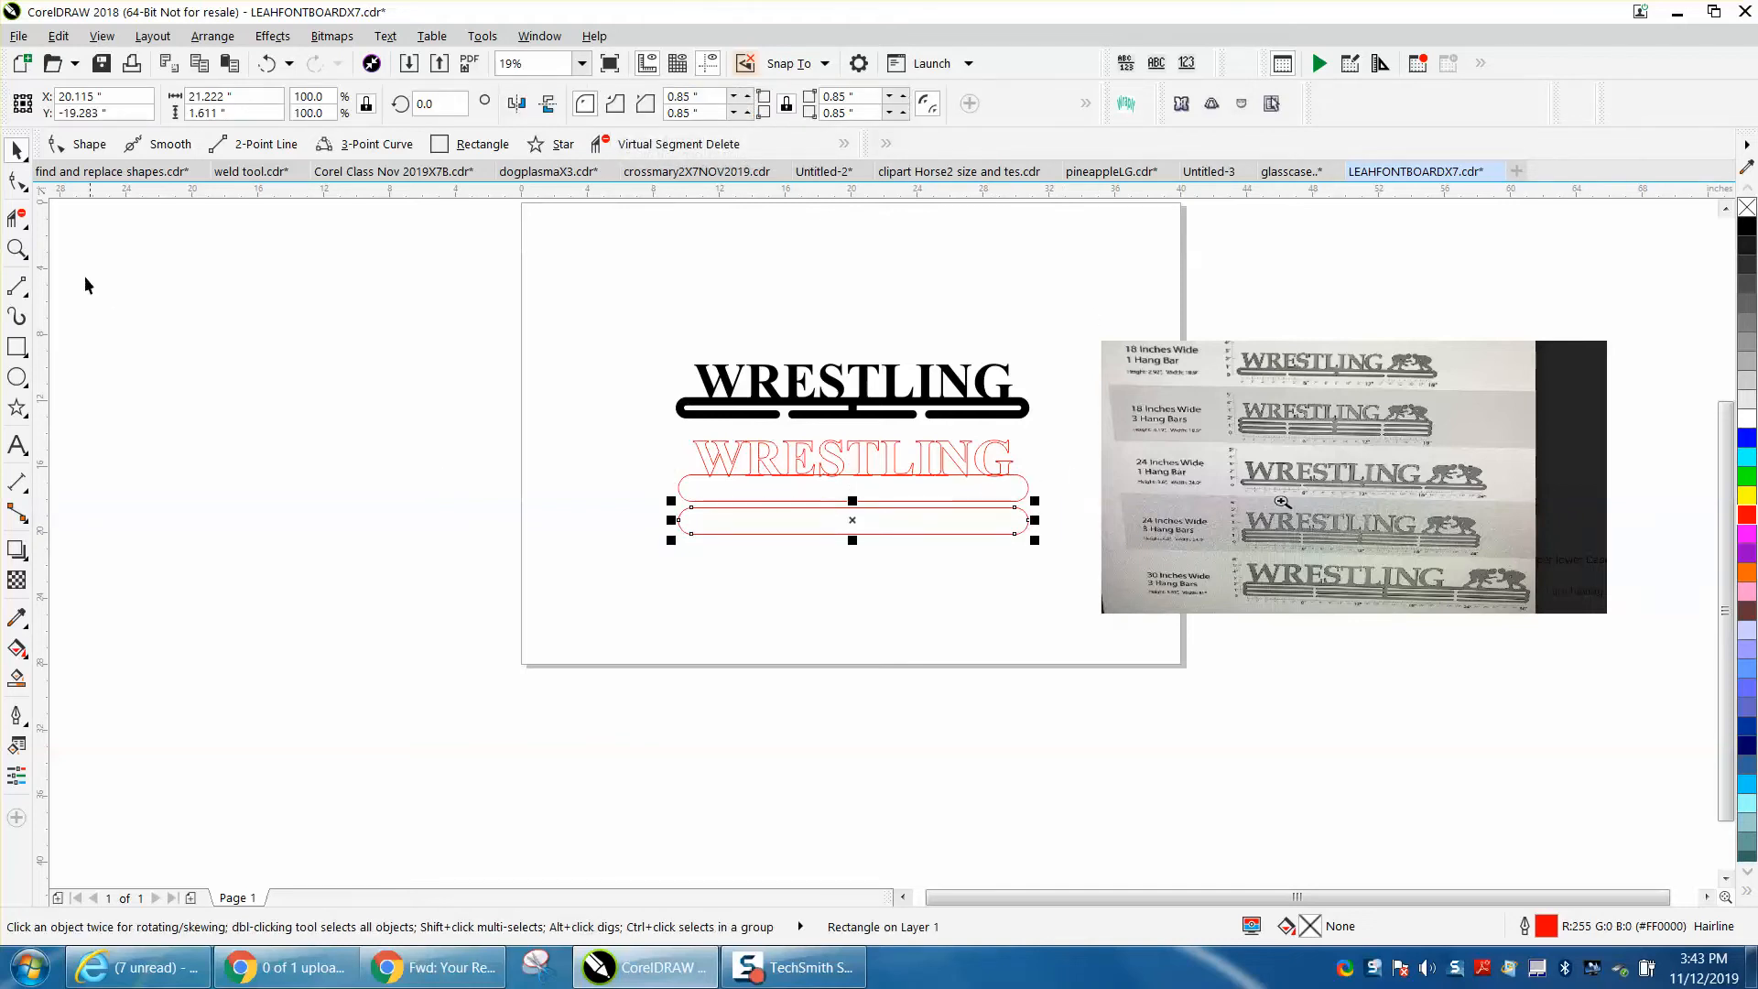
# Step: Weld the outlined WRESTLING lettering and the upper rounded bar into one shape
pyautogui.click(16, 248)
pyautogui.moveTo(628, 316); pyautogui.dragTo(1263, 586)
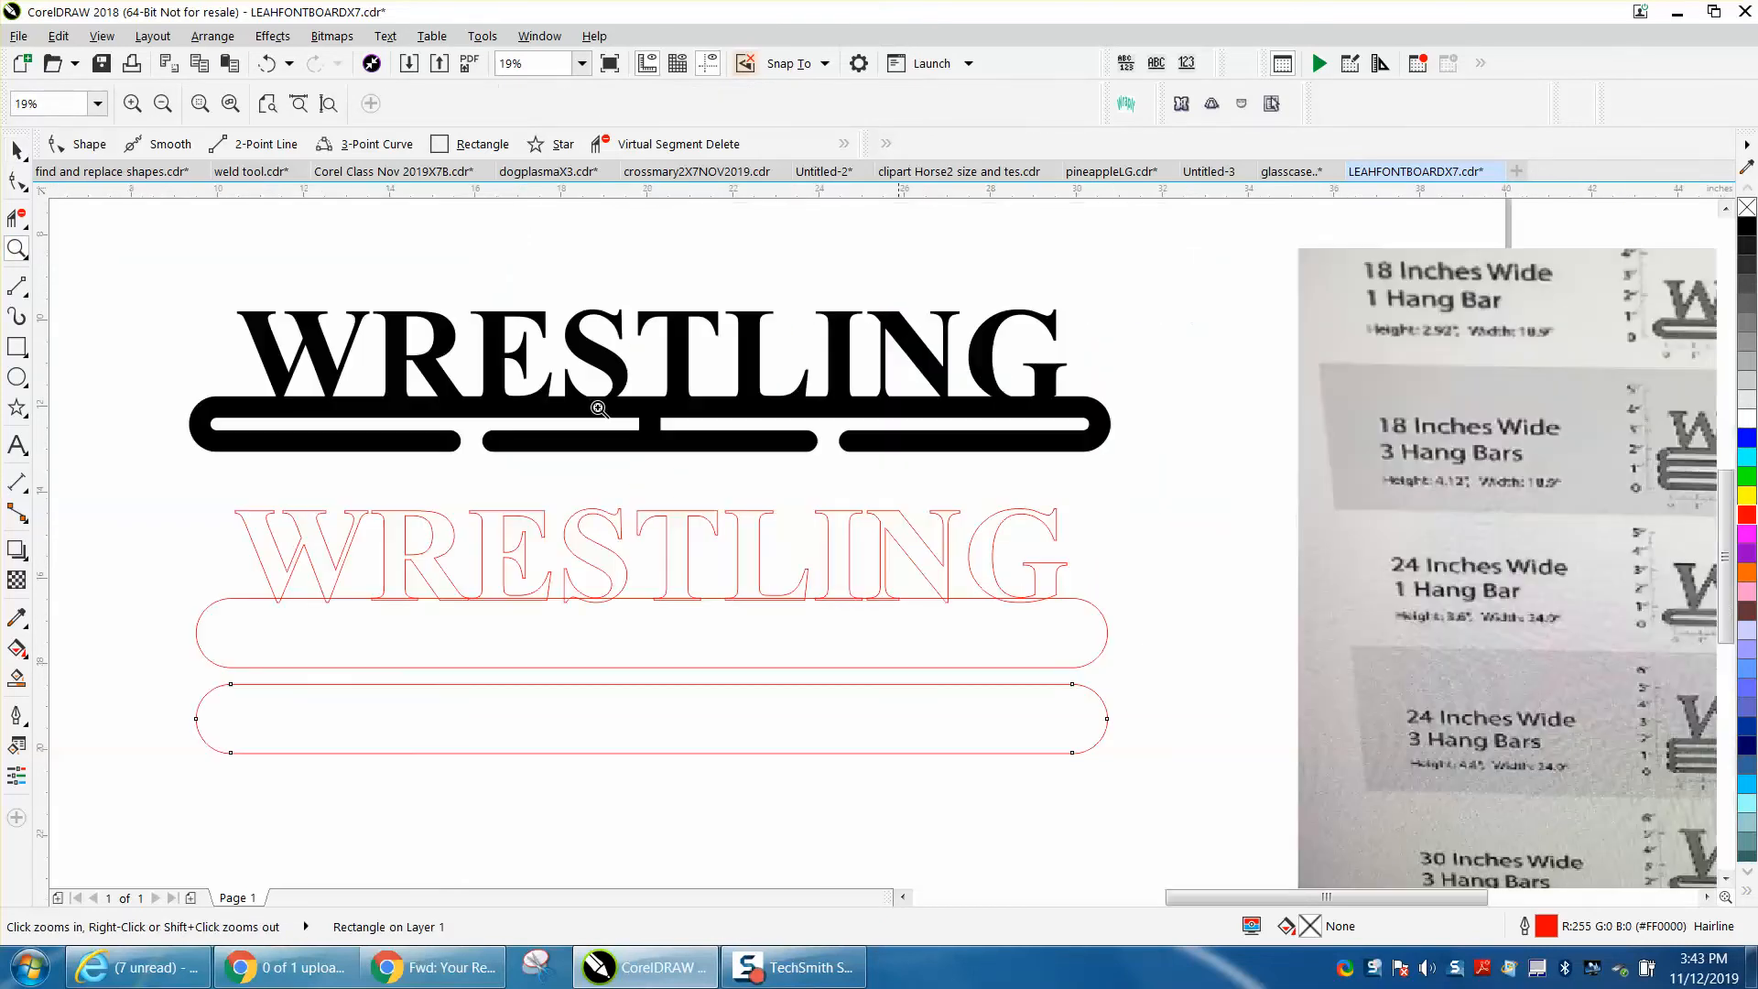
pyautogui.click(20, 152)
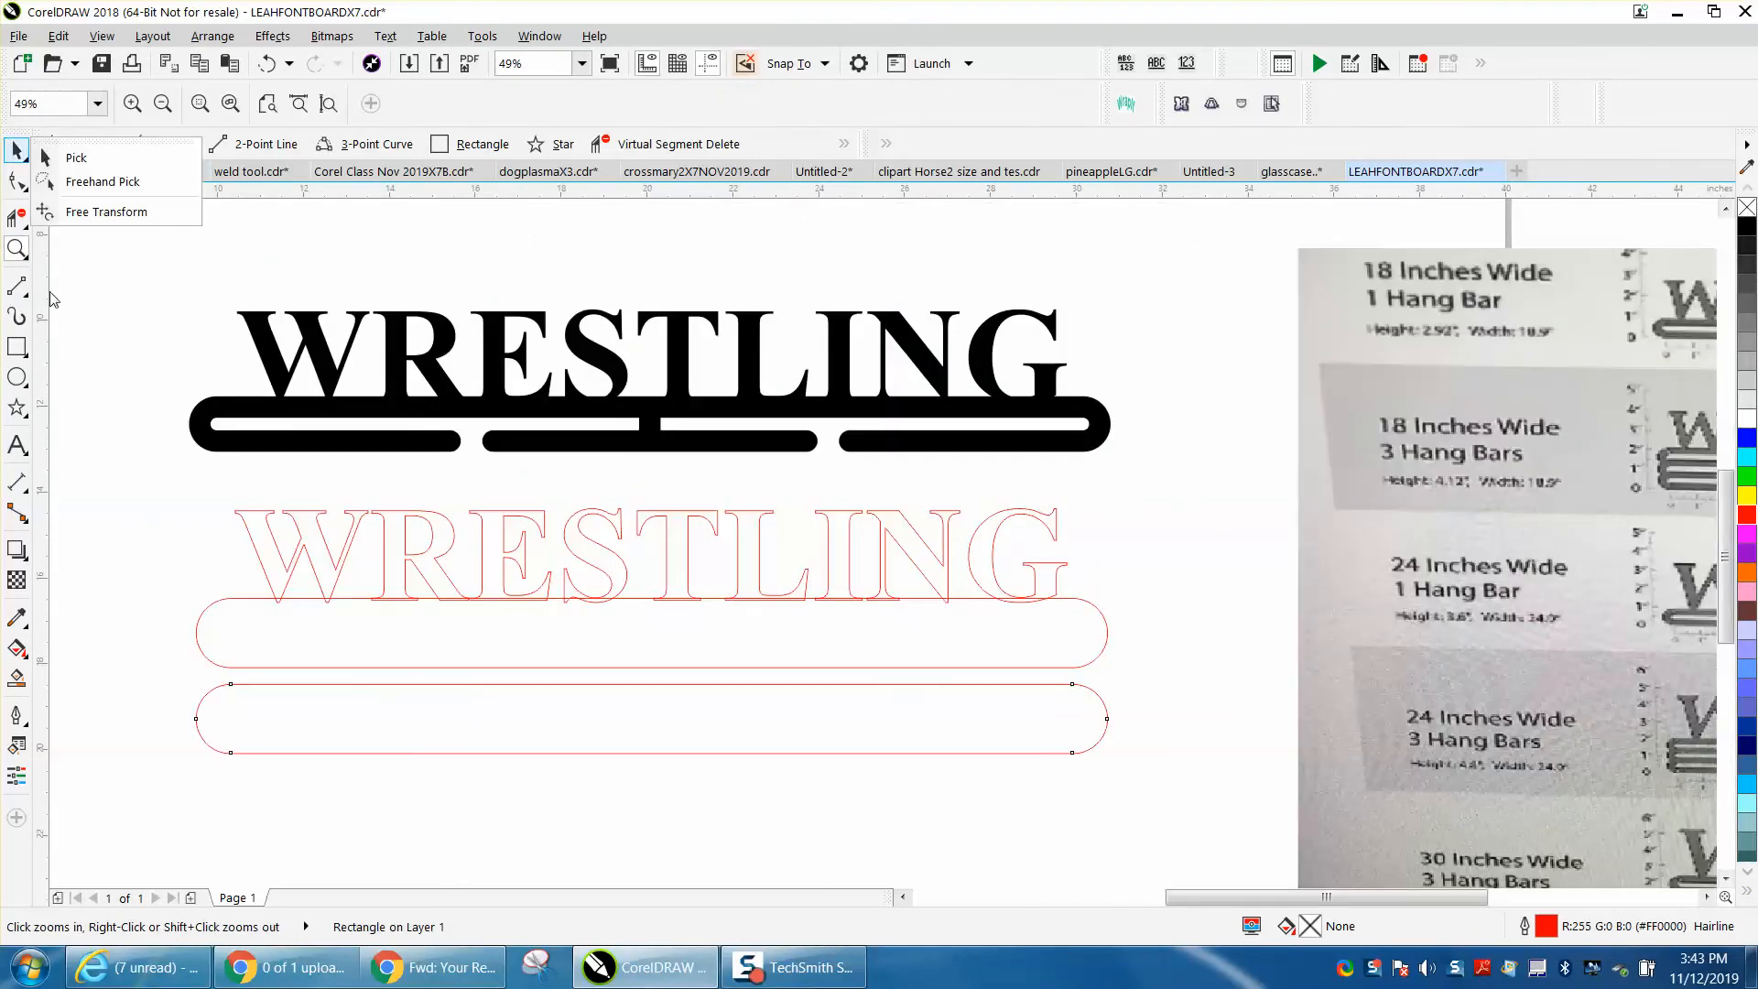
pyautogui.click(76, 157)
pyautogui.moveTo(122, 486); pyautogui.dragTo(1158, 682)
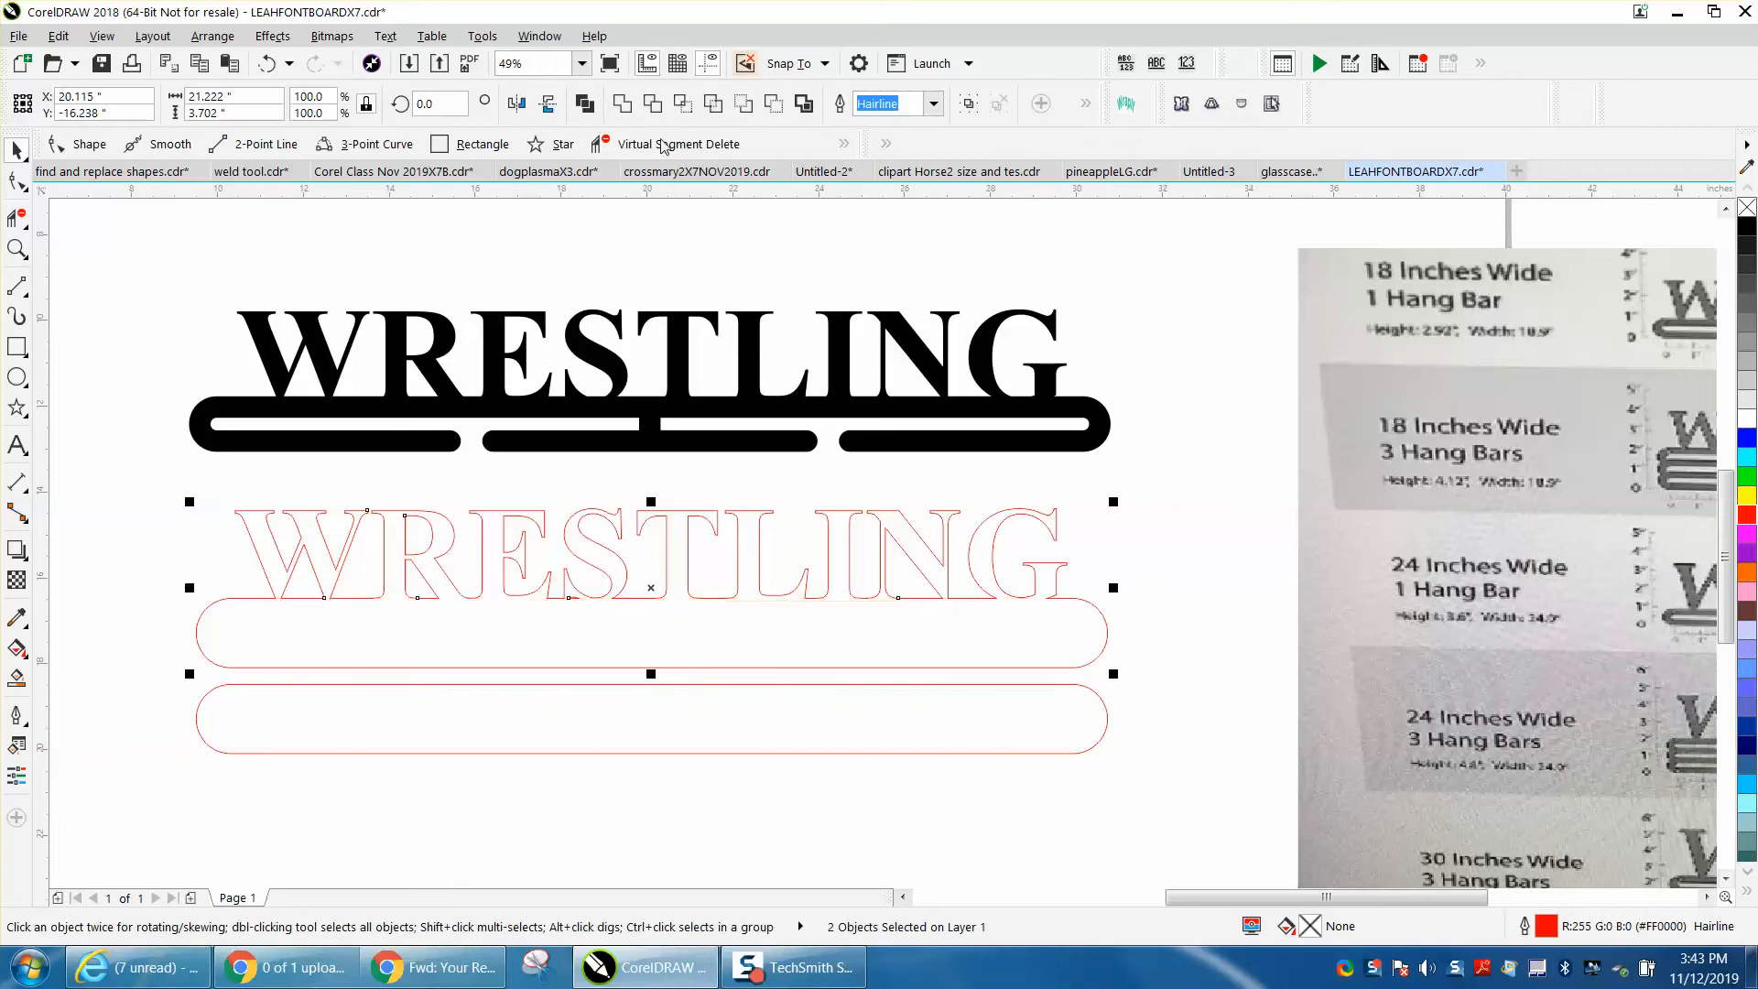
pyautogui.hotkey('ctrl', 'l')
# Step: Apply a one-step inside contour with a 0.5 inch offset to the lower rounded bar
pyautogui.click(1108, 717)
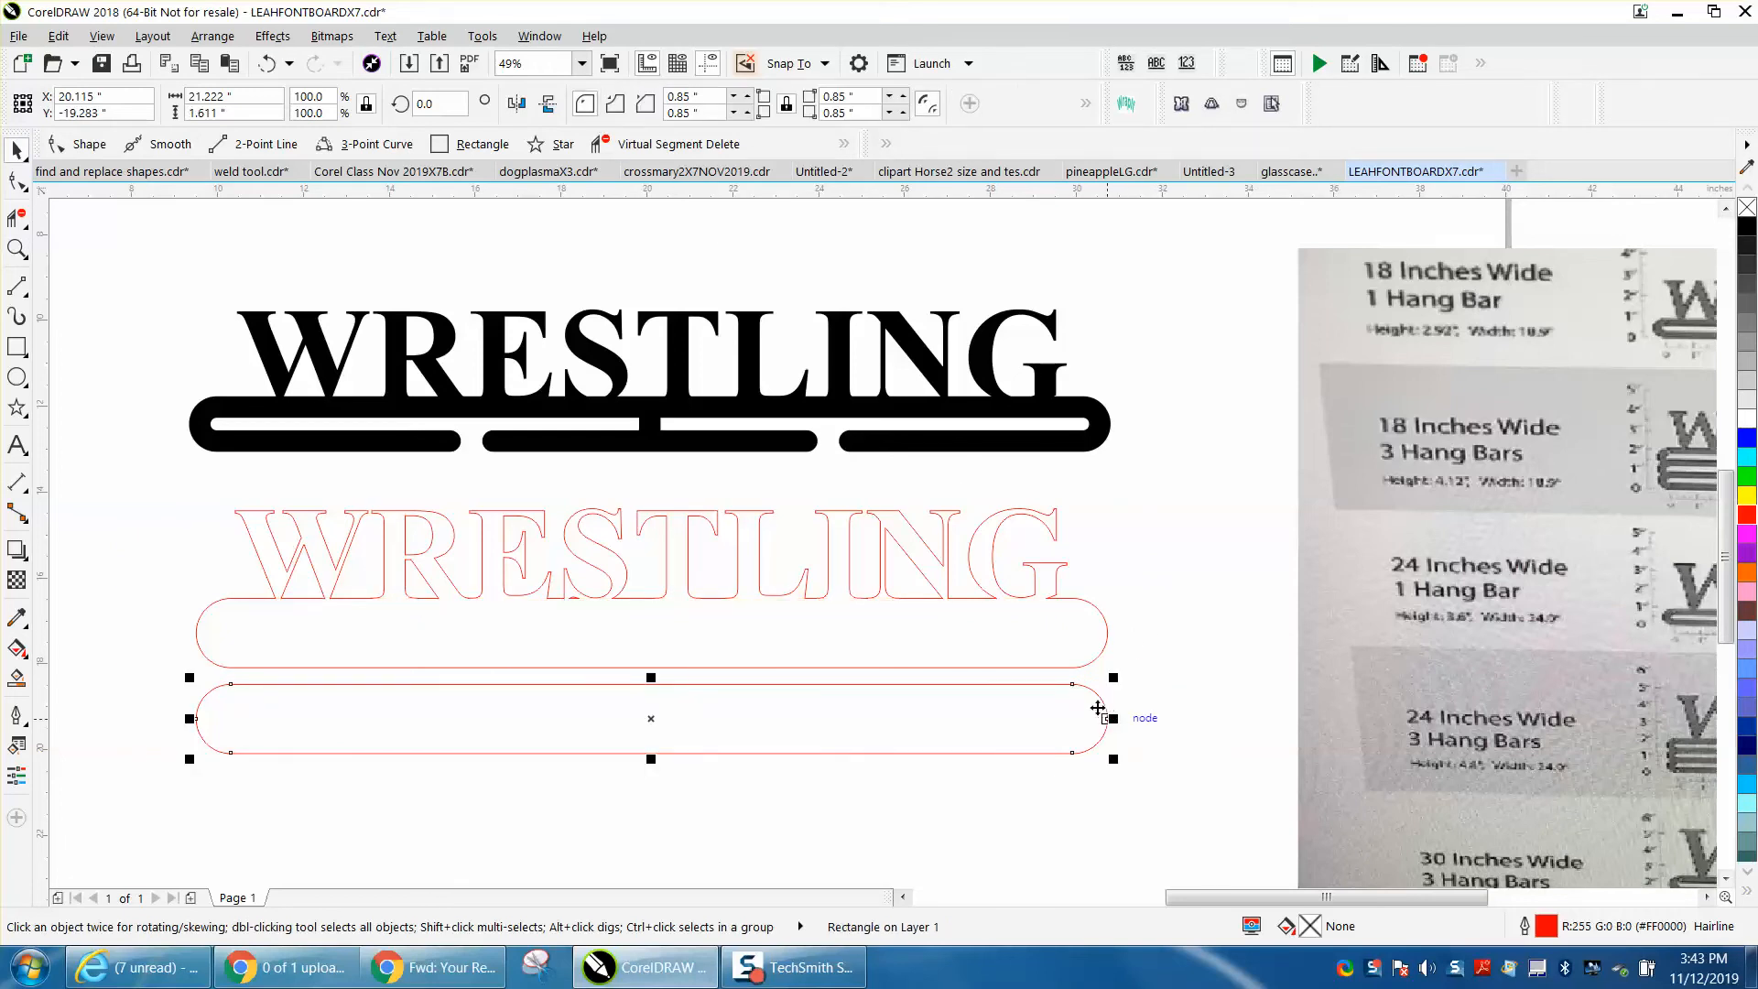
pyautogui.click(230, 115)
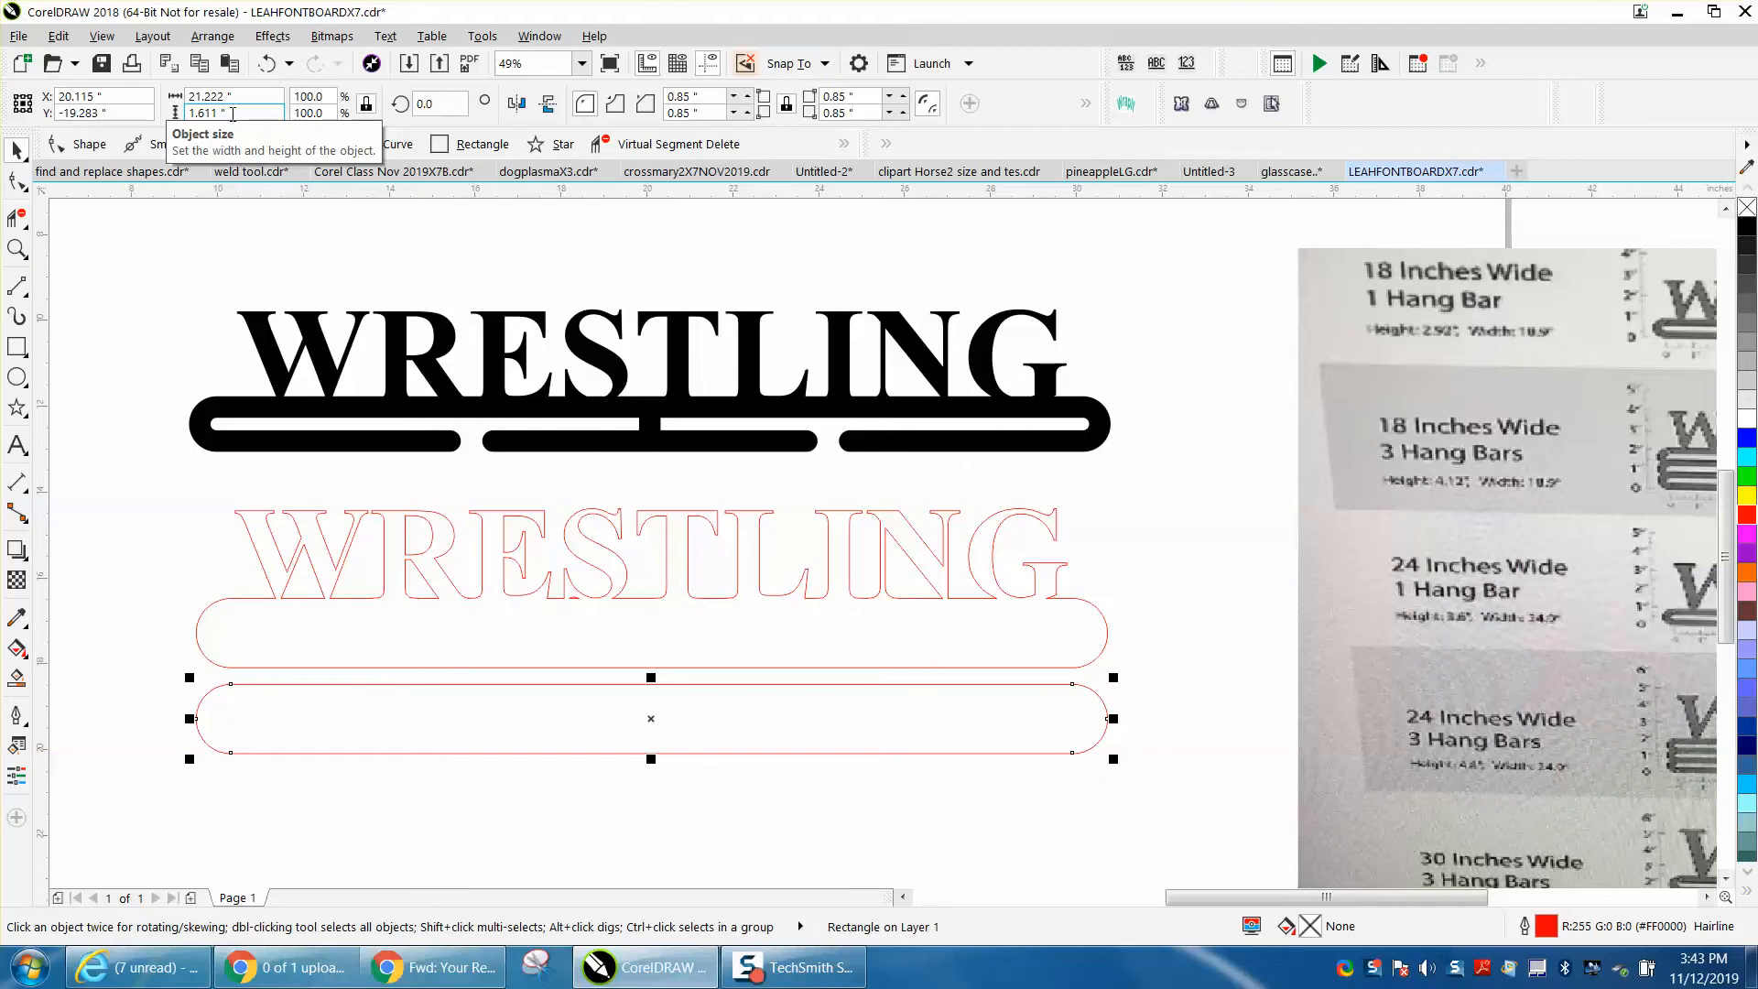
pyautogui.click(275, 37)
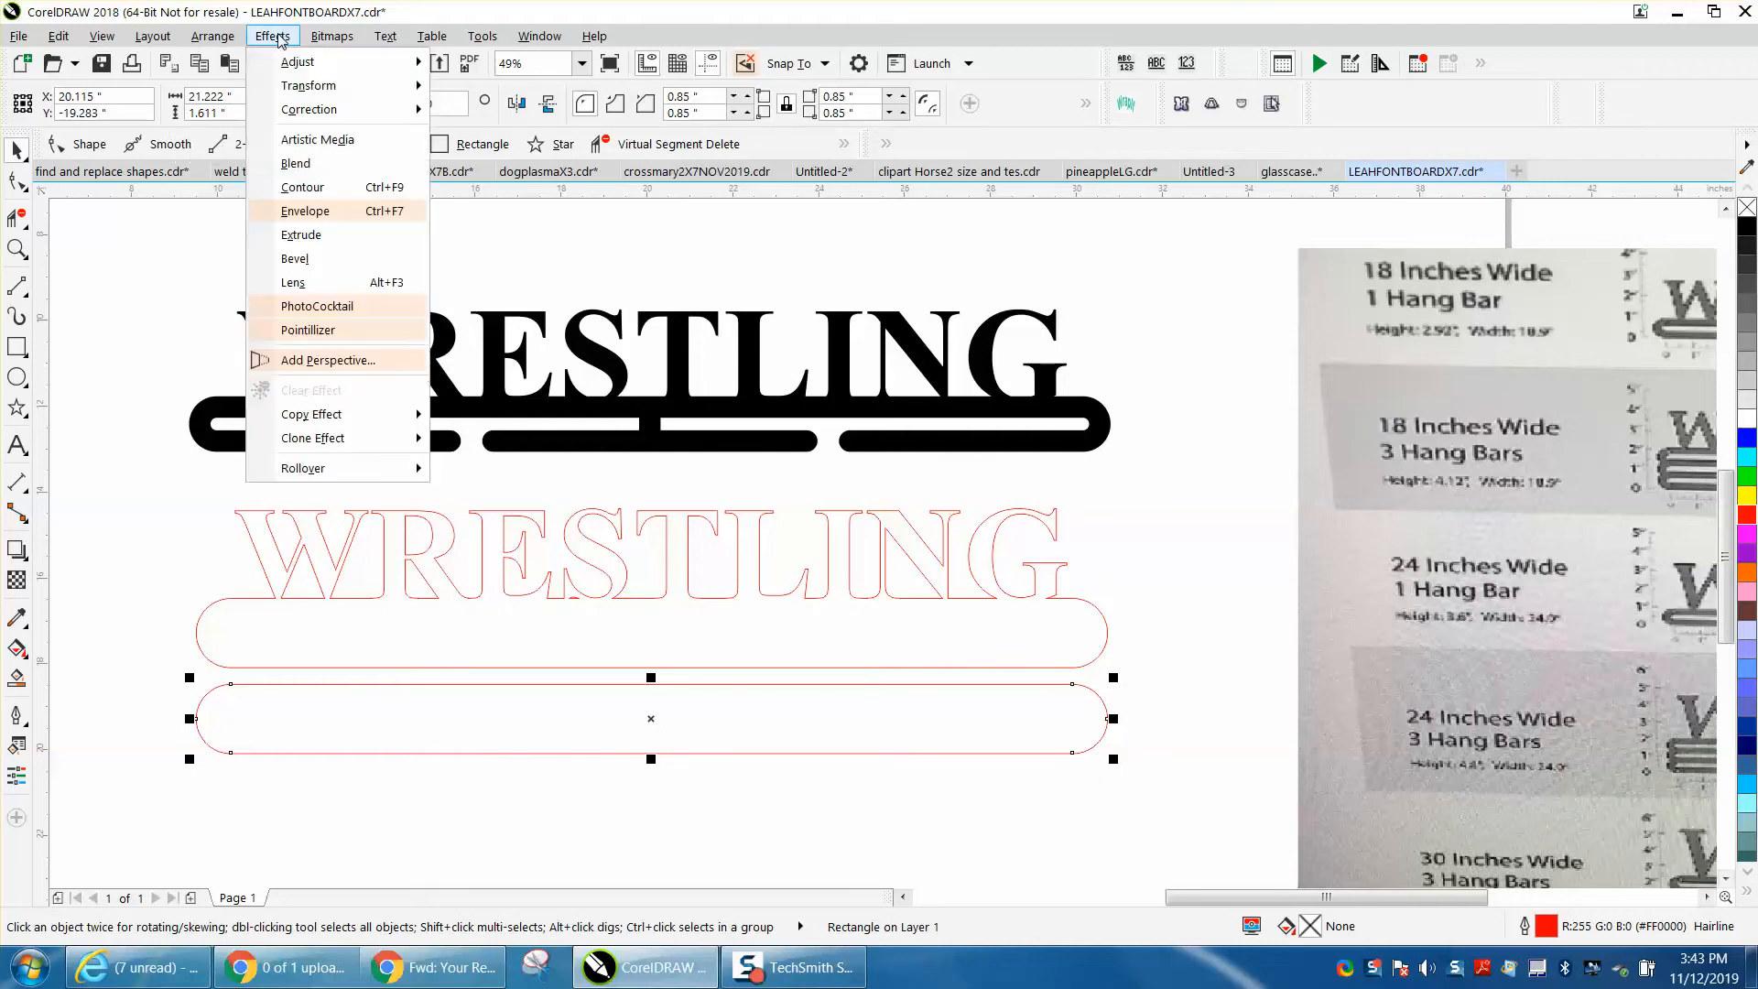
pyautogui.click(310, 189)
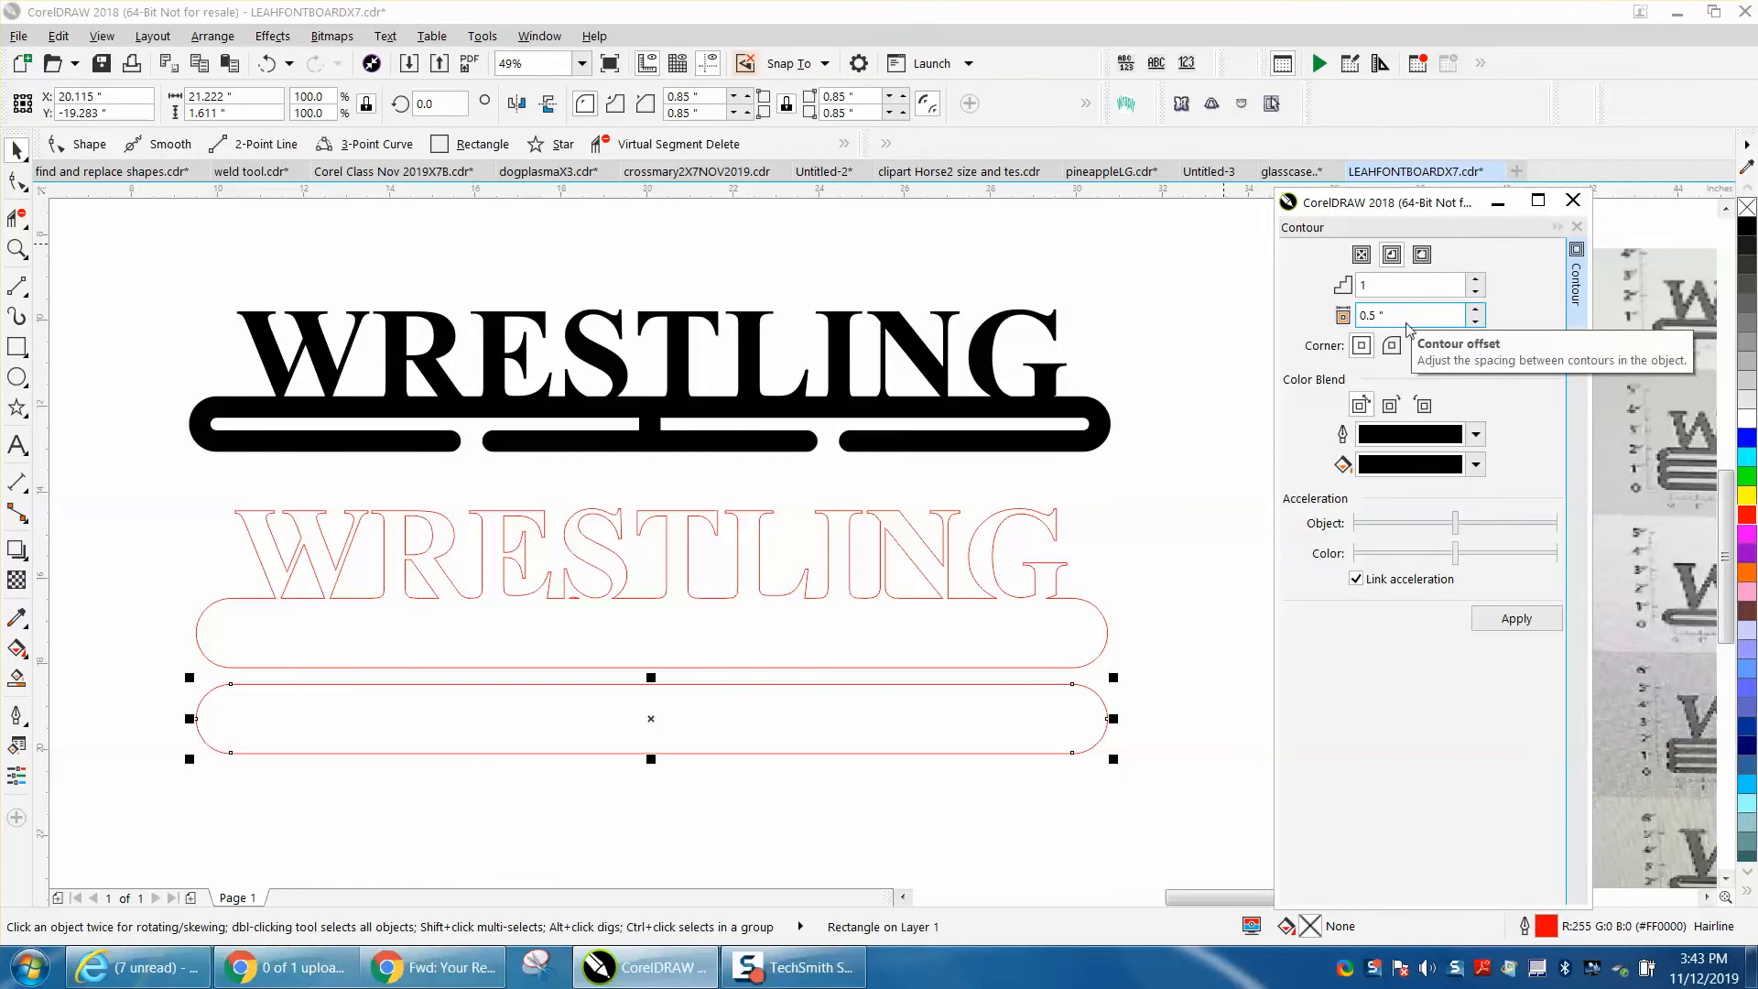
pyautogui.click(1516, 619)
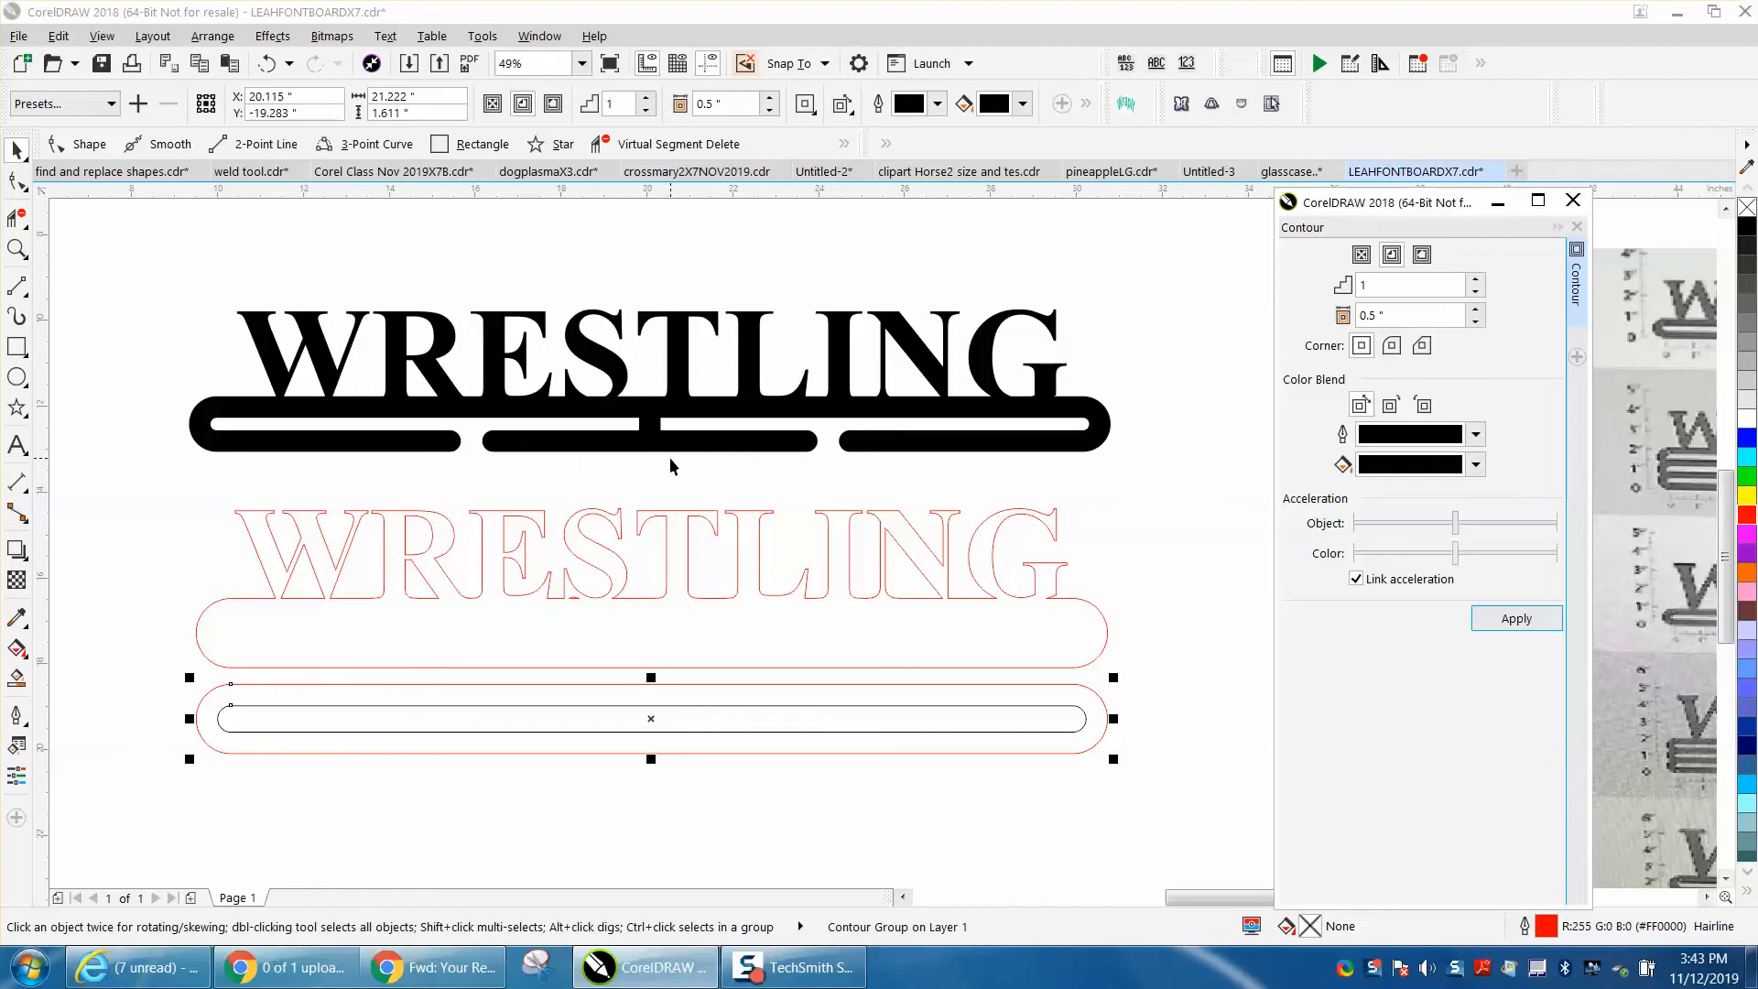
pyautogui.click(1572, 200)
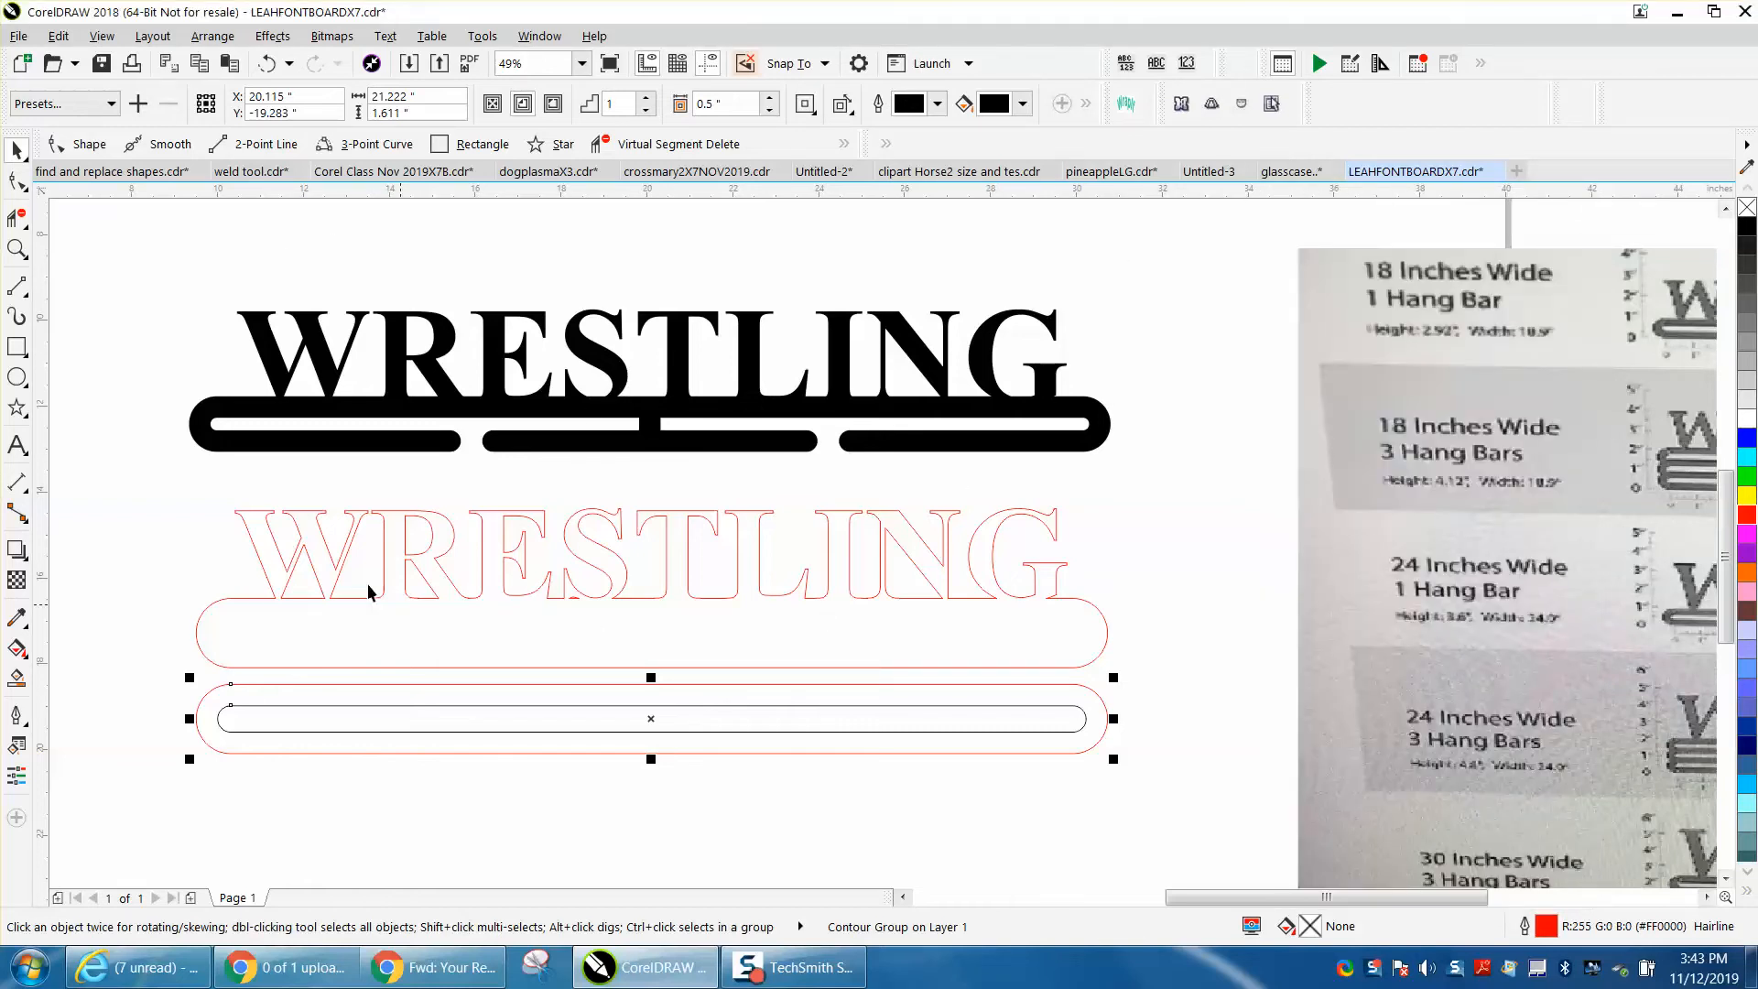
# Step: Break the contour group apart and move the inner slot shape up 2 inches into the welded upper bar
pyautogui.click(213, 36)
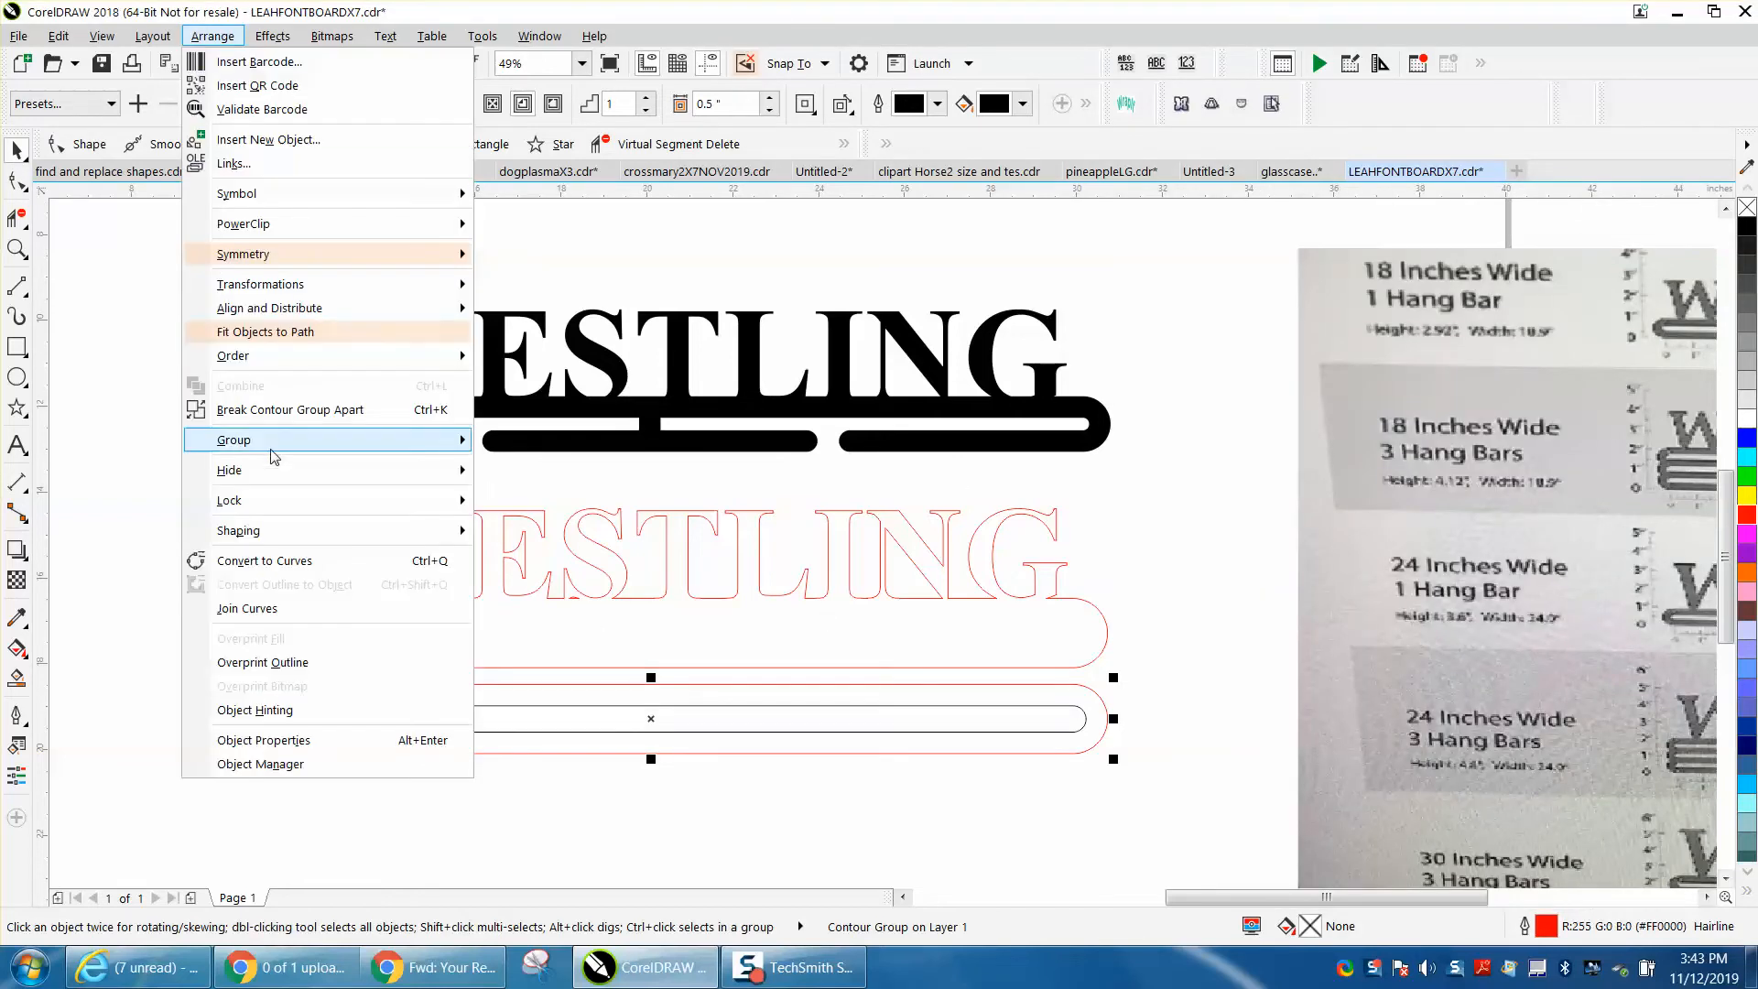
pyautogui.click(278, 412)
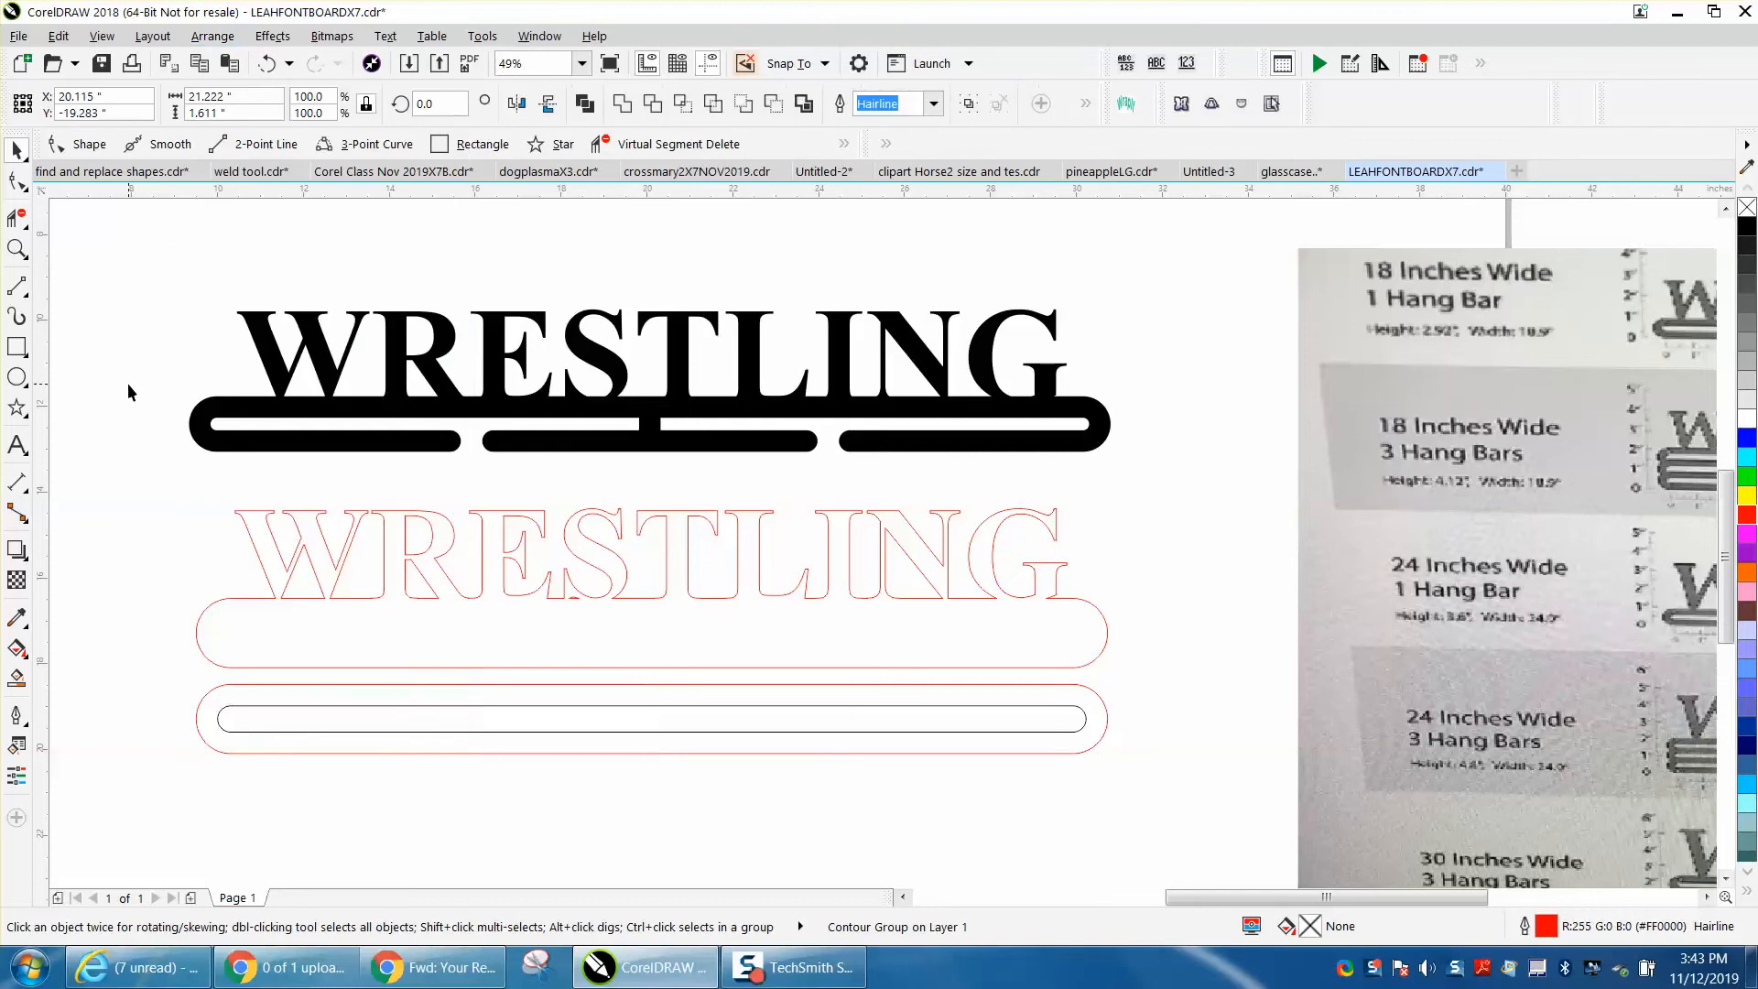
pyautogui.click(538, 705)
pyautogui.press('Up')
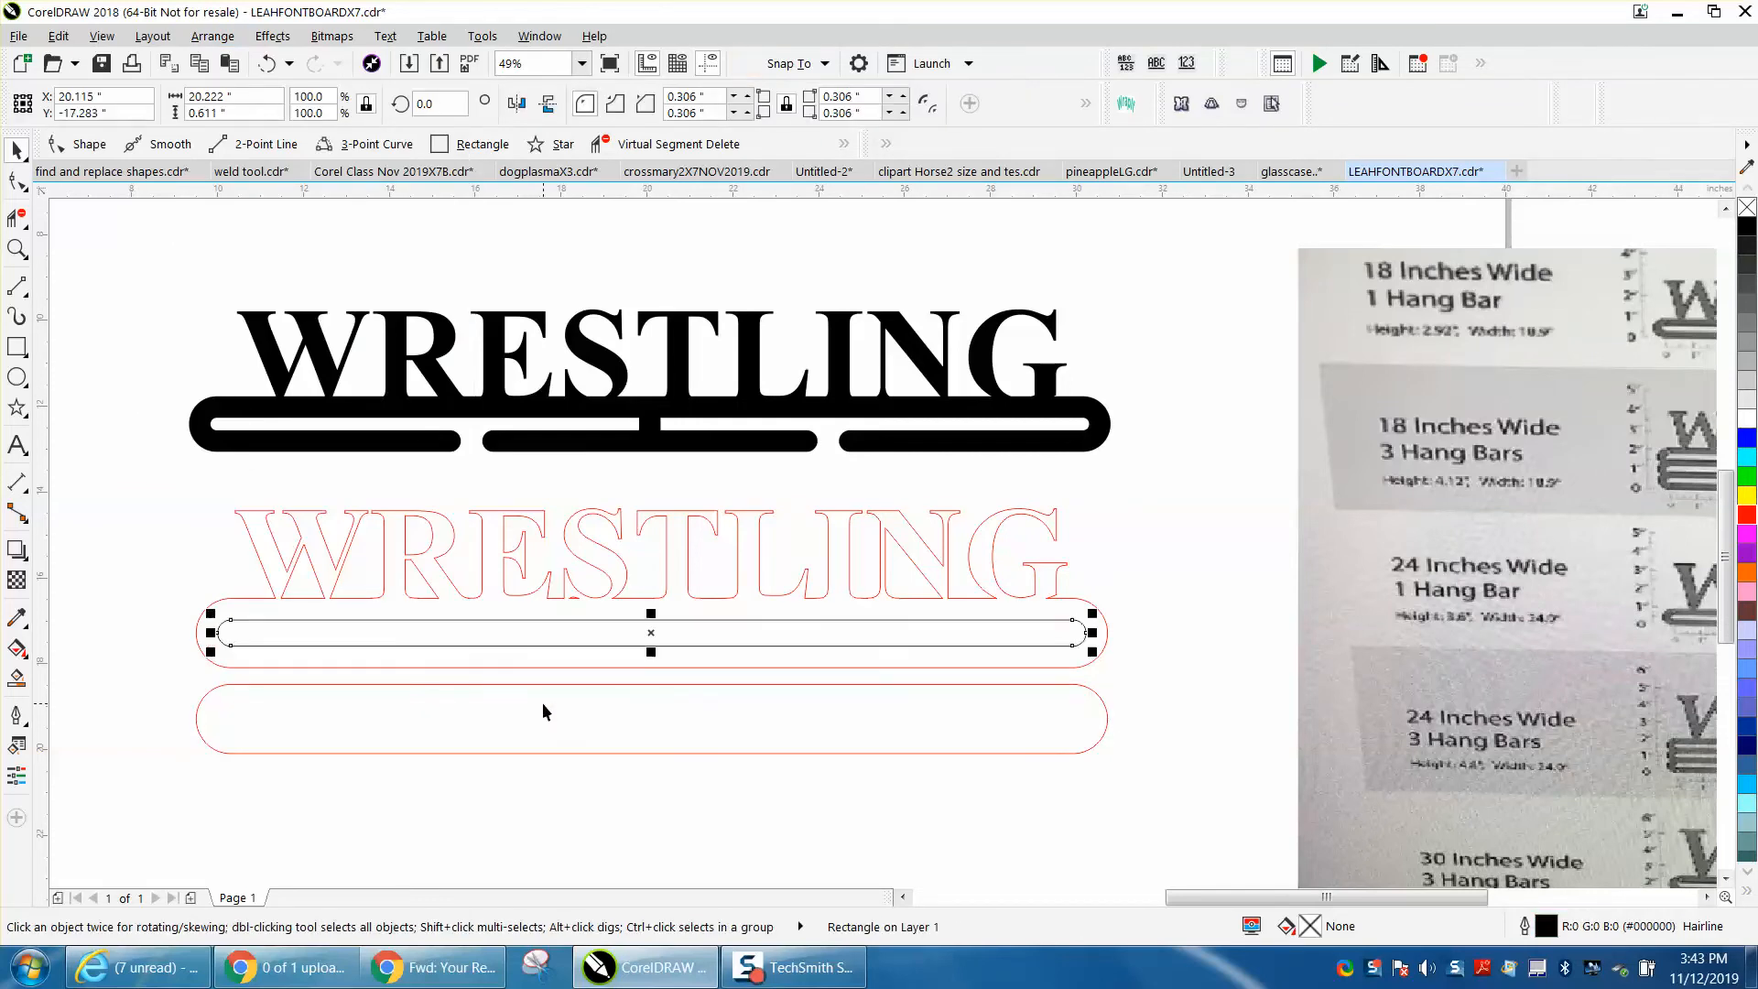
# Step: Delete the leftover lower rounded bar
pyautogui.click(674, 753)
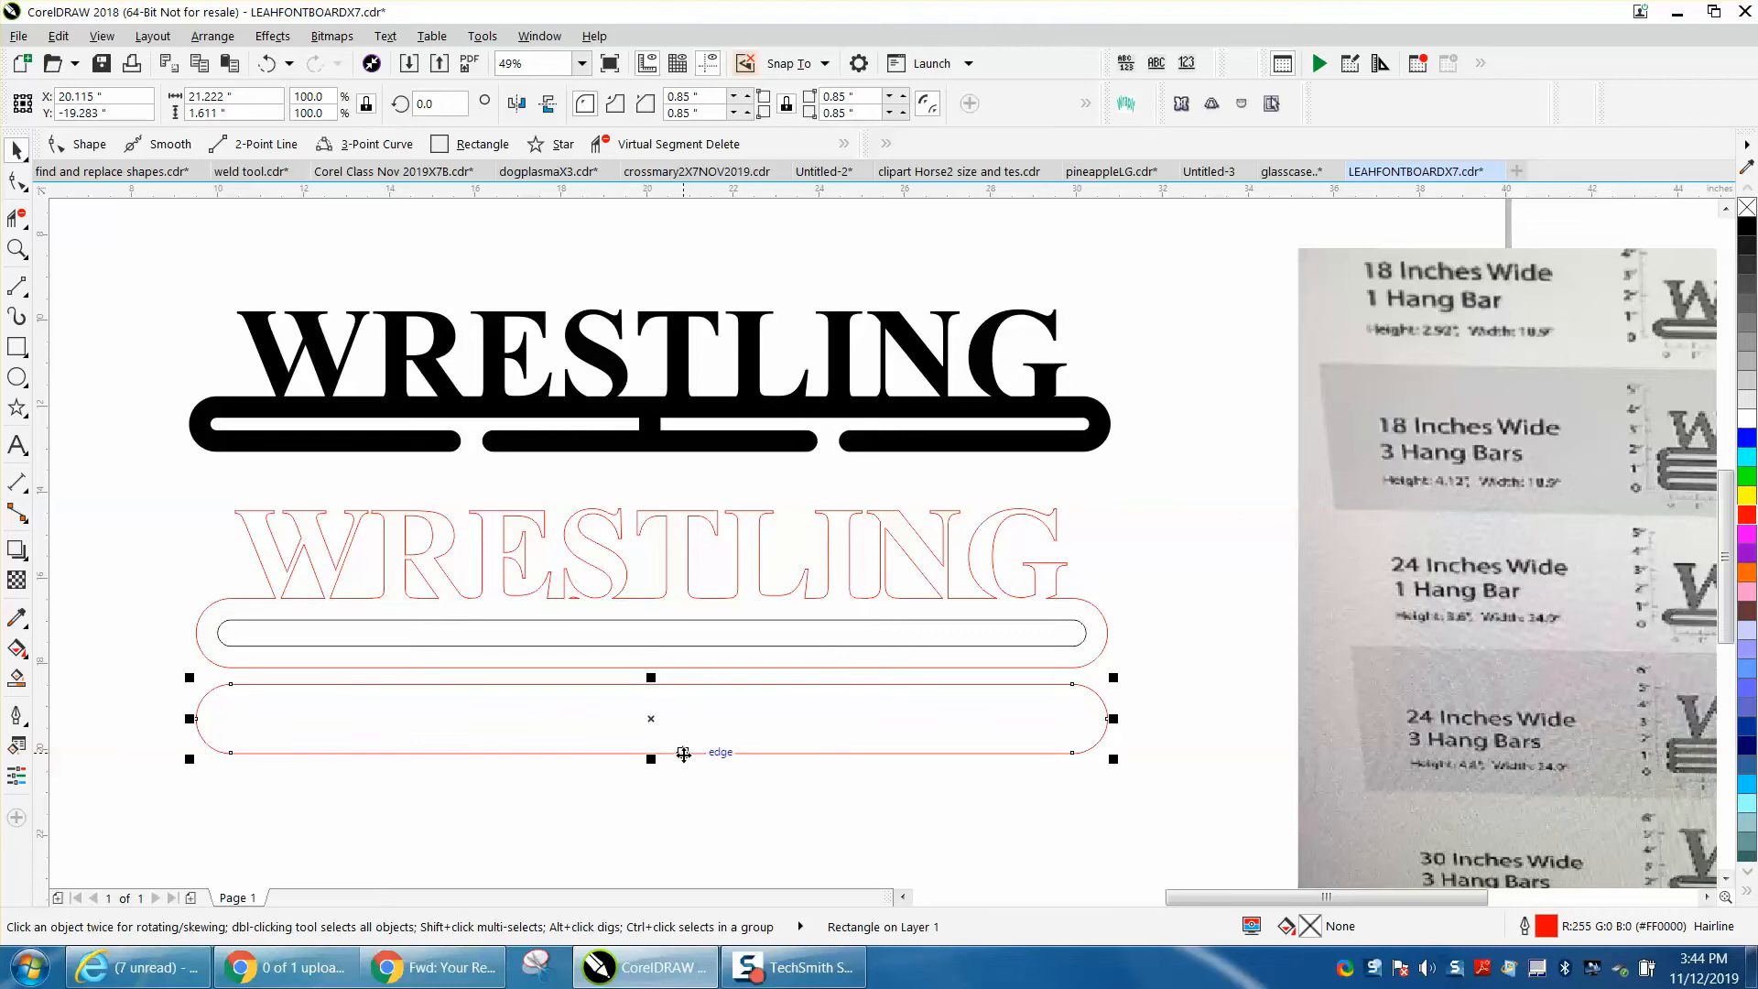
pyautogui.press('Delete')
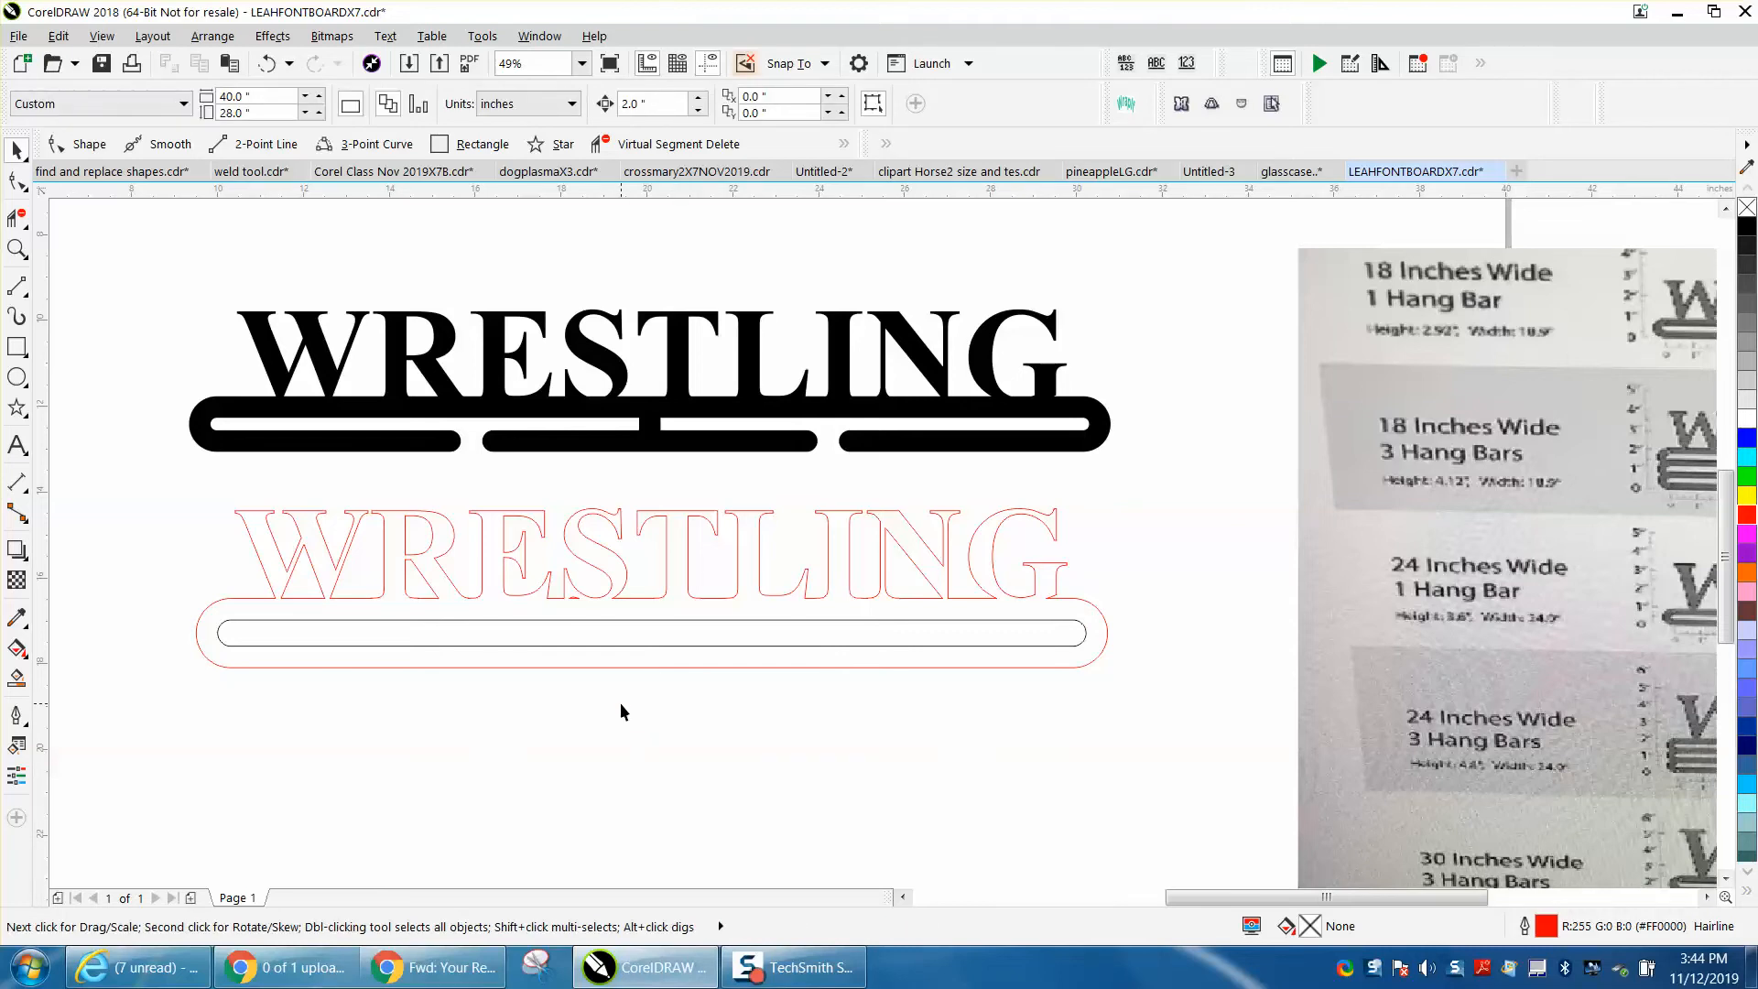
pyautogui.scroll(-1, 620, 703)
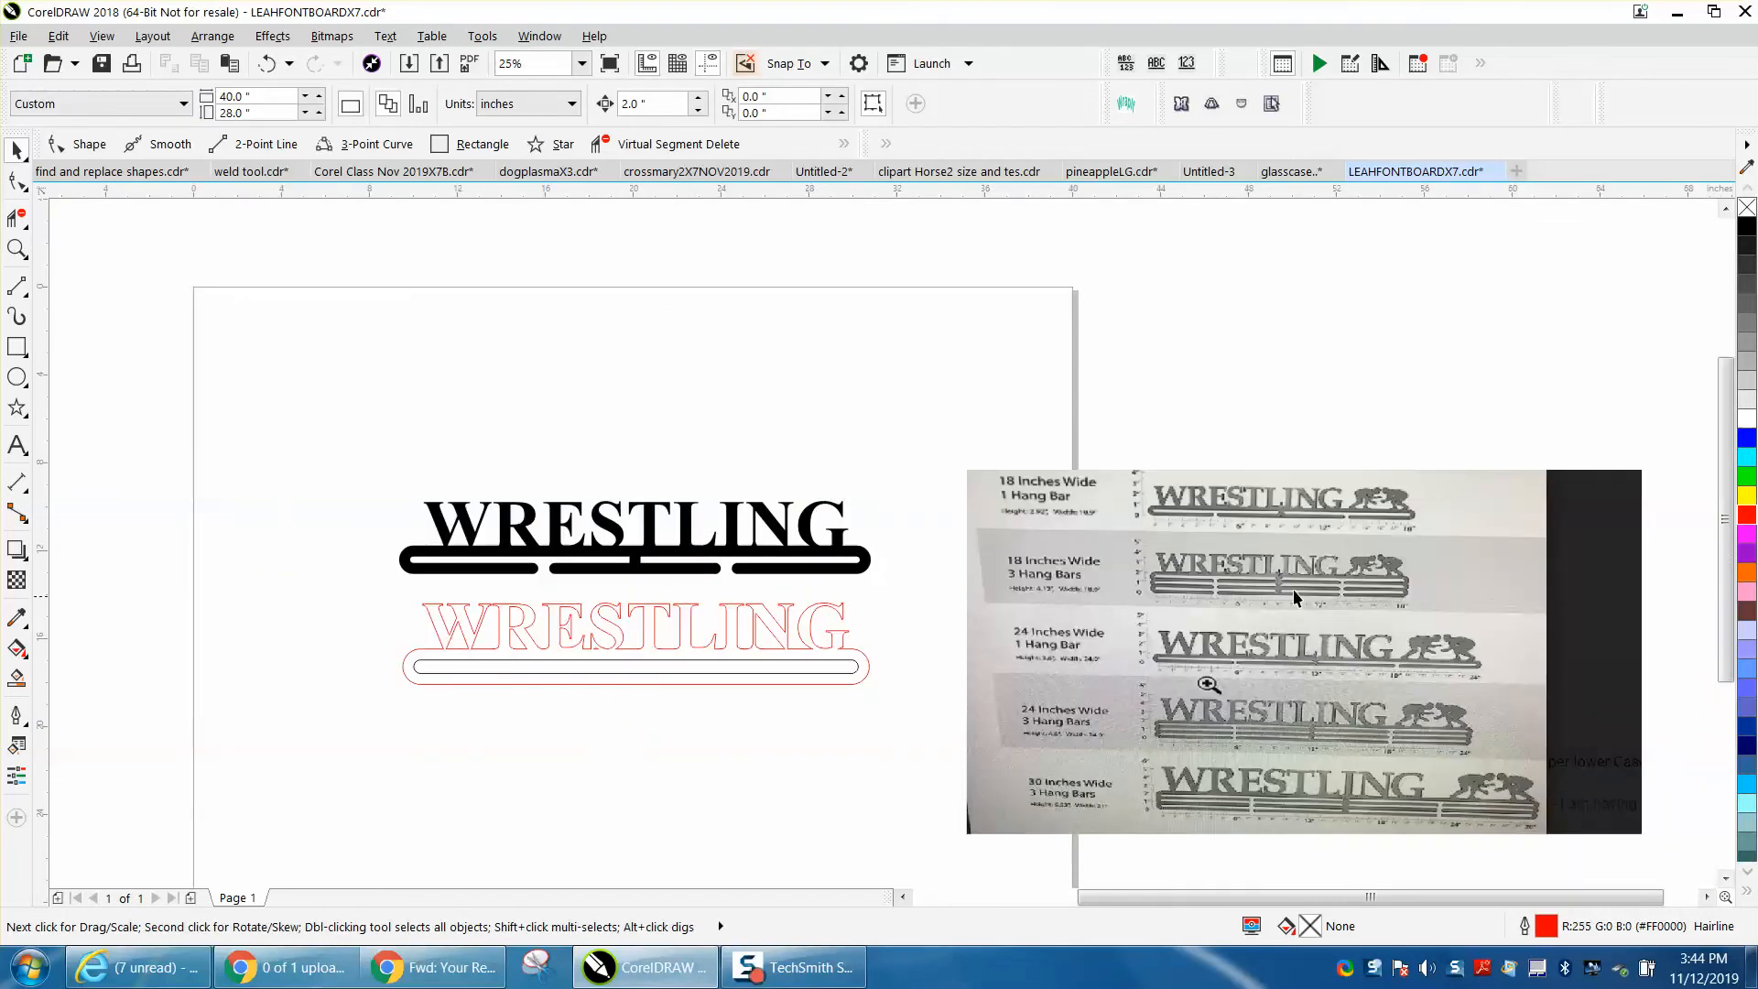
# Step: Dimension the slot's overall length with a horizontal dimension line, and delete the dimension
pyautogui.click(16, 249)
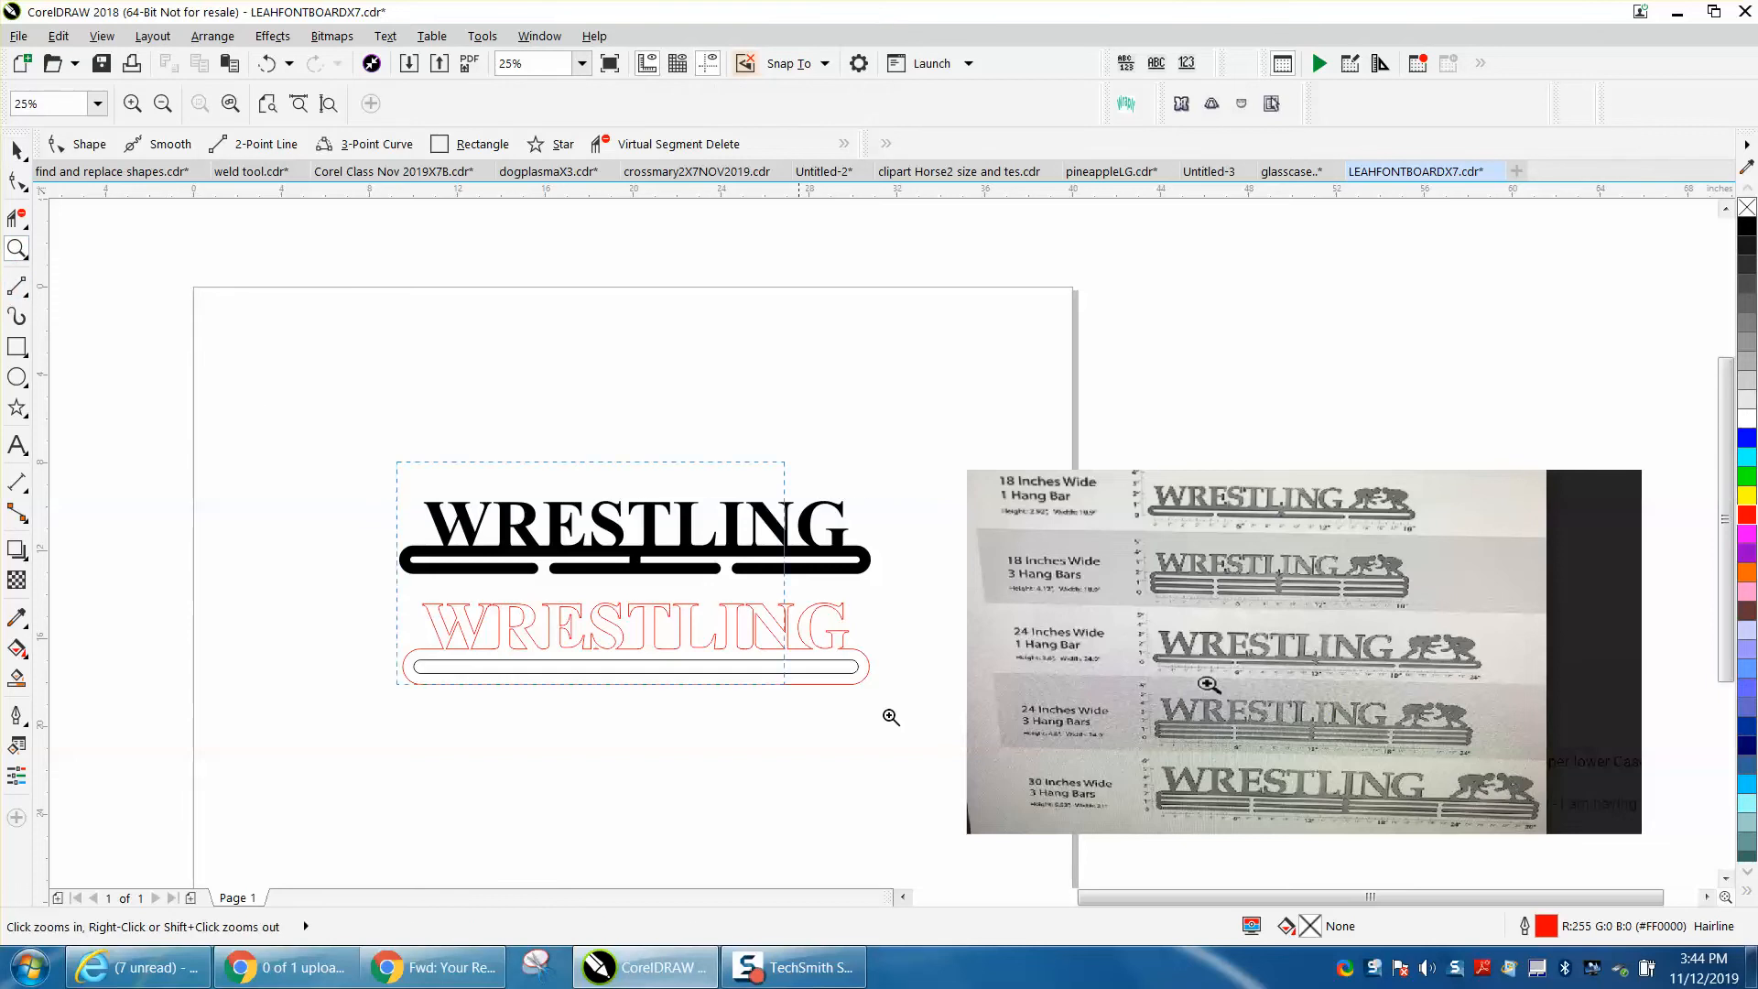
pyautogui.moveTo(889, 715); pyautogui.dragTo(1035, 754)
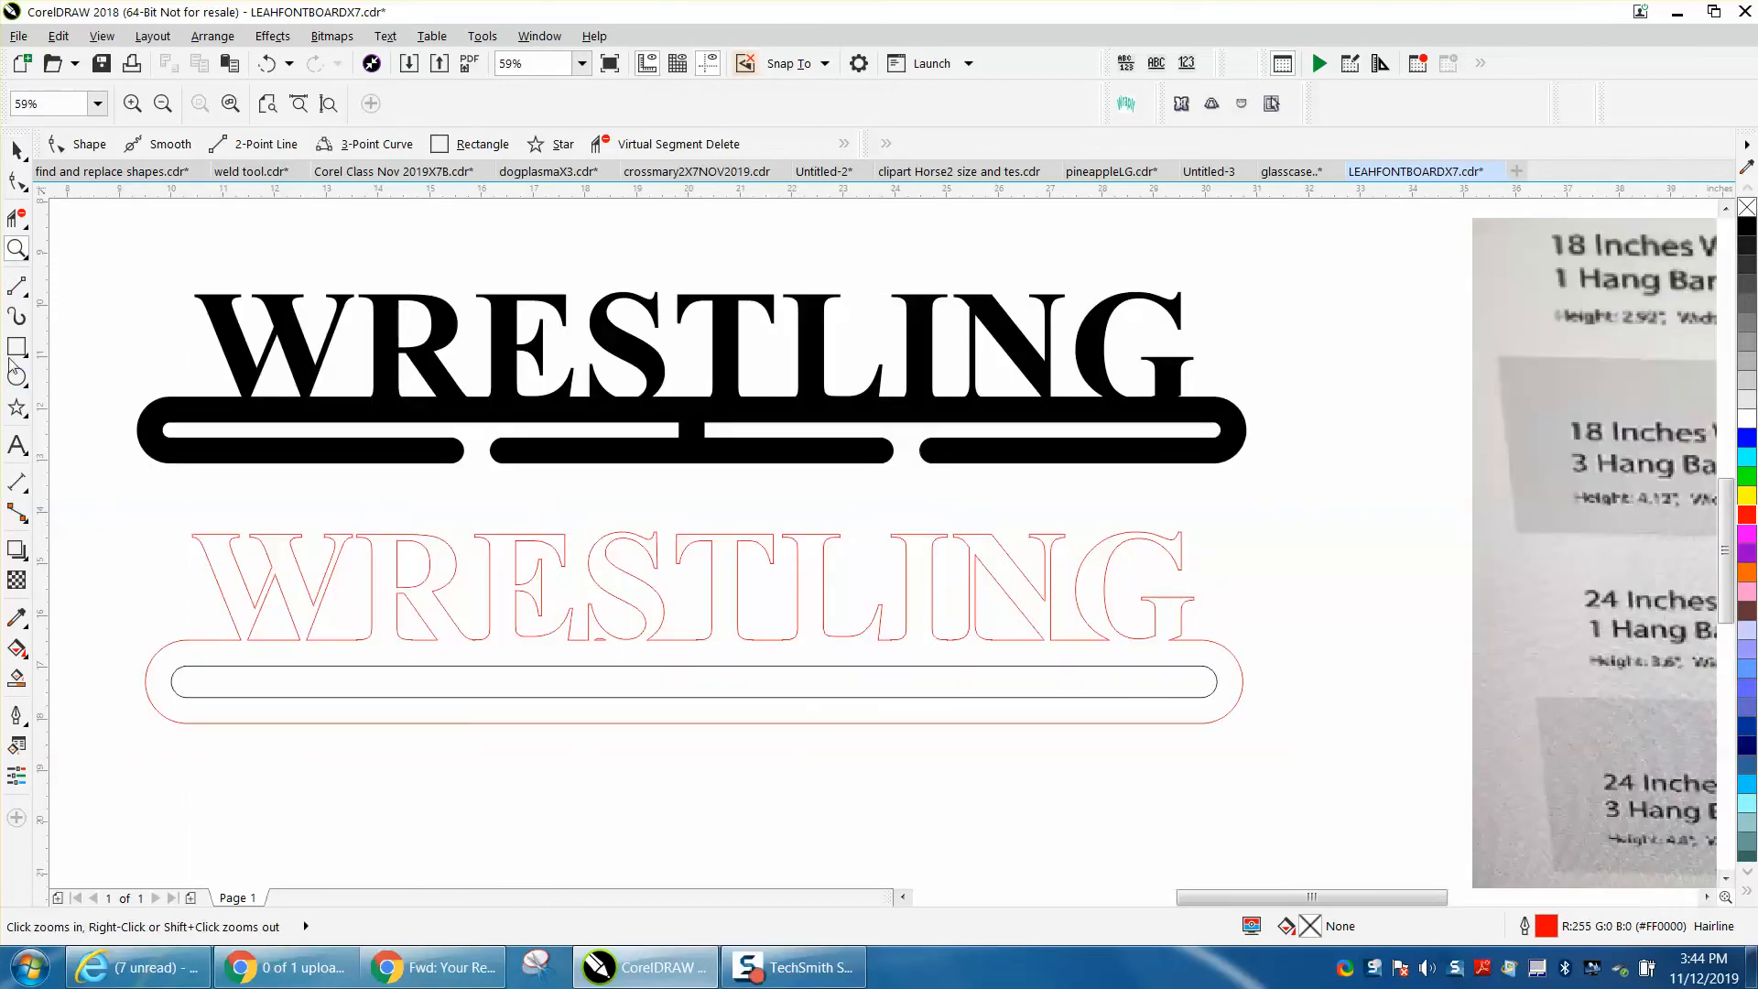
pyautogui.click(29, 493)
pyautogui.click(110, 489)
pyautogui.moveTo(172, 681); pyautogui.dragTo(1215, 682)
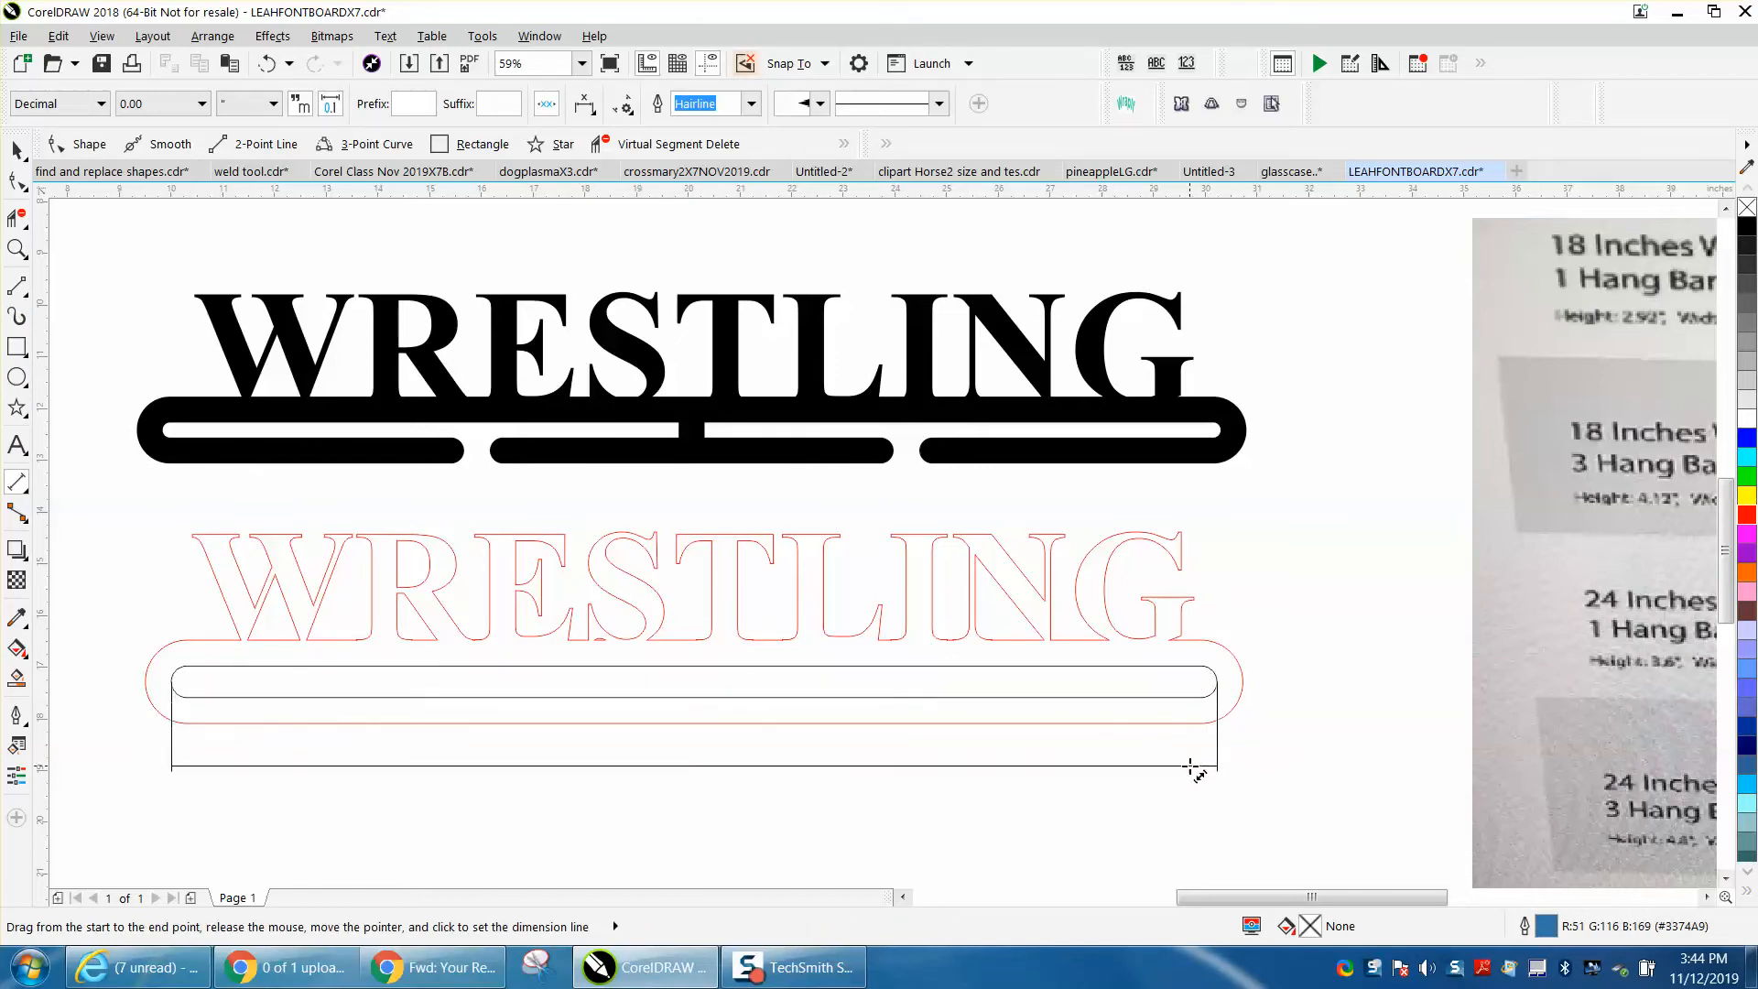
pyautogui.click(1190, 768)
pyautogui.click(19, 150)
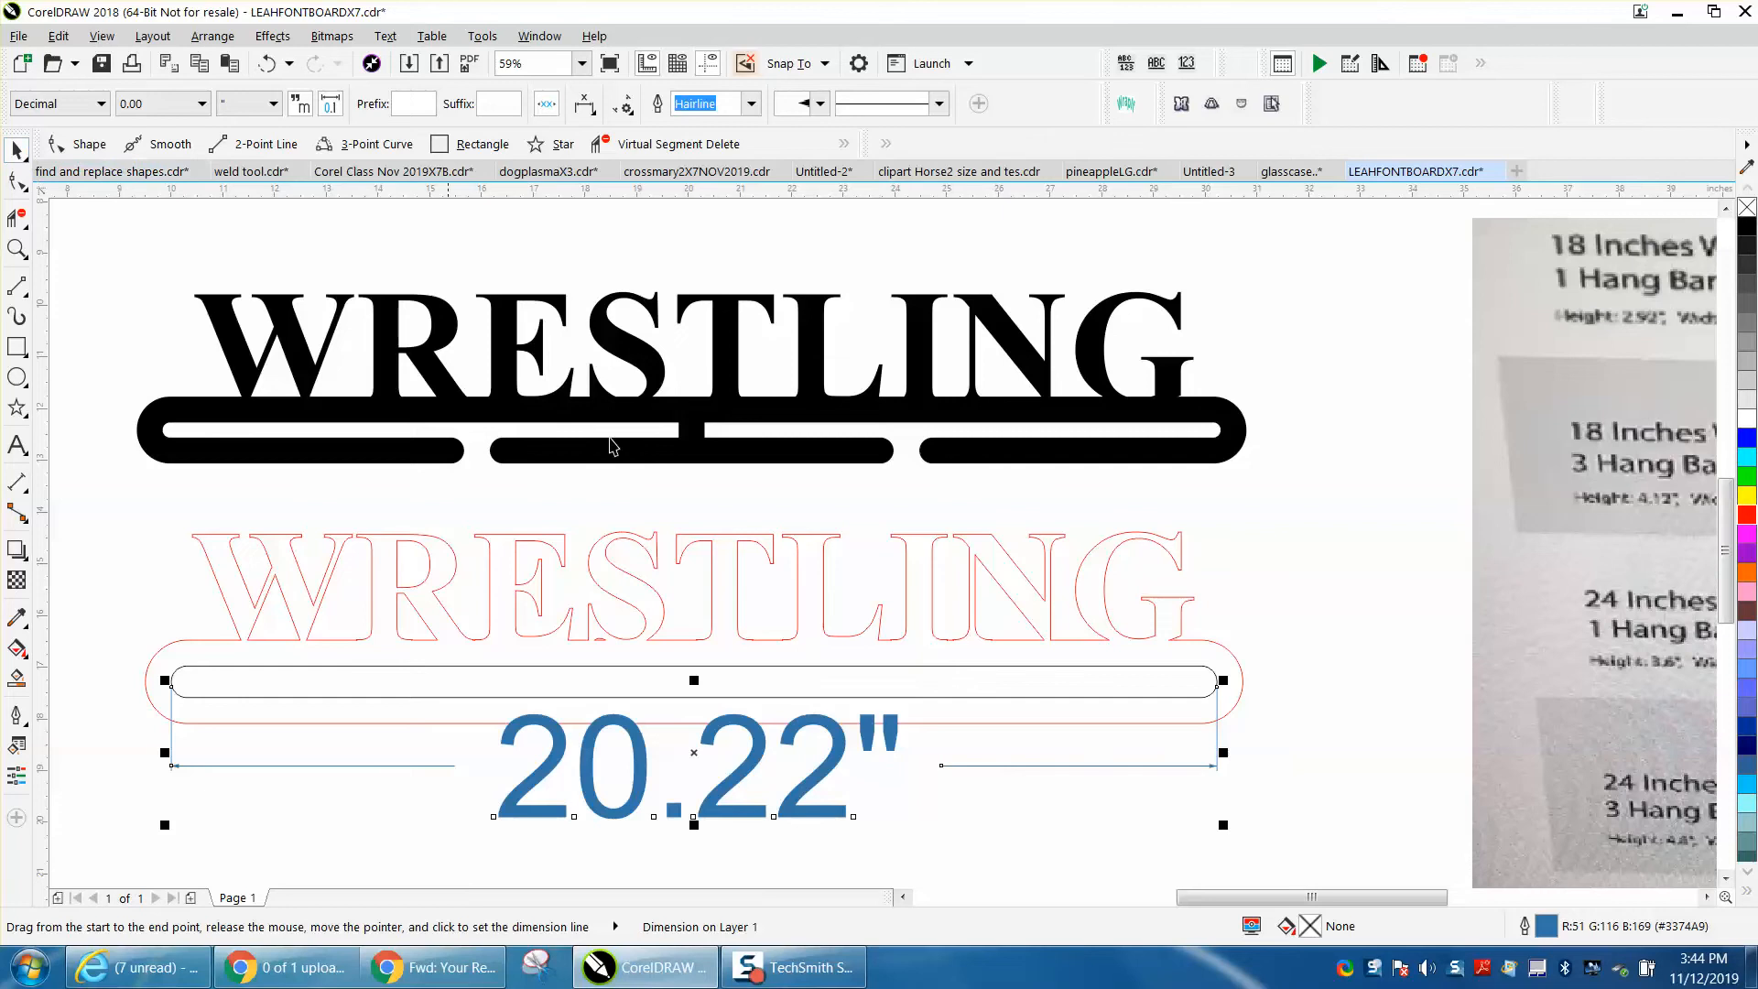
pyautogui.click(1241, 537)
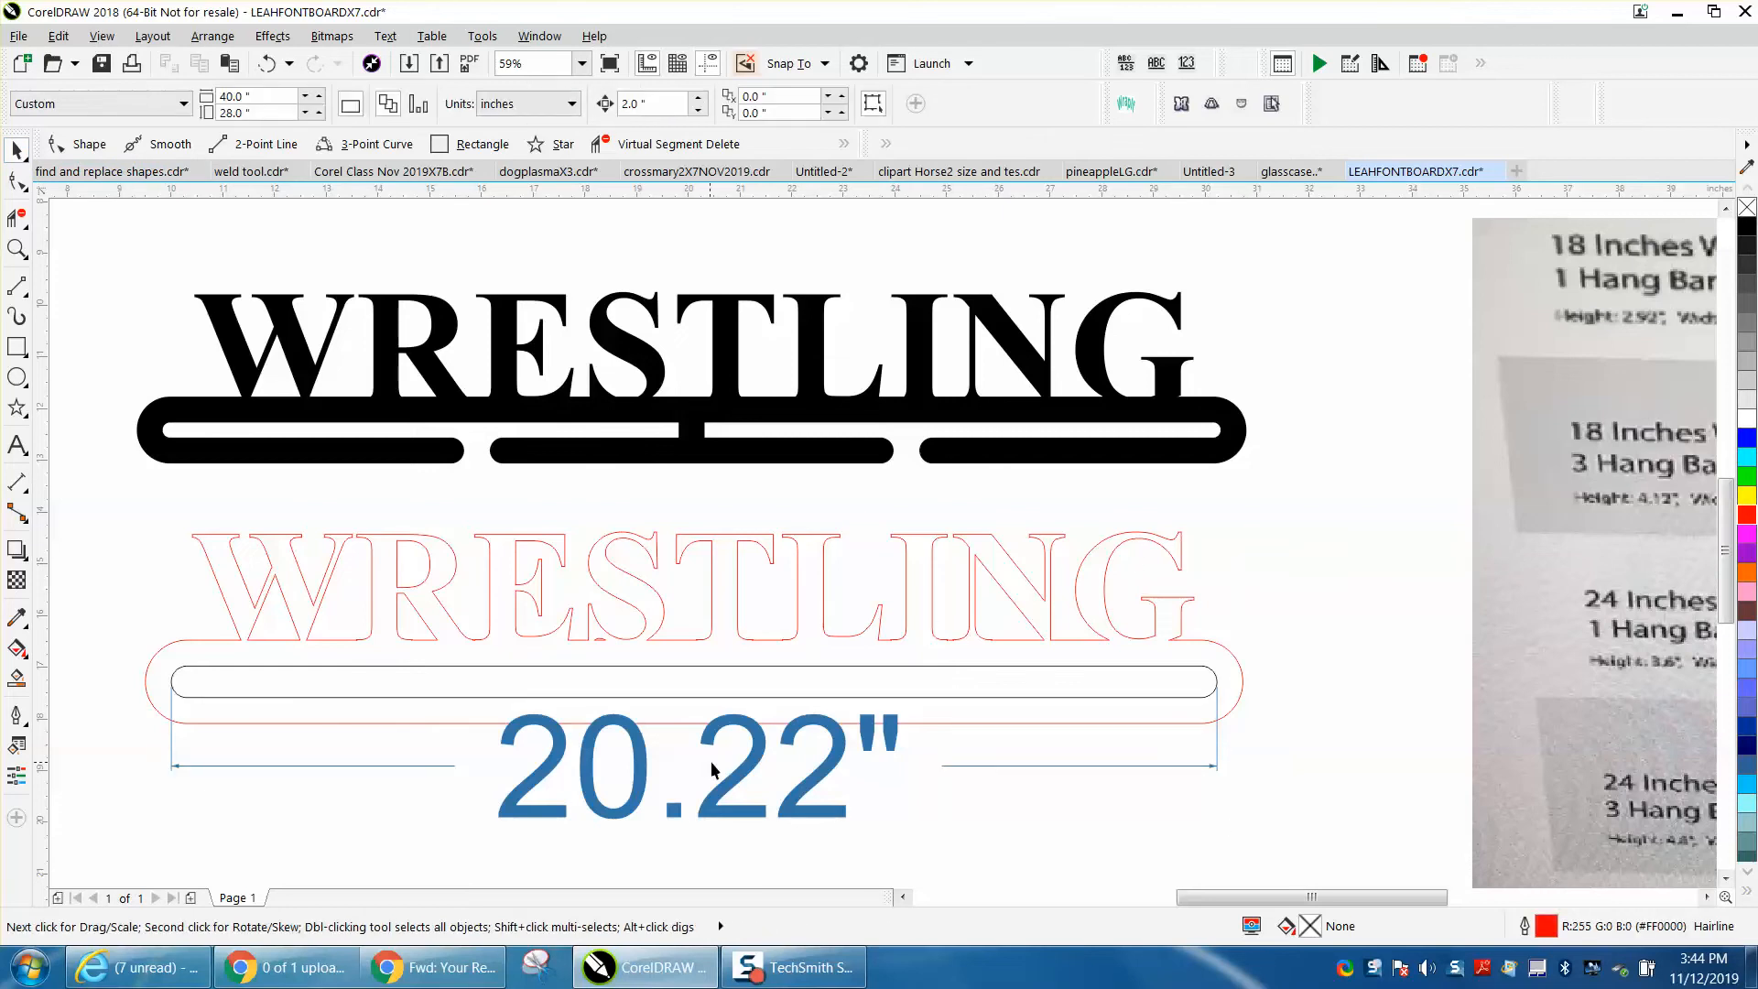
pyautogui.click(762, 761)
pyautogui.press('Delete')
# Step: Move the black WRESTLING hanger design up the page, away from the red outlined version
pyautogui.scroll(4, 641, 732)
pyautogui.scroll(-5, 430, 500)
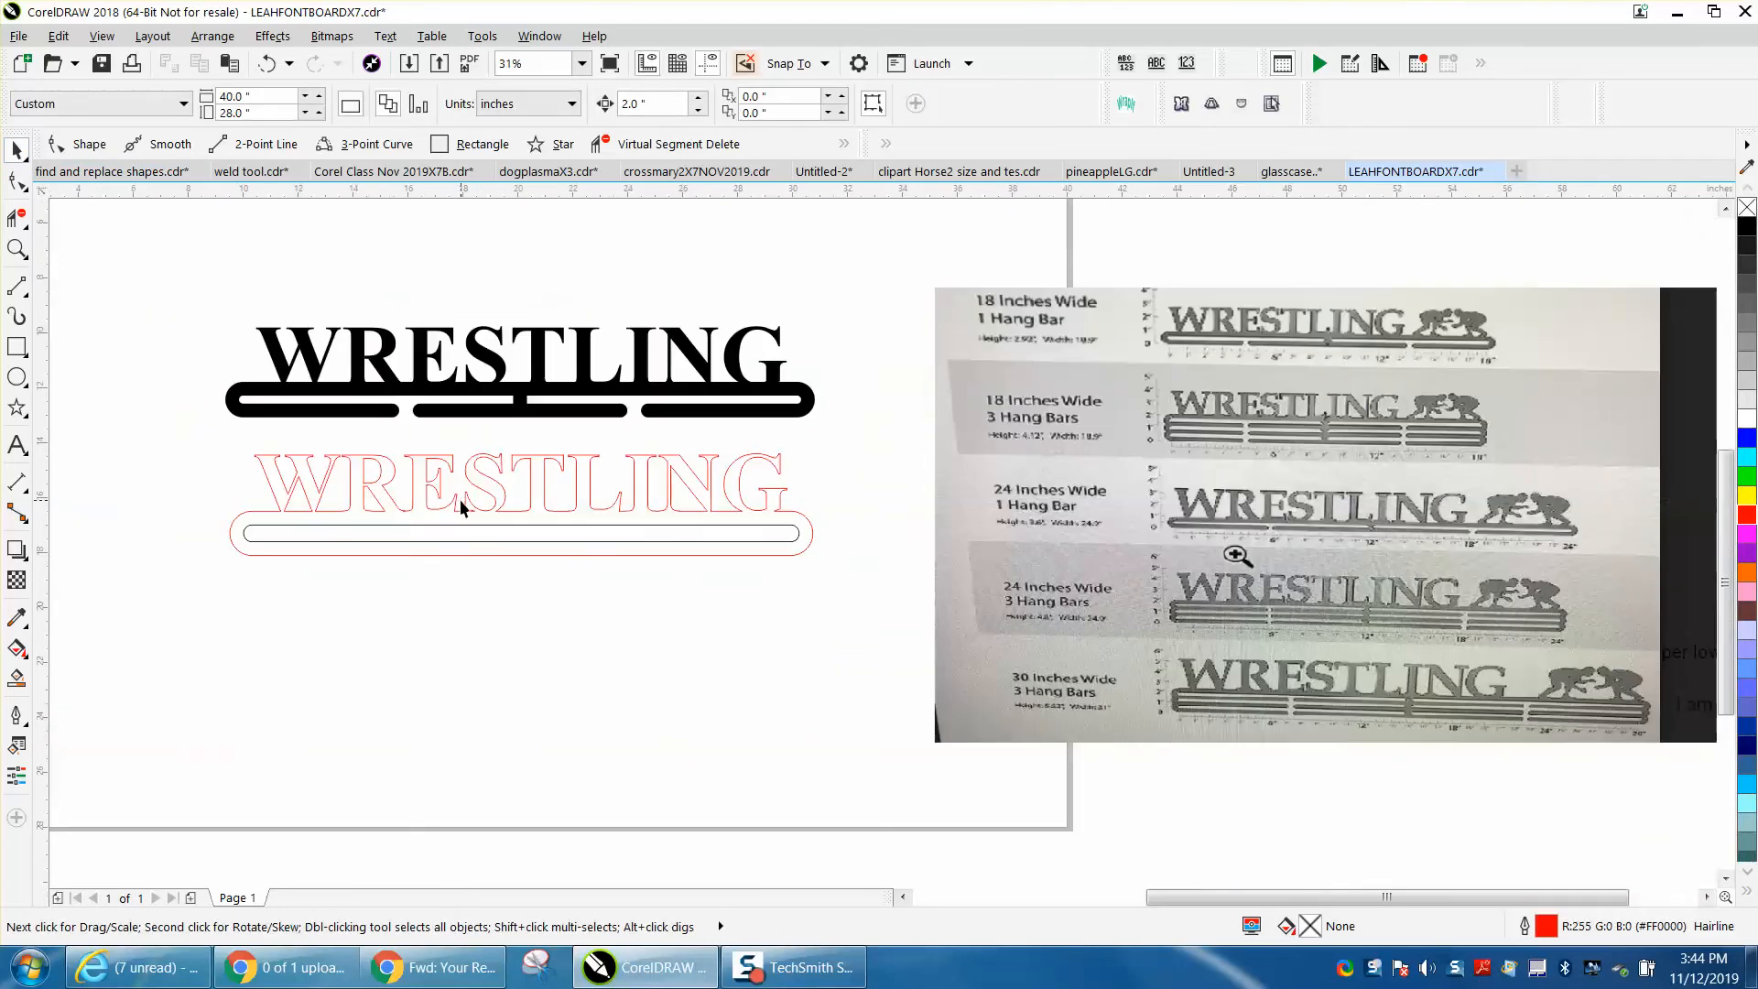
pyautogui.moveTo(201, 321); pyautogui.dragTo(859, 453)
pyautogui.moveTo(471, 378); pyautogui.dragTo(477, 237)
# Step: Group the outlined WRESTLING hanger with its slot and center the group on the page
pyautogui.moveTo(174, 412); pyautogui.dragTo(866, 589)
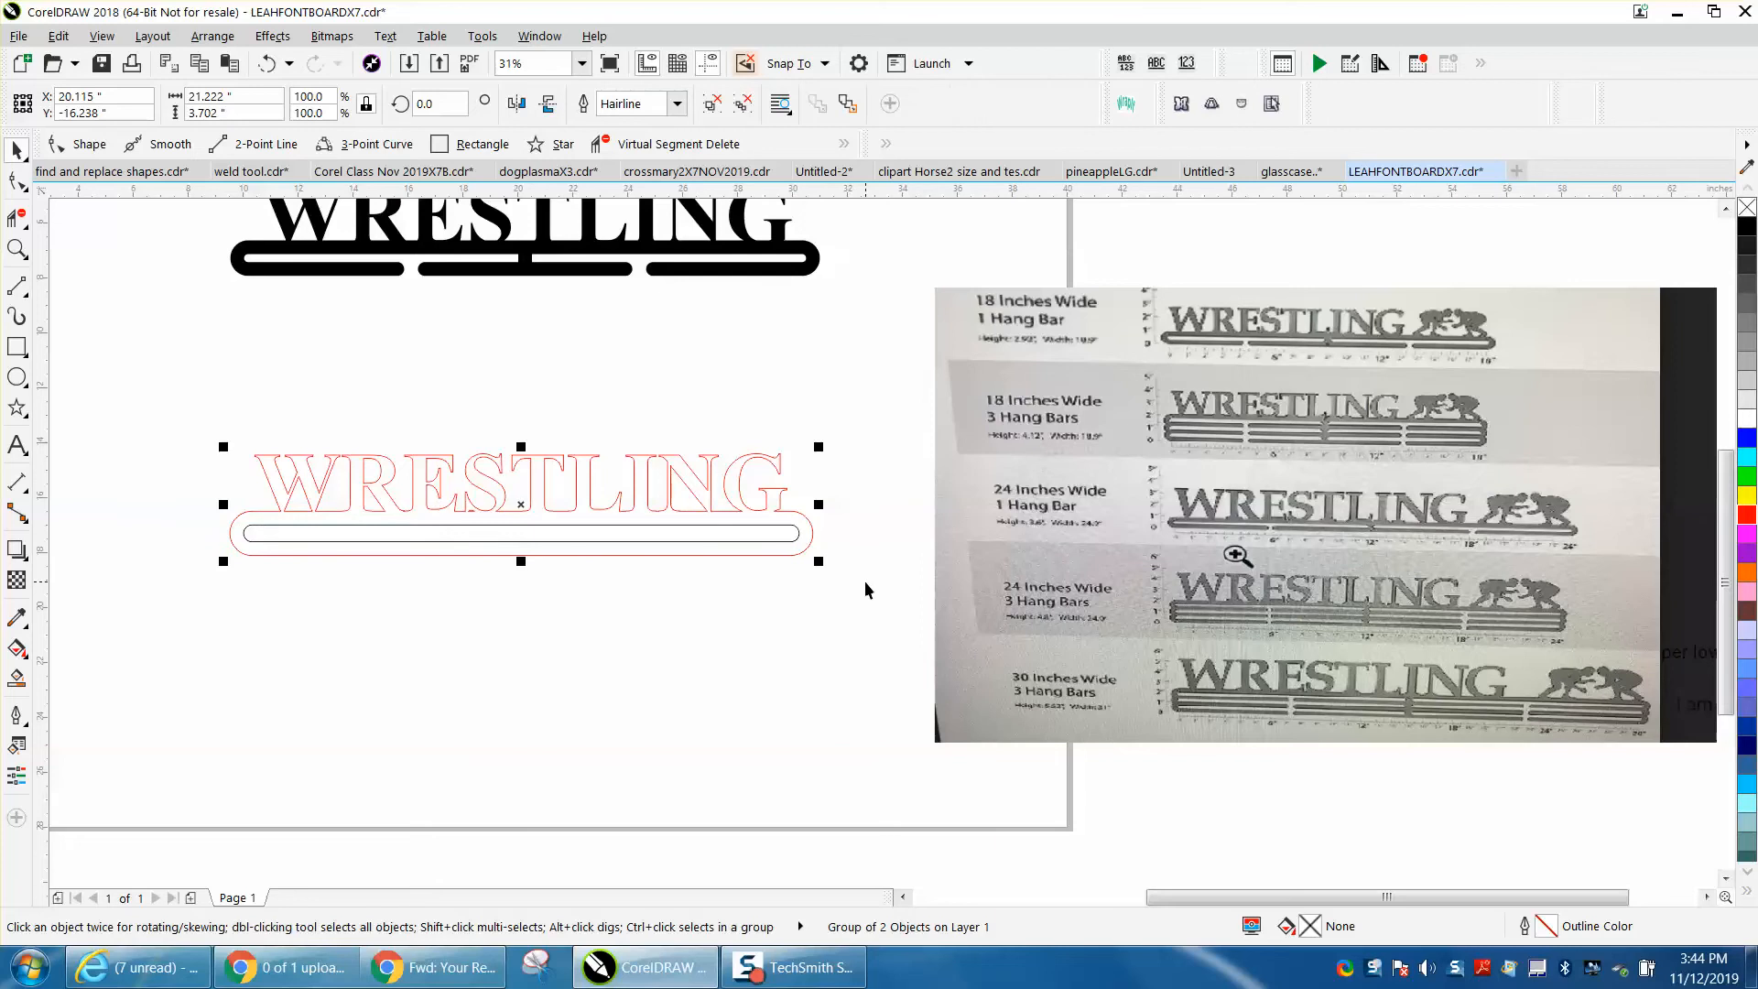
pyautogui.press('p')
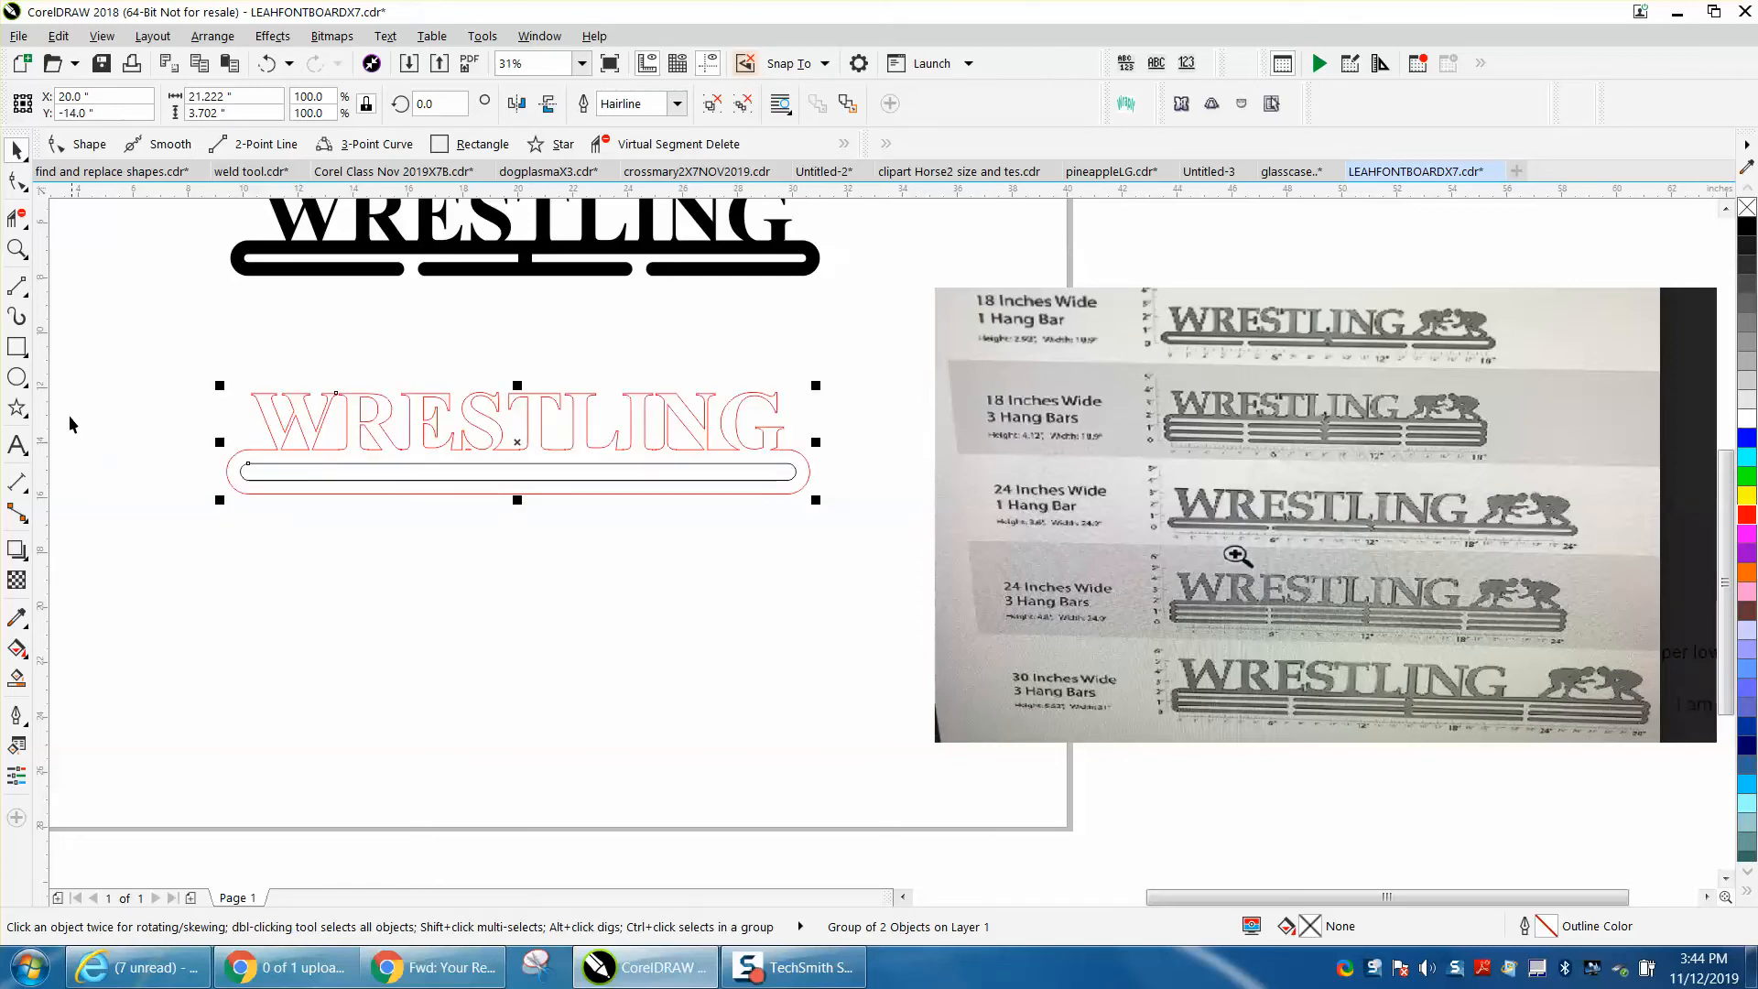
# Step: Draw a small rectangle below the outlined hanger and size it 0.5 inch wide by 0.752 inch high
pyautogui.click(16, 347)
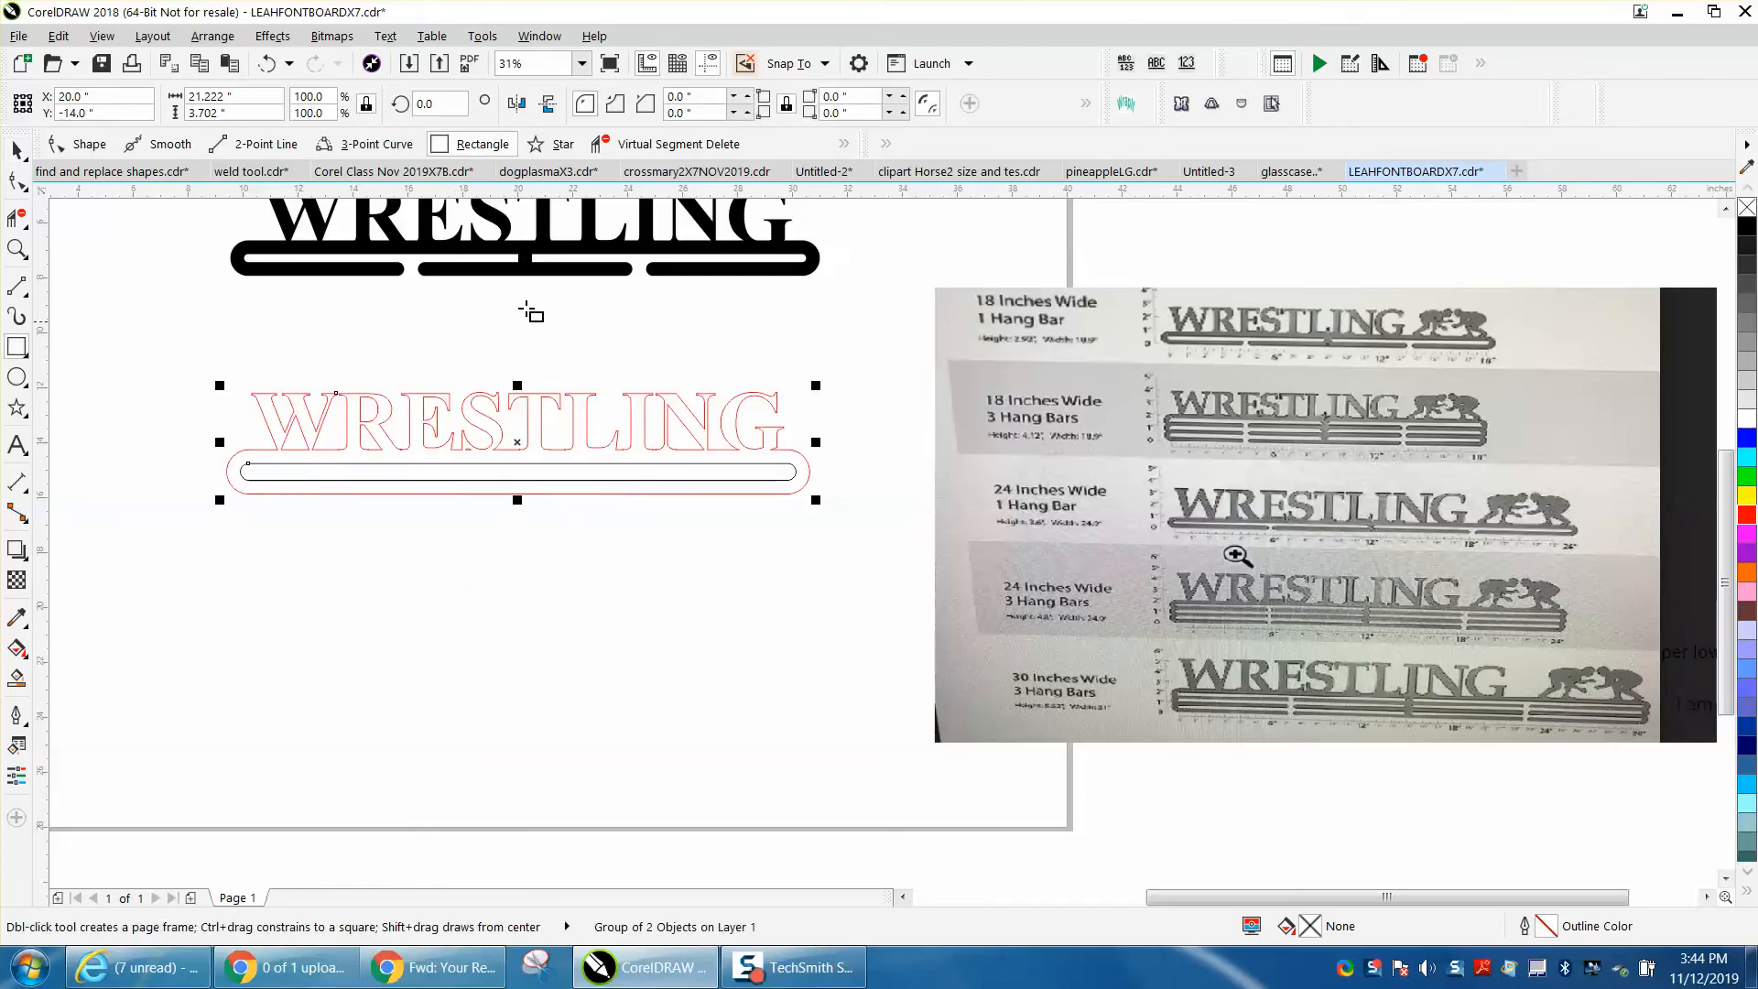
pyautogui.moveTo(524, 542); pyautogui.dragTo(545, 564)
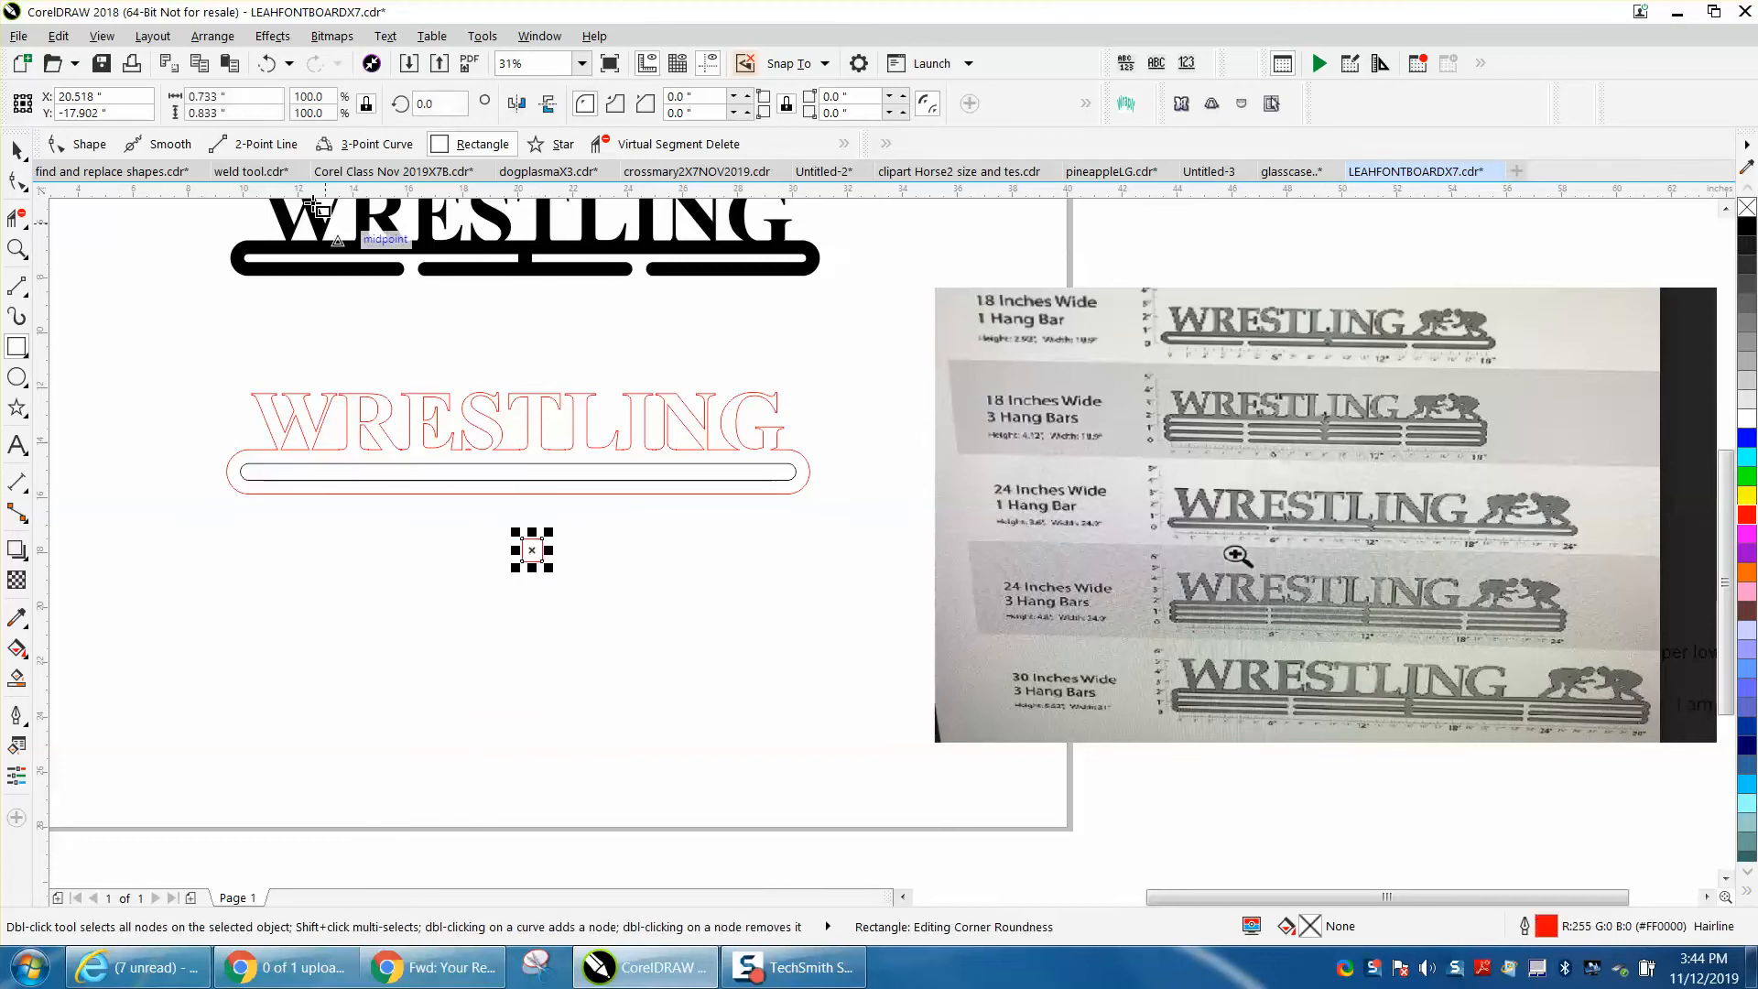
pyautogui.click(199, 97)
pyautogui.write('0.5')
pyautogui.press('Return')
pyautogui.scroll(2, 524, 524)
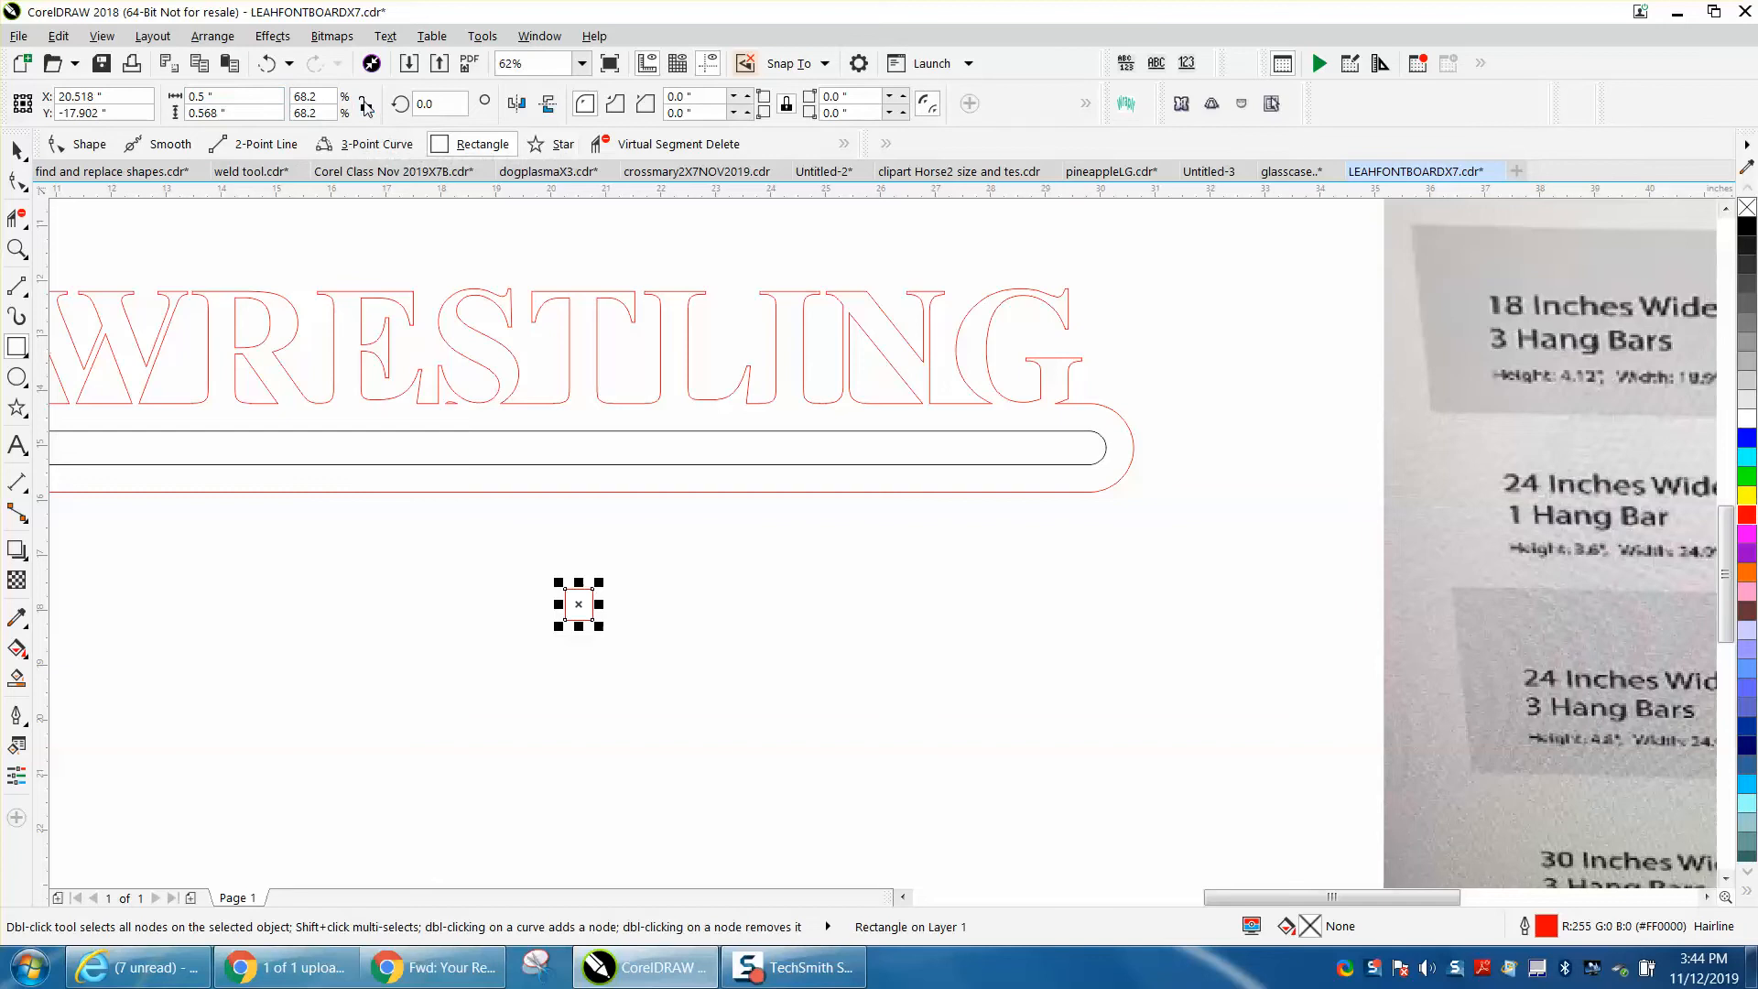
pyautogui.click(206, 113)
pyautogui.write('.752')
pyautogui.press('Return')
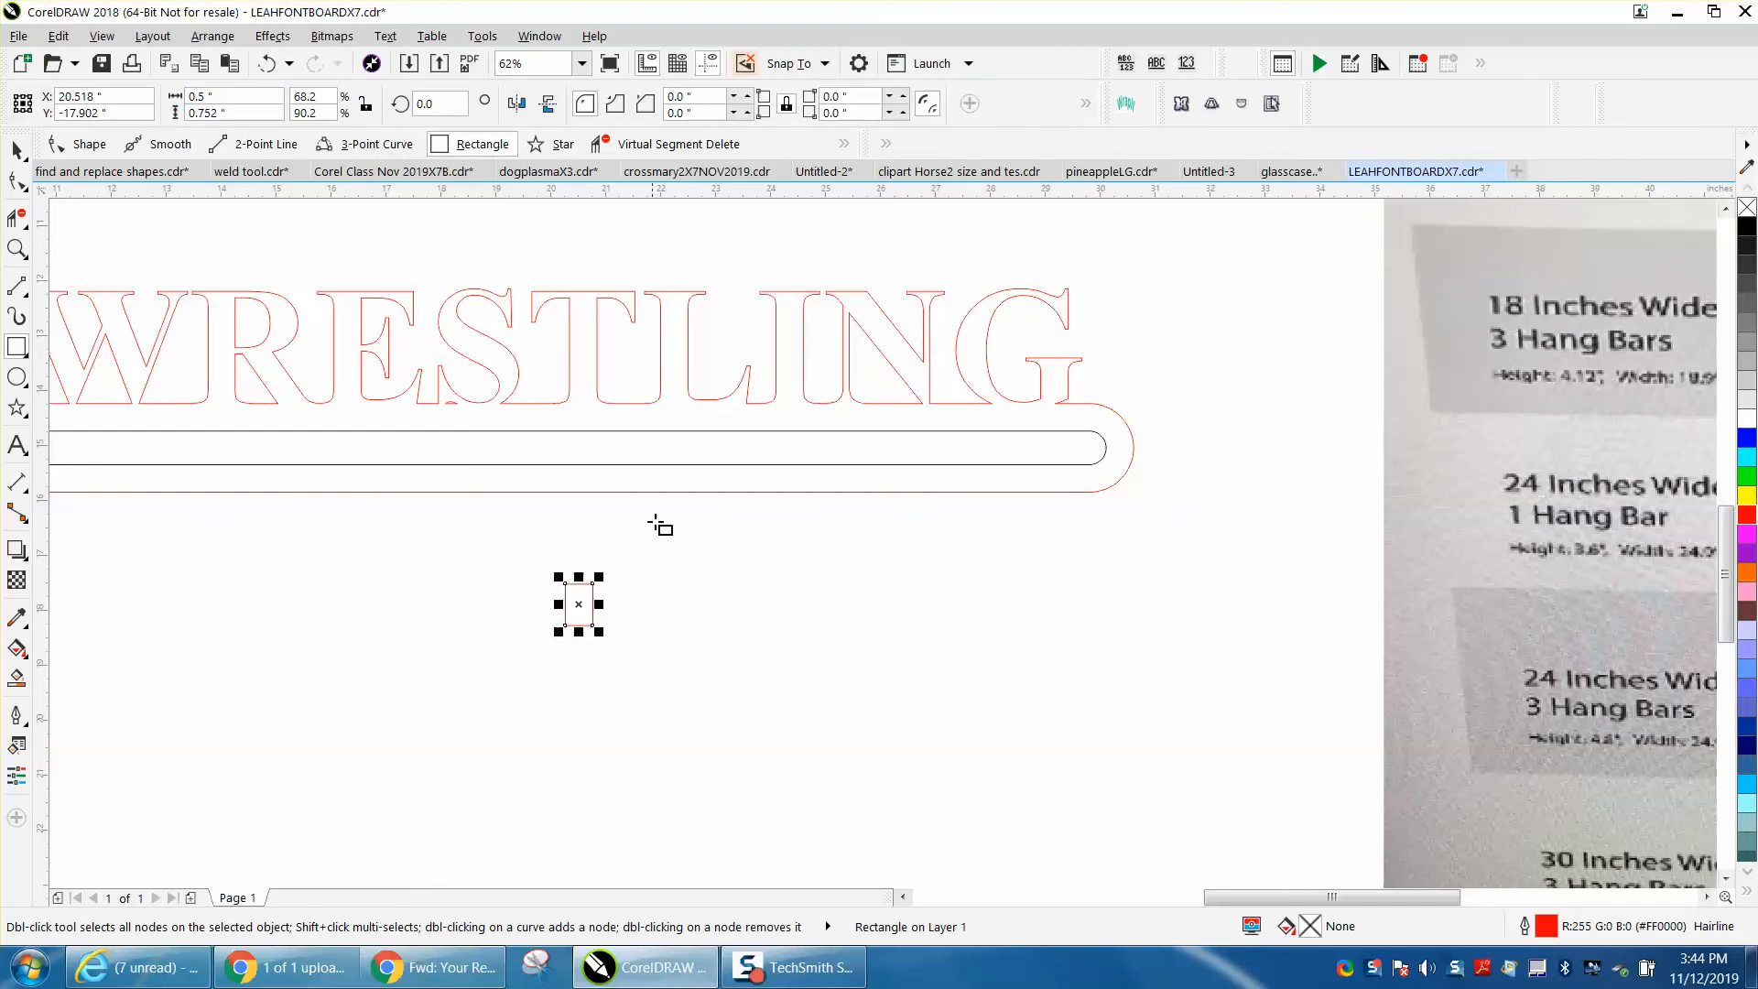
# Step: Center the small rectangle on the page to align it with the middle of the hanger
pyautogui.press('p')
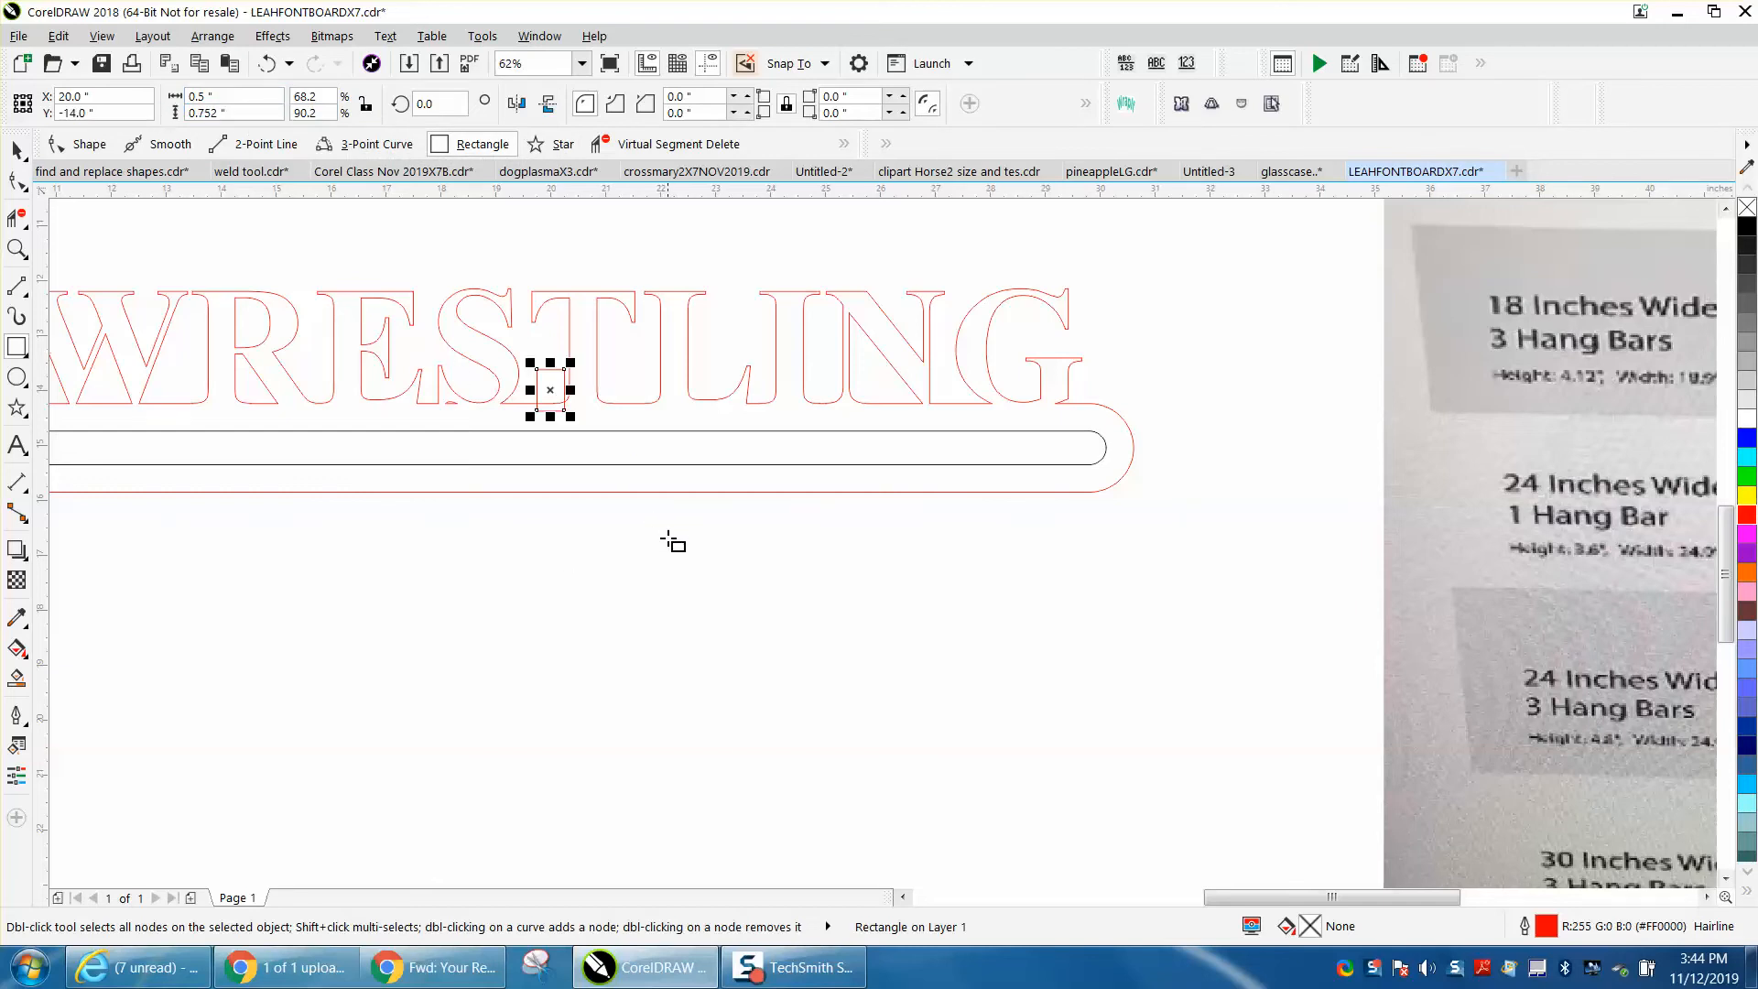
pyautogui.scroll(-2, 674, 537)
pyautogui.click(17, 248)
pyautogui.moveTo(529, 463); pyautogui.dragTo(902, 619)
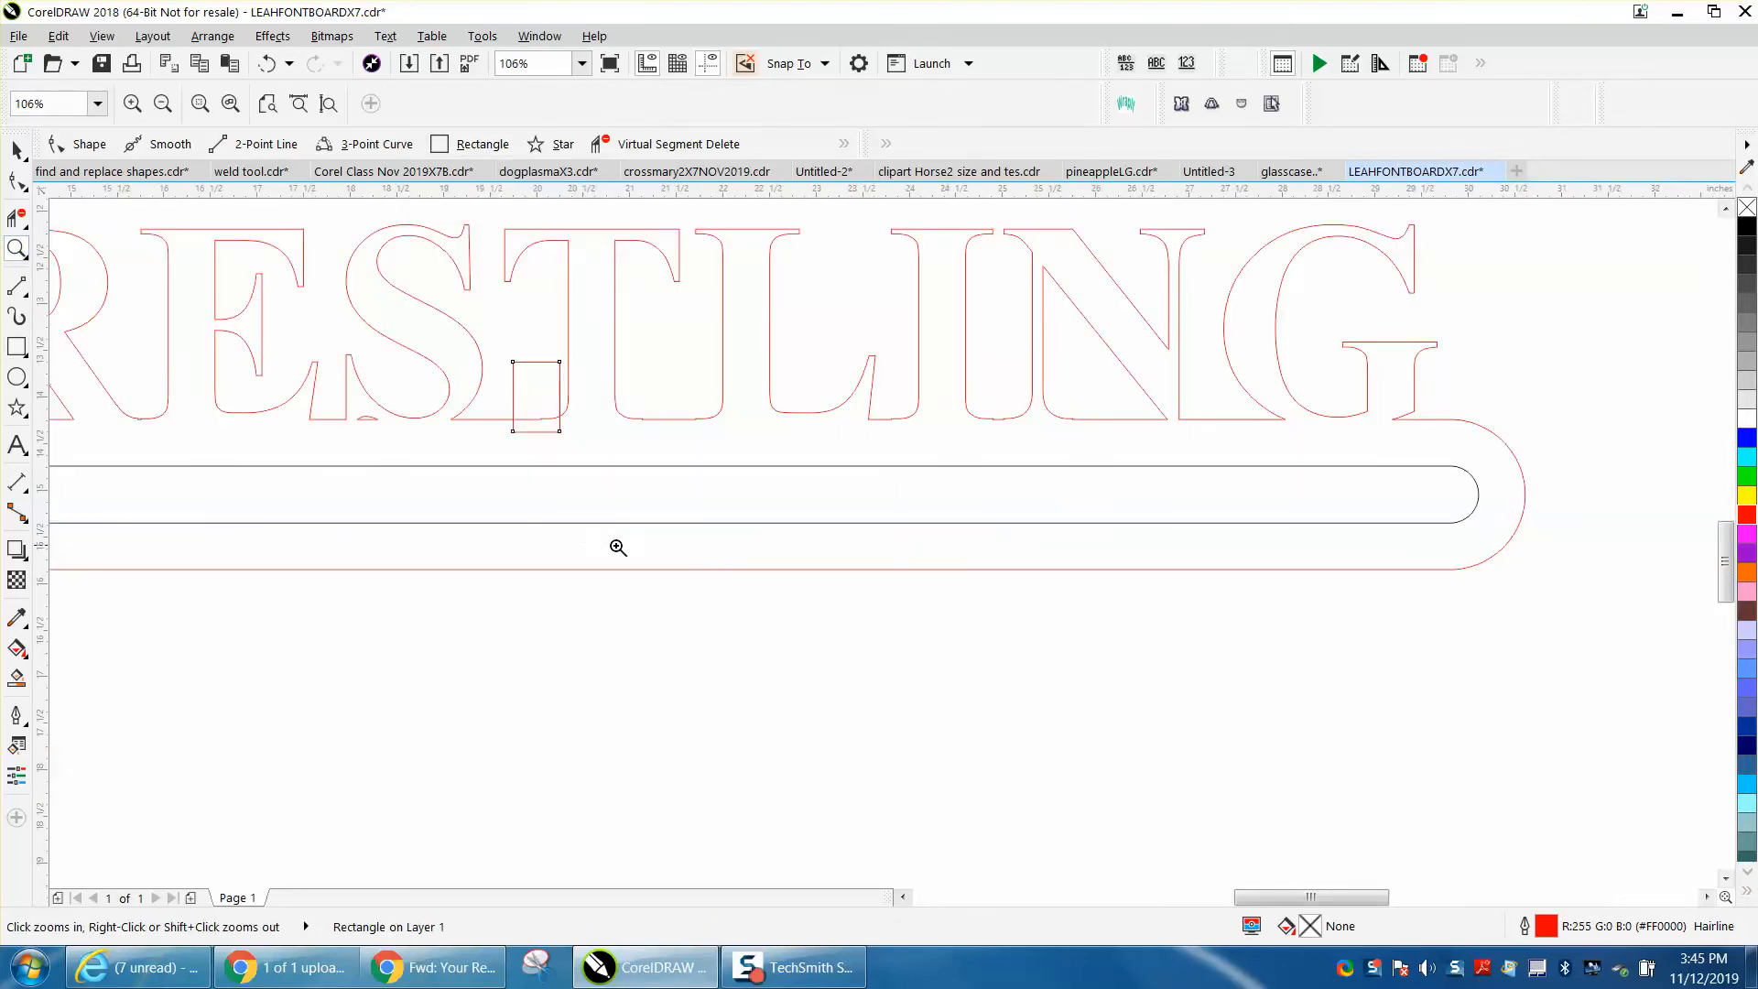
pyautogui.rightClick(613, 541)
pyautogui.click(18, 152)
pyautogui.click(572, 472)
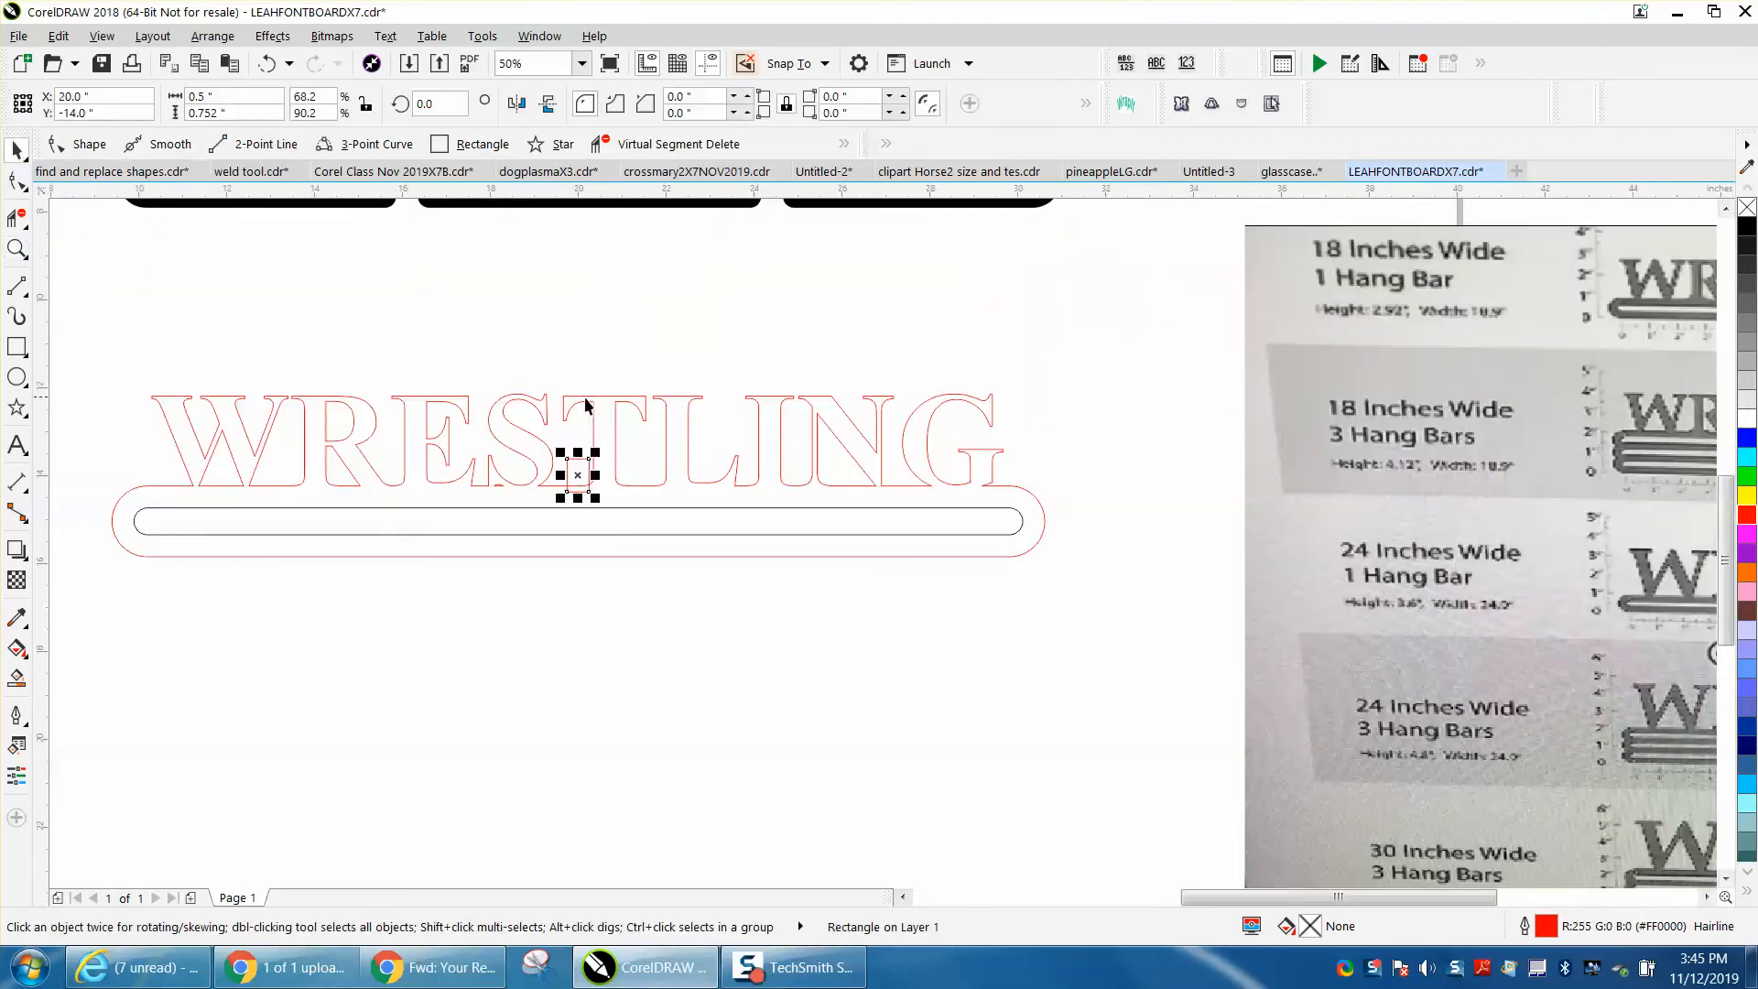
pyautogui.click(585, 339)
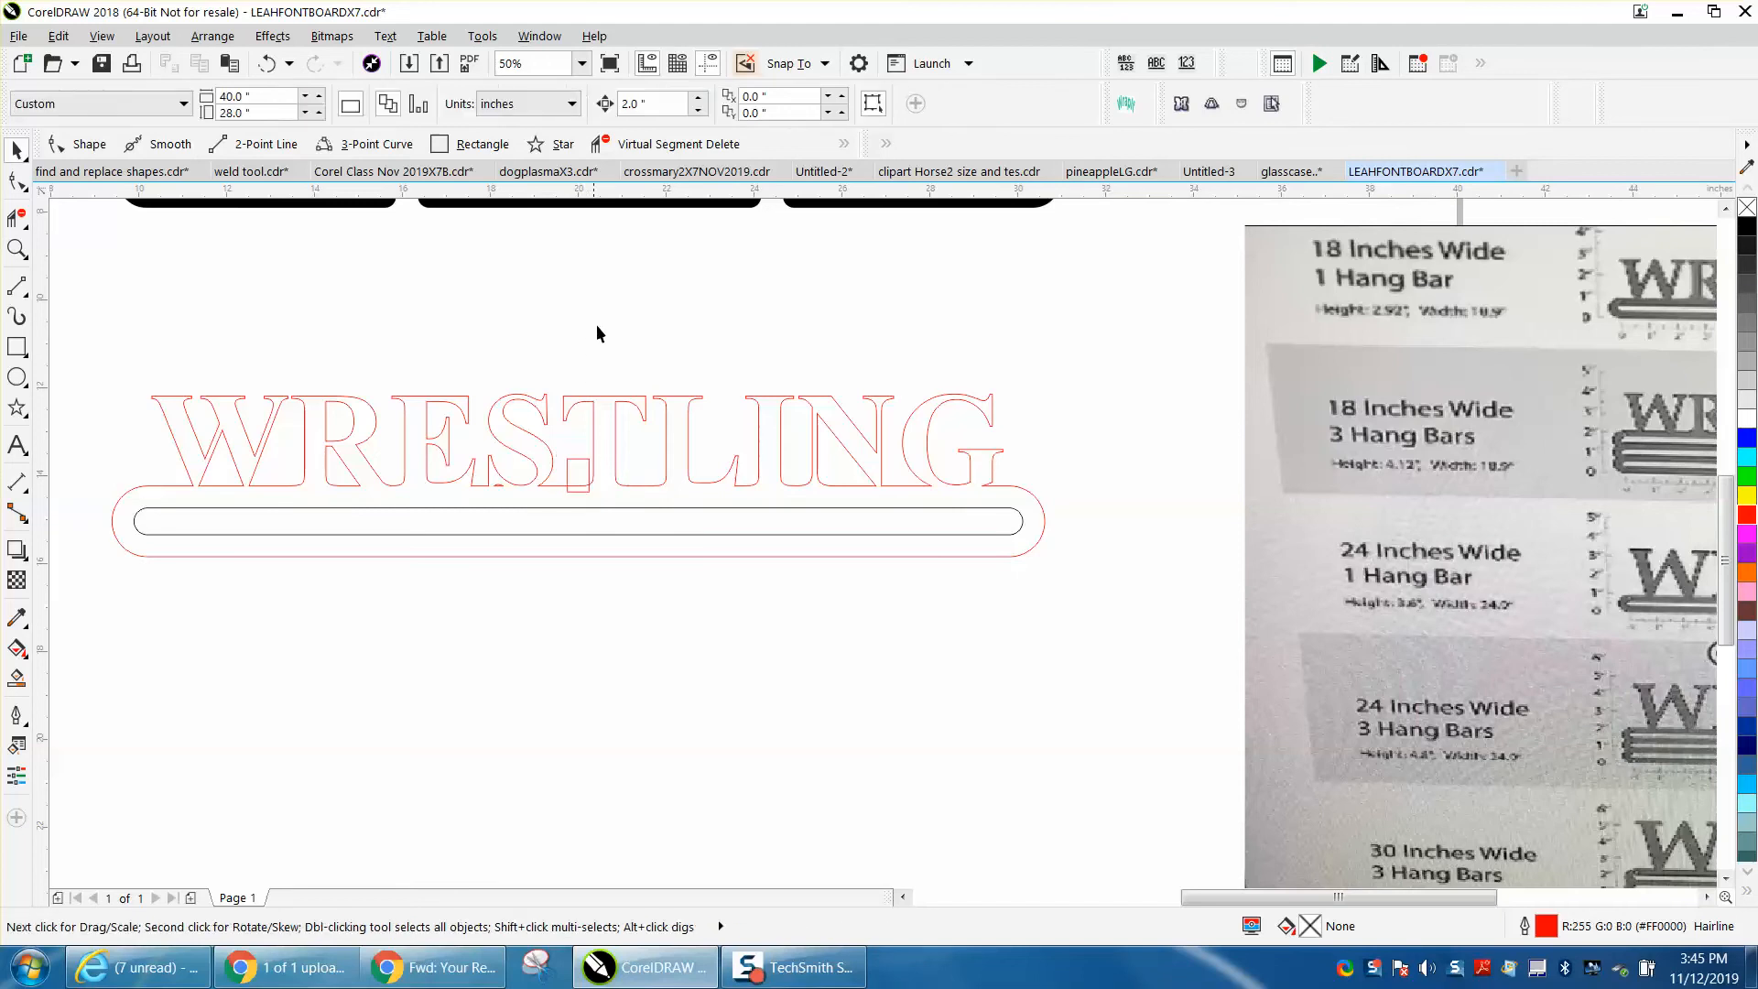
# Step: Set a finer nudge distance and nudge the small rectangle down about 1.02 inches so it spans the slot's height
pyautogui.click(631, 103)
pyautogui.write('.0')
pyautogui.click(579, 463)
pyautogui.moveTo(579, 460); pyautogui.dragTo(581, 470)
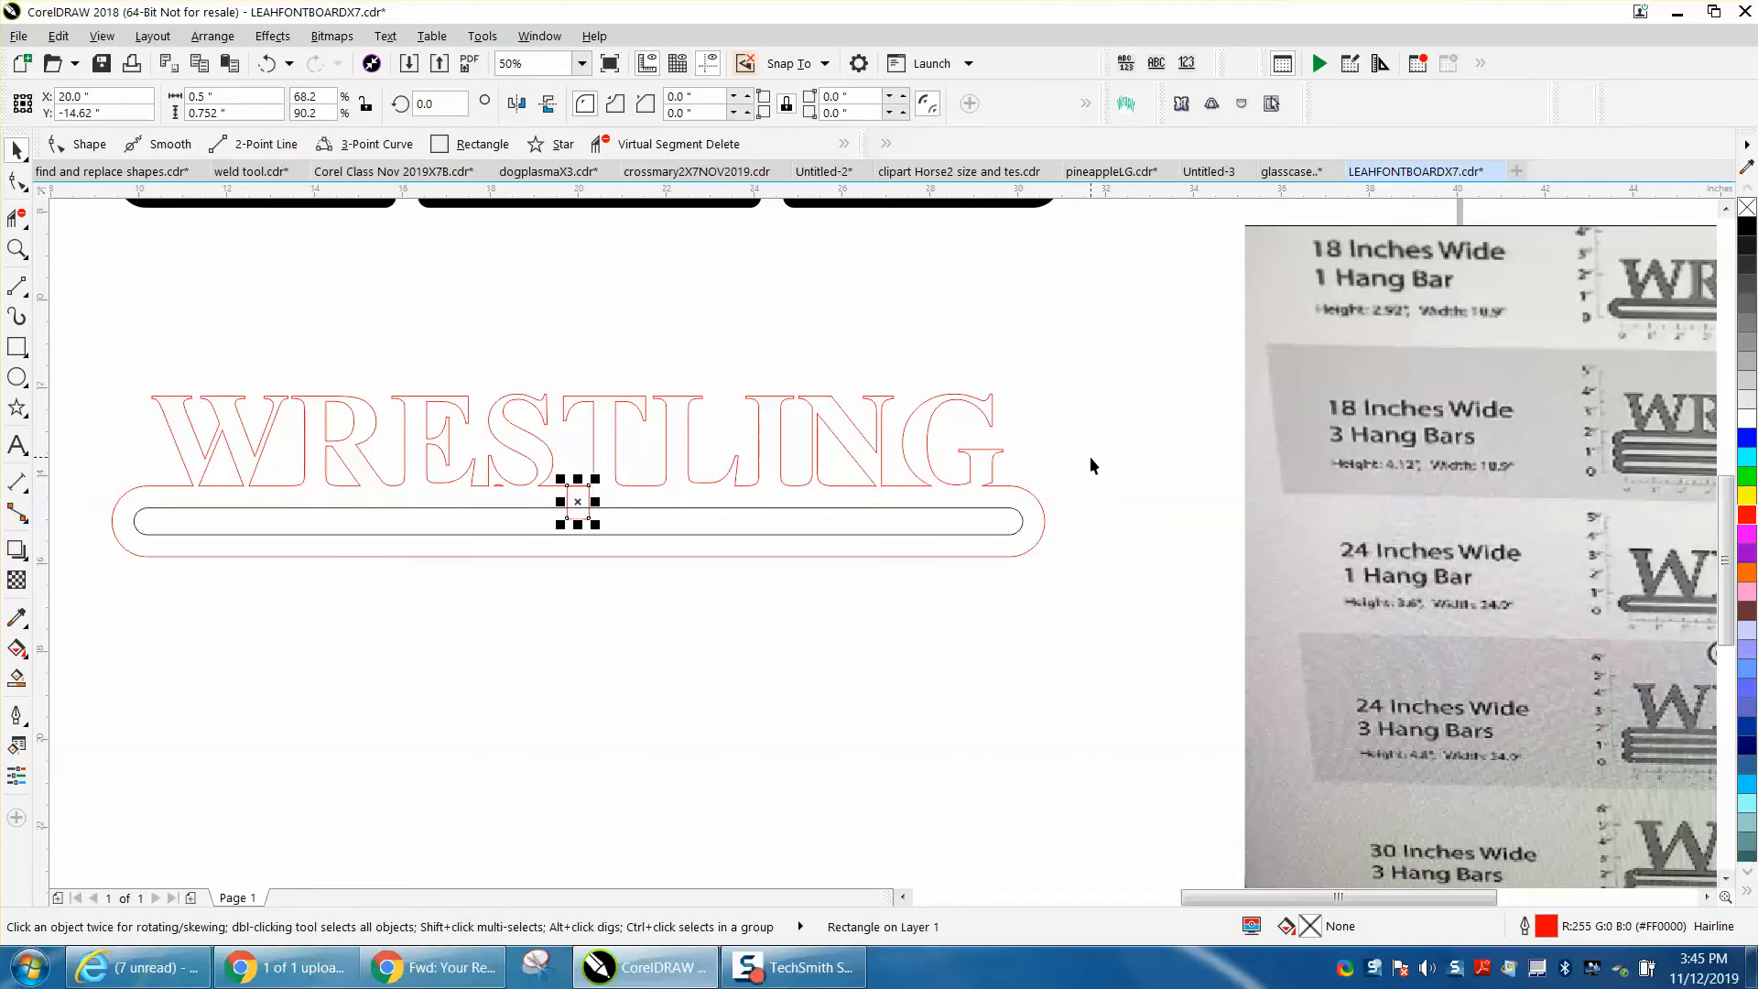
pyautogui.scroll(-1, 1089, 456)
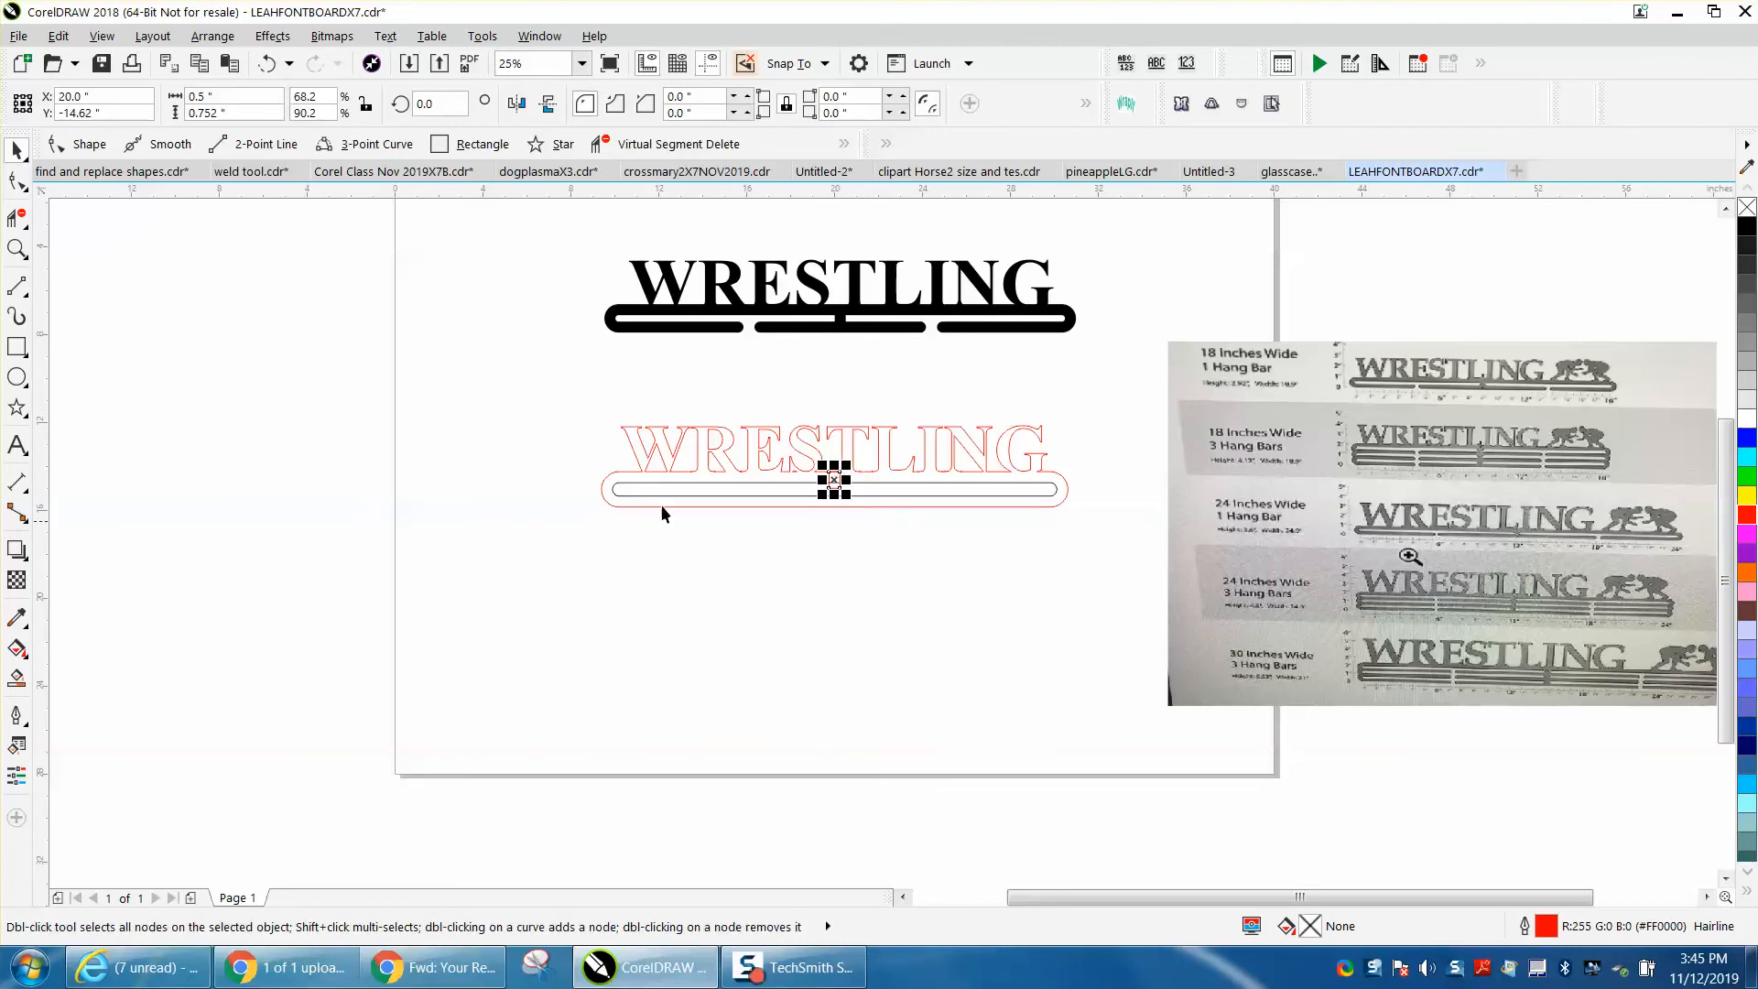
pyautogui.click(16, 248)
pyautogui.moveTo(1035, 570); pyautogui.dragTo(1195, 653)
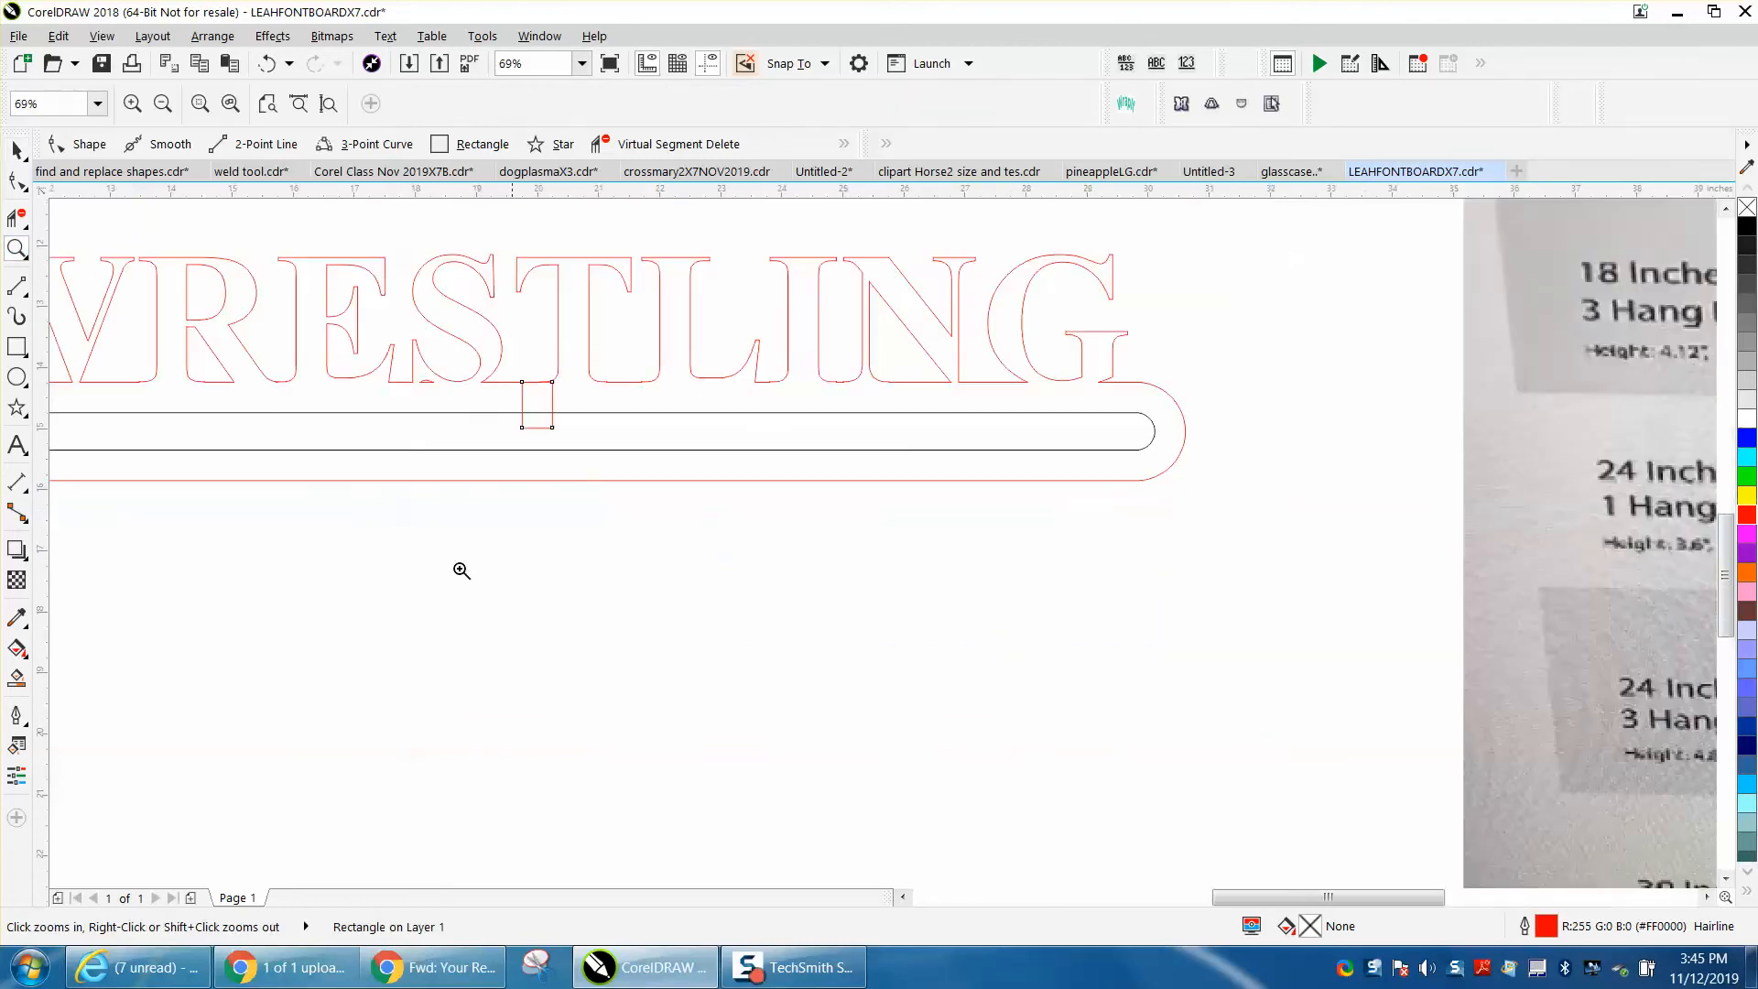
pyautogui.click(10, 153)
pyautogui.press('Down')
pyautogui.press('Down')
pyautogui.press('Down')
pyautogui.press('Down')
pyautogui.press('Down')
pyautogui.press('Down')
pyautogui.press('Down')
pyautogui.press('Down')
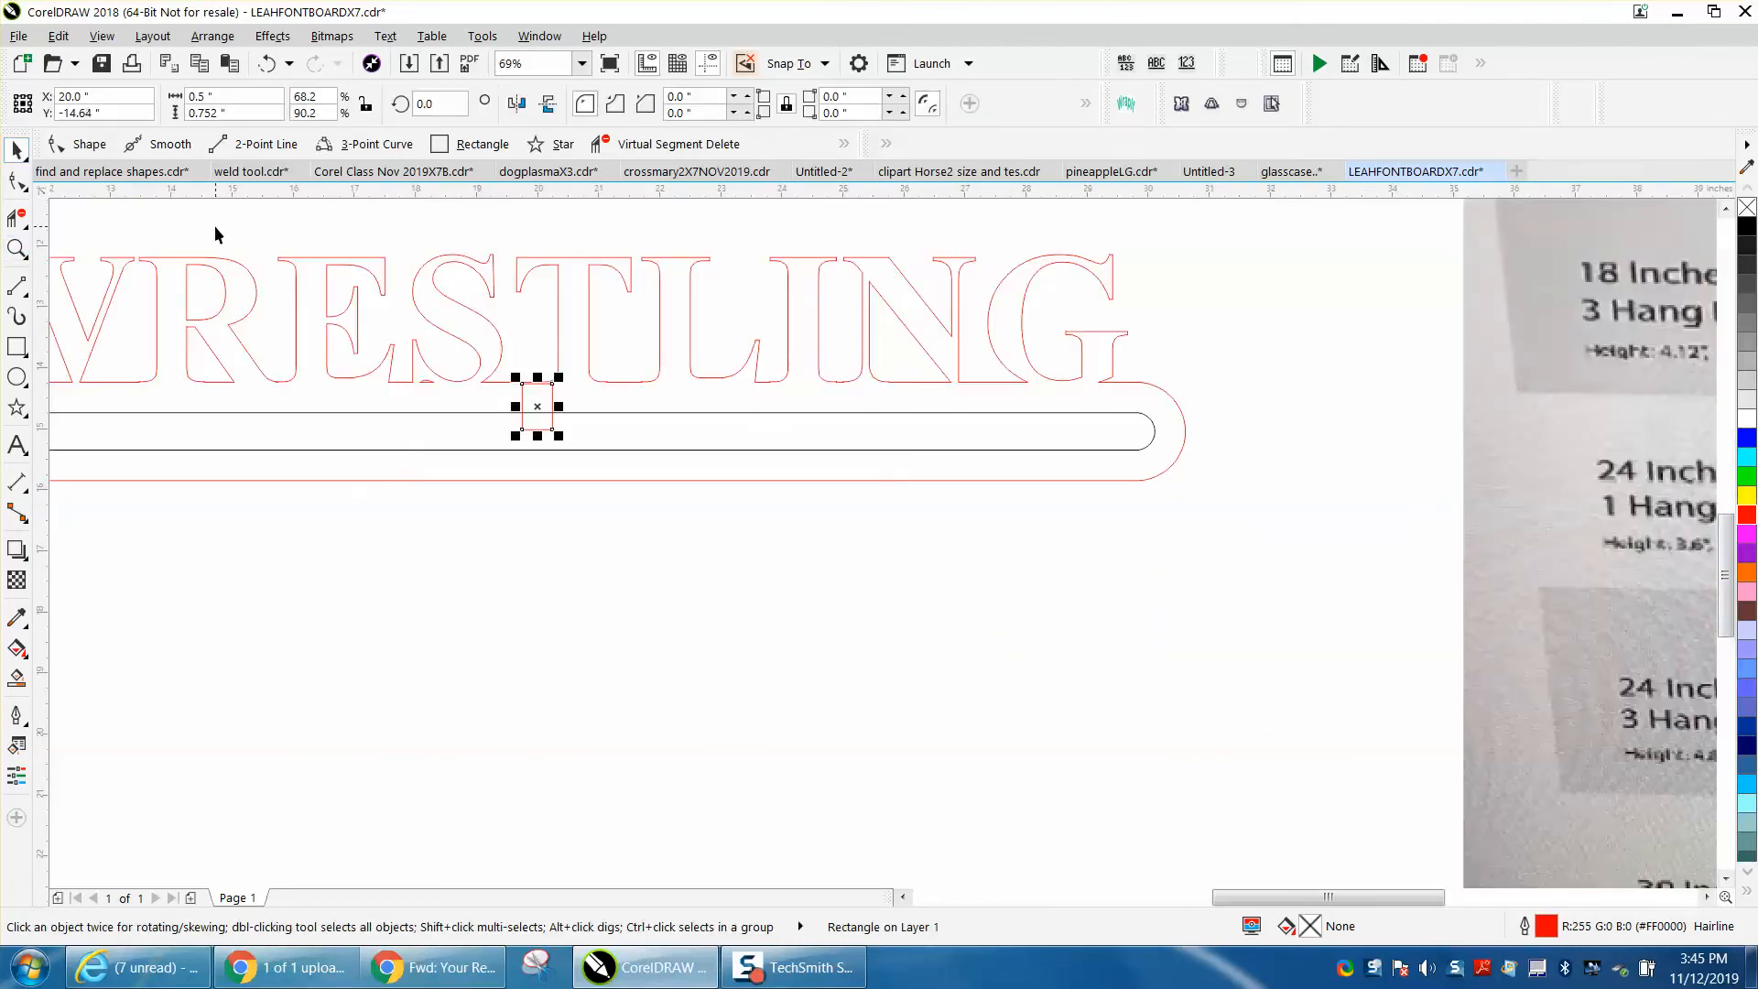
pyautogui.press('Down')
pyautogui.press('Down')
pyautogui.press('Down')
pyautogui.press('Down')
pyautogui.press('Down')
pyautogui.press('Down')
pyautogui.press('Down')
pyautogui.press('Down')
pyautogui.press('Down')
pyautogui.press('Down')
pyautogui.press('Down')
pyautogui.press('Down')
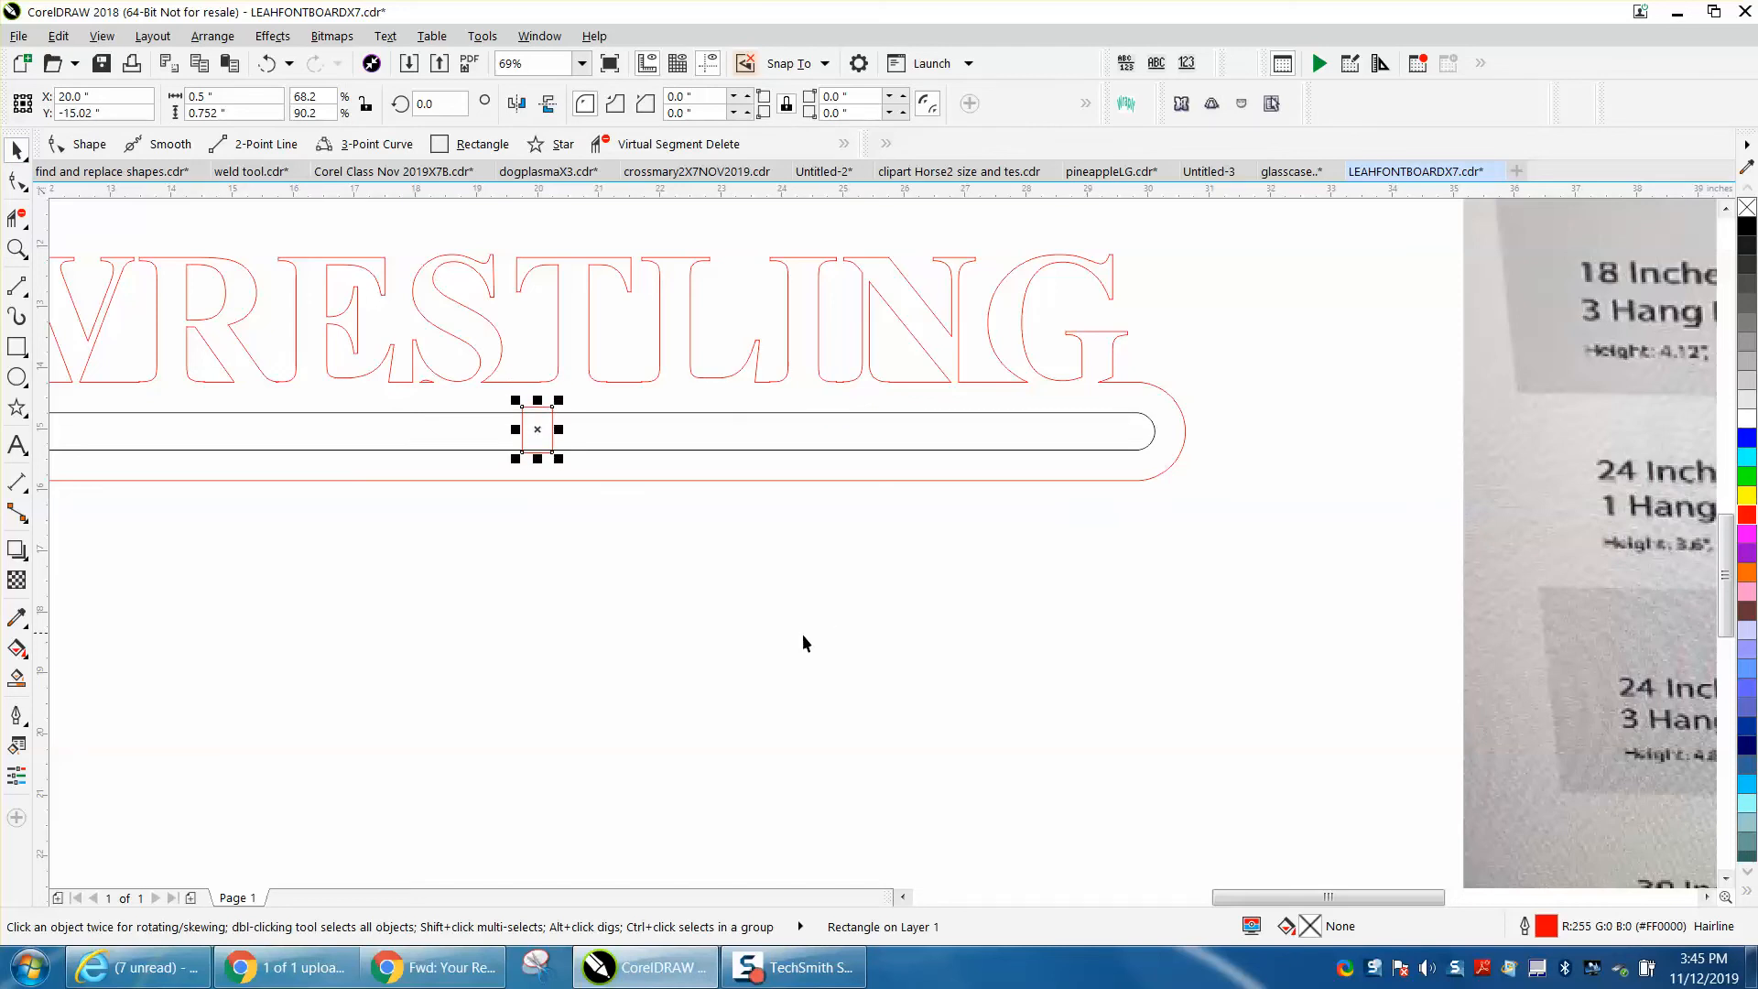
pyautogui.scroll(-5, 796, 633)
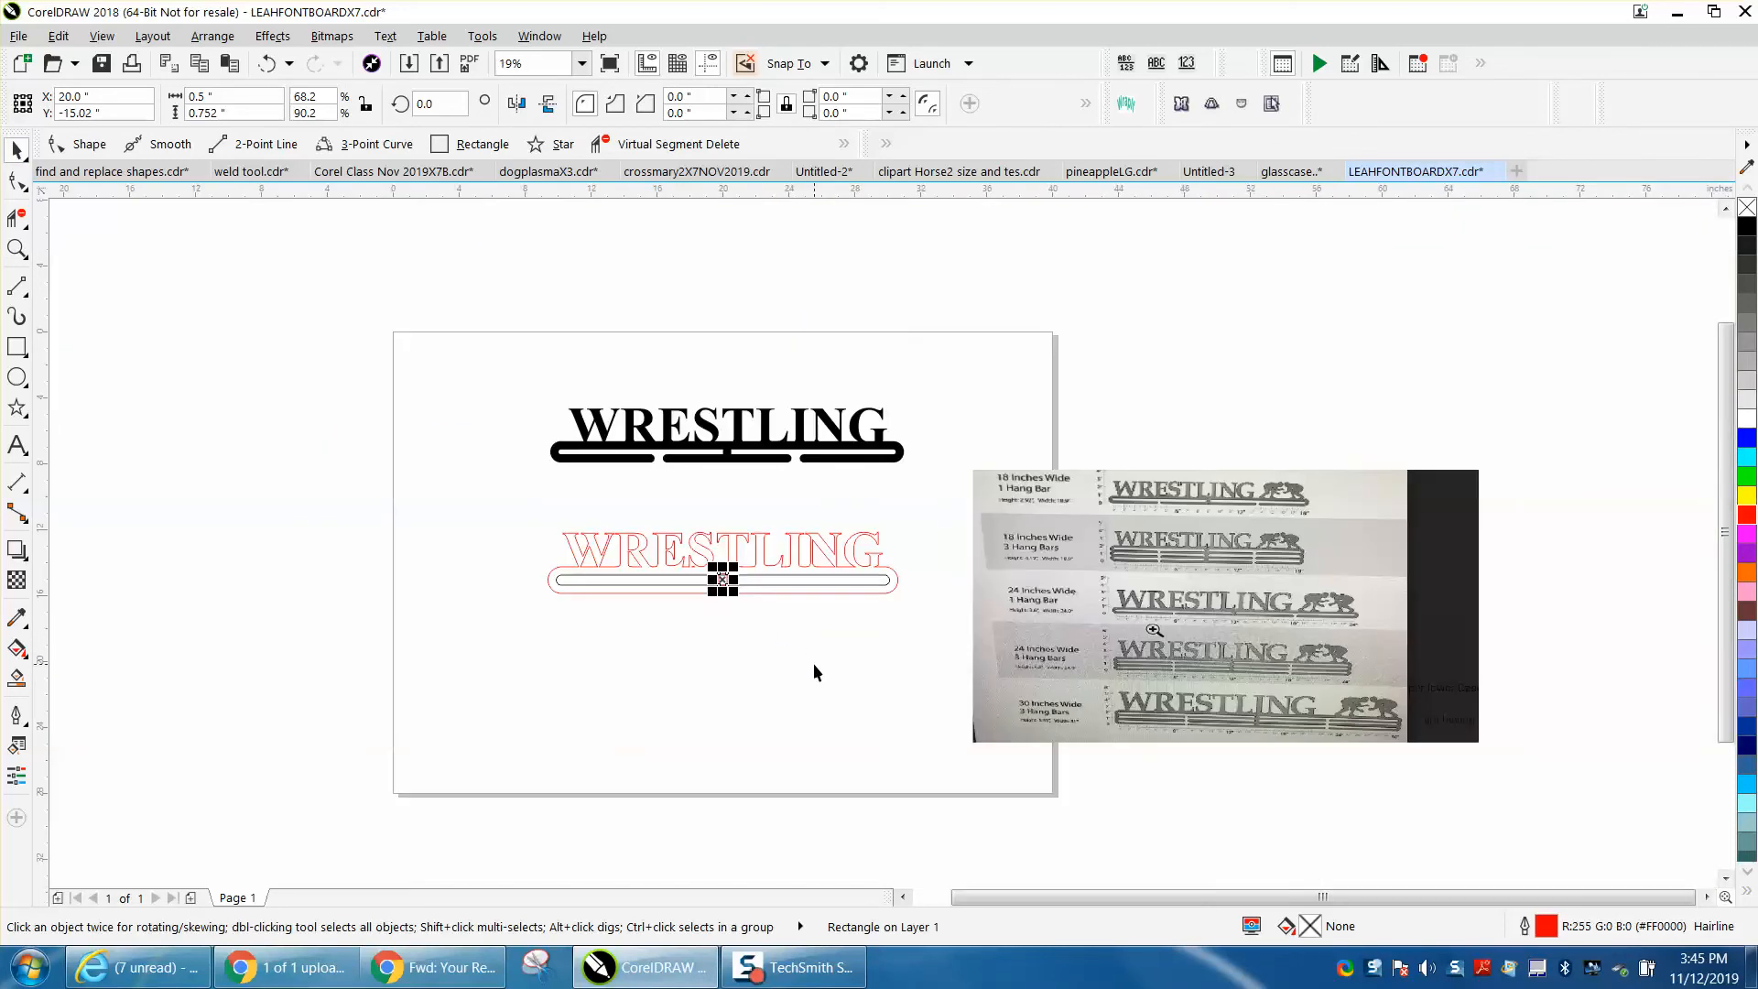
pyautogui.press('F10')
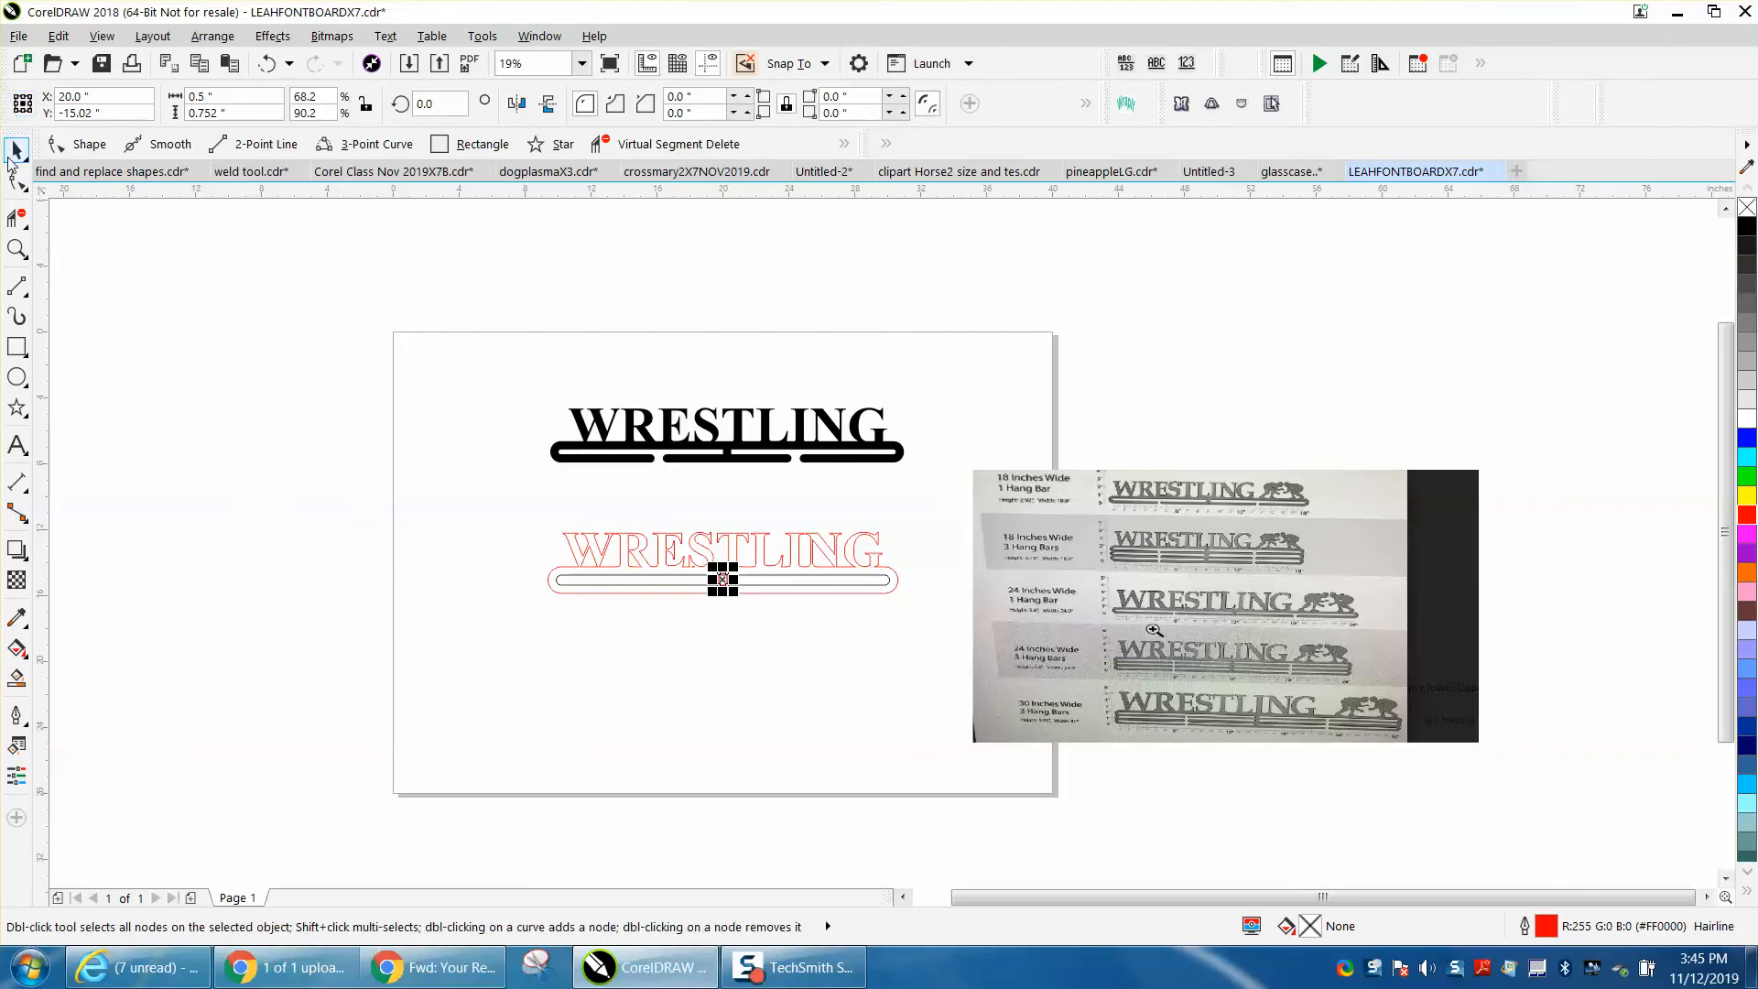
# Step: Copy the small center rectangle into the empty area below the outlined hanger
pyautogui.click(16, 248)
pyautogui.moveTo(778, 636); pyautogui.dragTo(1135, 722)
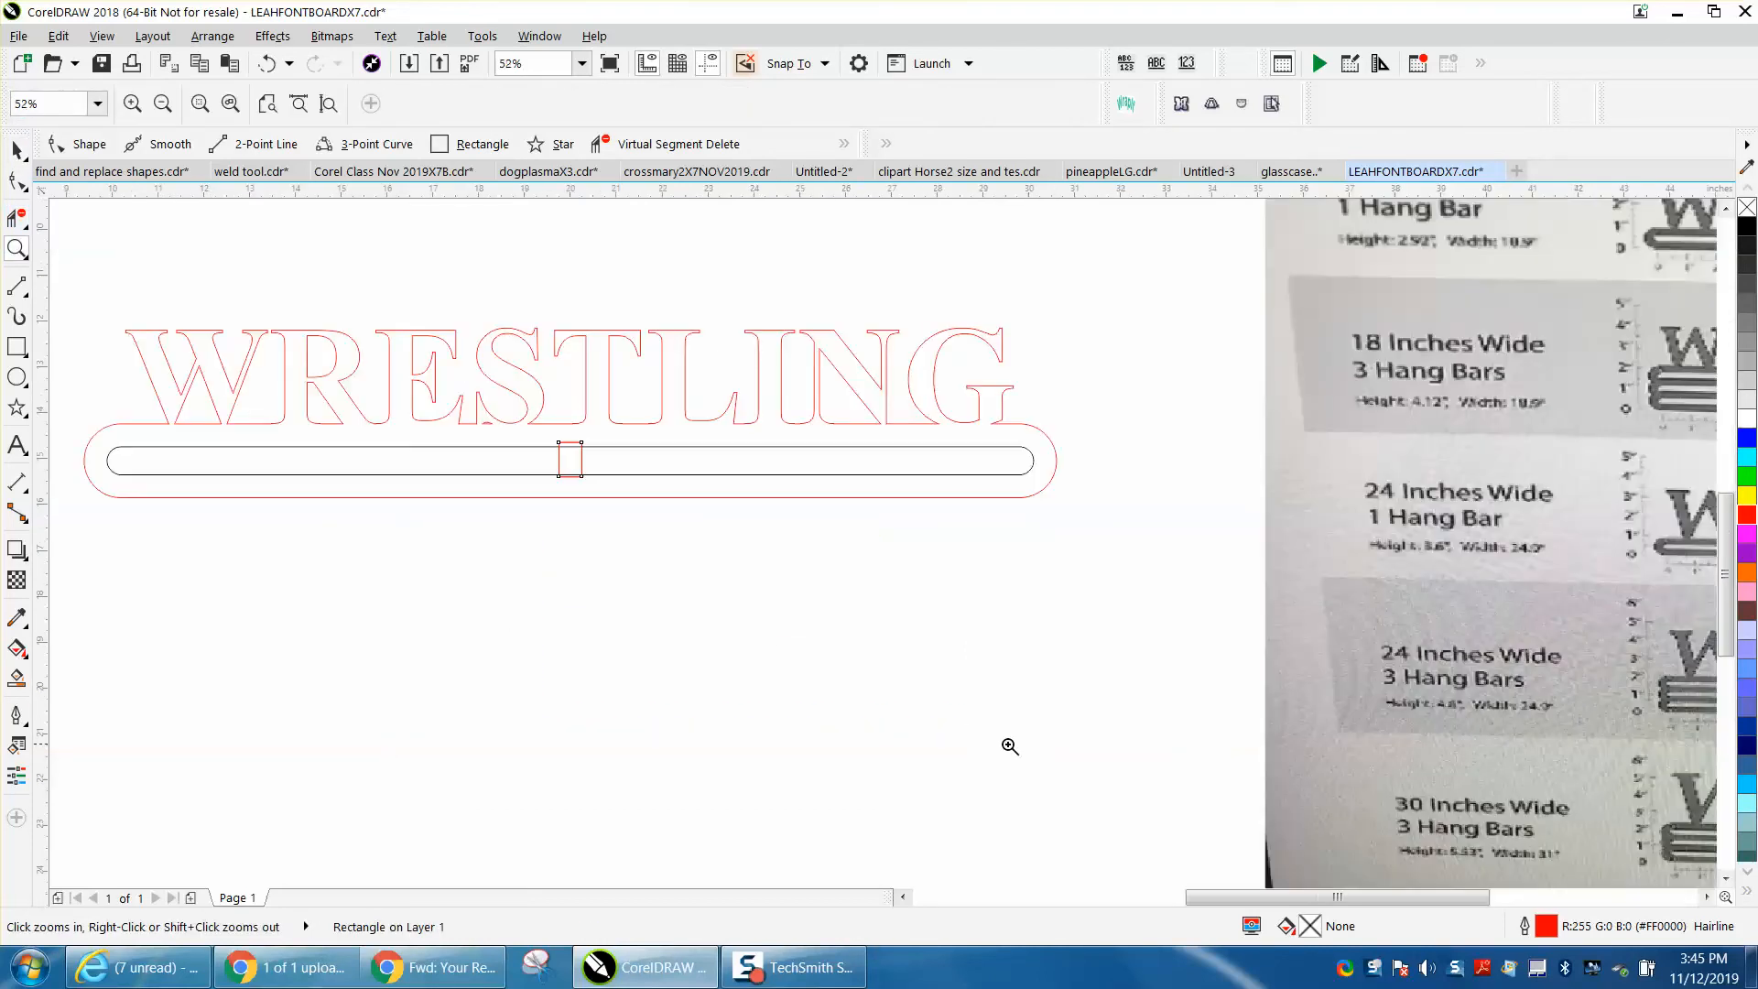
pyautogui.rightClick(531, 480)
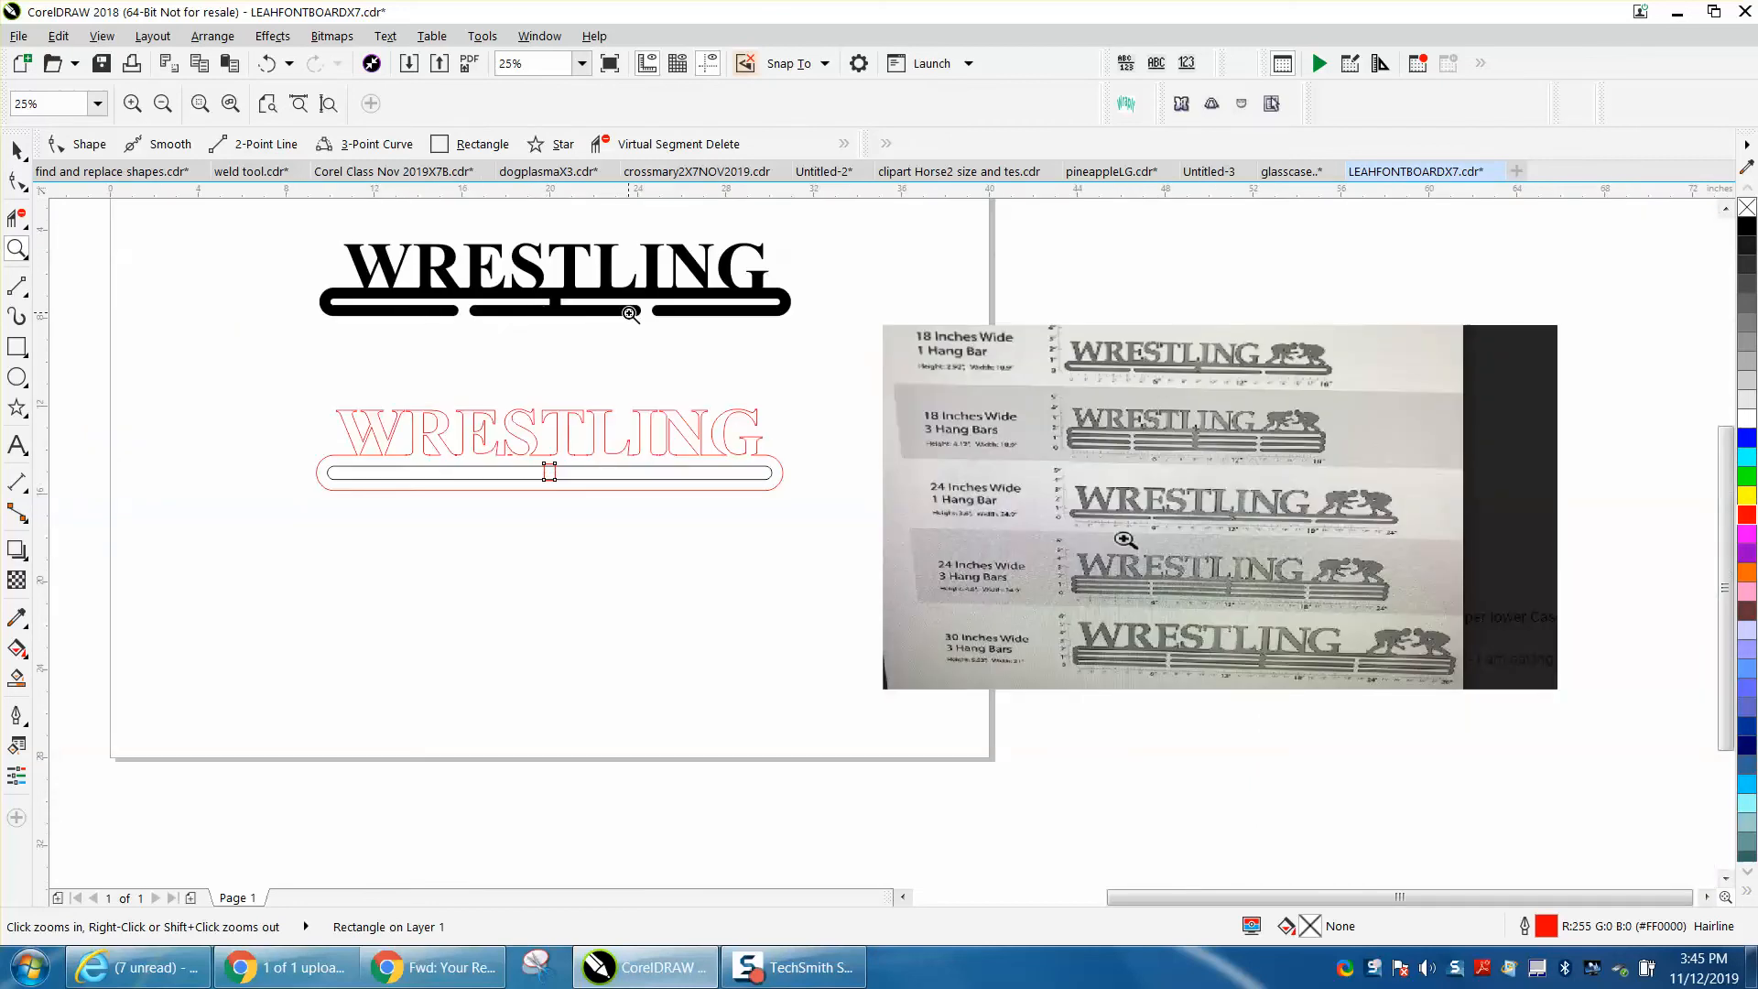
pyautogui.click(19, 151)
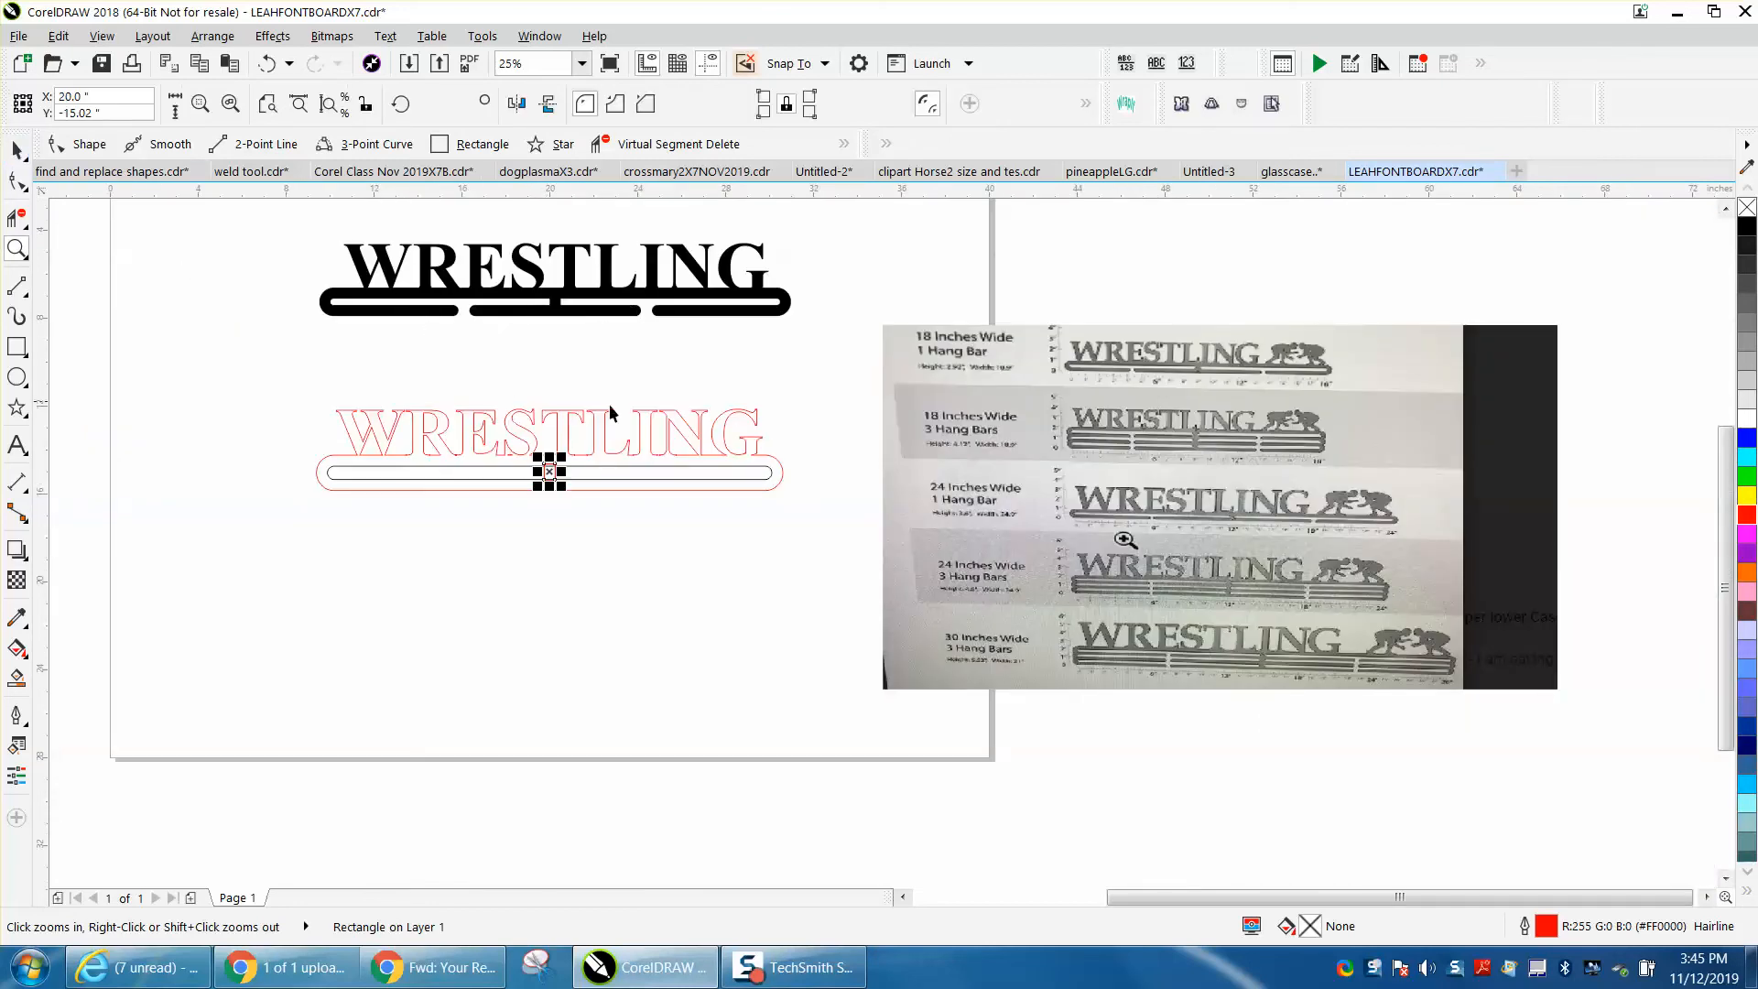
pyautogui.moveTo(555, 481); pyautogui.dragTo(575, 595)
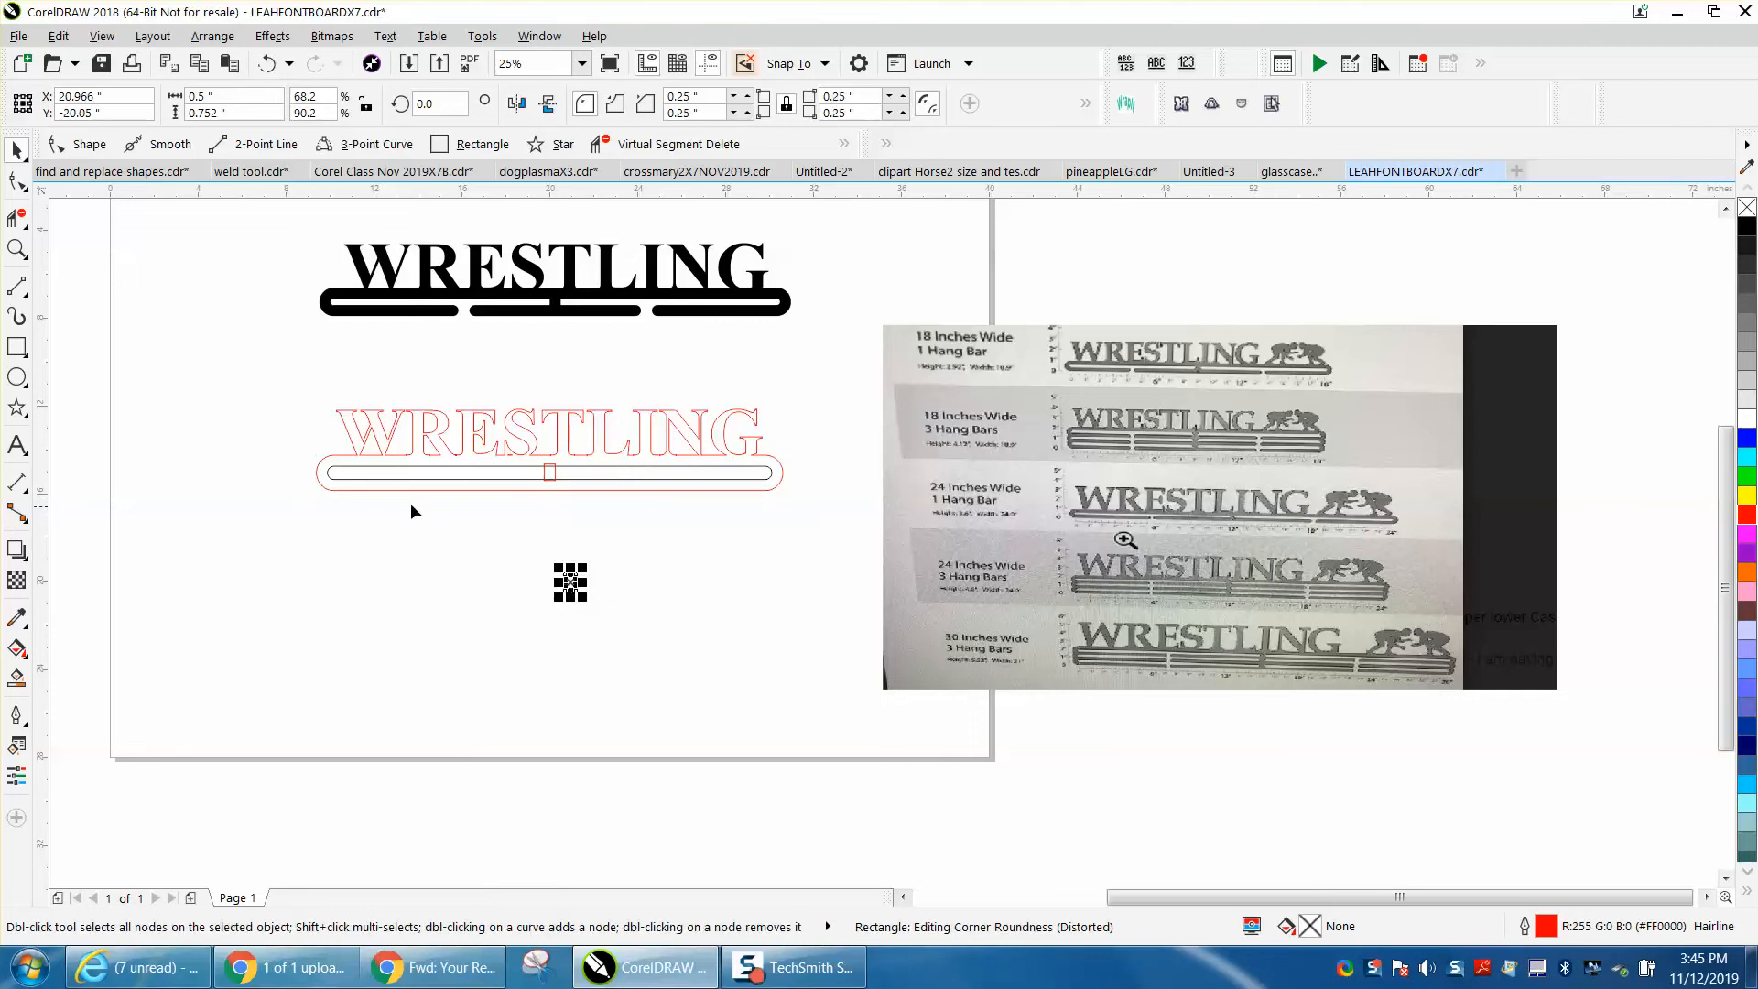
pyautogui.click(17, 153)
pyautogui.moveTo(570, 582); pyautogui.dragTo(604, 610)
pyautogui.click(15, 249)
pyautogui.click(17, 152)
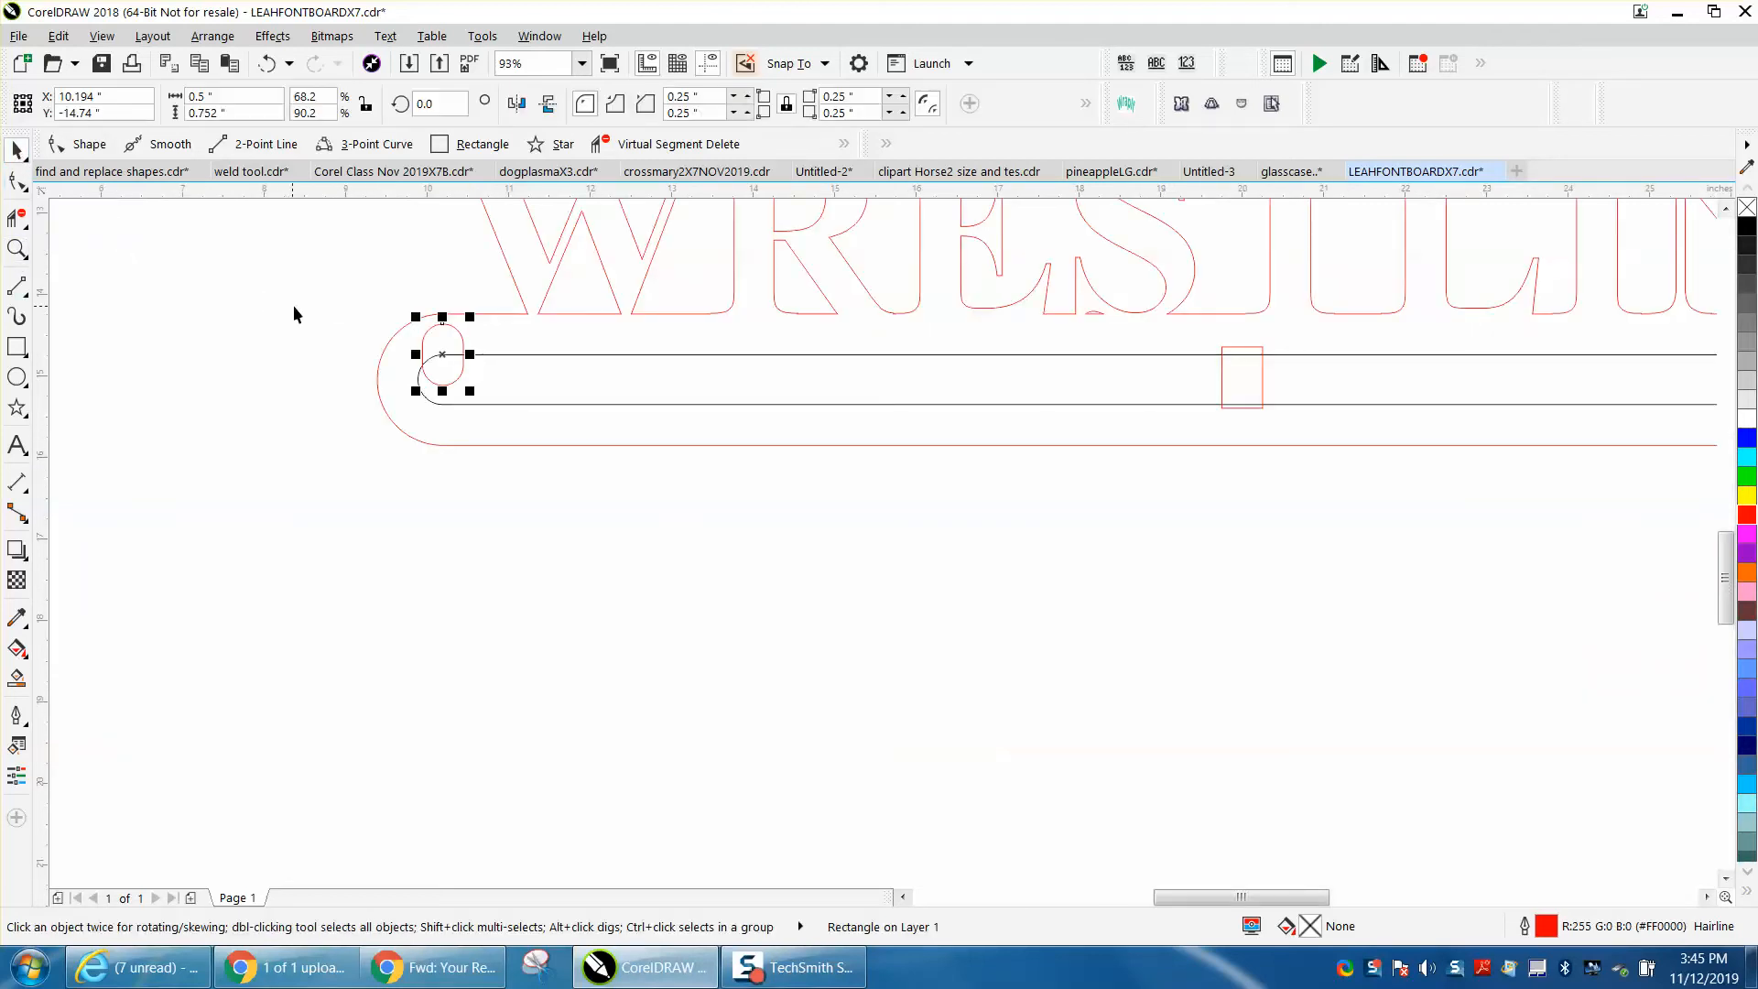
pyautogui.click(268, 64)
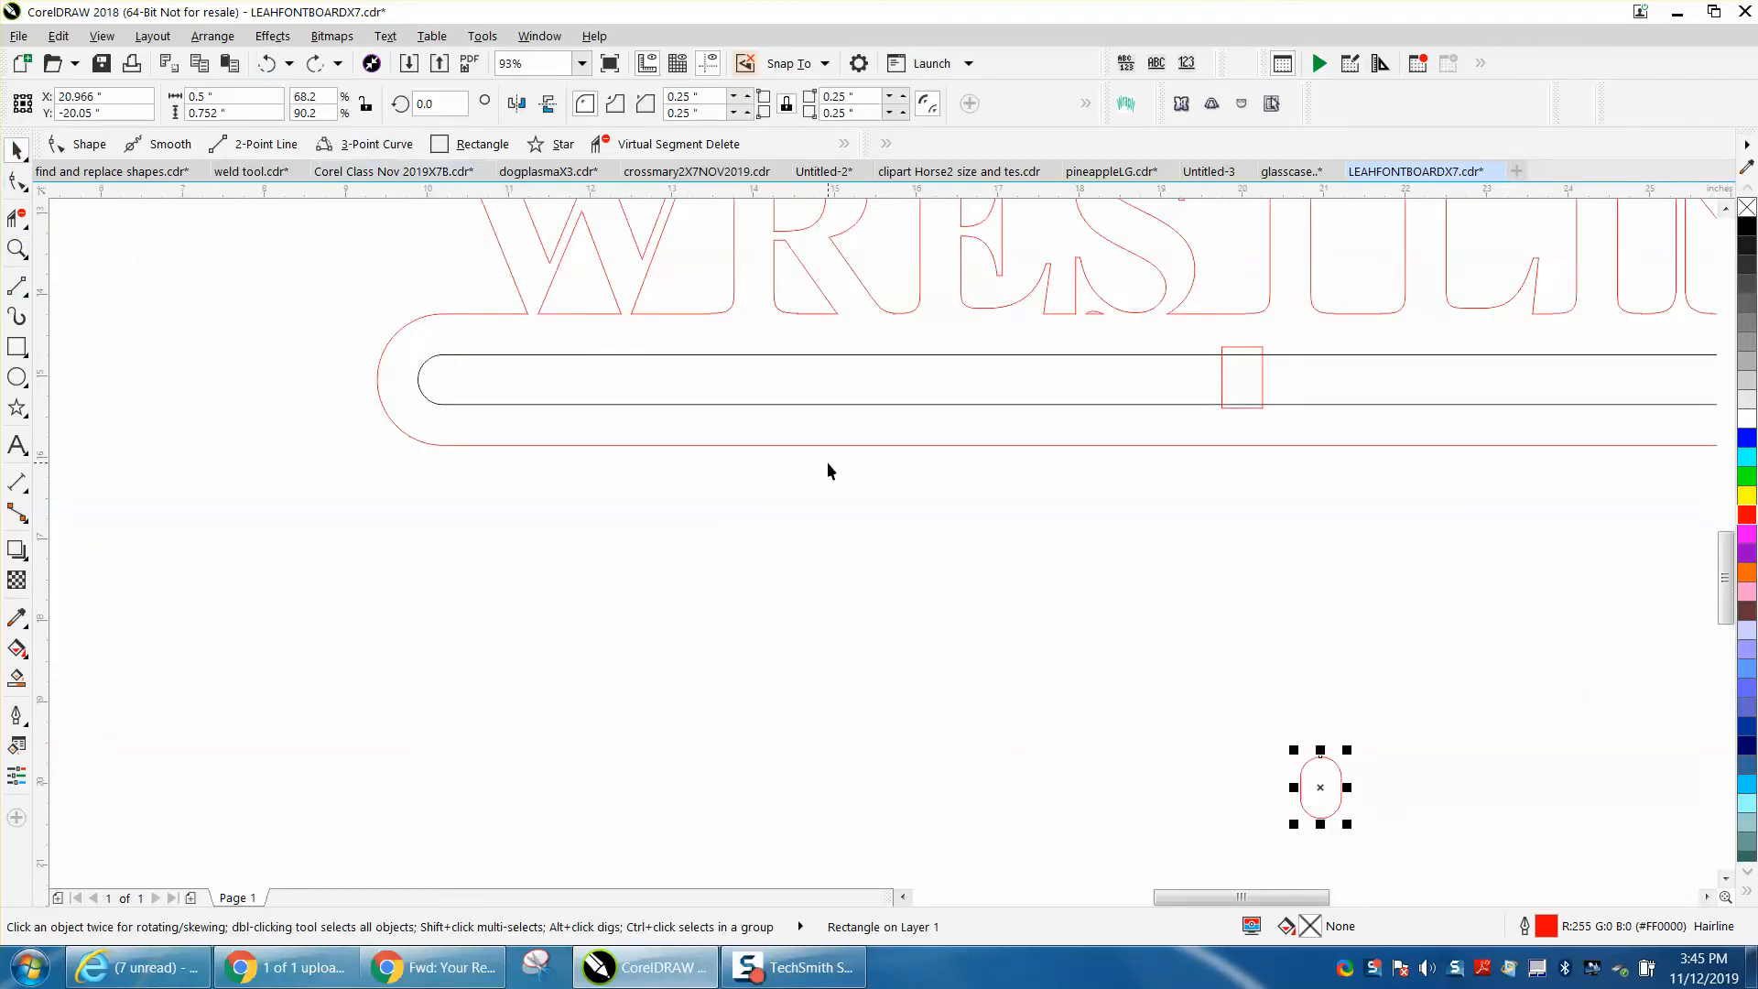
# Step: Undo the corner rounding on the copied rectangle and move the copy onto the slot's left end
pyautogui.click(267, 64)
pyautogui.moveTo(1338, 803); pyautogui.dragTo(493, 461)
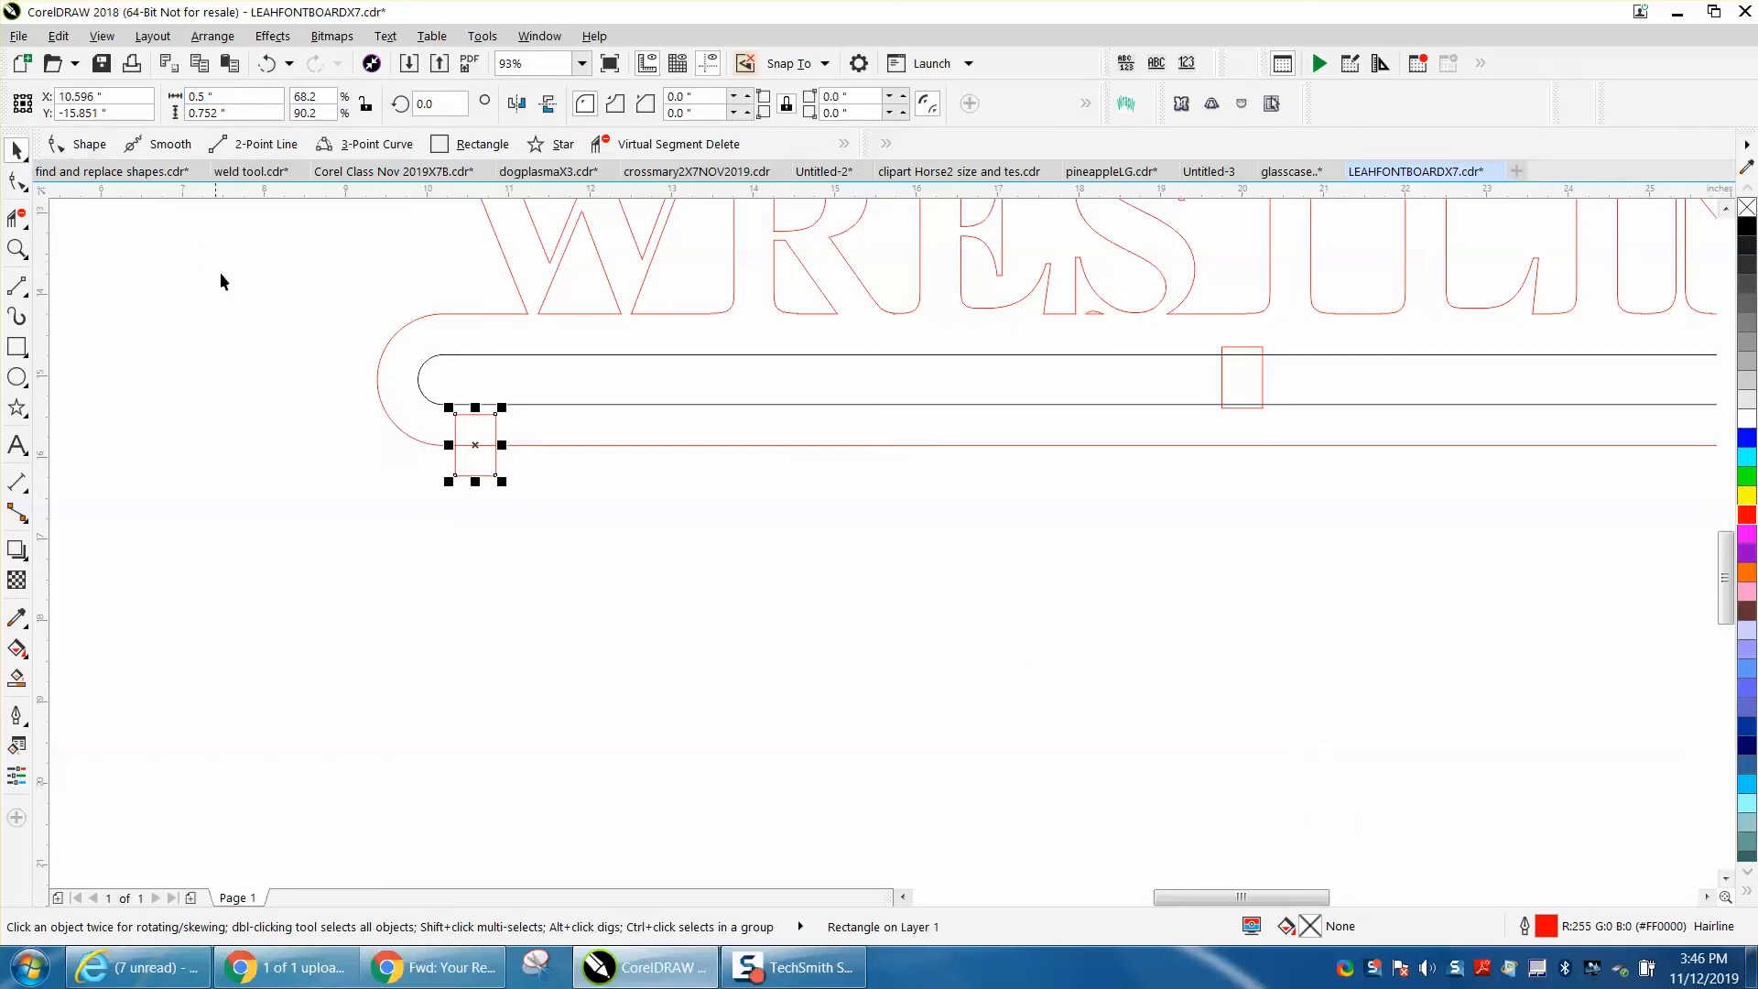
pyautogui.moveTo(477, 458); pyautogui.dragTo(445, 378)
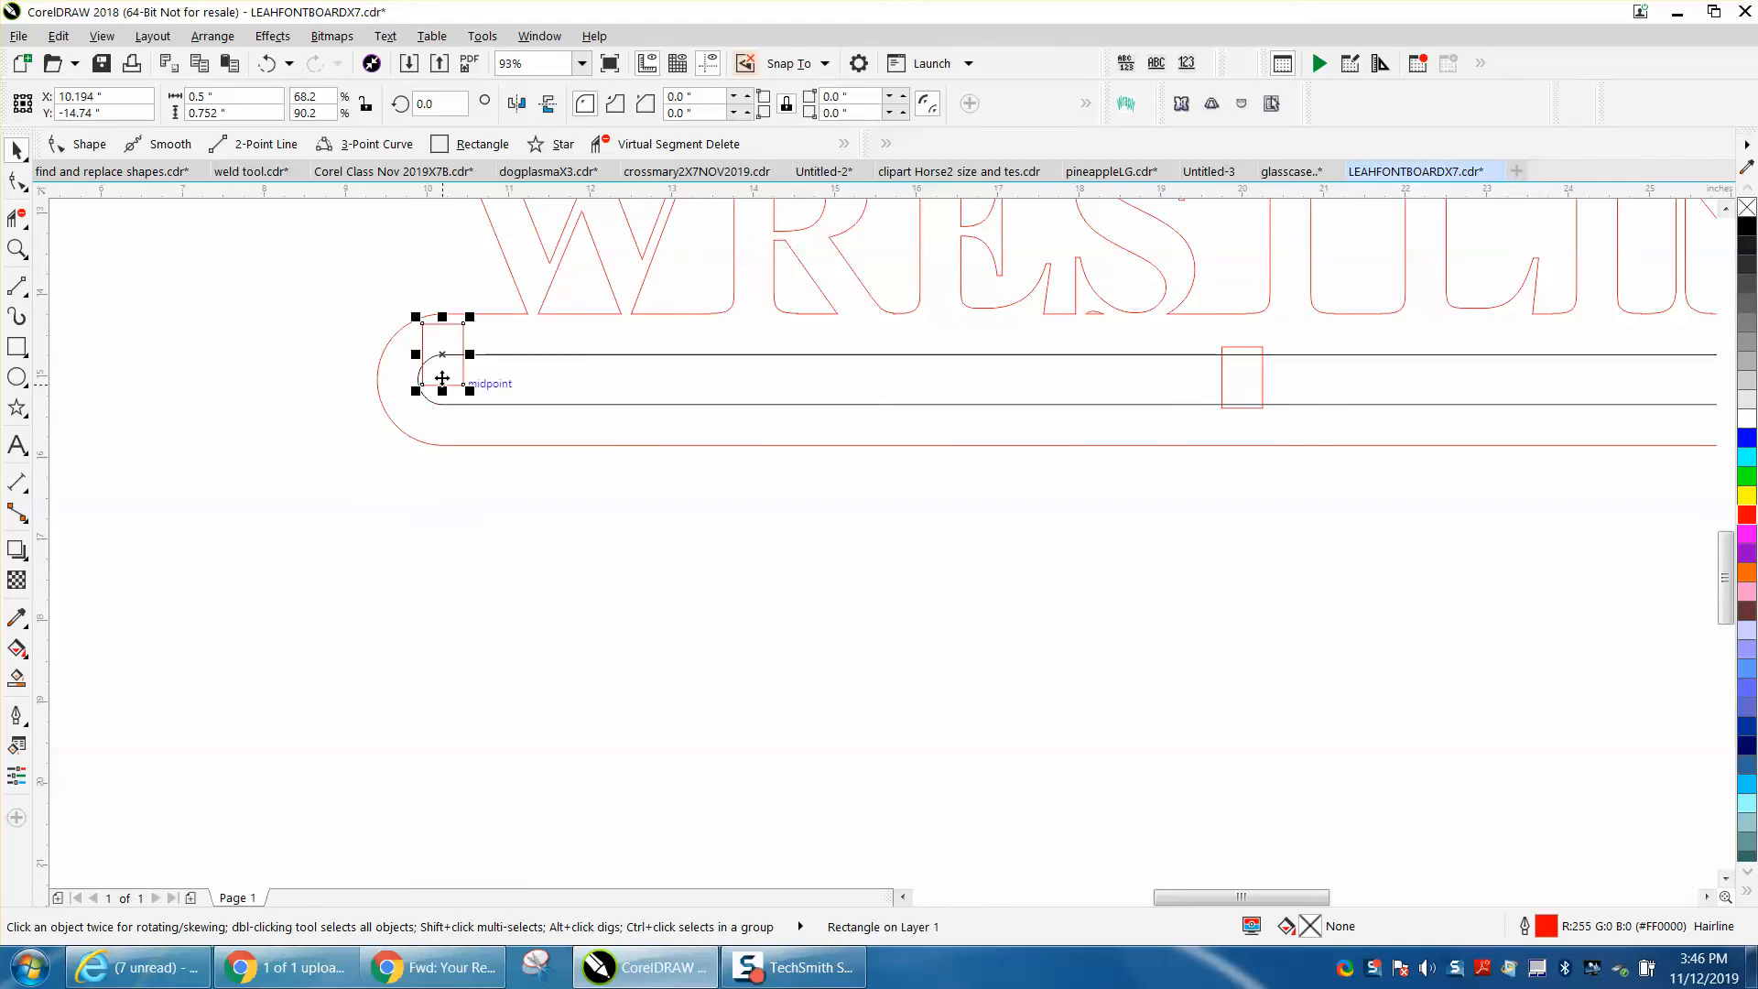
# Step: Nudge the copied rectangle about 0.3 inch down and 0.06 inch left, flush with the slot's left end and spanning its height
pyautogui.press('Down')
pyautogui.press('Down')
pyautogui.press('Down')
pyautogui.press('Down')
pyautogui.press('Down')
pyautogui.press('Down')
pyautogui.press('Down')
pyautogui.press('Down')
pyautogui.press('Down')
pyautogui.press('Down')
pyautogui.press('Down')
pyautogui.press('Down')
pyautogui.press('Down')
pyautogui.press('Down')
pyautogui.press('Down')
pyautogui.press('Down')
pyautogui.press('Down')
pyautogui.press('Down')
pyautogui.press('Down')
pyautogui.press('Down')
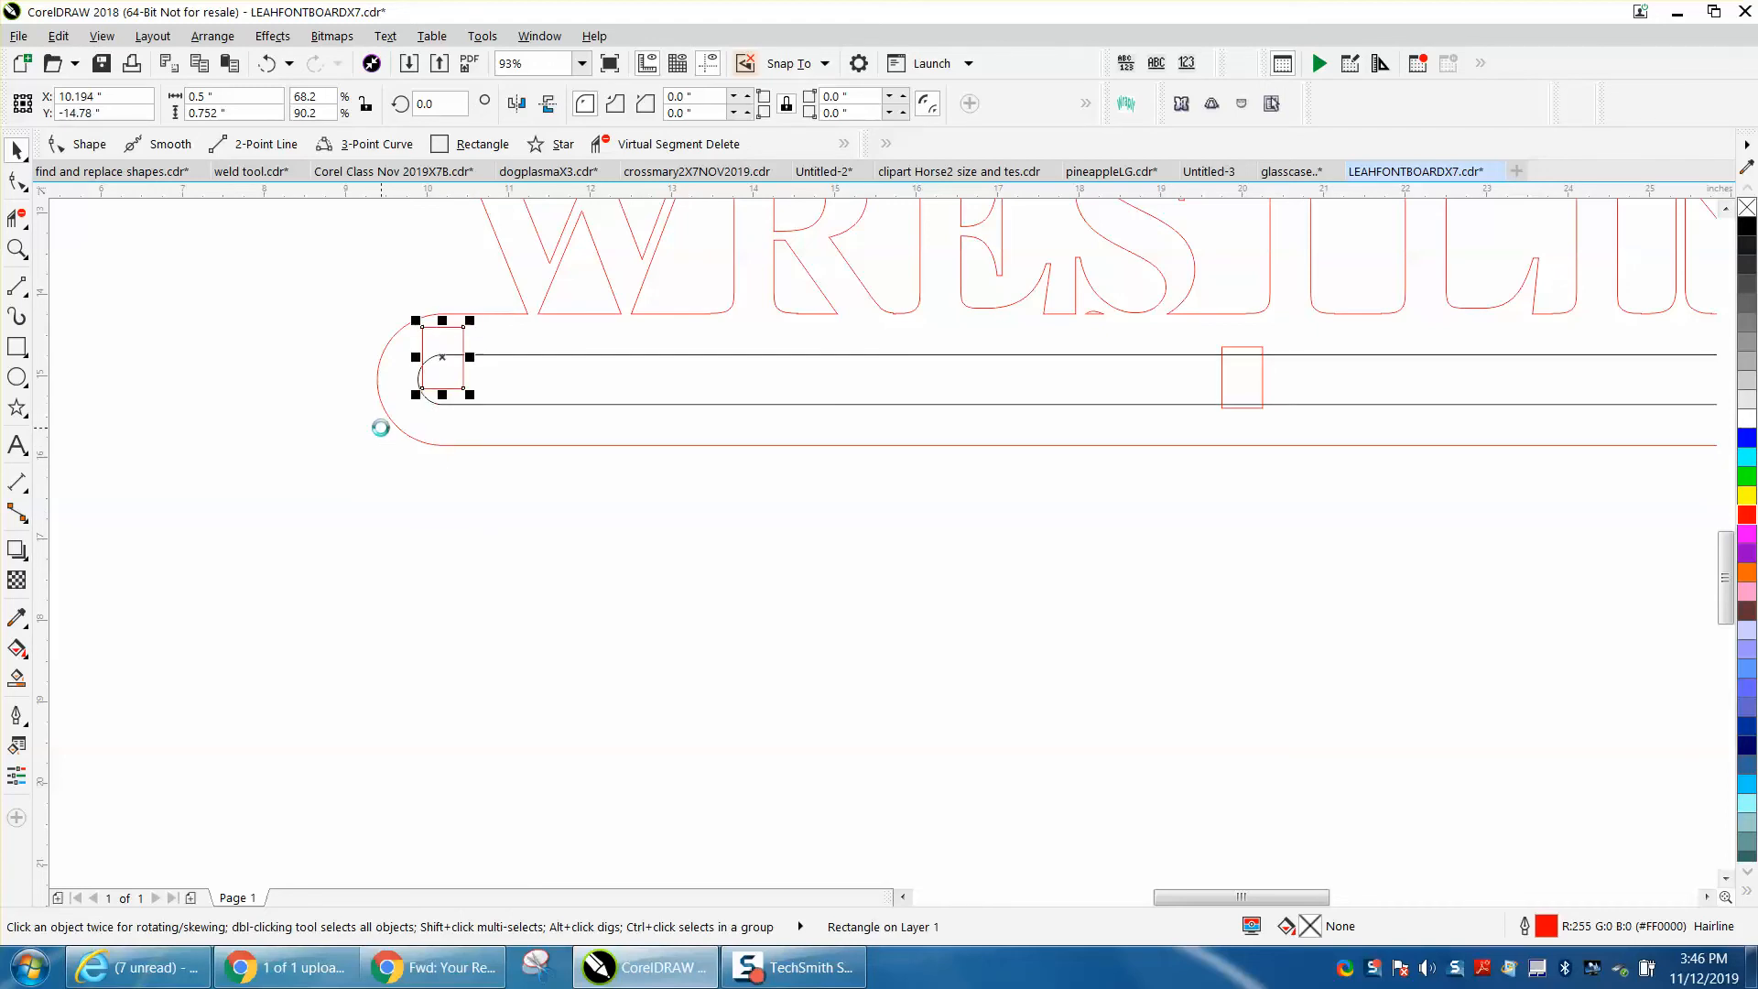
pyautogui.press('Left')
pyautogui.press('Left')
pyautogui.press('Left')
pyautogui.press('Up')
pyautogui.press('Up')
pyautogui.press('Up')
pyautogui.press('Up')
pyautogui.press('Up')
pyautogui.press('Up')
pyautogui.press('Up')
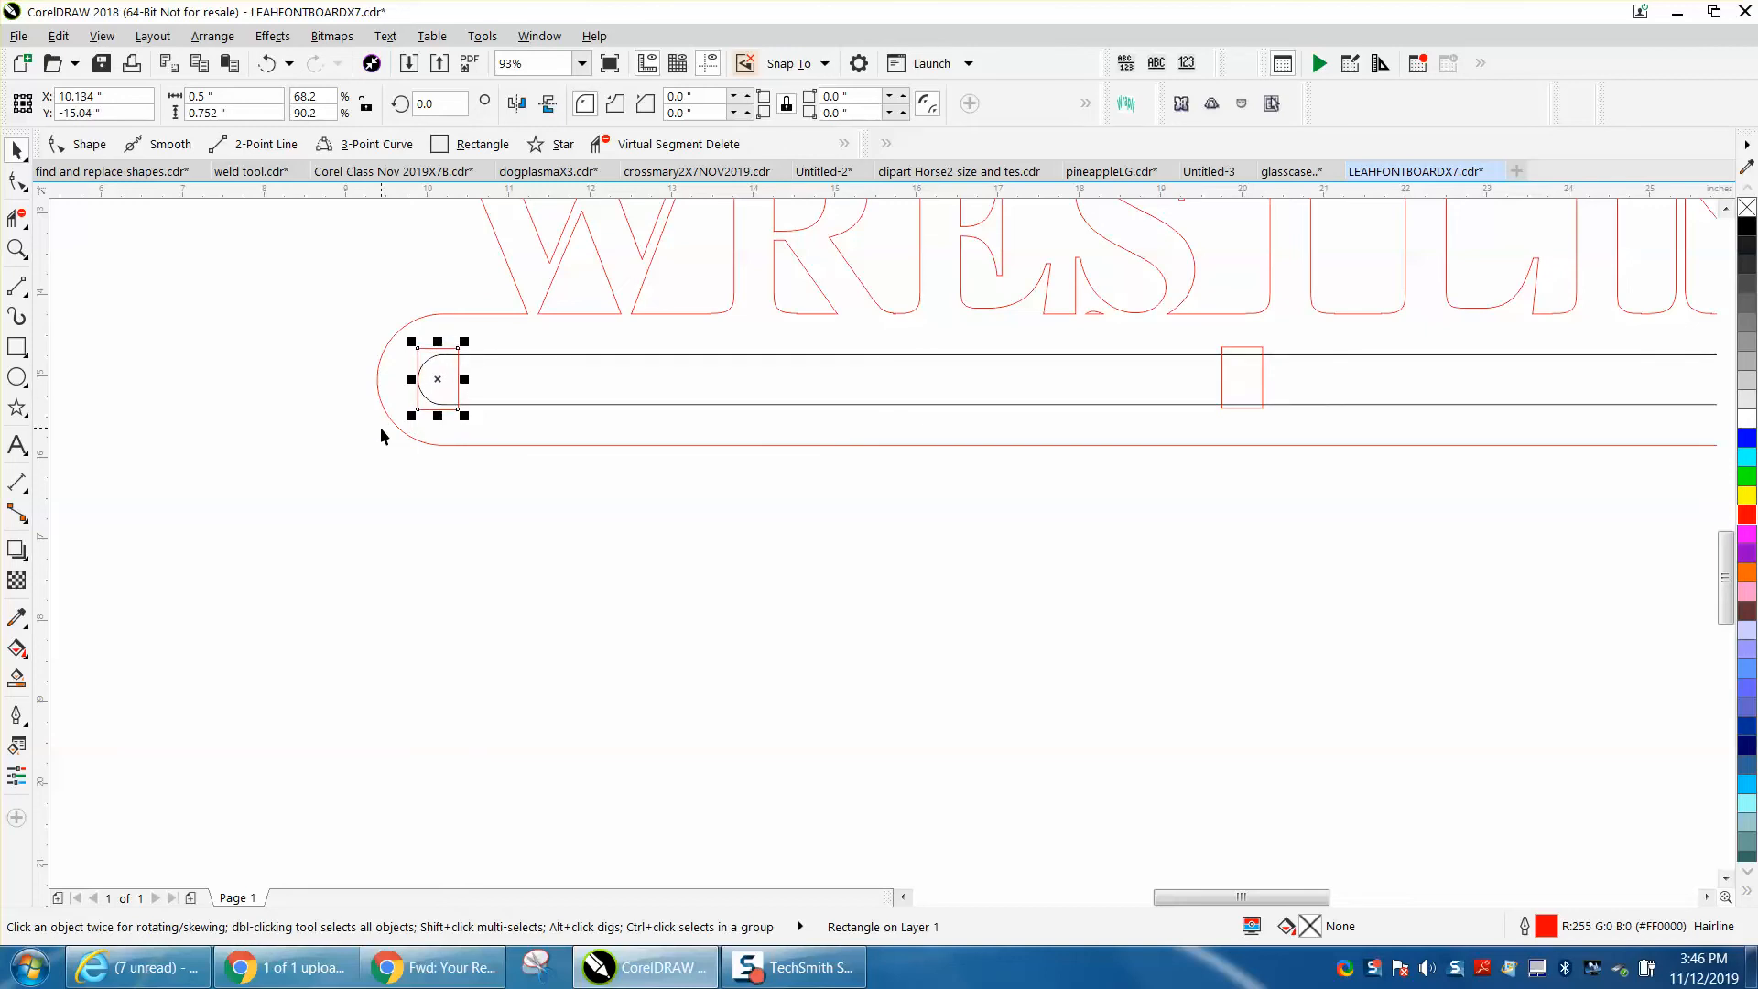
# Step: Duplicate the rectangle at the slot's left end and move the duplicate straight across to the slot's right end
pyautogui.scroll(-2, 438, 544)
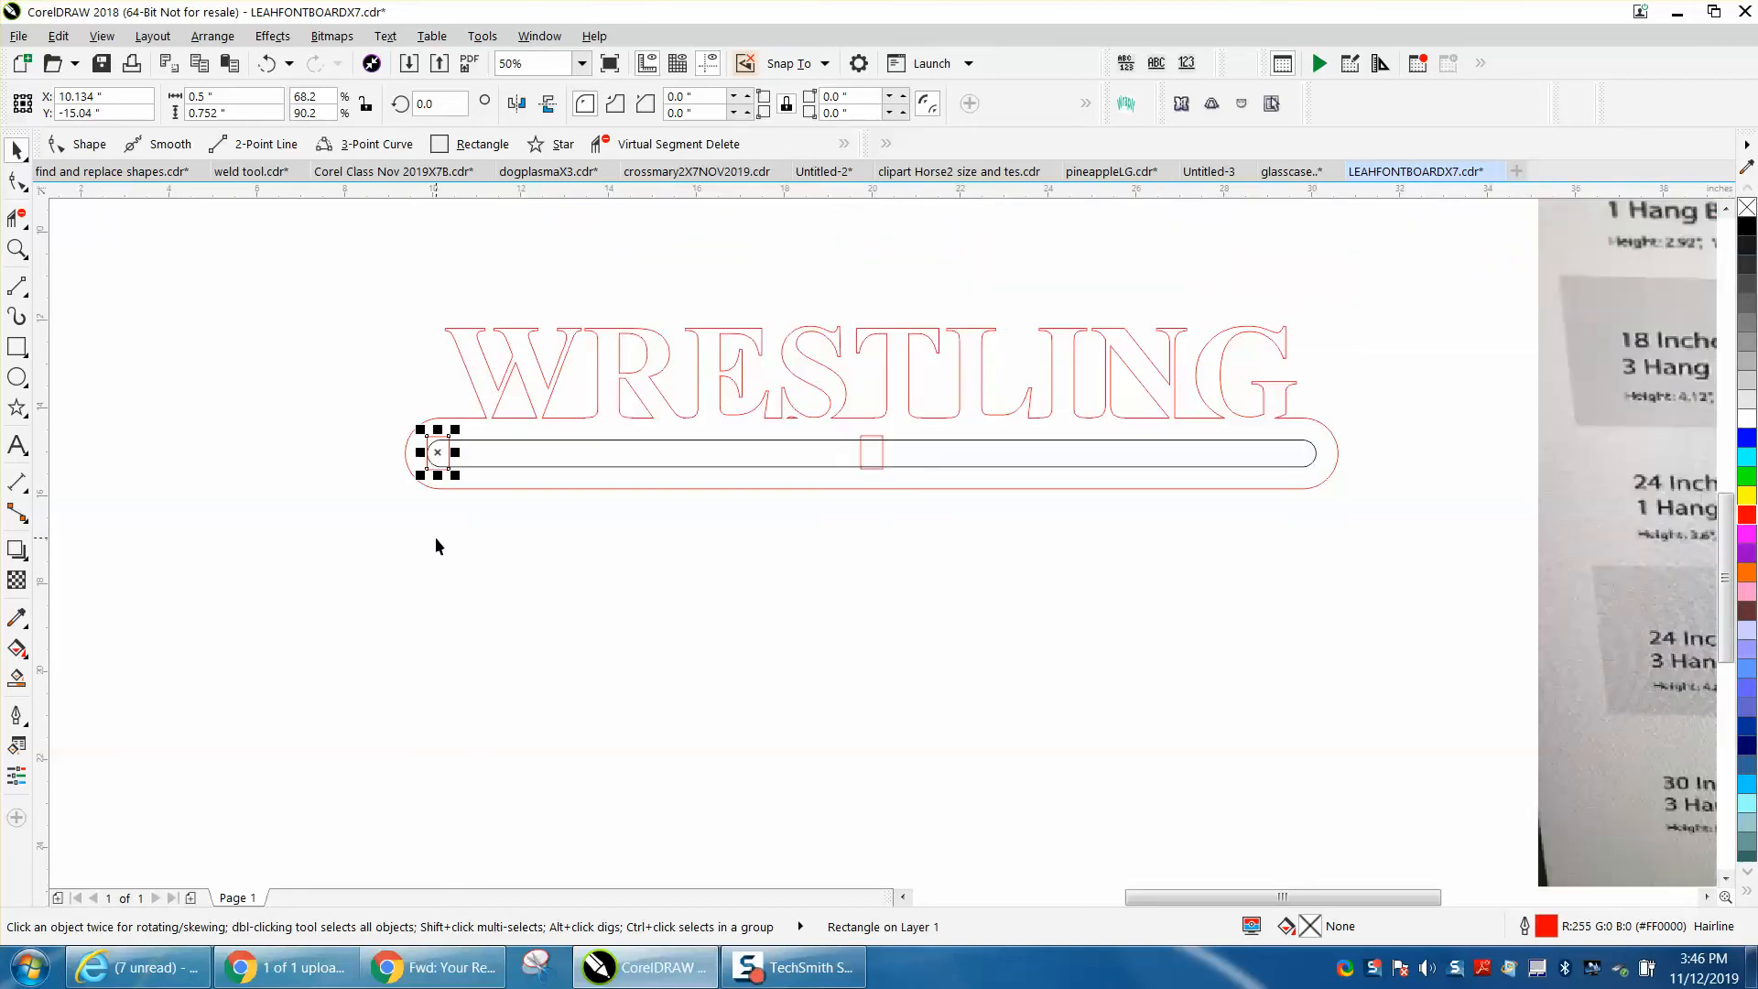
pyautogui.press('Right')
pyautogui.press('Right')
pyautogui.press('Right')
pyautogui.press('Right')
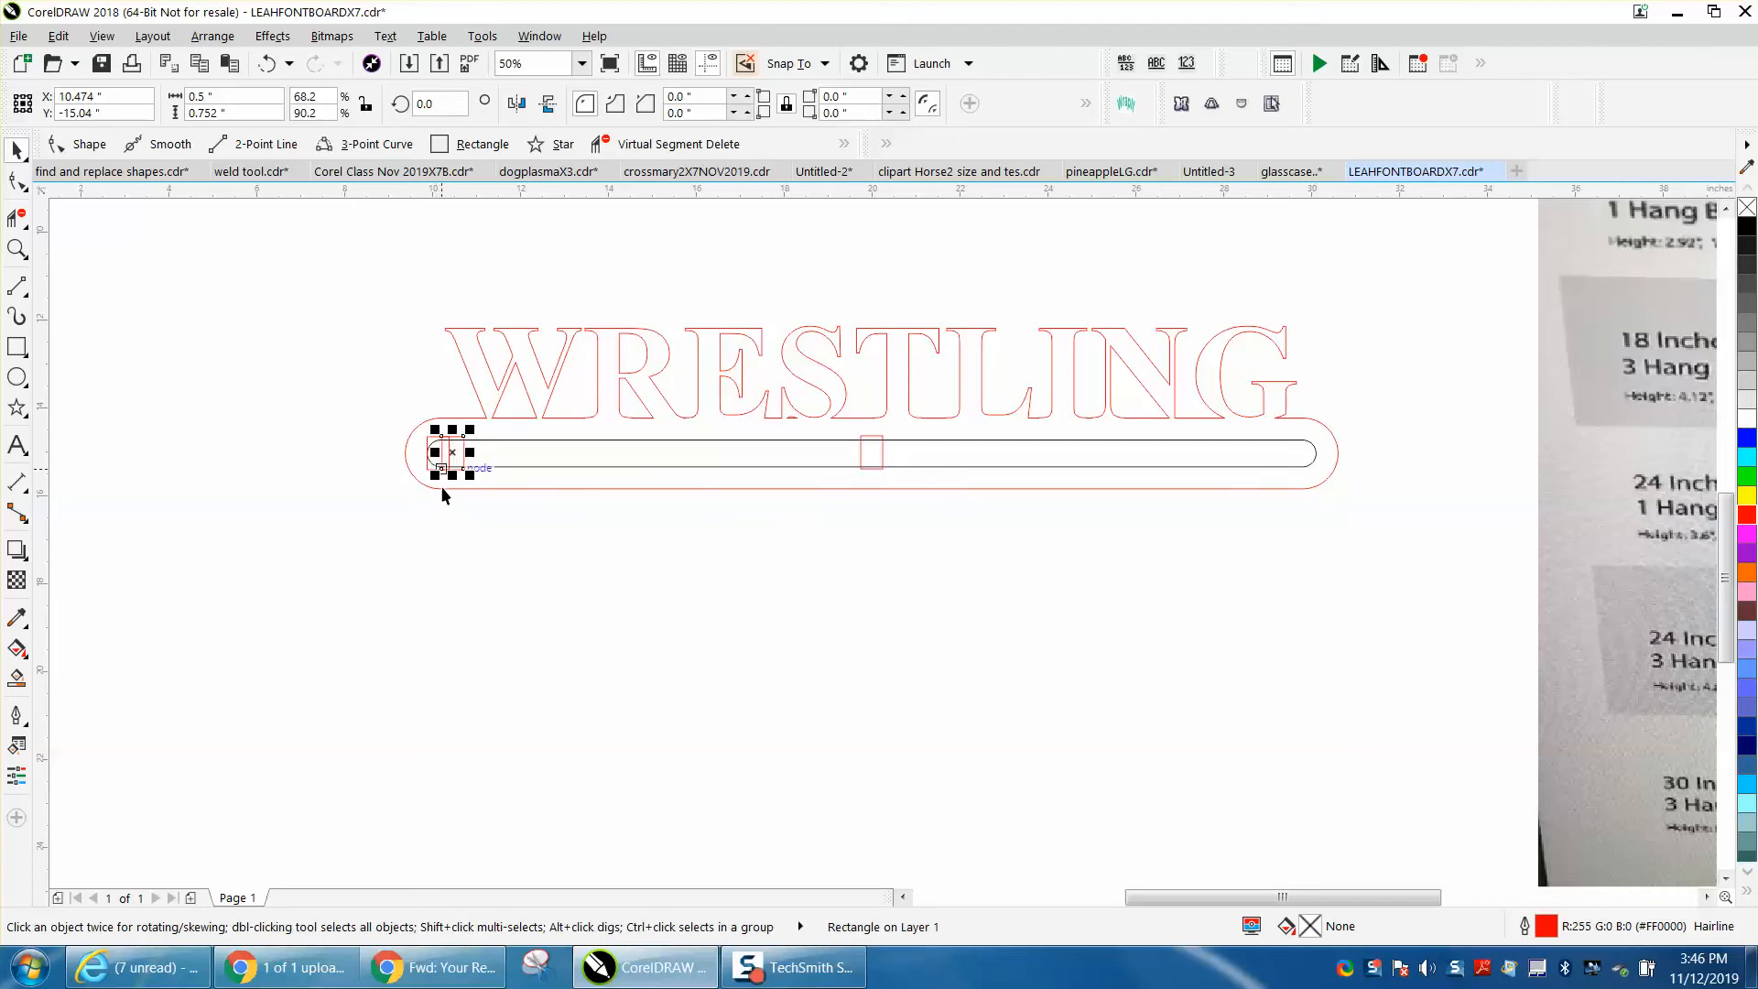
pyautogui.moveTo(457, 462); pyautogui.dragTo(1340, 469)
# Step: Shift the duplicate rectangle slightly right so its outer edge lines up with the slot's rounded right end
pyautogui.click(18, 249)
pyautogui.click(82, 257)
pyautogui.moveTo(1266, 410); pyautogui.dragTo(1377, 494)
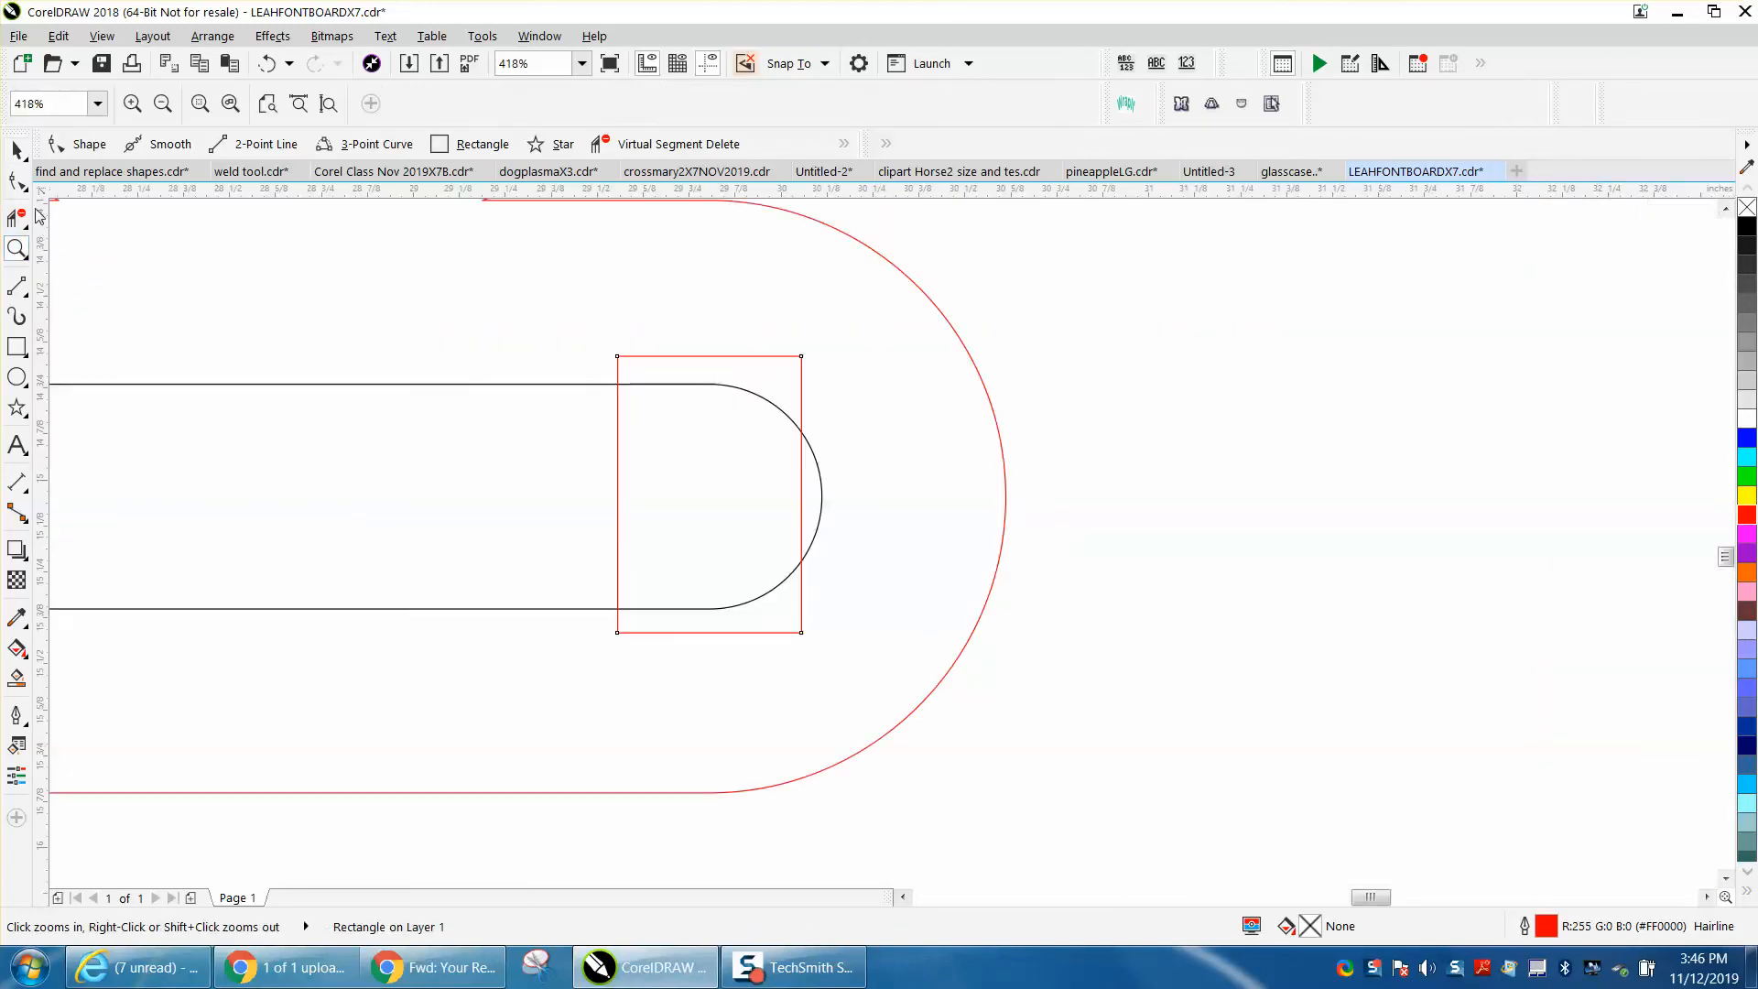
pyautogui.click(19, 149)
pyautogui.moveTo(670, 359); pyautogui.dragTo(672, 358)
pyautogui.scroll(-2, 1297, 634)
pyautogui.scroll(-4, 1241, 628)
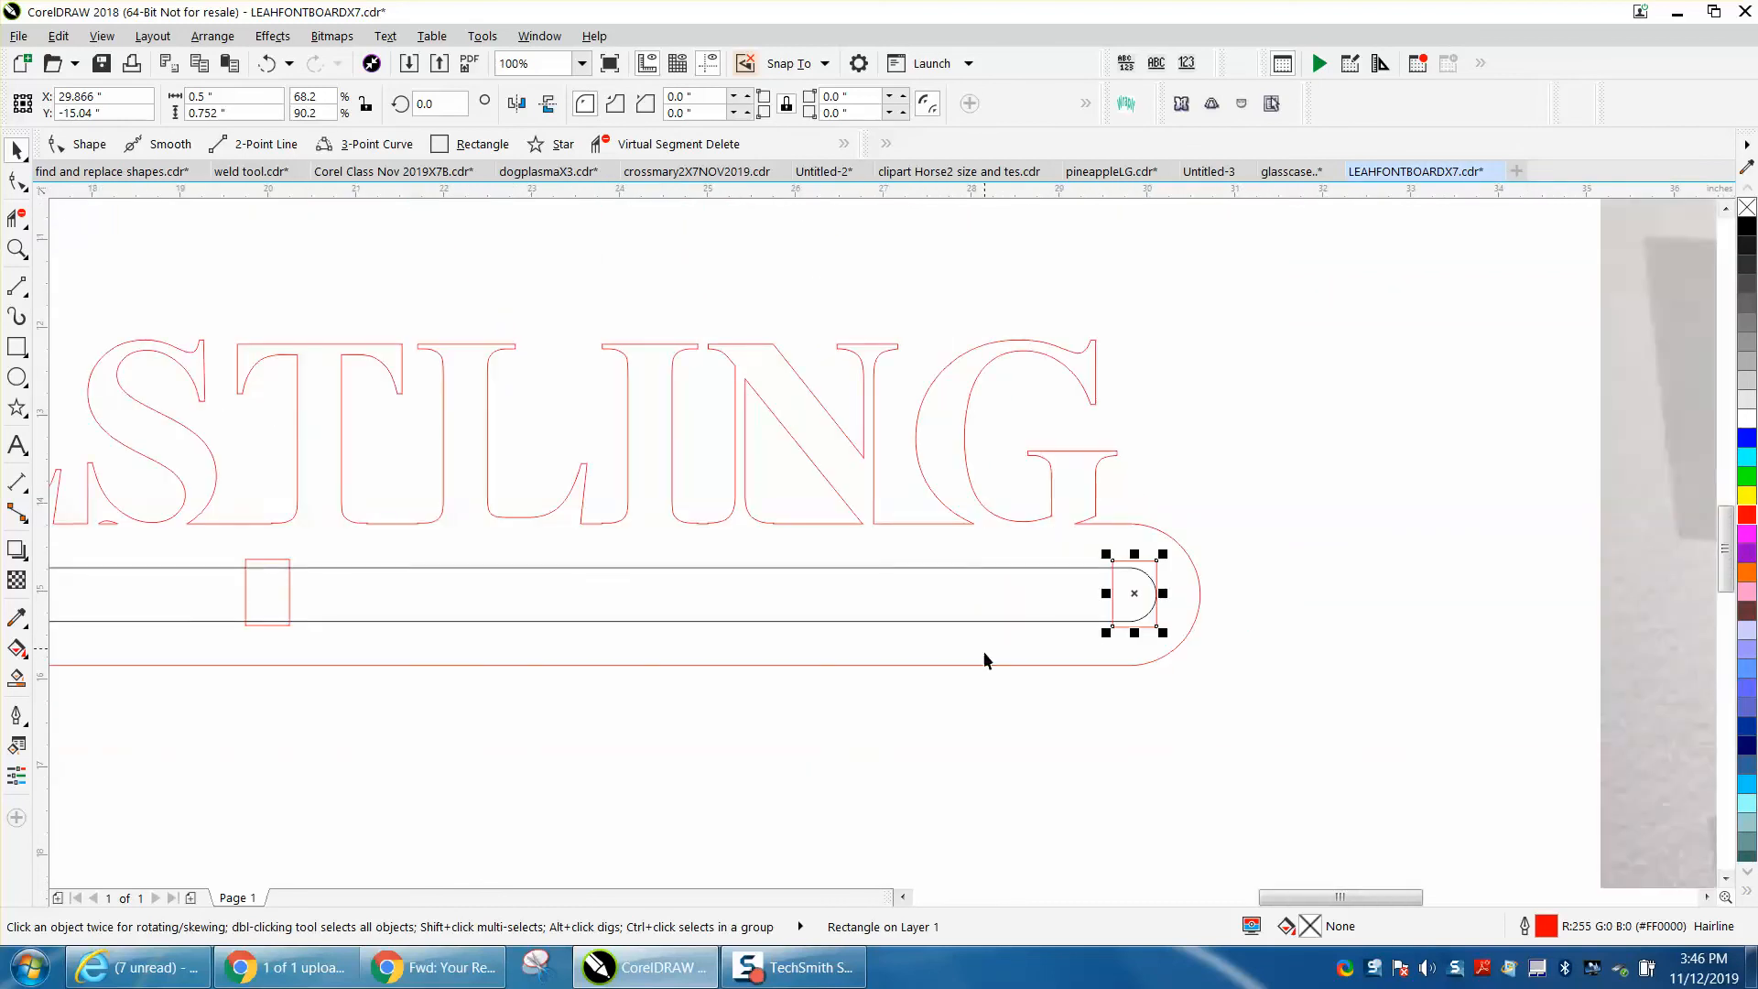
pyautogui.scroll(-1, 1058, 672)
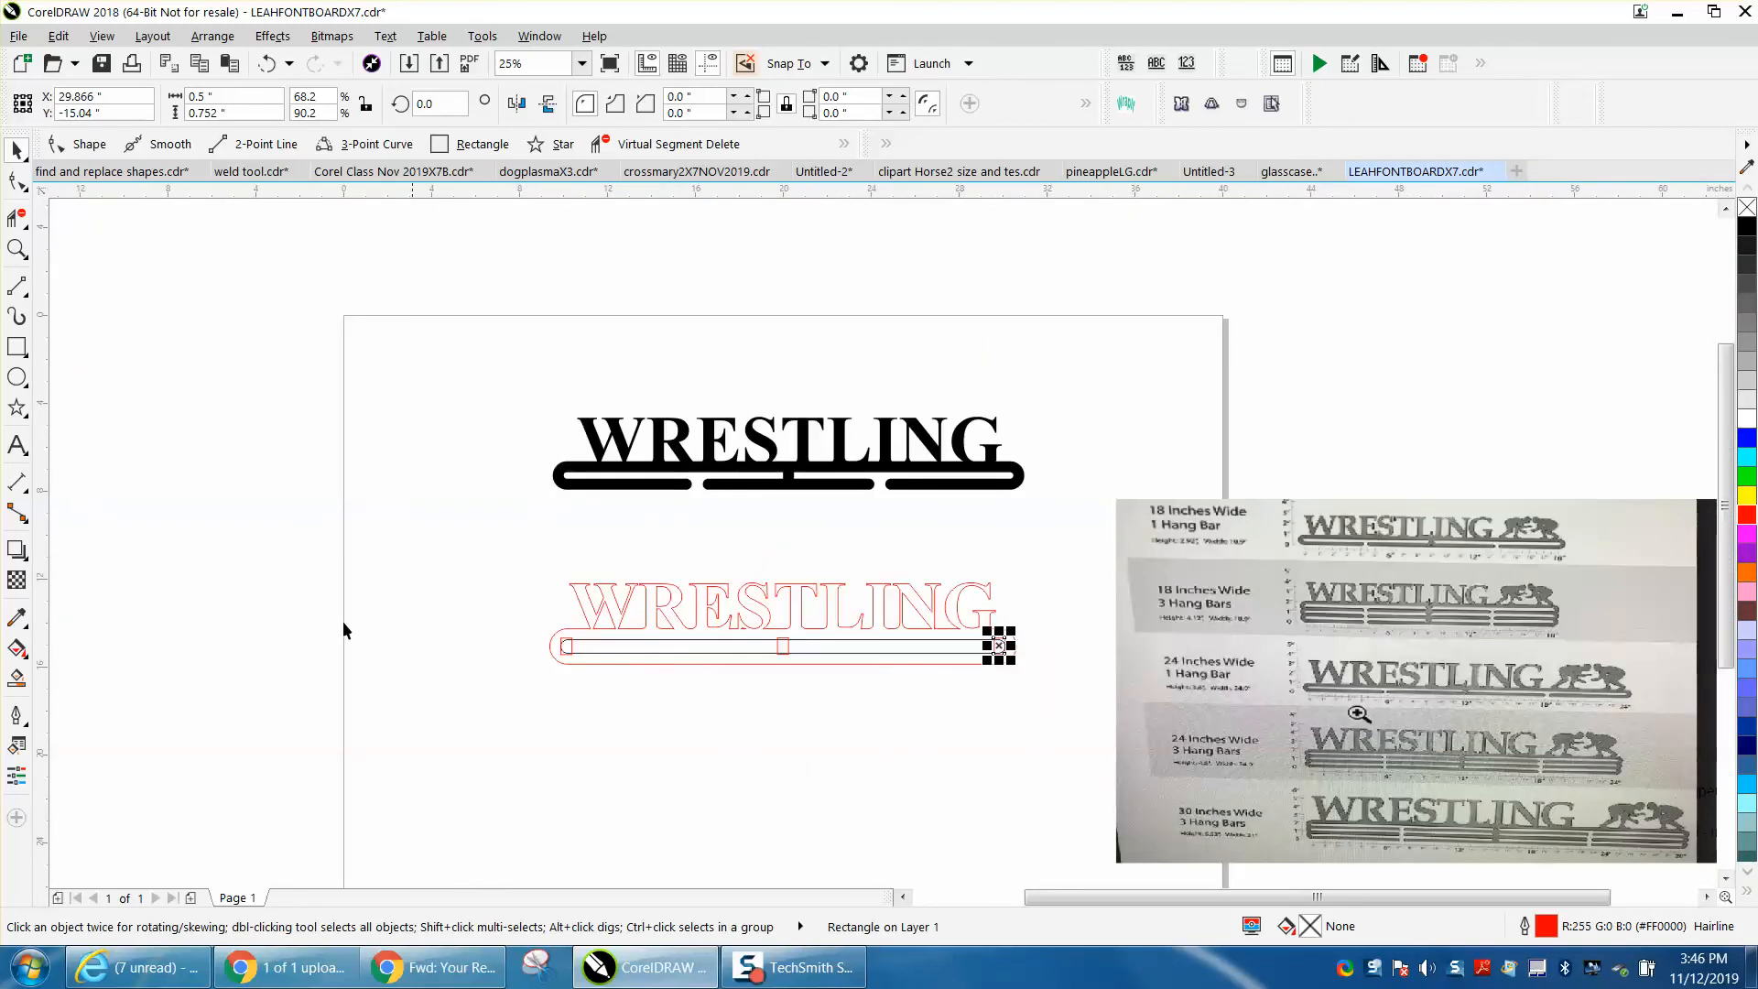
# Step: Measure the gap between the left-end rectangle and the center rectangle with a dimension line, then delete the dimension
pyautogui.click(17, 248)
pyautogui.moveTo(560, 542); pyautogui.dragTo(1094, 762)
pyautogui.click(23, 486)
pyautogui.click(82, 492)
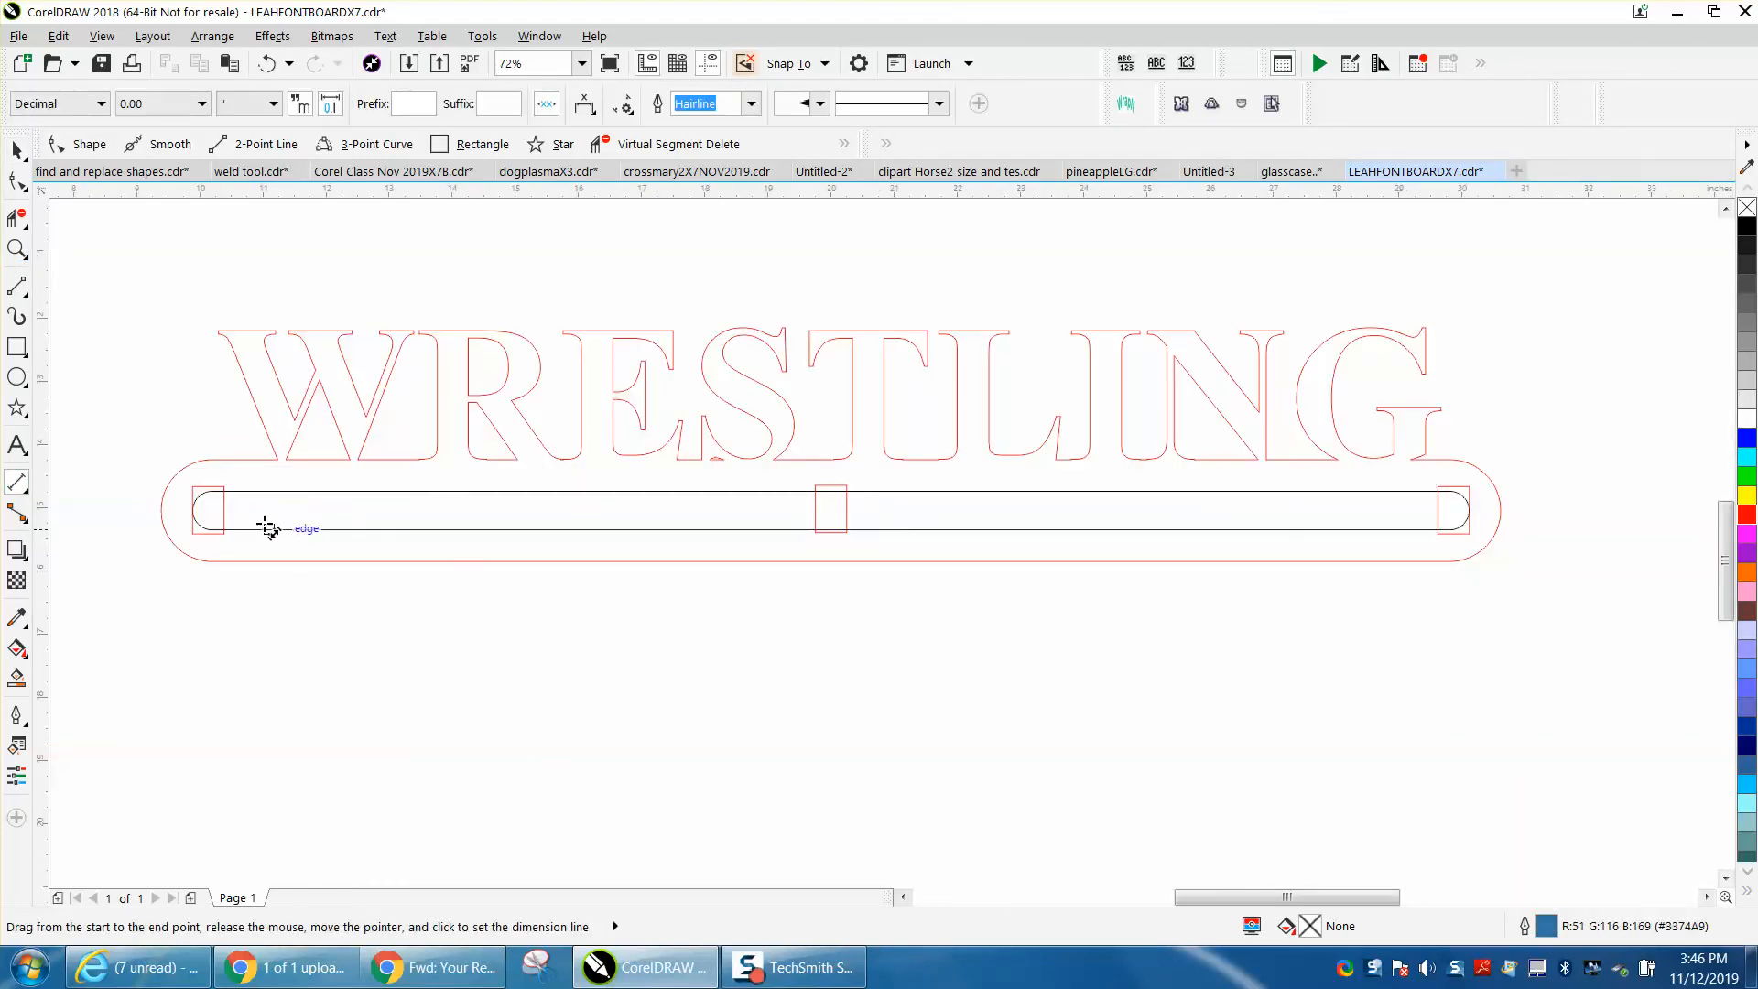
pyautogui.moveTo(224, 510); pyautogui.dragTo(802, 512)
pyautogui.click(797, 511)
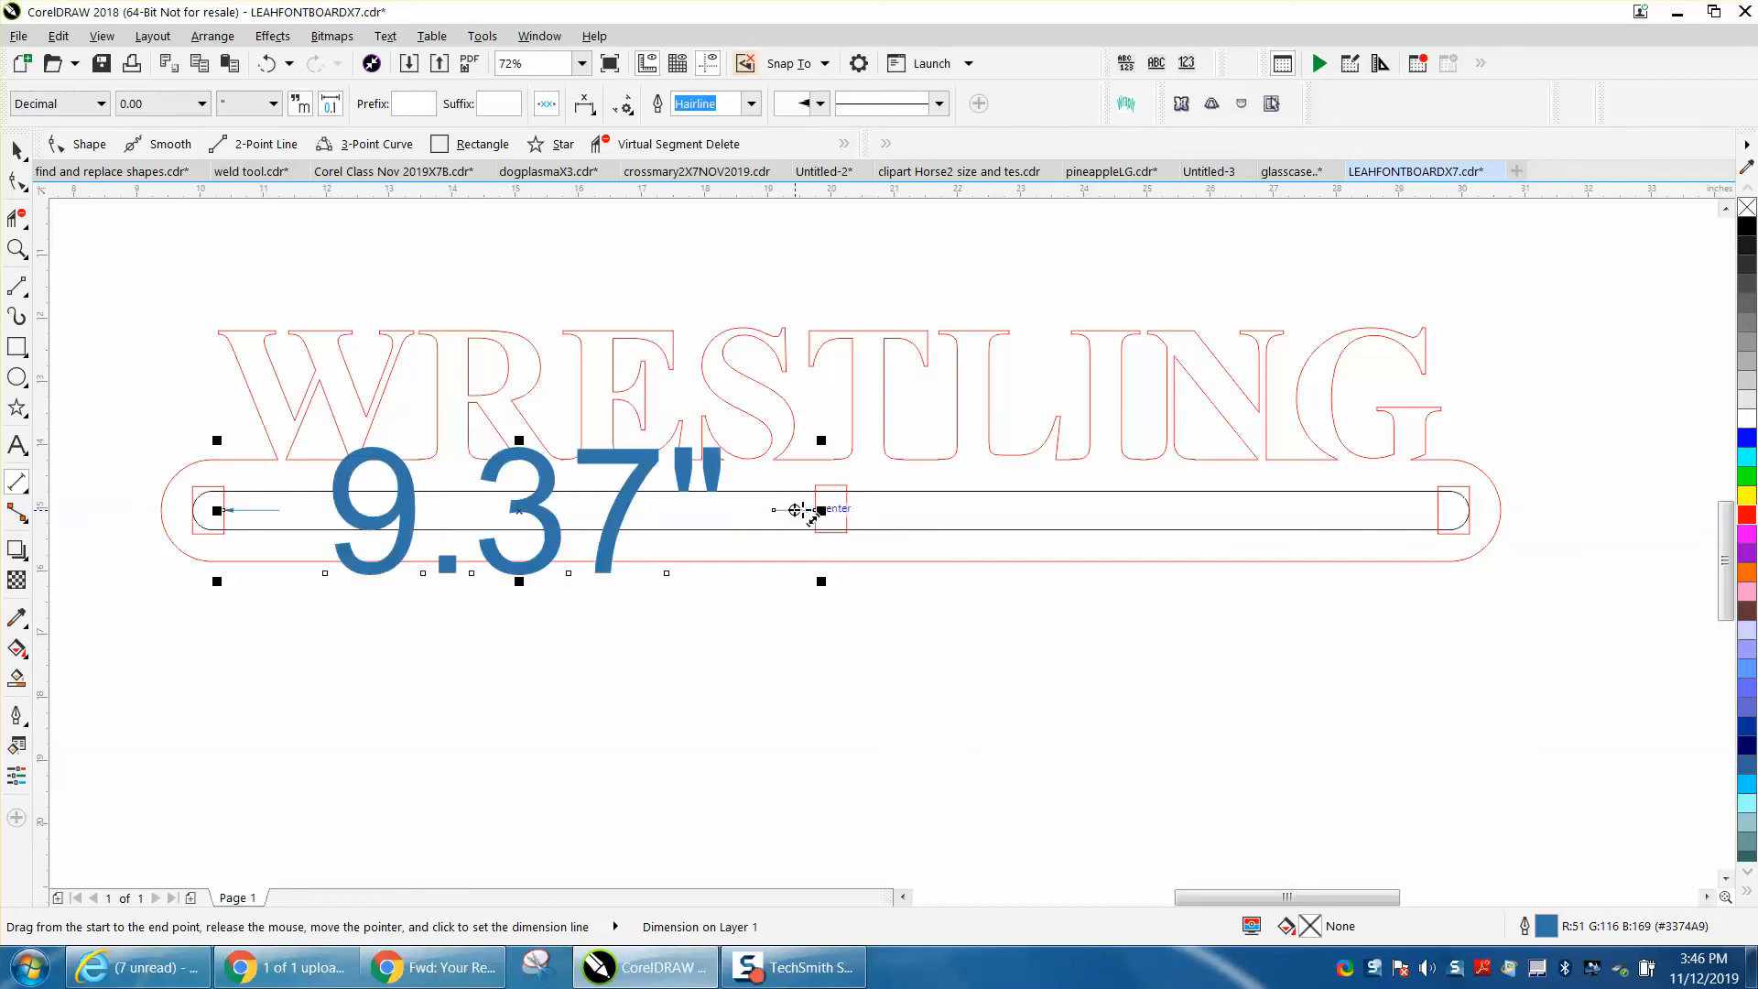
pyautogui.press('Delete')
pyautogui.click(16, 149)
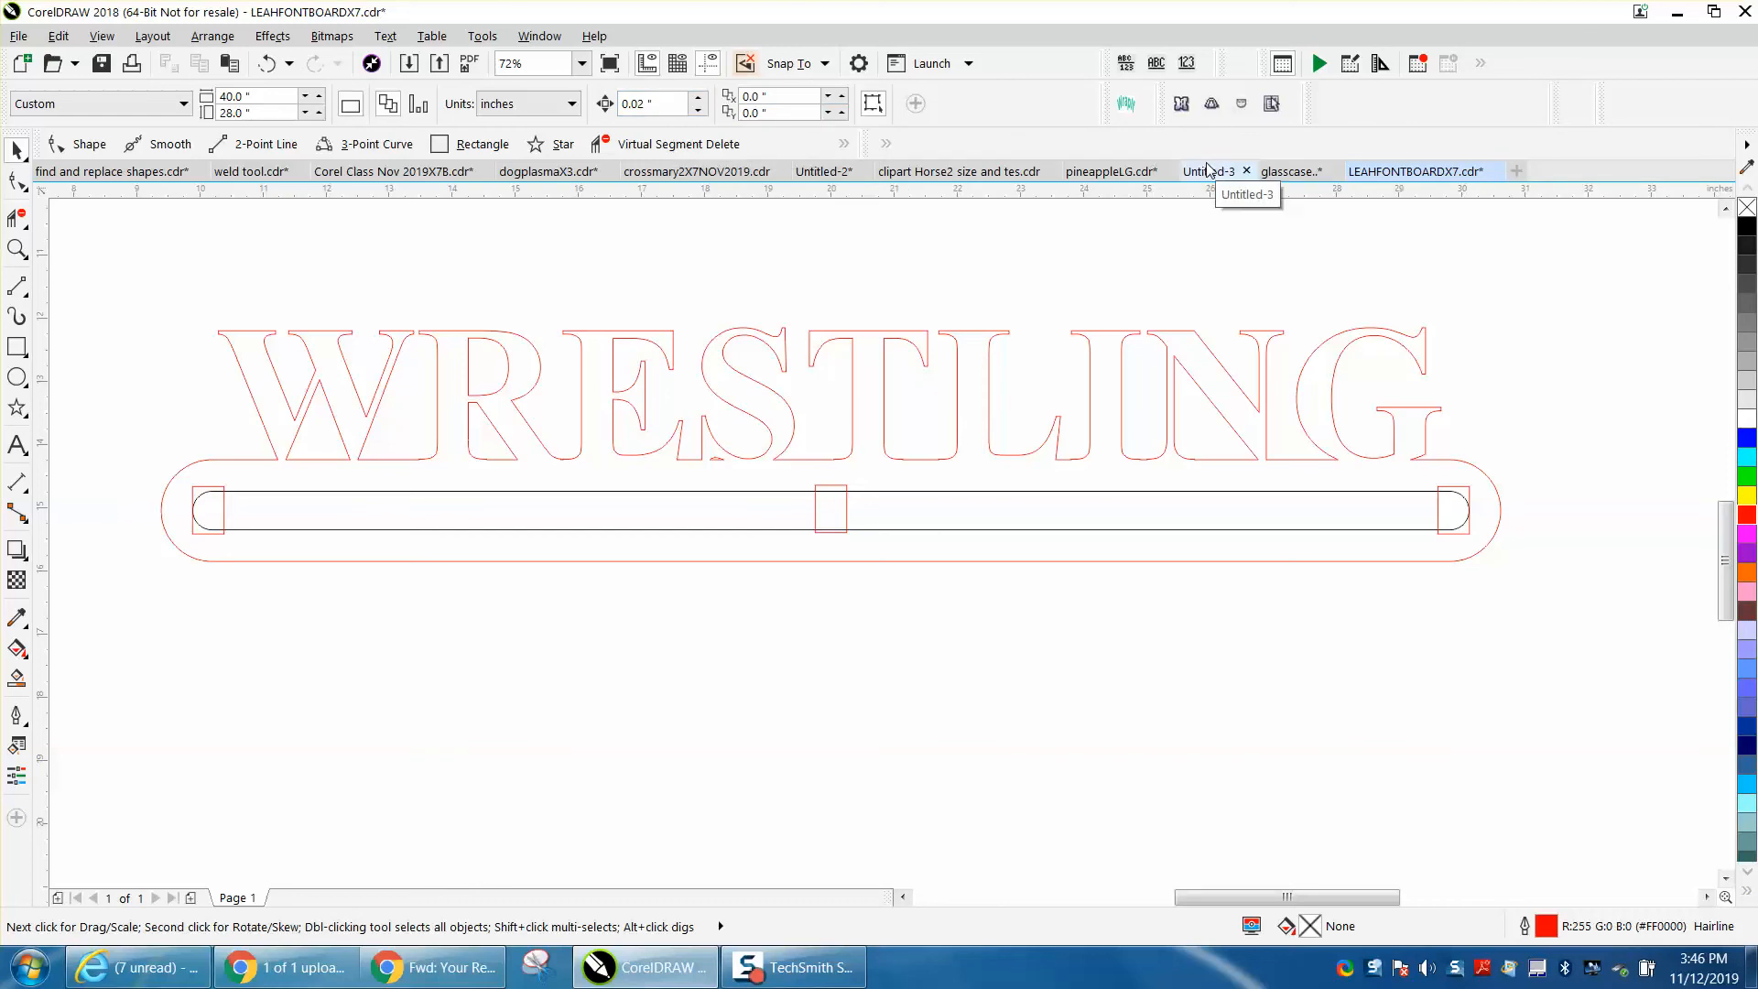
# Step: Divide 9.37 by 2 in Calculator and return to the drawing
pyautogui.write('9.37')
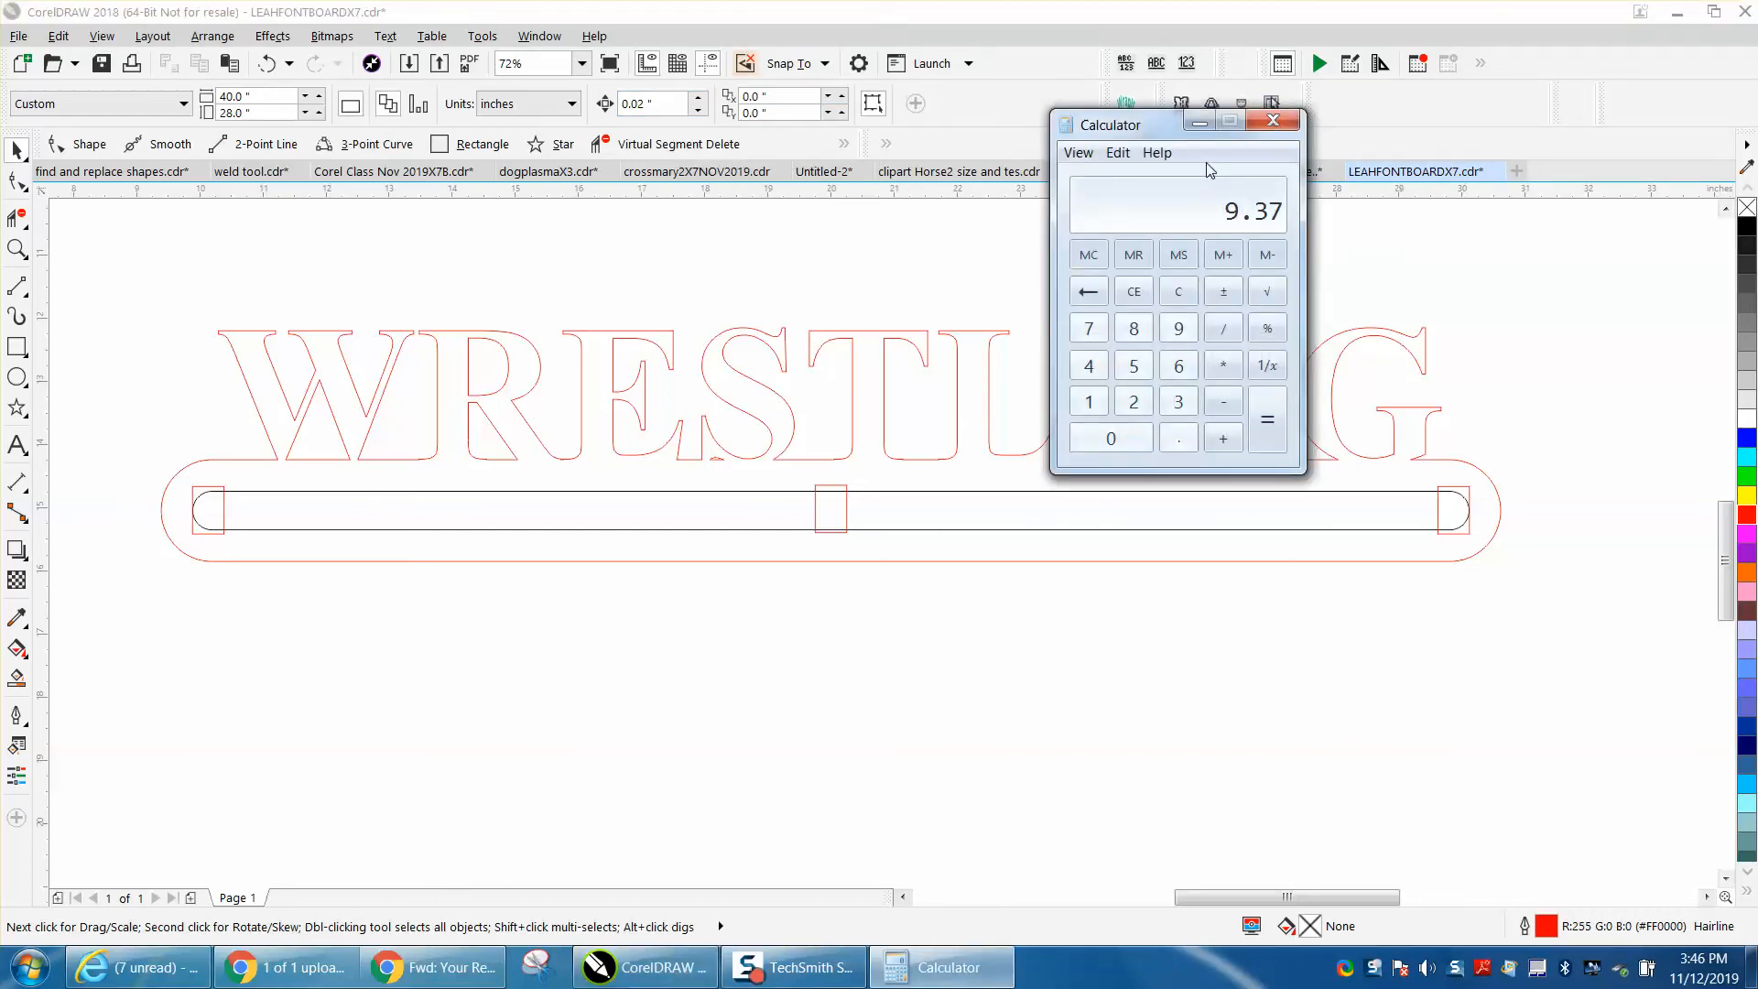
pyautogui.write('2')
pyautogui.press('Return')
pyautogui.click(1175, 250)
pyautogui.click(1015, 264)
# Step: Set the document's nudge distance to 4.685 inches
pyautogui.moveTo(658, 104); pyautogui.dragTo(561, 111)
pyautogui.write('4')
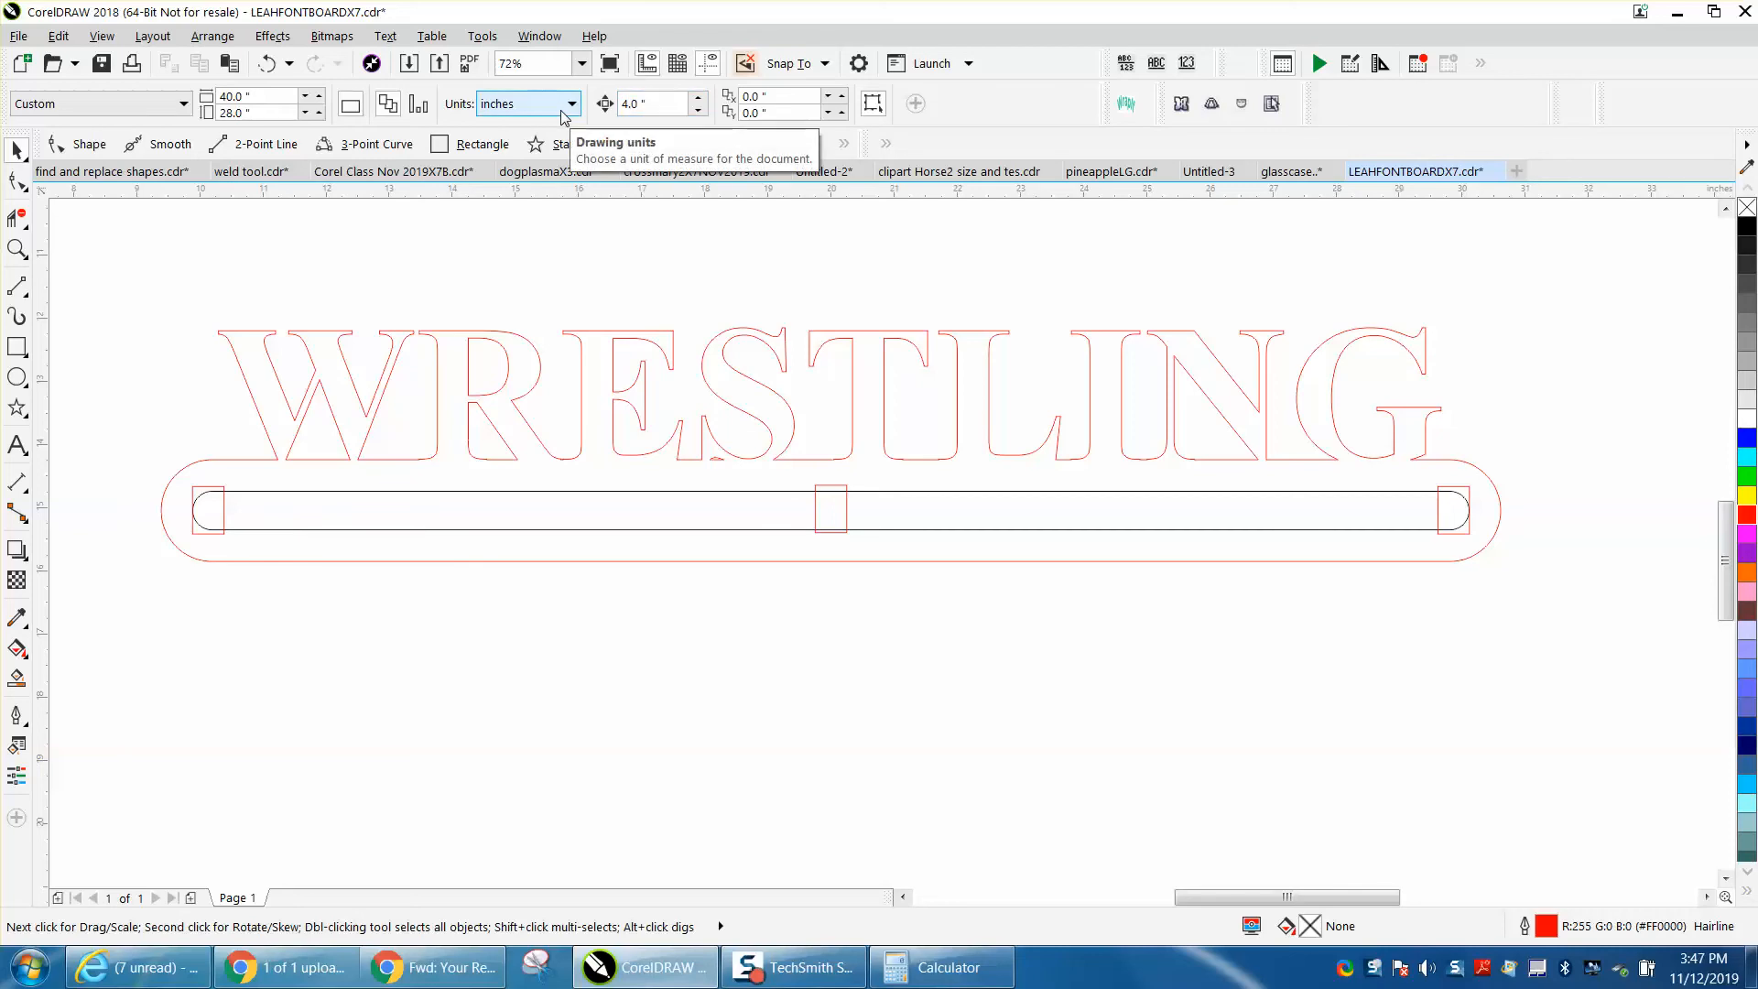
pyautogui.moveTo(652, 104); pyautogui.dragTo(591, 105)
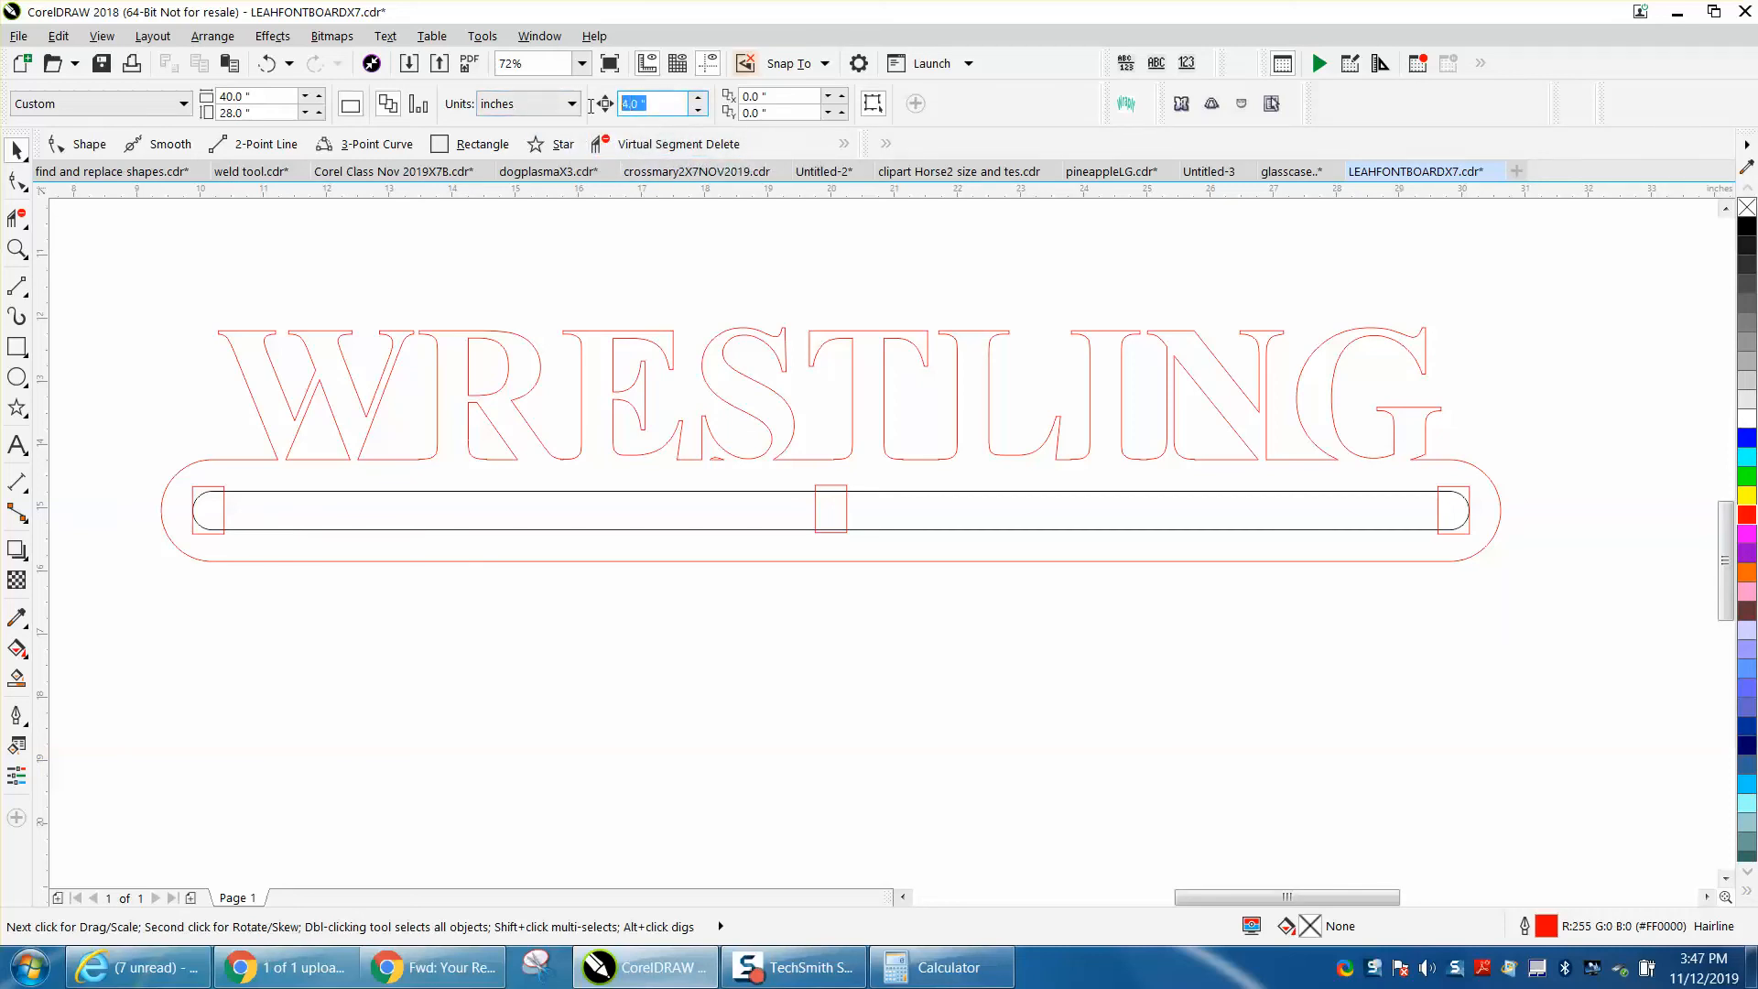
pyautogui.write('4.685')
pyautogui.press('Return')
# Step: Nudge the left-end rectangle right and the right-end rectangle left by 4.685 inches each, toward the center support
pyautogui.click(225, 502)
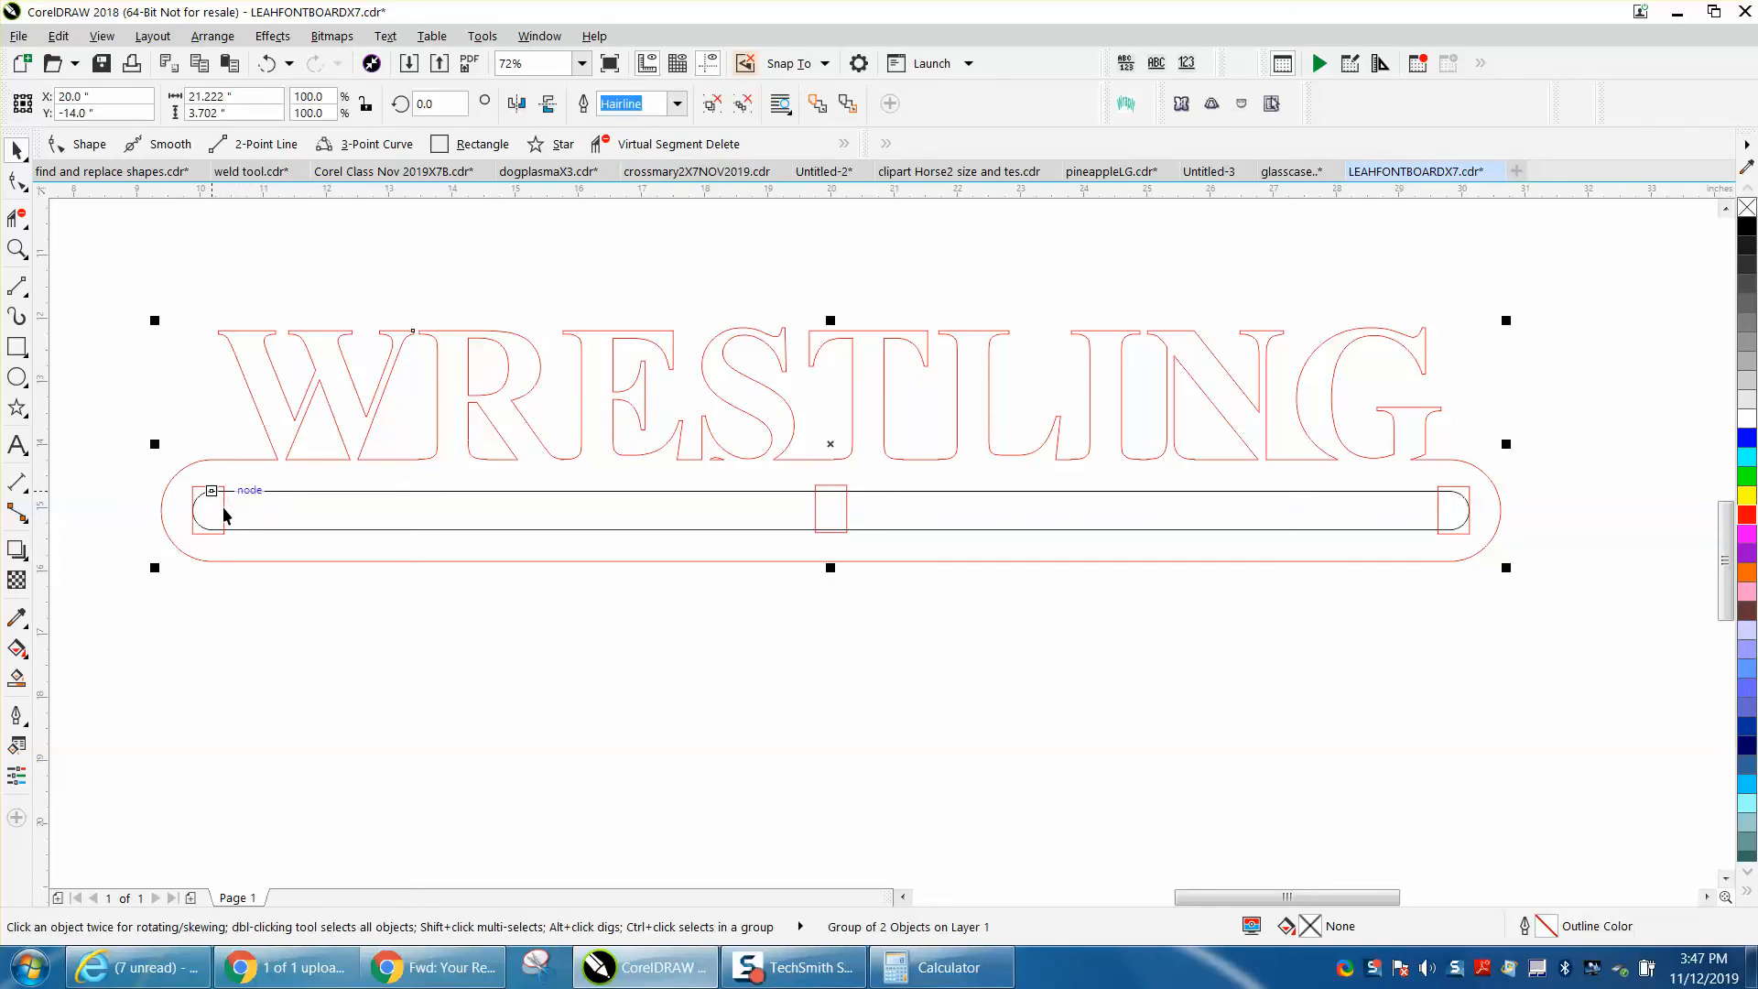
pyautogui.moveTo(174, 606); pyautogui.dragTo(229, 467)
pyautogui.press('Down')
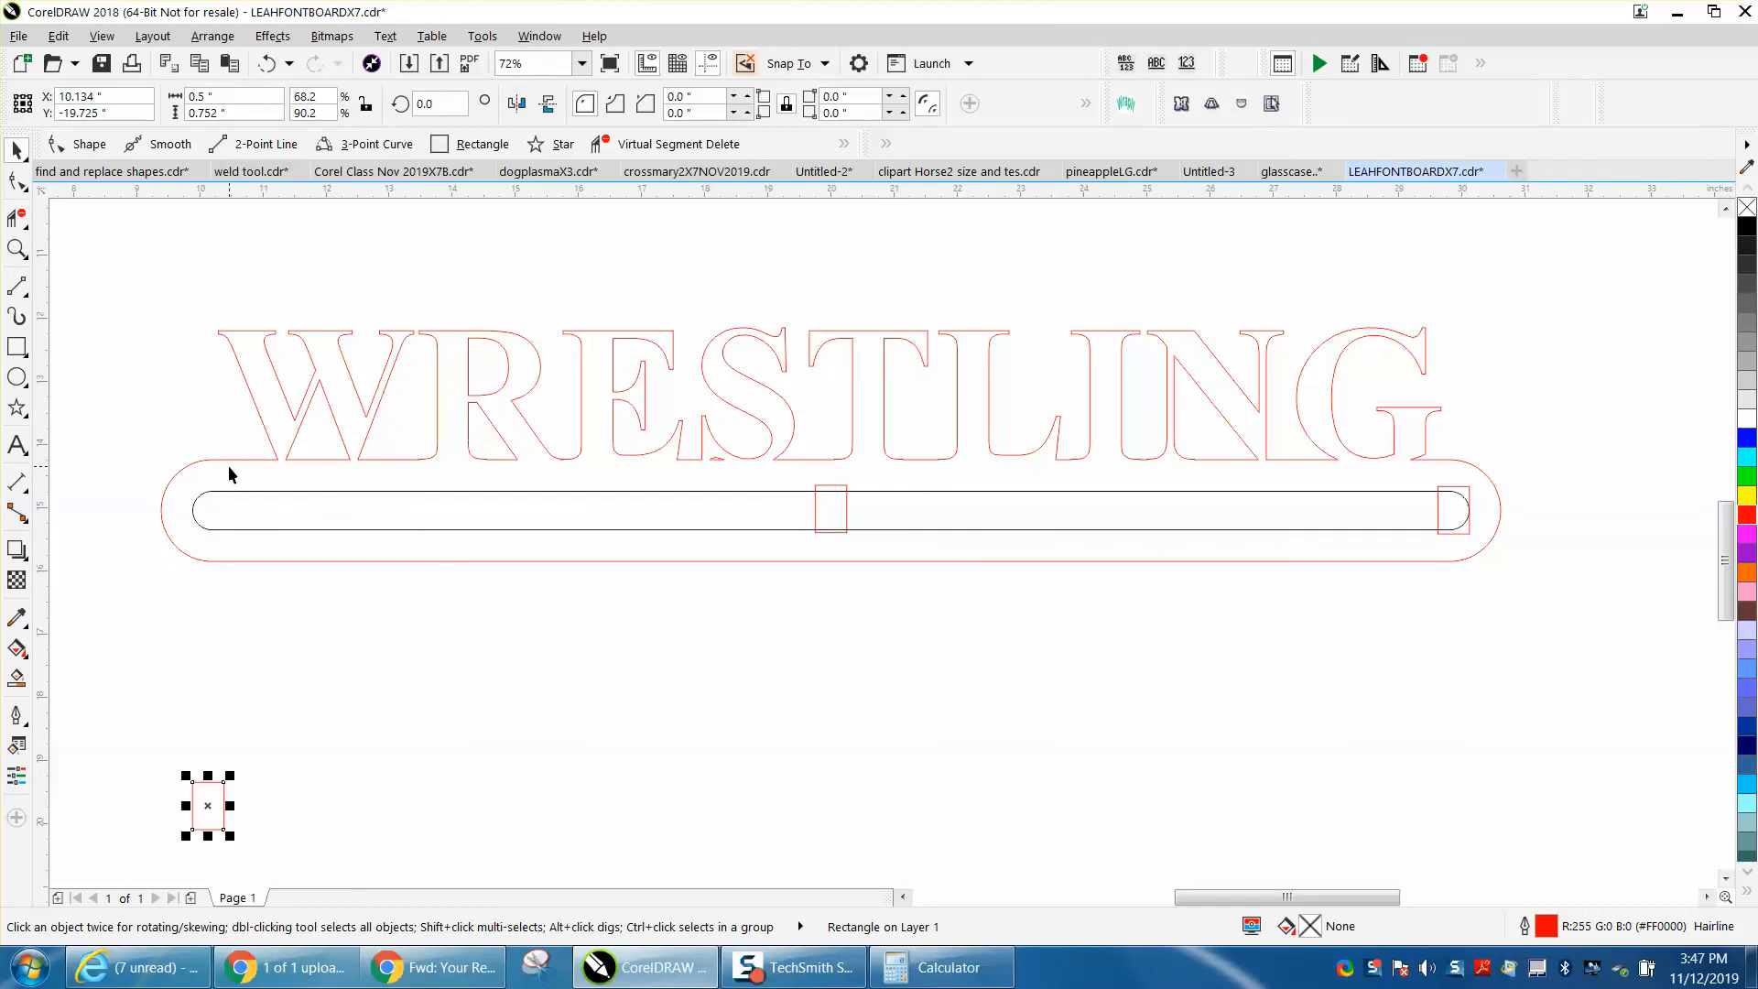
pyautogui.press('Up')
pyautogui.press('Right')
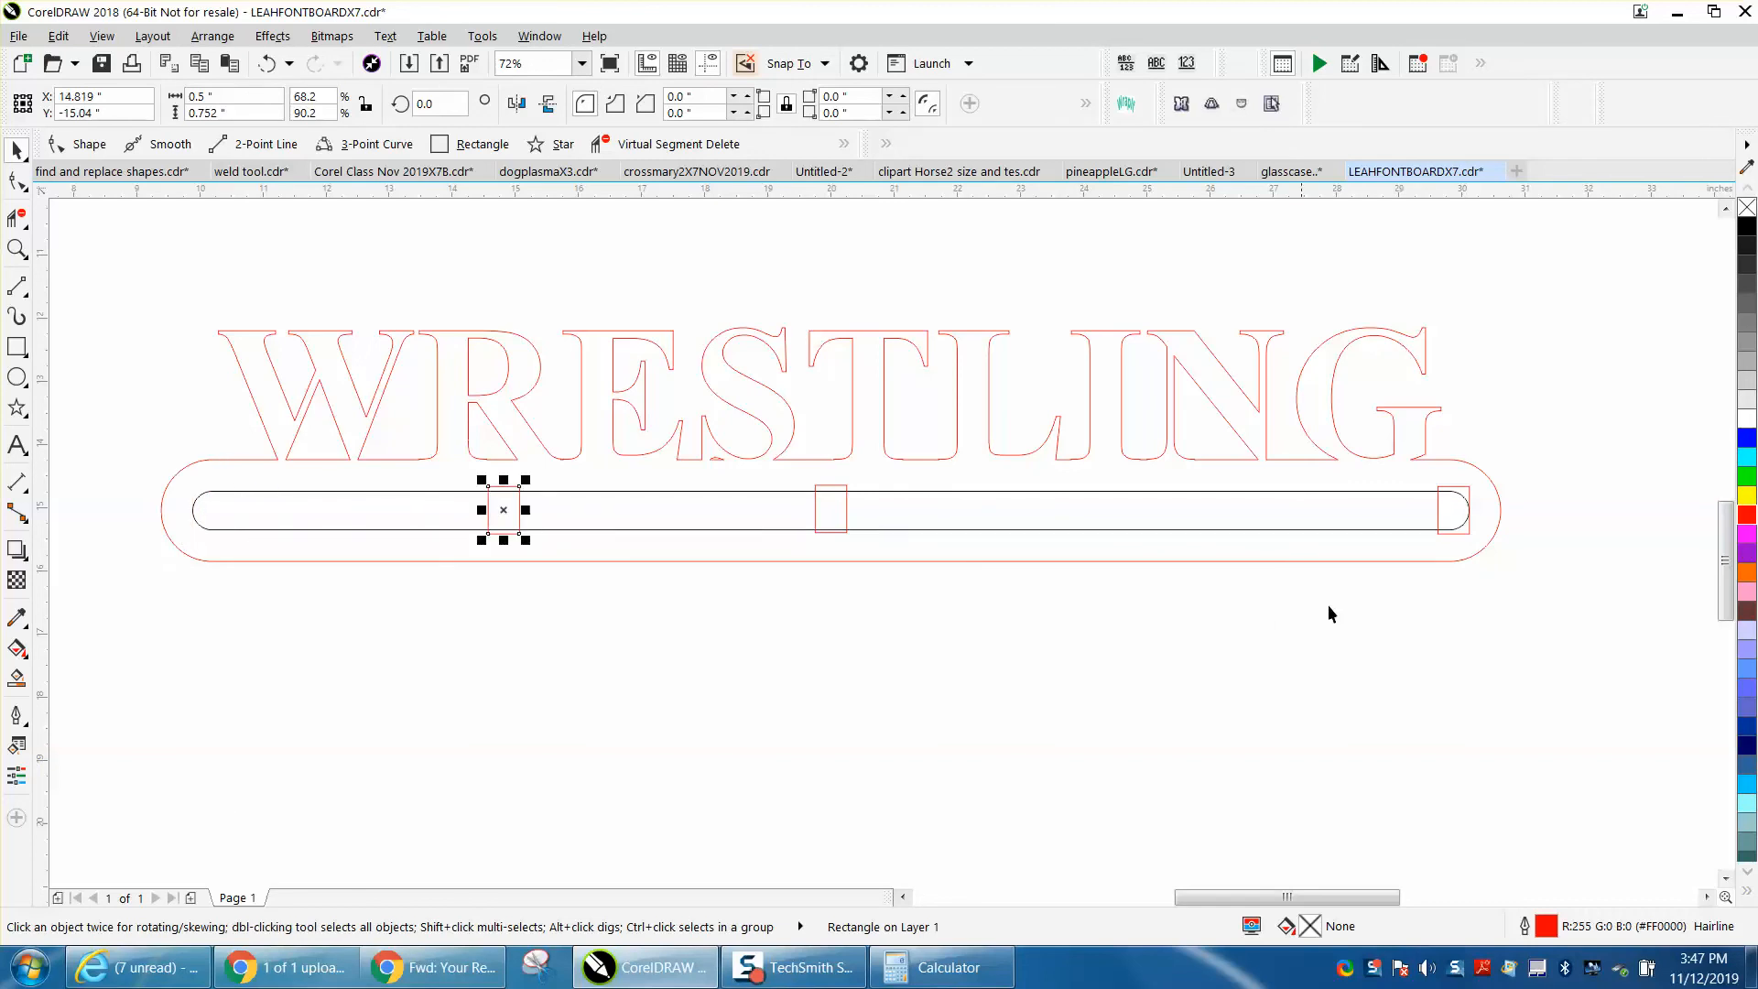
pyautogui.click(1439, 509)
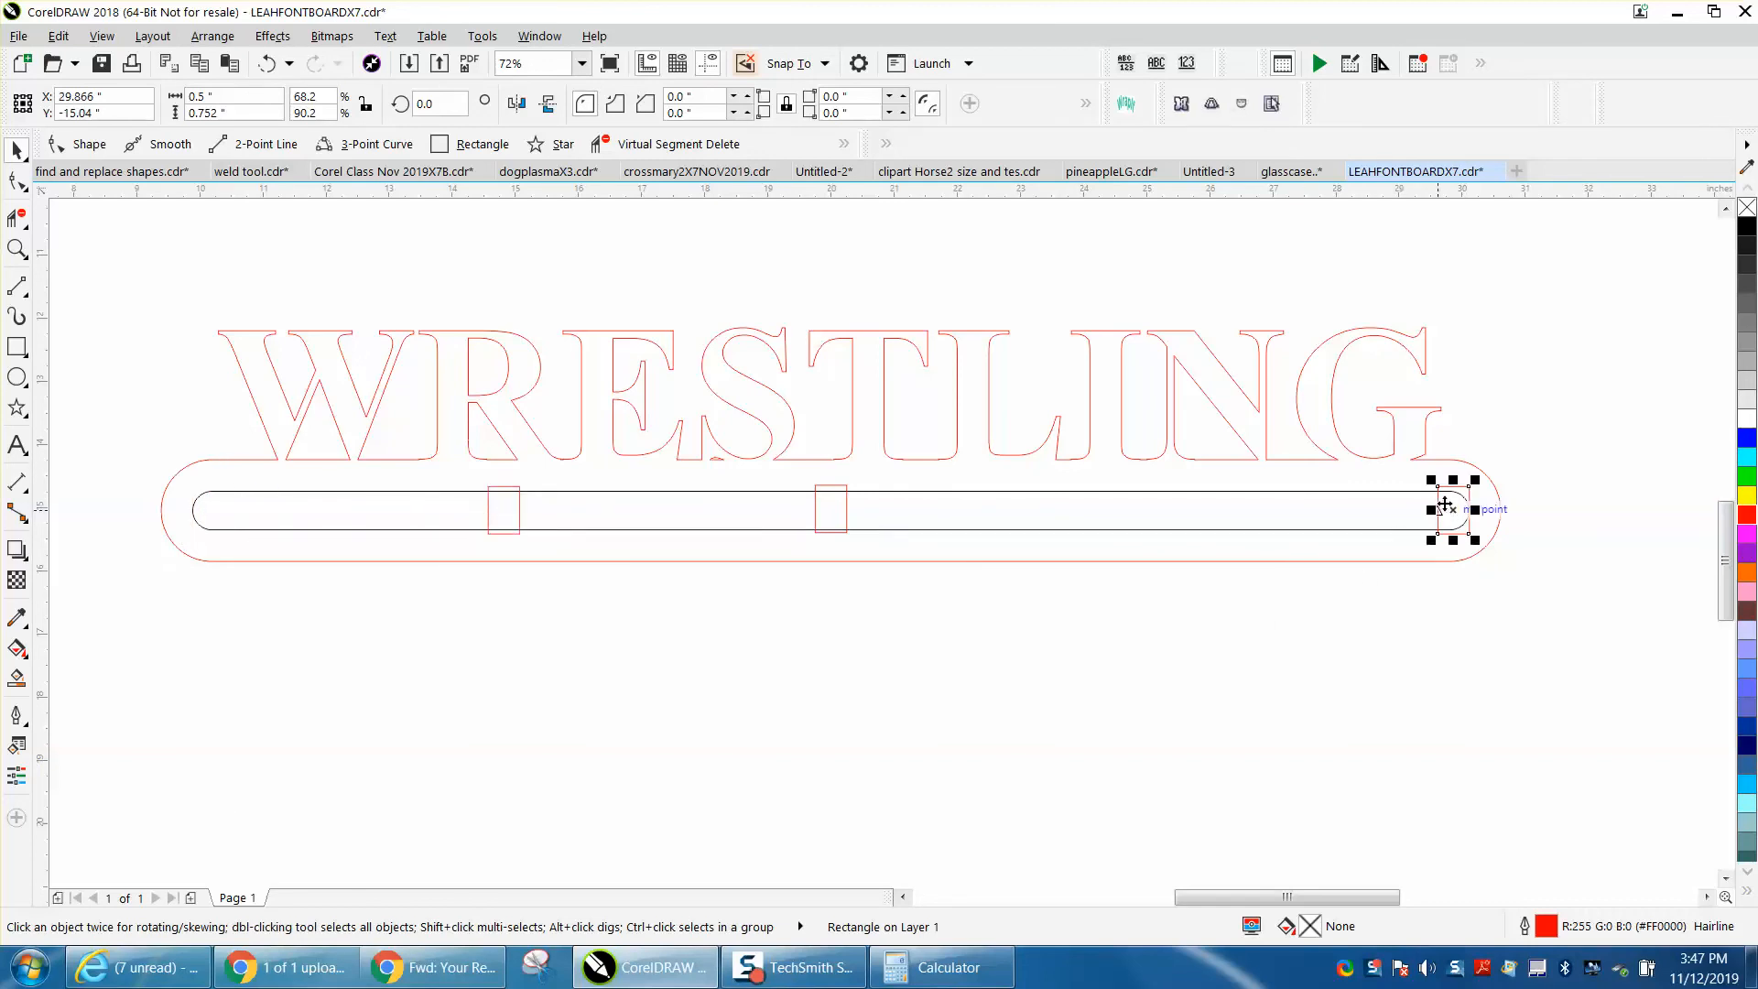
pyautogui.press('Left')
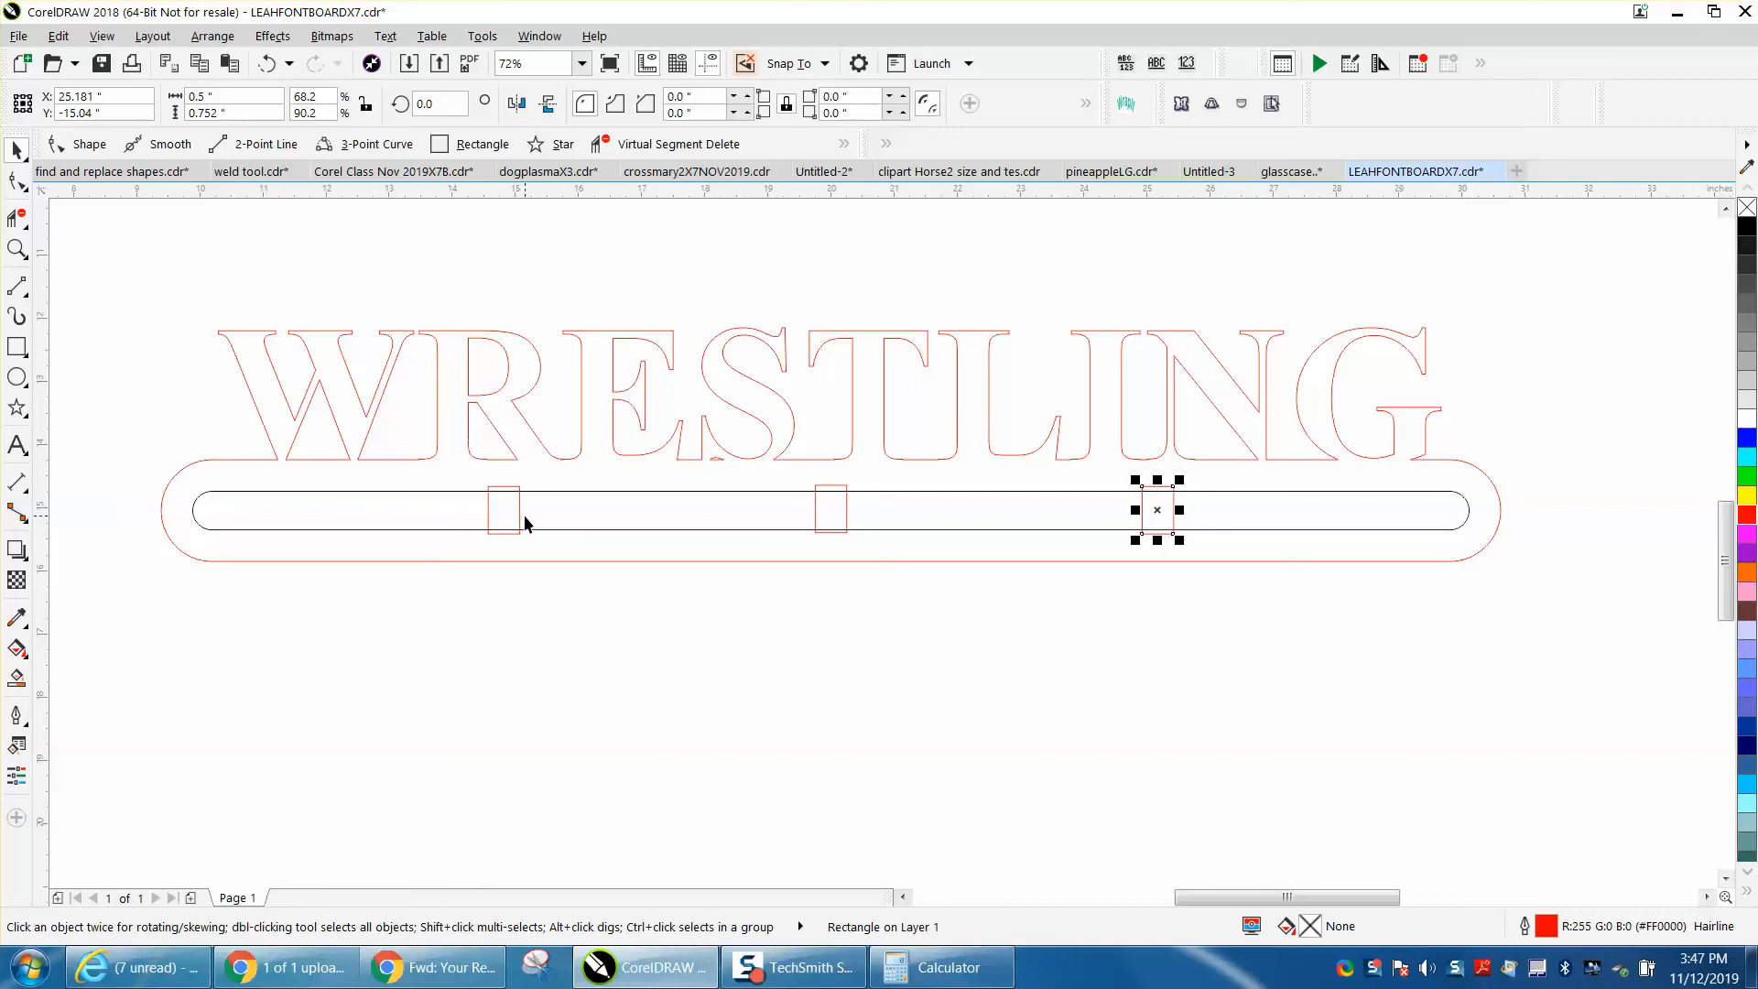
# Step: Set the nudge distance to 0.5 inch and nudge both outer rectangles down once so they cross the lower bar
pyautogui.click(559, 604)
pyautogui.moveTo(661, 104); pyautogui.dragTo(594, 103)
pyautogui.press('BackSpace')
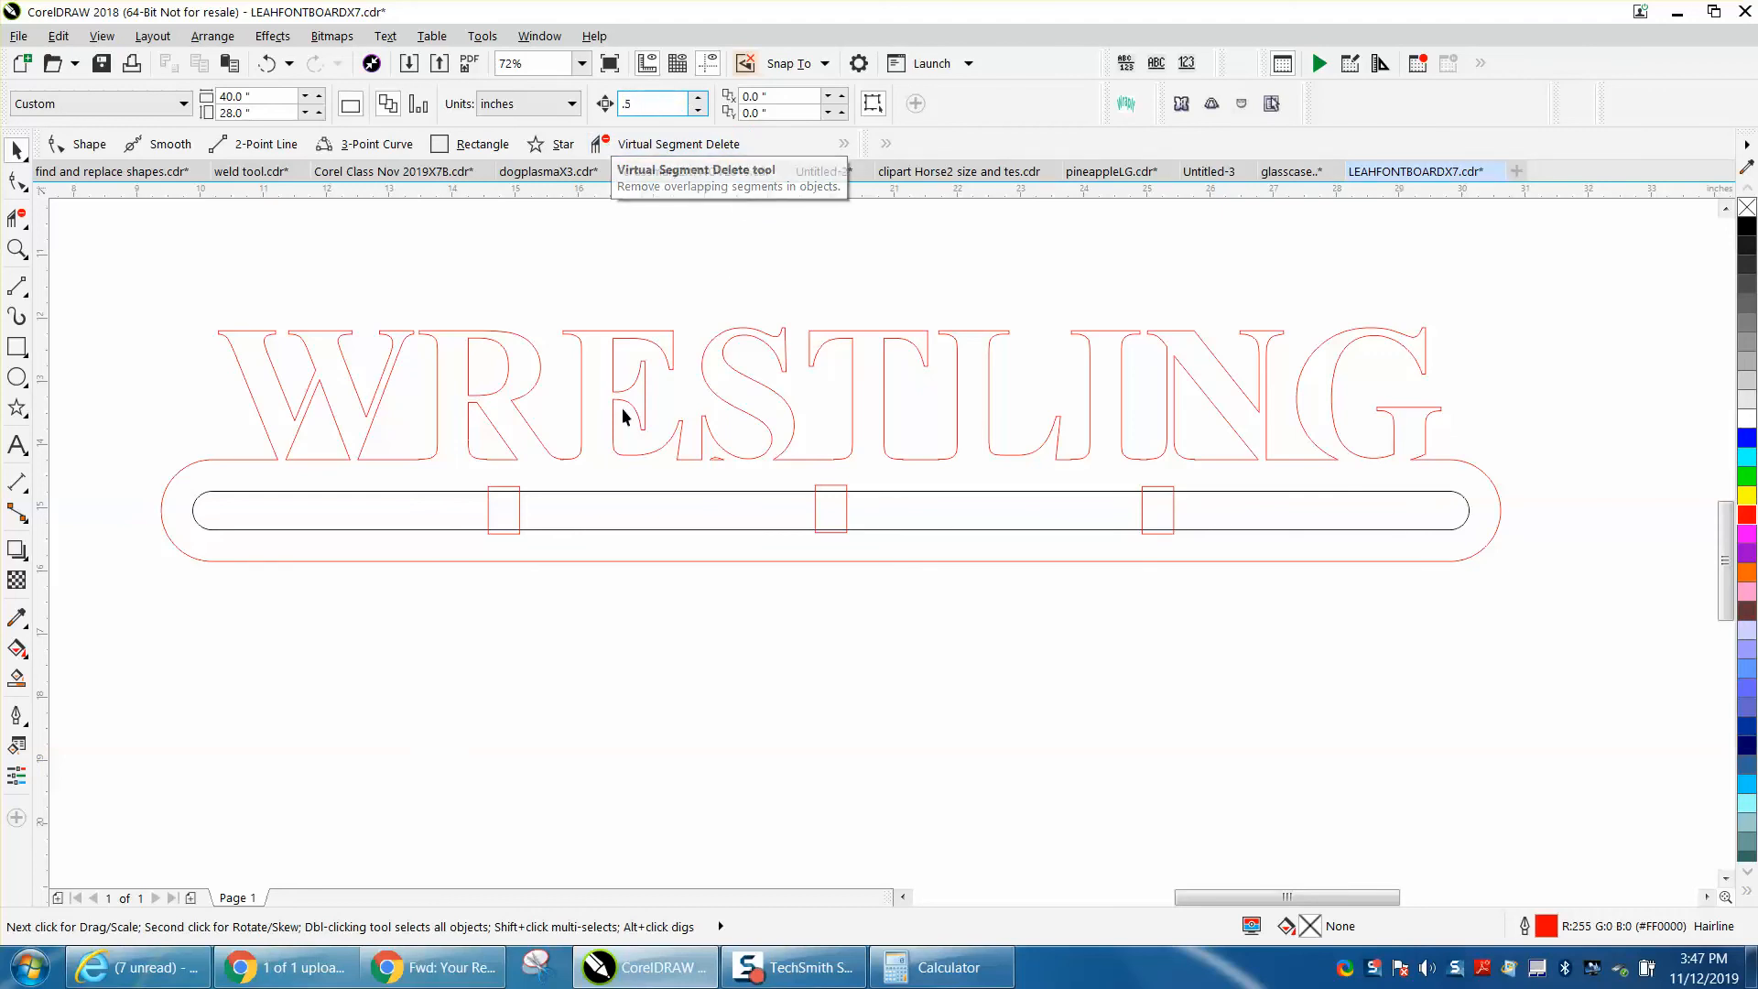
pyautogui.click(518, 491)
pyautogui.press('Down')
pyautogui.press('Down')
pyautogui.press('Up')
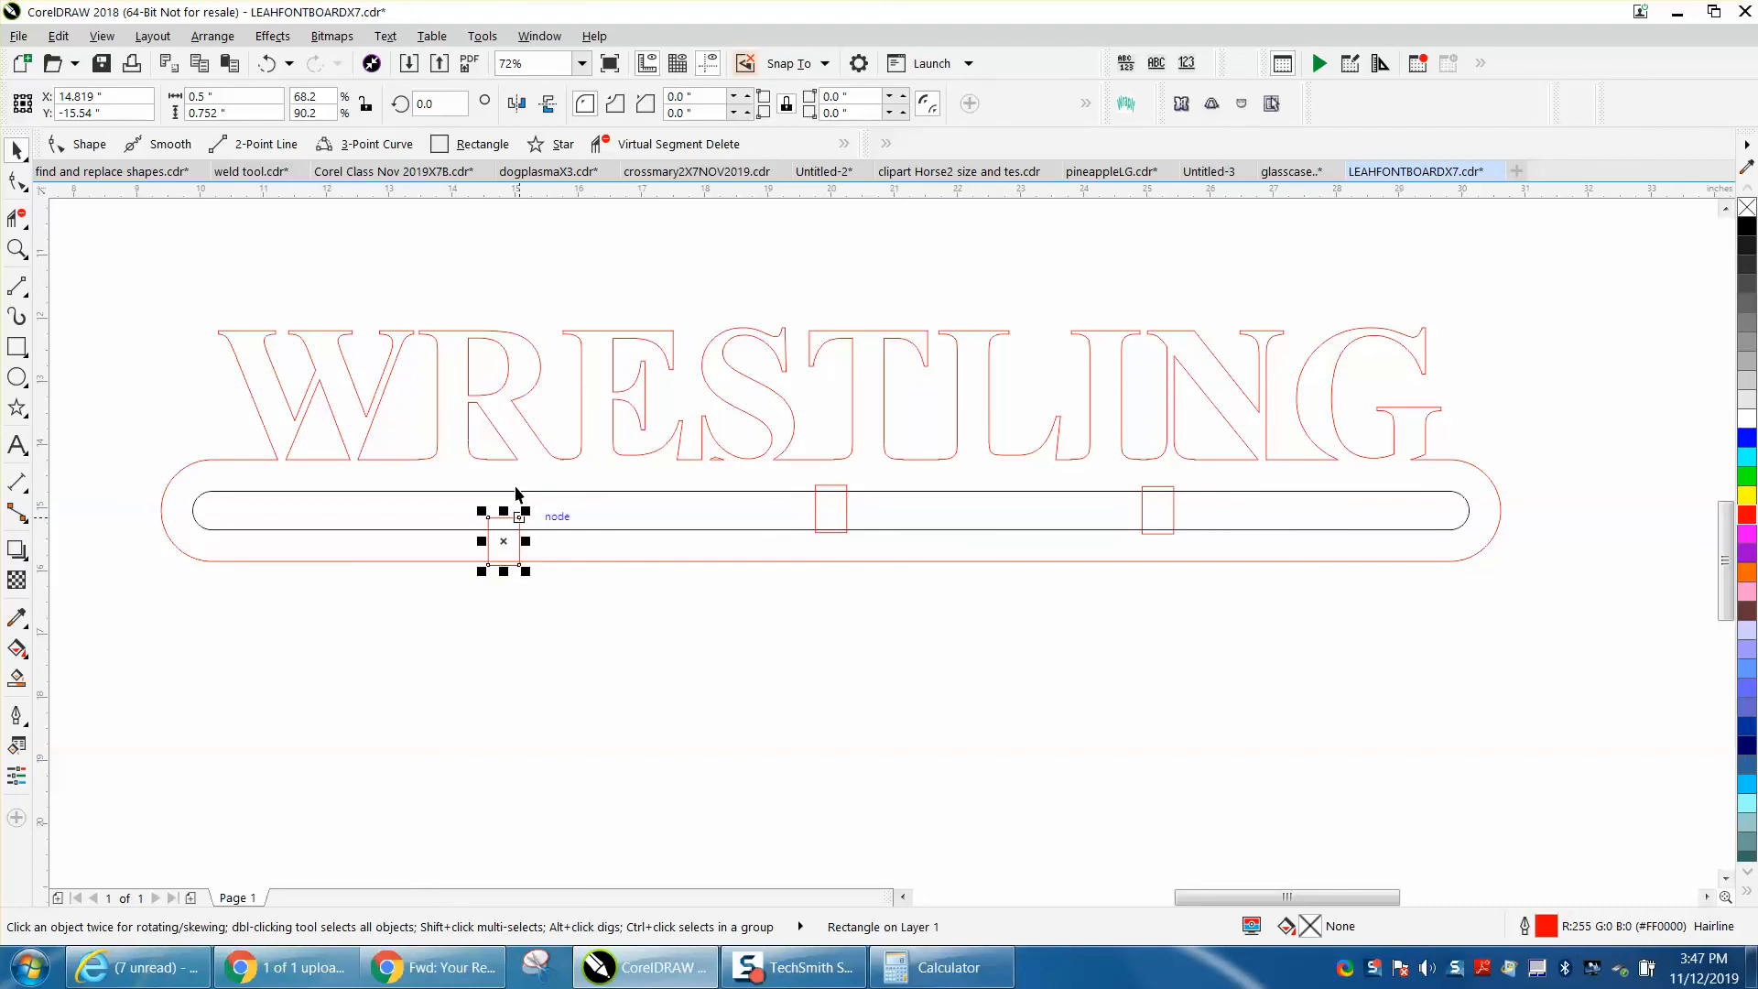
pyautogui.click(1160, 533)
pyautogui.press('Down')
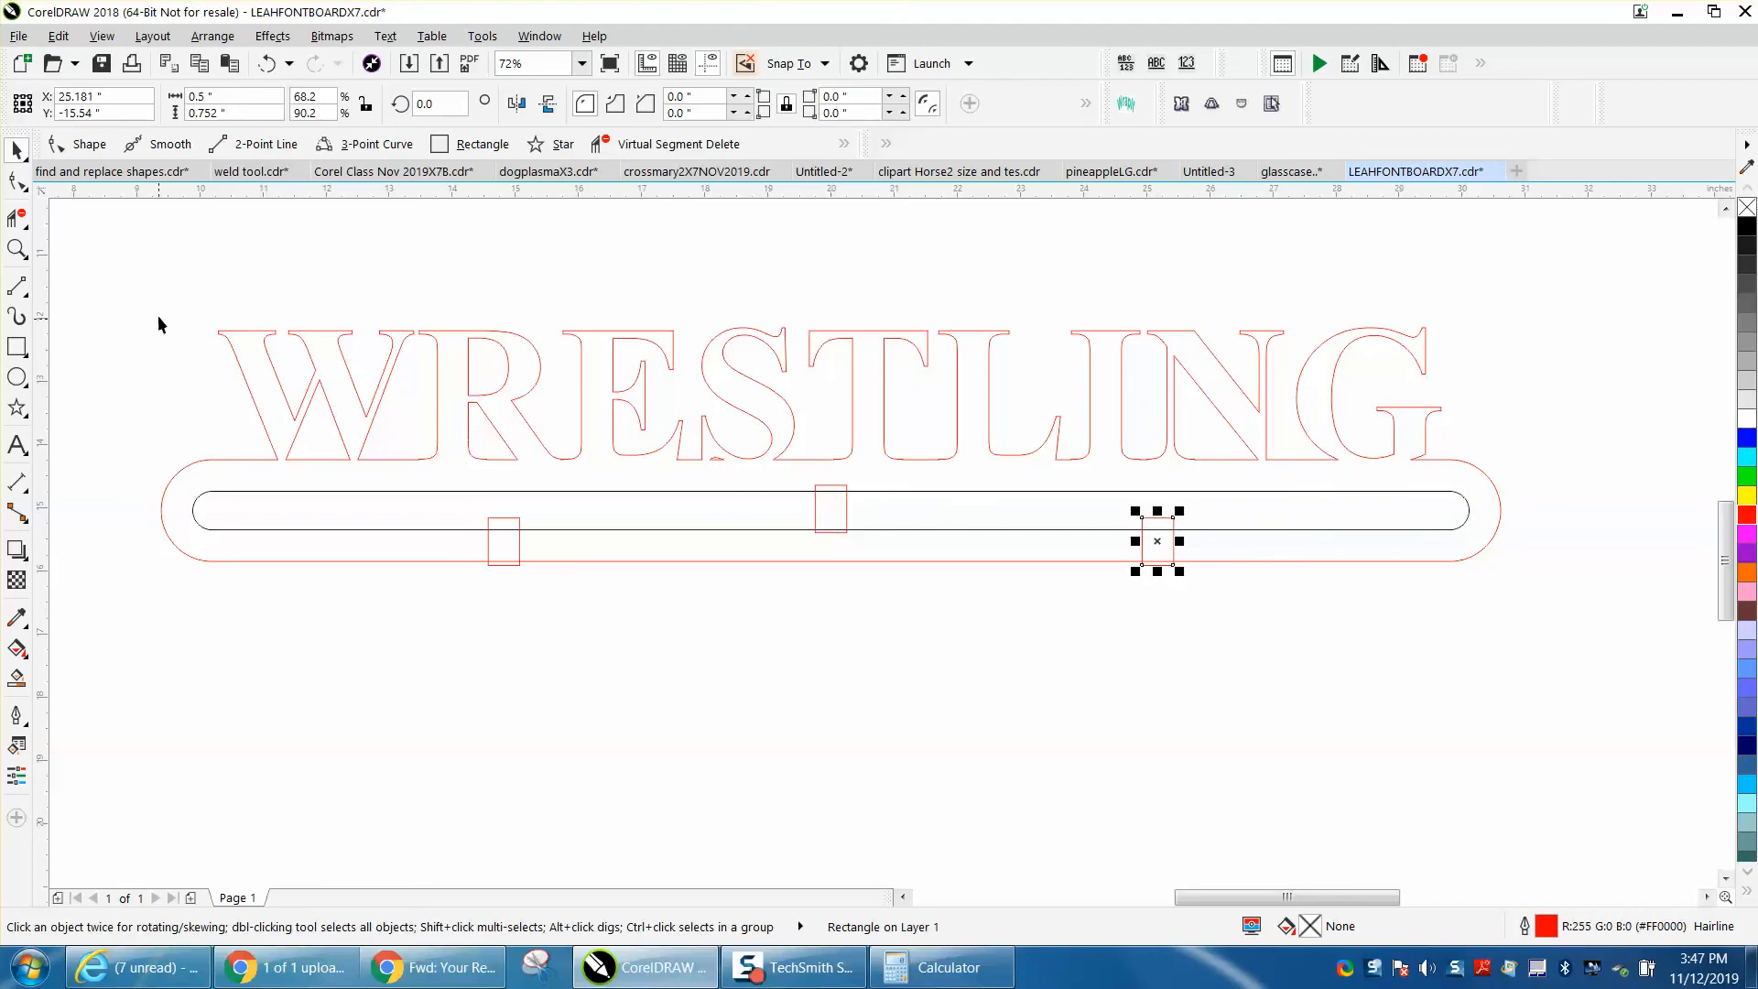
# Step: Use Virtual Segment Delete to trim the center rectangle into a support dividing the slot and remove the left rectangle's top inside the slot
pyautogui.click(16, 217)
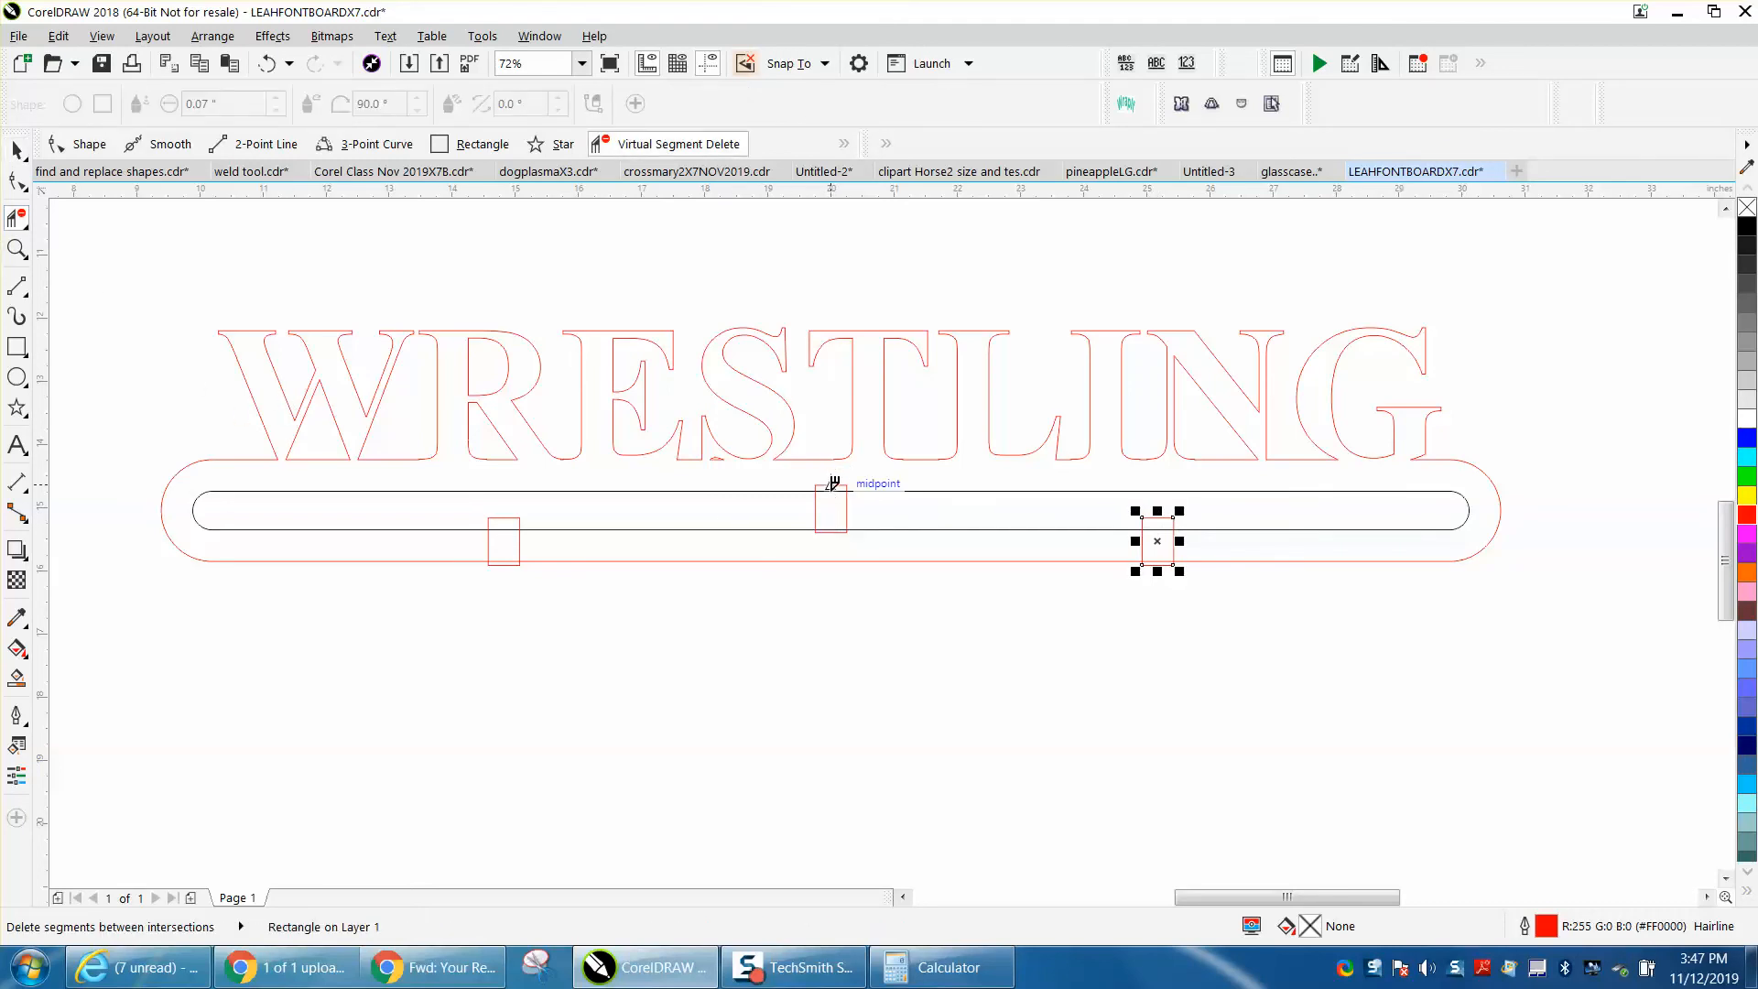
pyautogui.click(832, 521)
pyautogui.click(509, 518)
# Step: Undo the stray deletion and remove the overlapping segments at both outer rectangles to cut two open gaps in the lower bar
pyautogui.moveTo(502, 508); pyautogui.dragTo(519, 566)
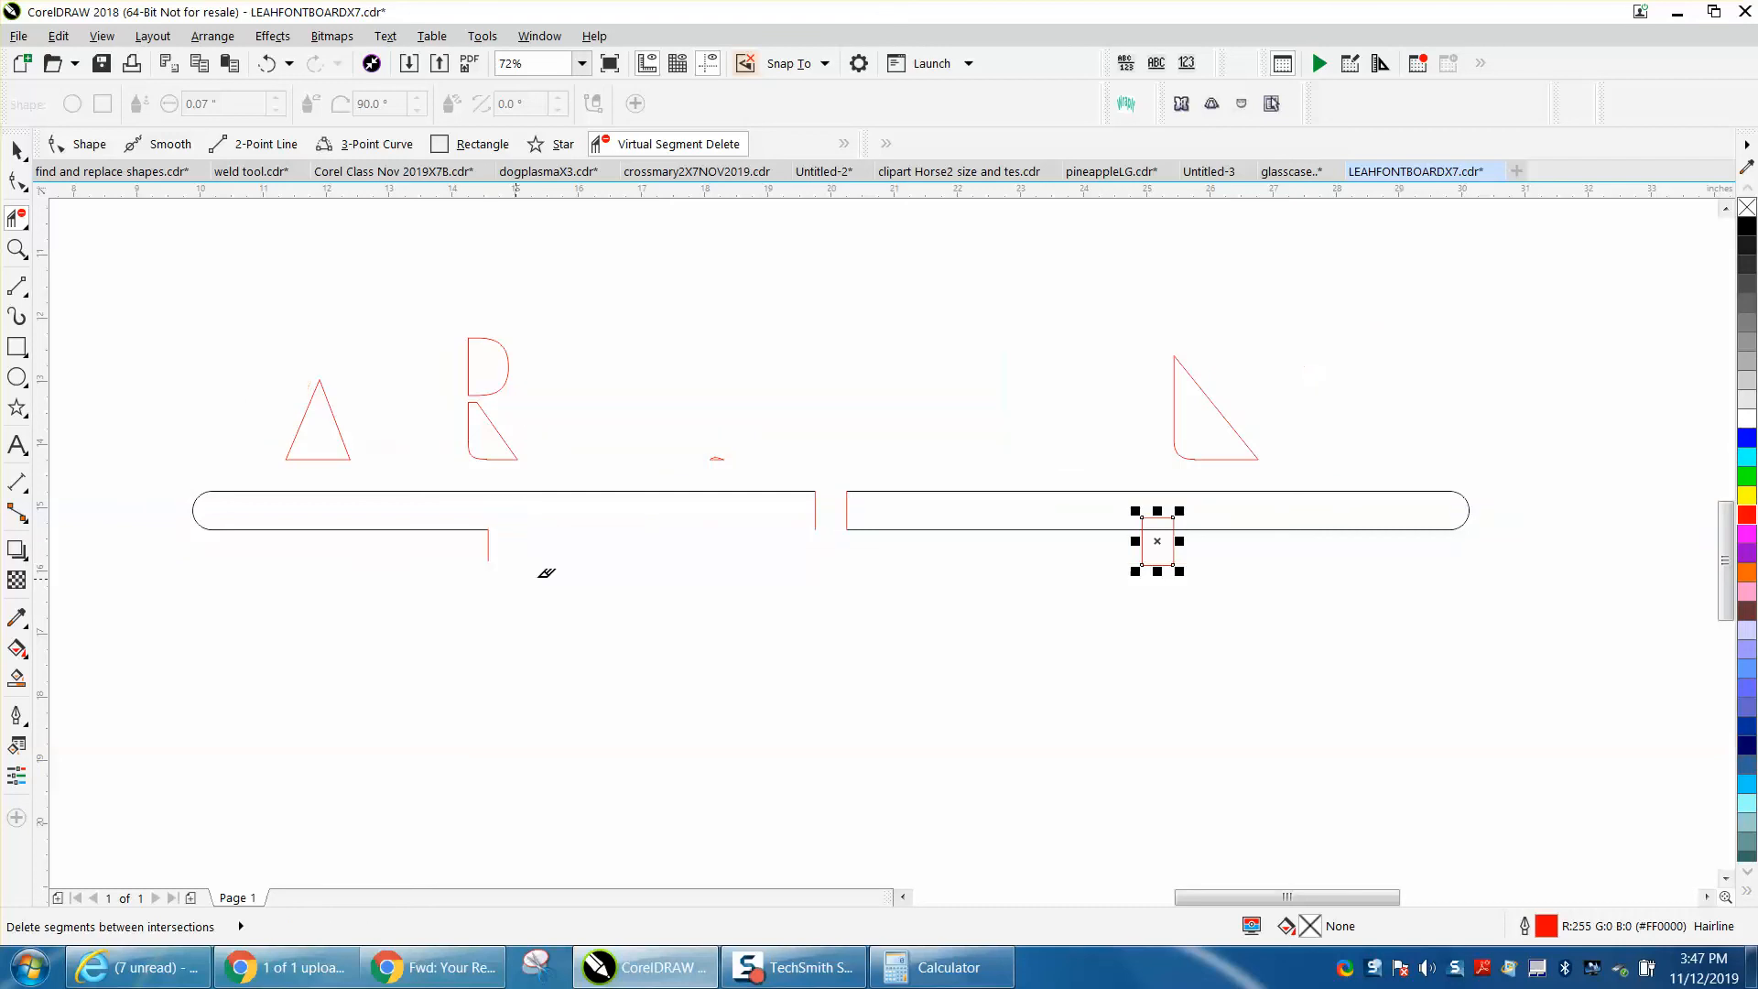
pyautogui.click(269, 63)
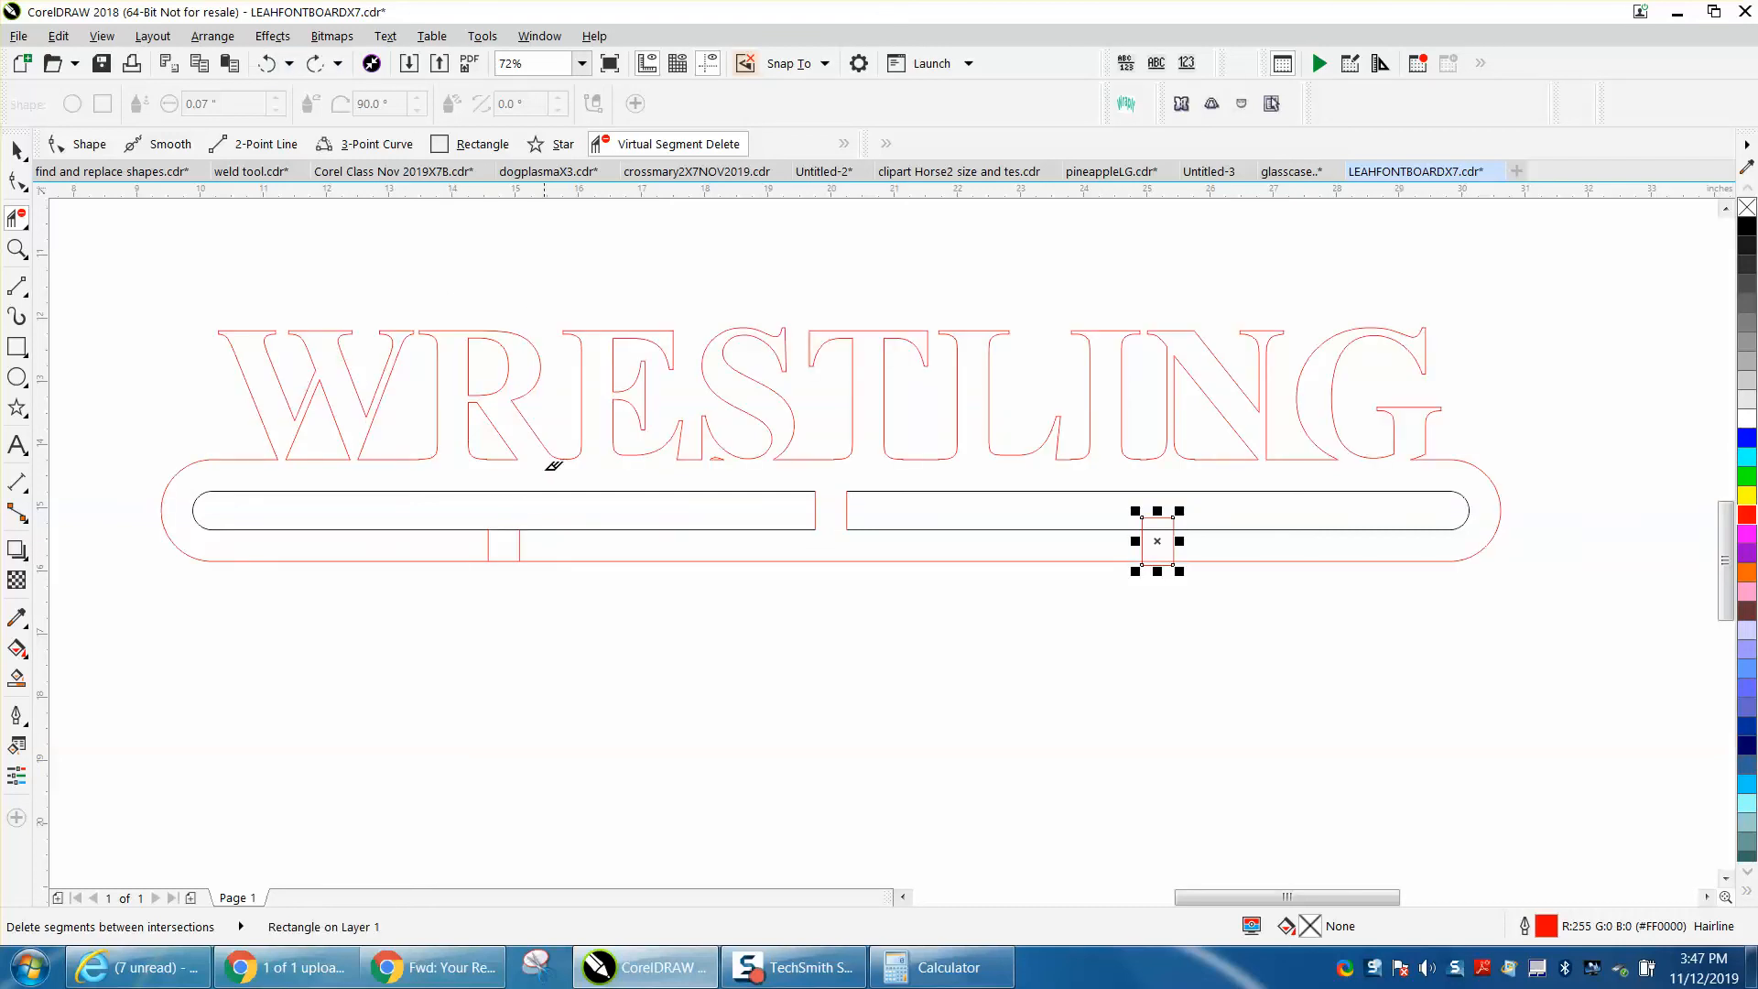
pyautogui.moveTo(503, 506); pyautogui.dragTo(503, 576)
pyautogui.moveTo(1159, 502); pyautogui.dragTo(1158, 586)
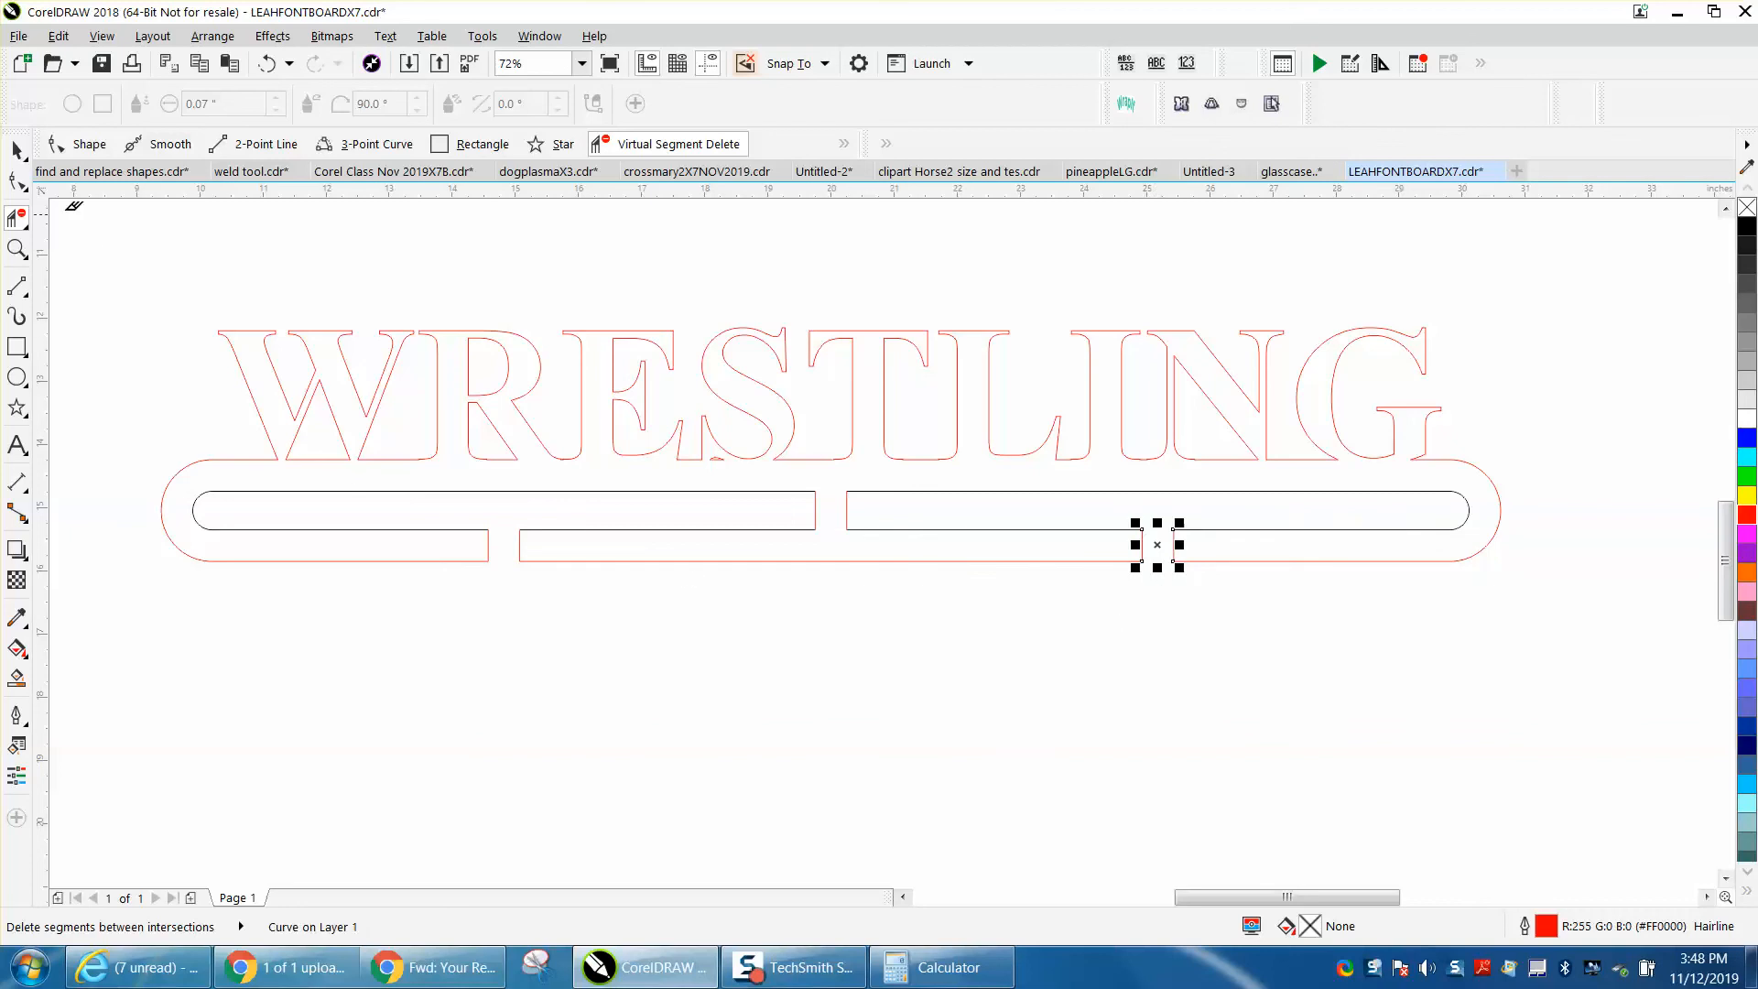
pyautogui.click(16, 150)
pyautogui.scroll(-2, 946, 673)
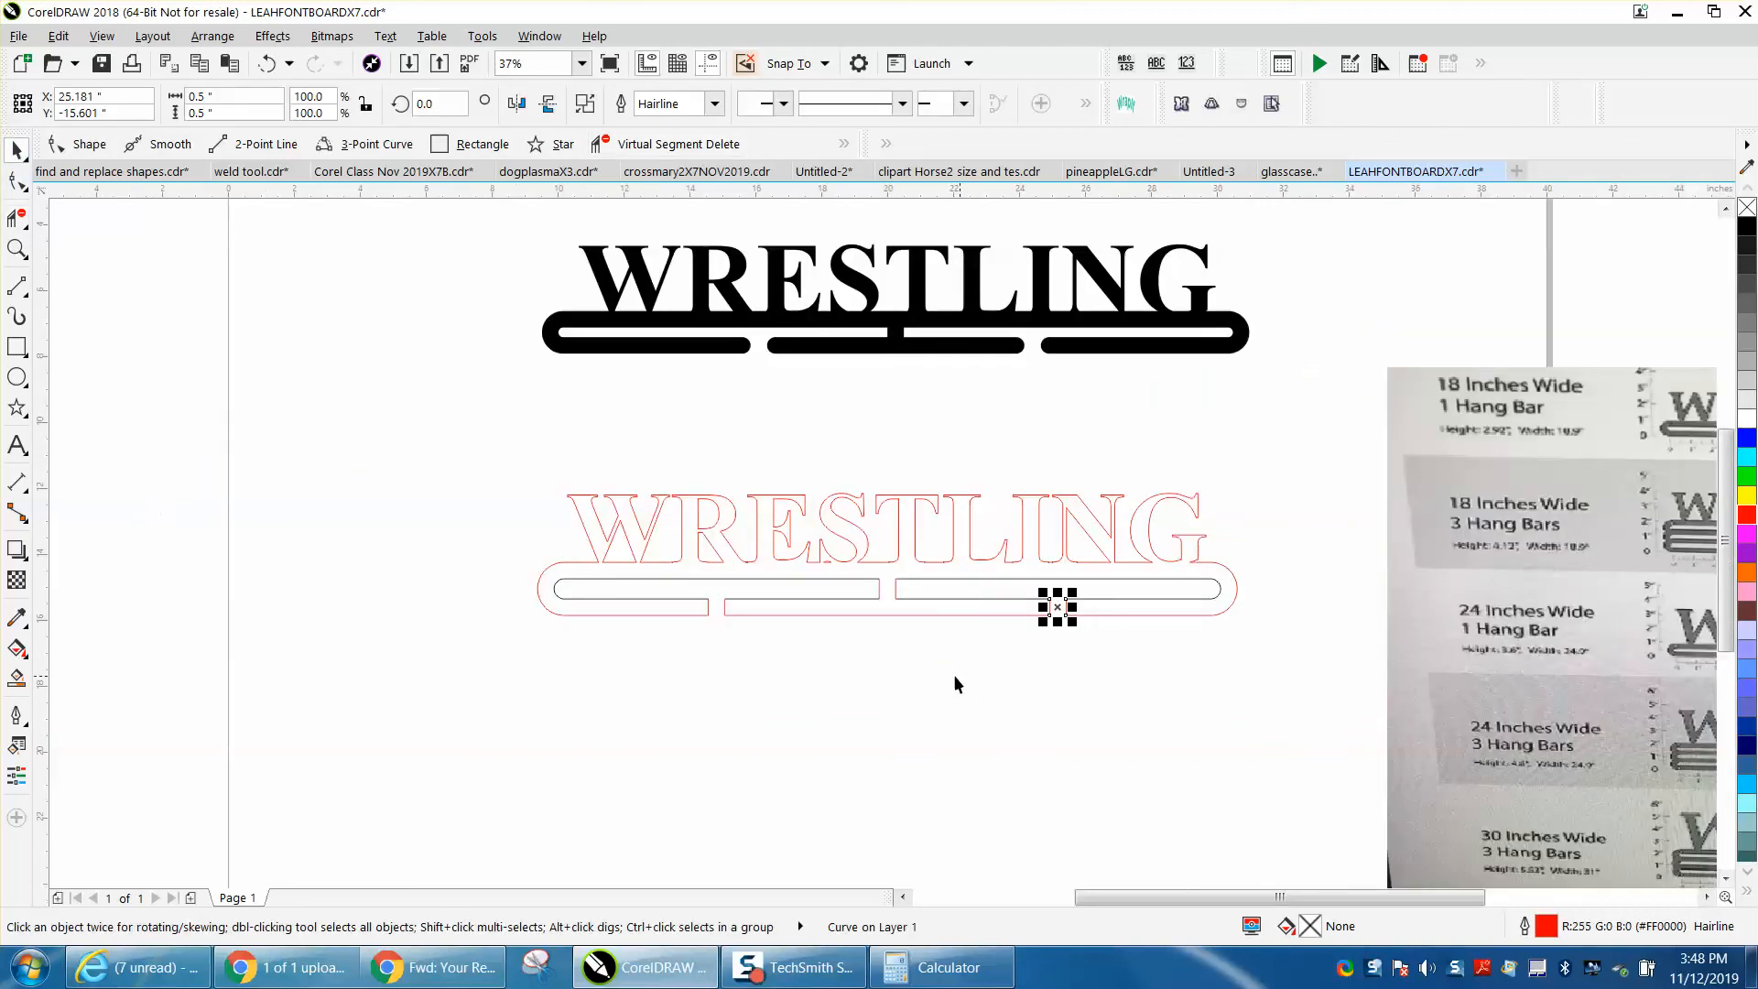
pyautogui.click(759, 650)
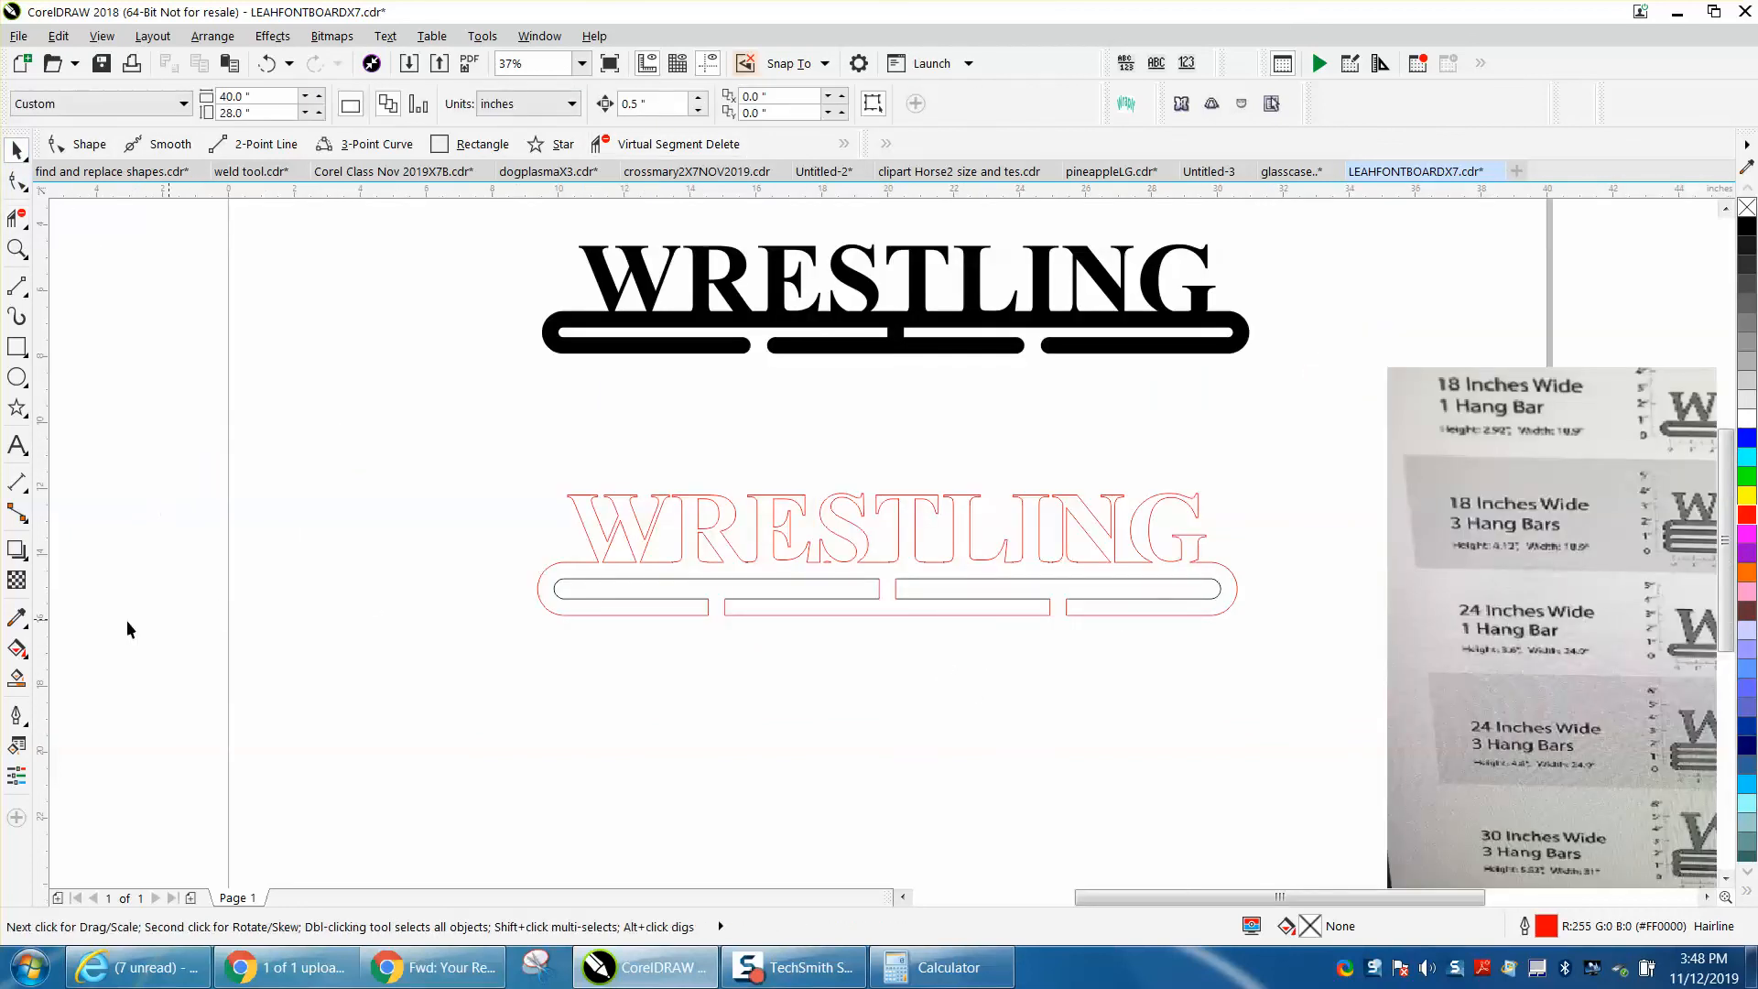
# Step: Smart-fill the hanger outline in black and nudge the filled shape down 4.5 inches, below the original outline
pyautogui.click(16, 677)
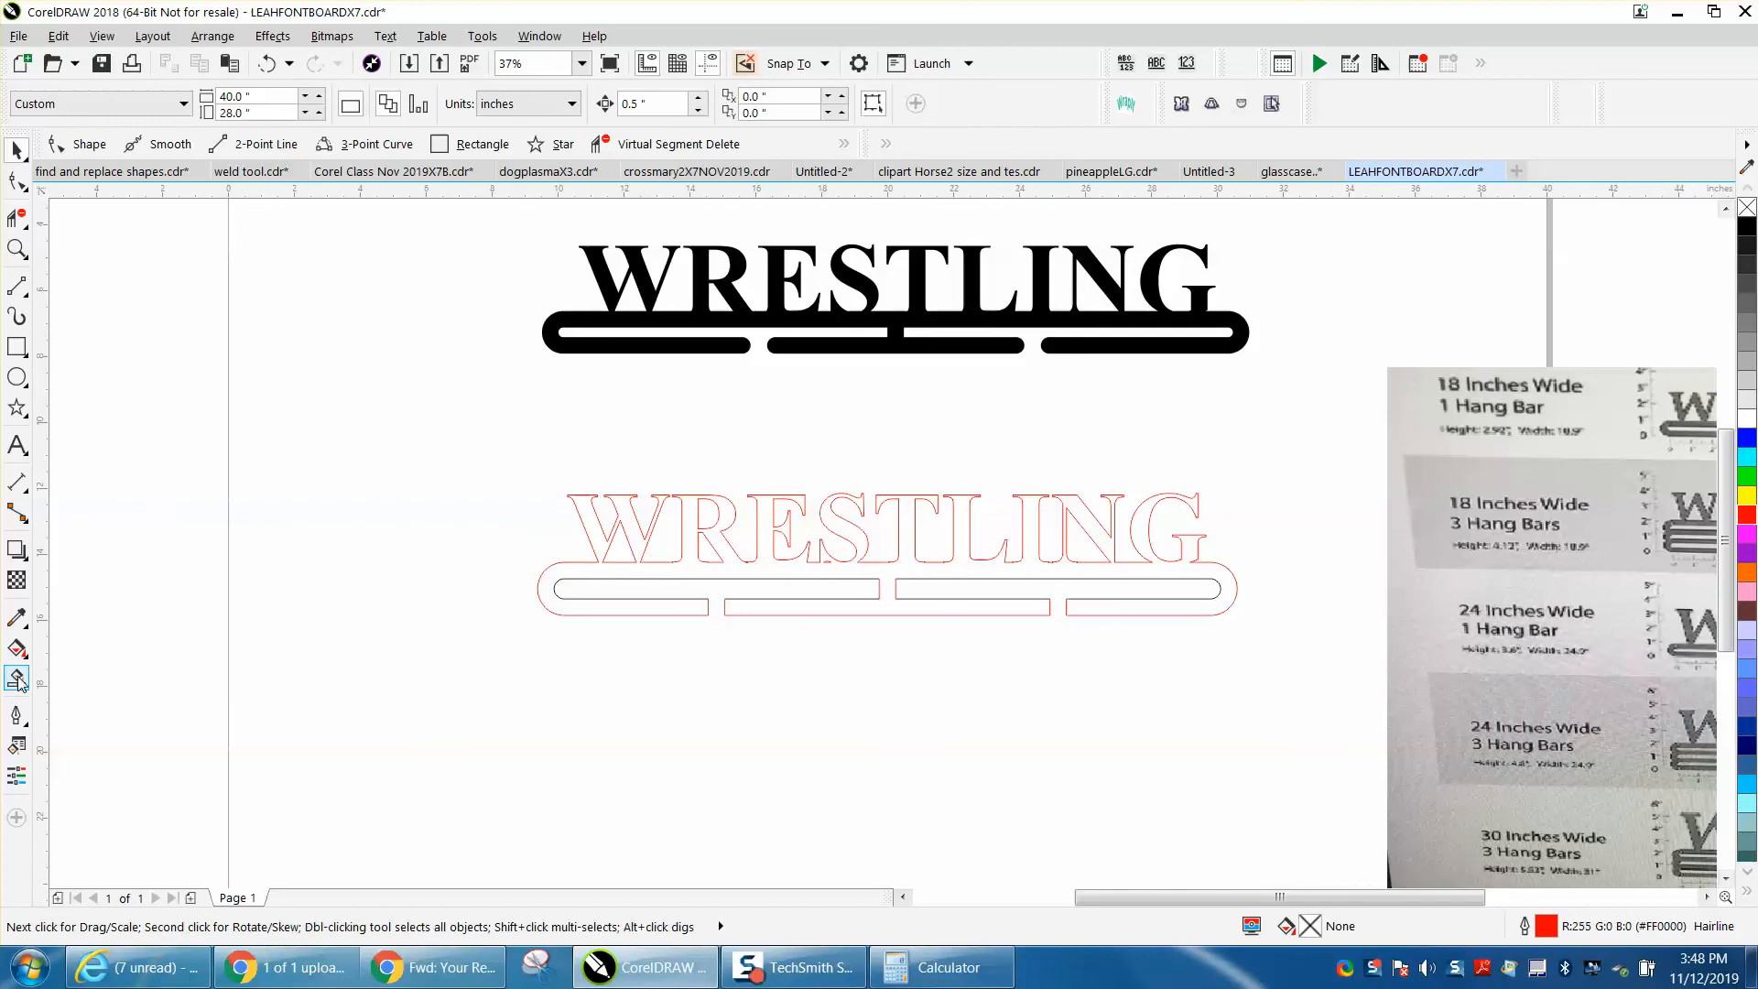
pyautogui.click(779, 573)
pyautogui.press('Down')
pyautogui.press('Down')
pyautogui.press('Down')
pyautogui.press('Down')
pyautogui.press('Down')
pyautogui.press('Down')
pyautogui.press('Down')
pyautogui.press('Down')
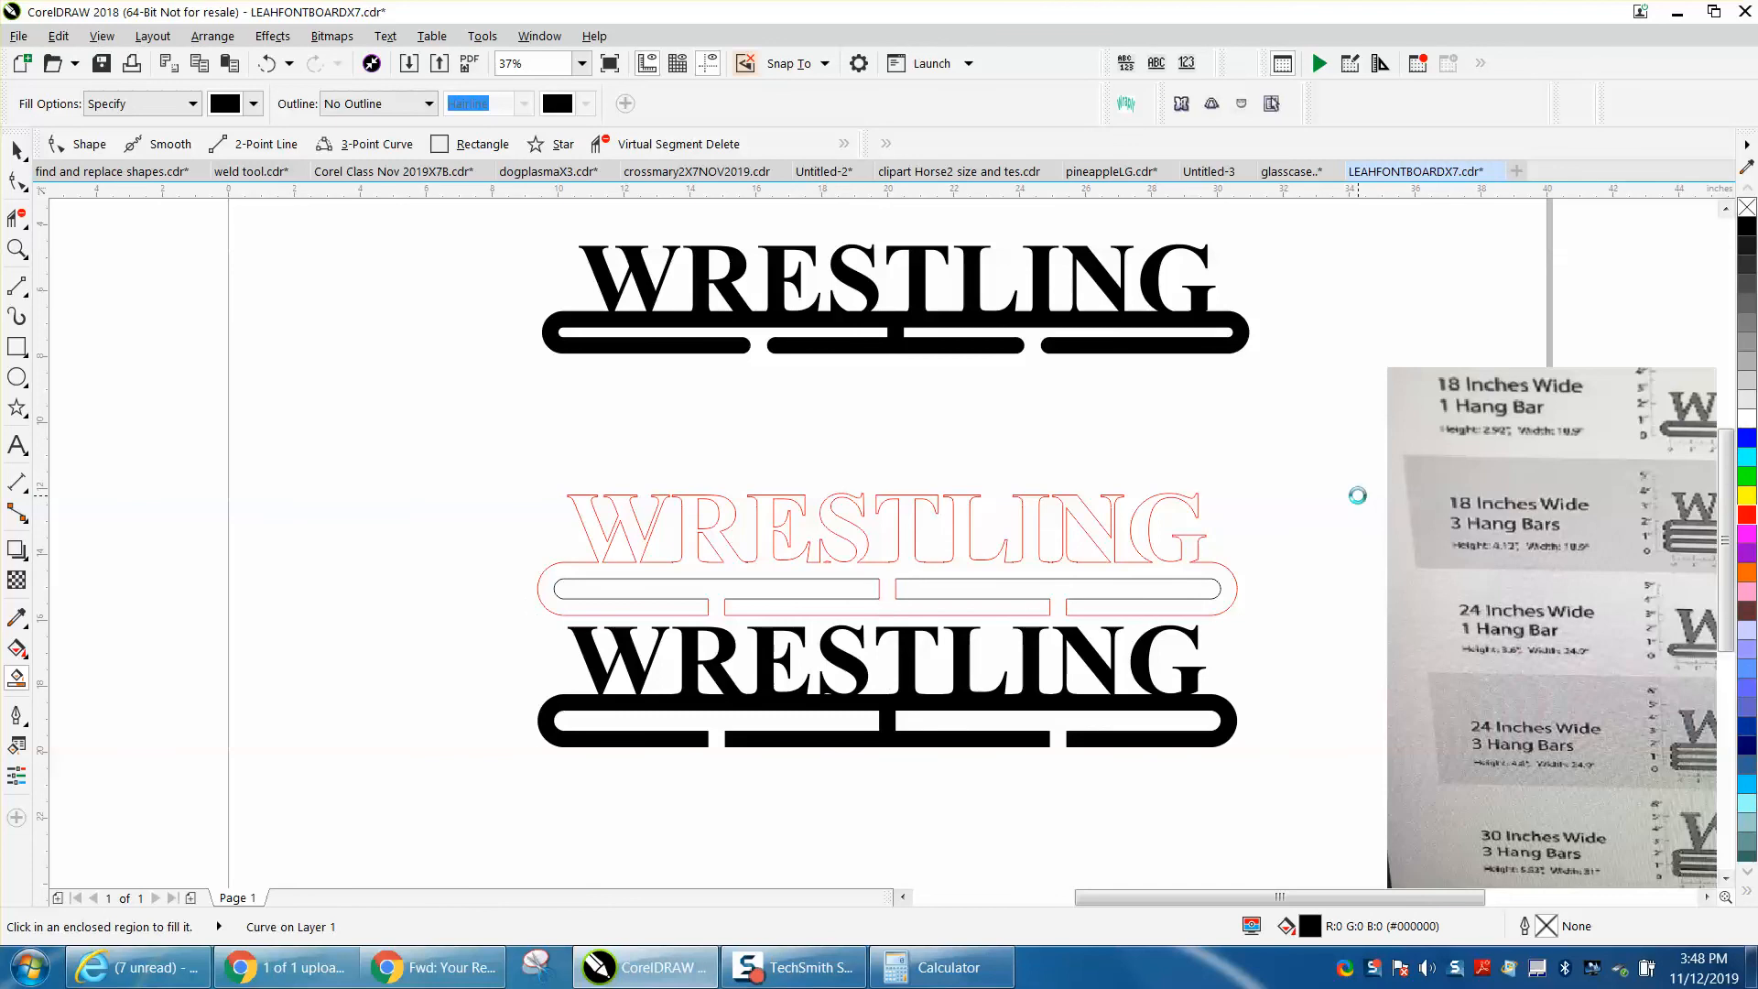
pyautogui.press('Down')
# Step: Remove the fill from the lower hanger shape and give it a red outline
pyautogui.click(21, 252)
pyautogui.moveTo(531, 597); pyautogui.dragTo(1353, 810)
pyautogui.click(17, 149)
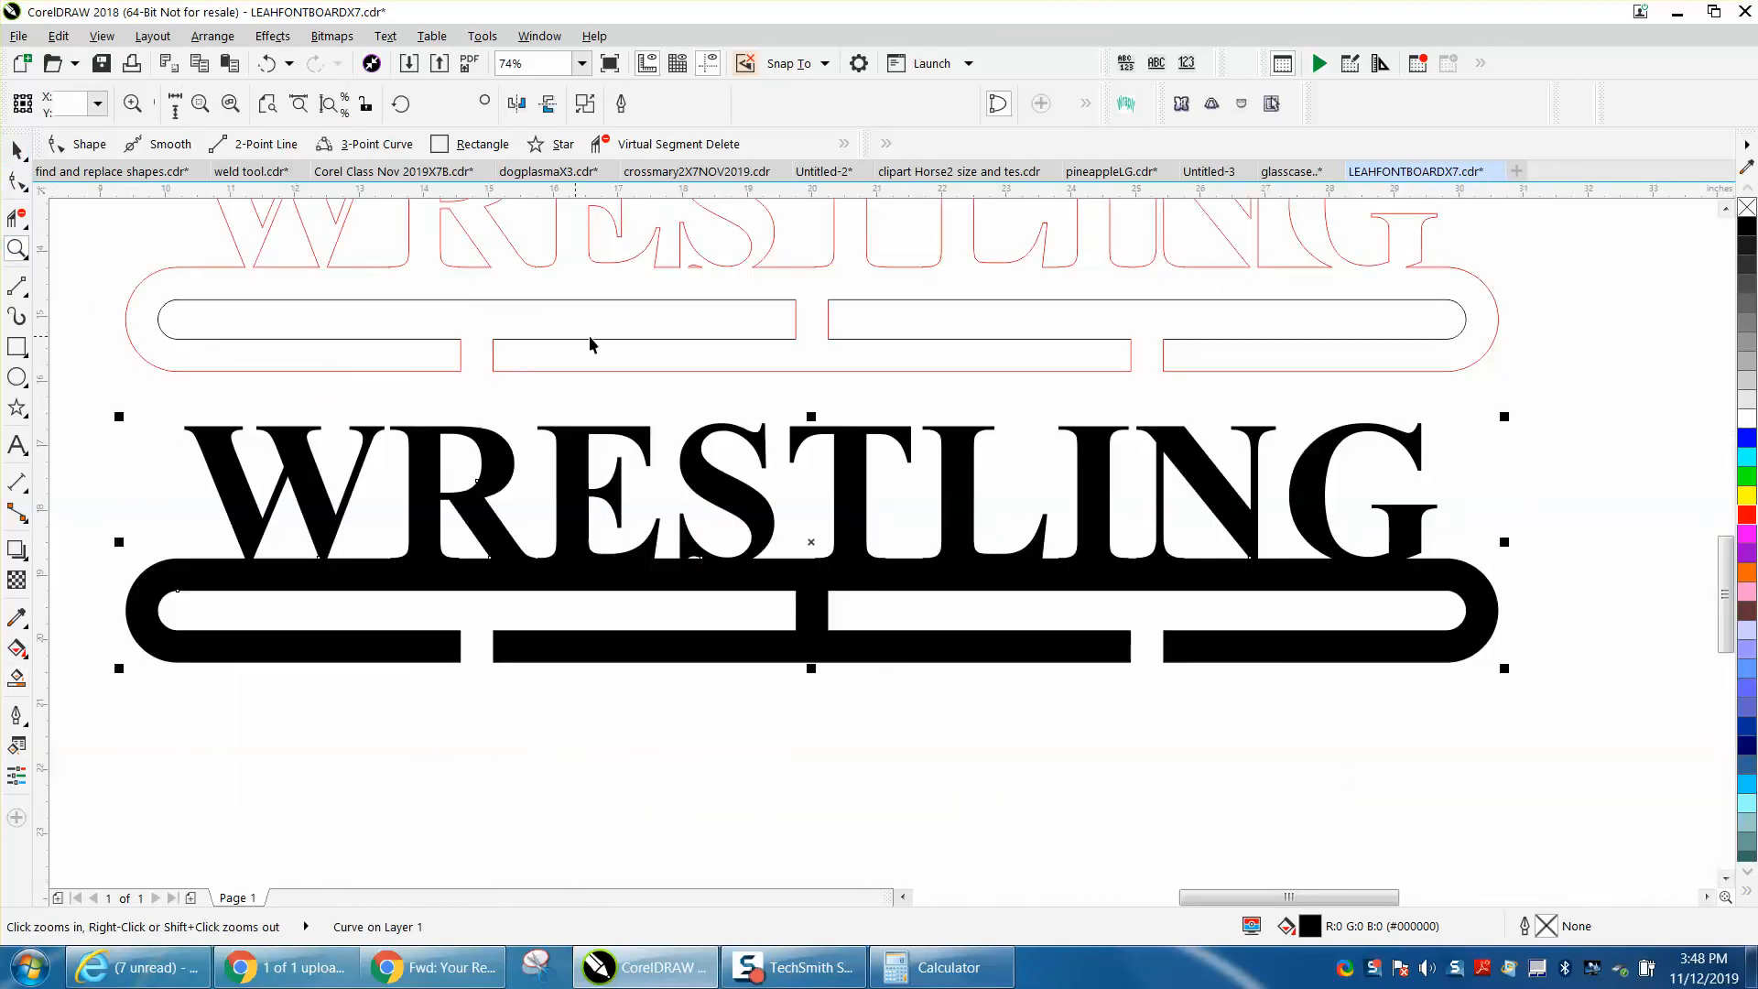
pyautogui.click(1746, 209)
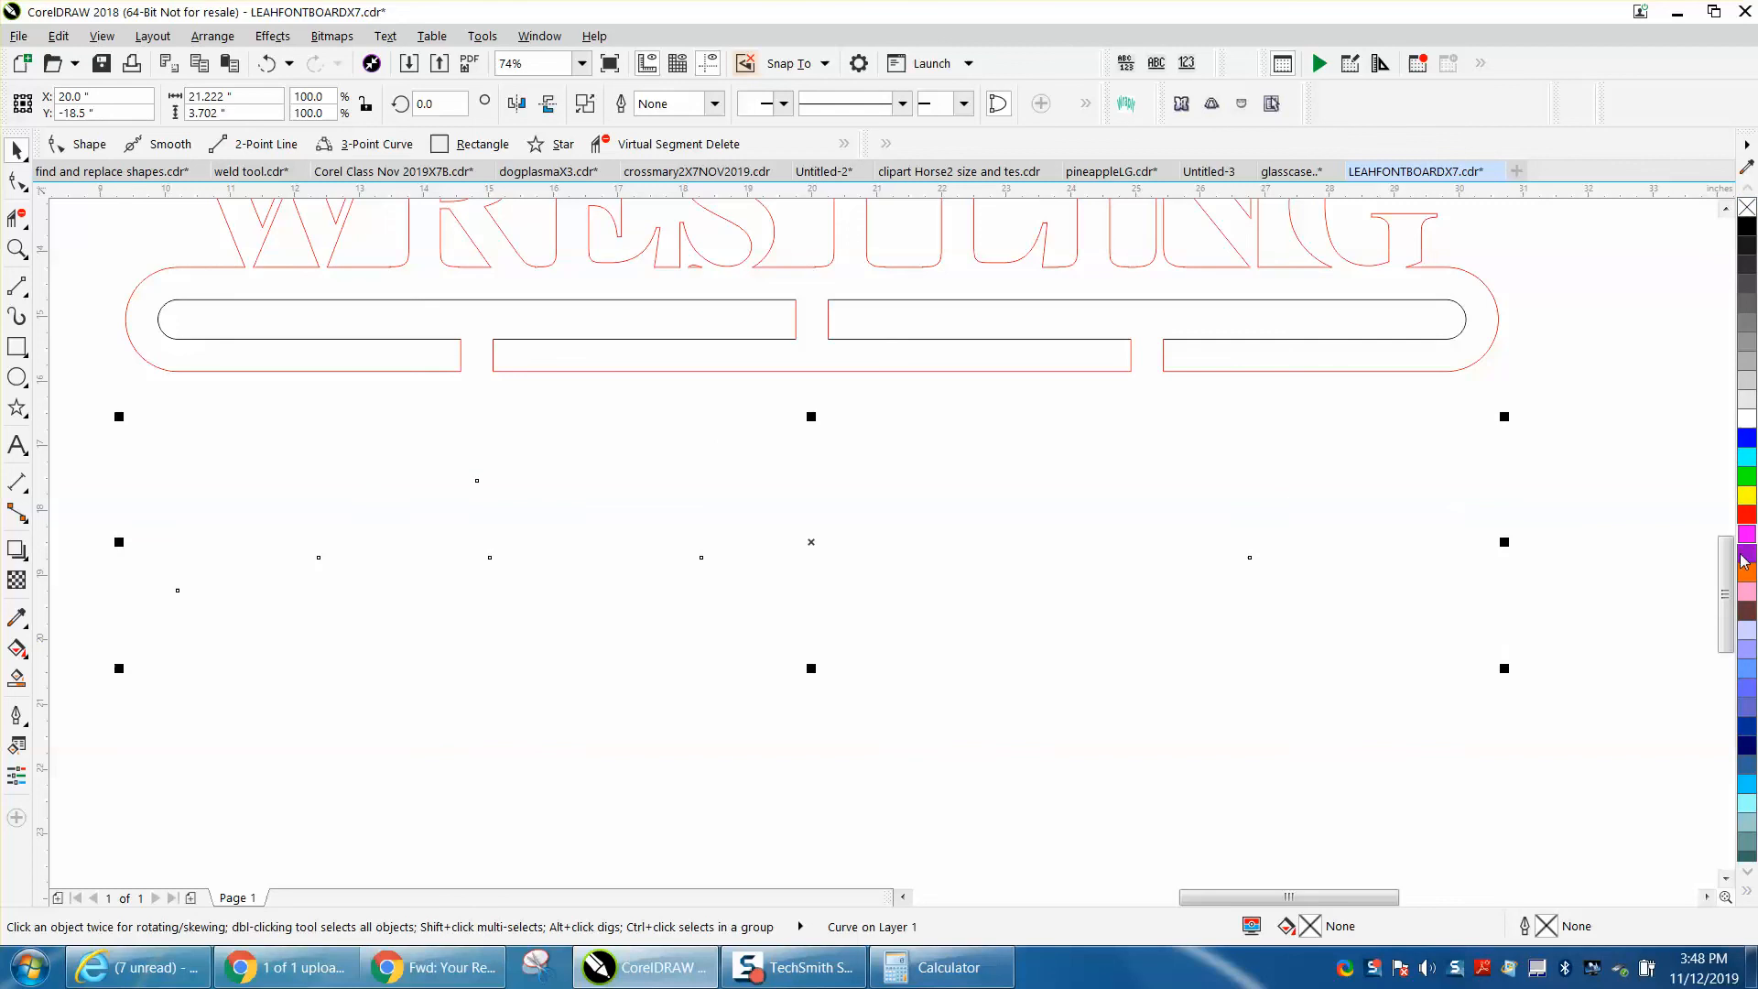
pyautogui.rightClick(1748, 516)
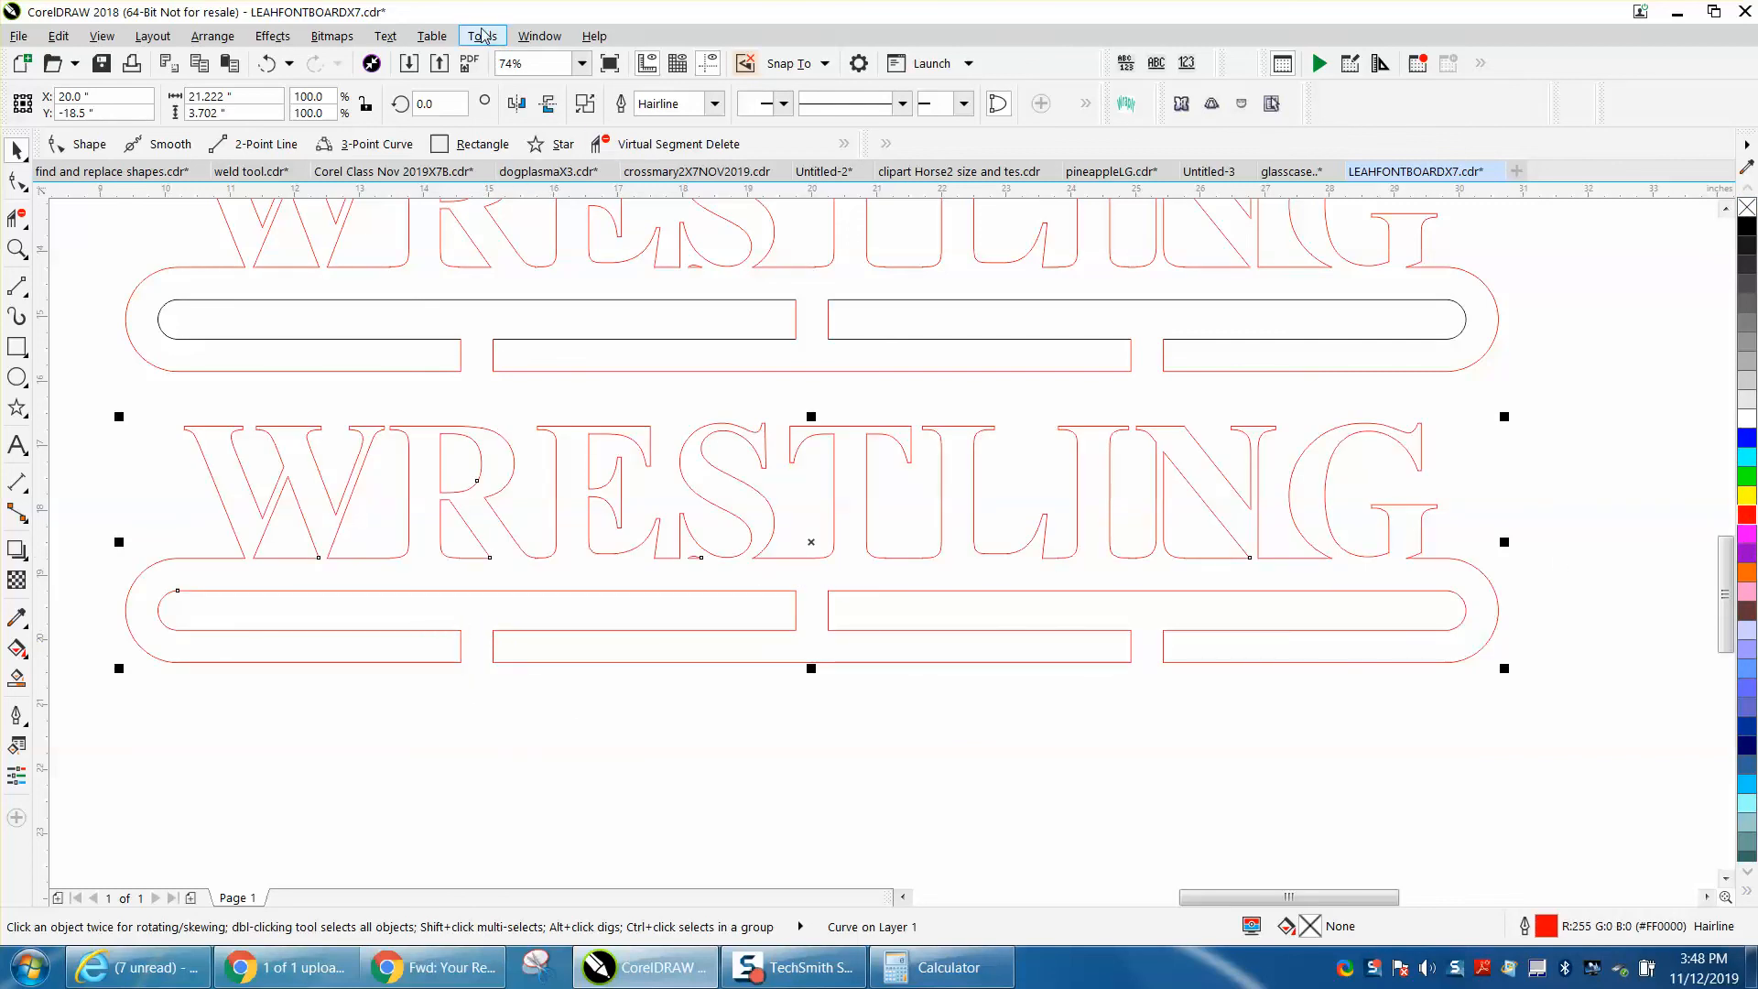
# Step: Open the Fillet/Scallop/Chamfer settings and round both bar ends at the lower hanger's left gap with a 0.25 inch fillet
pyautogui.click(540, 36)
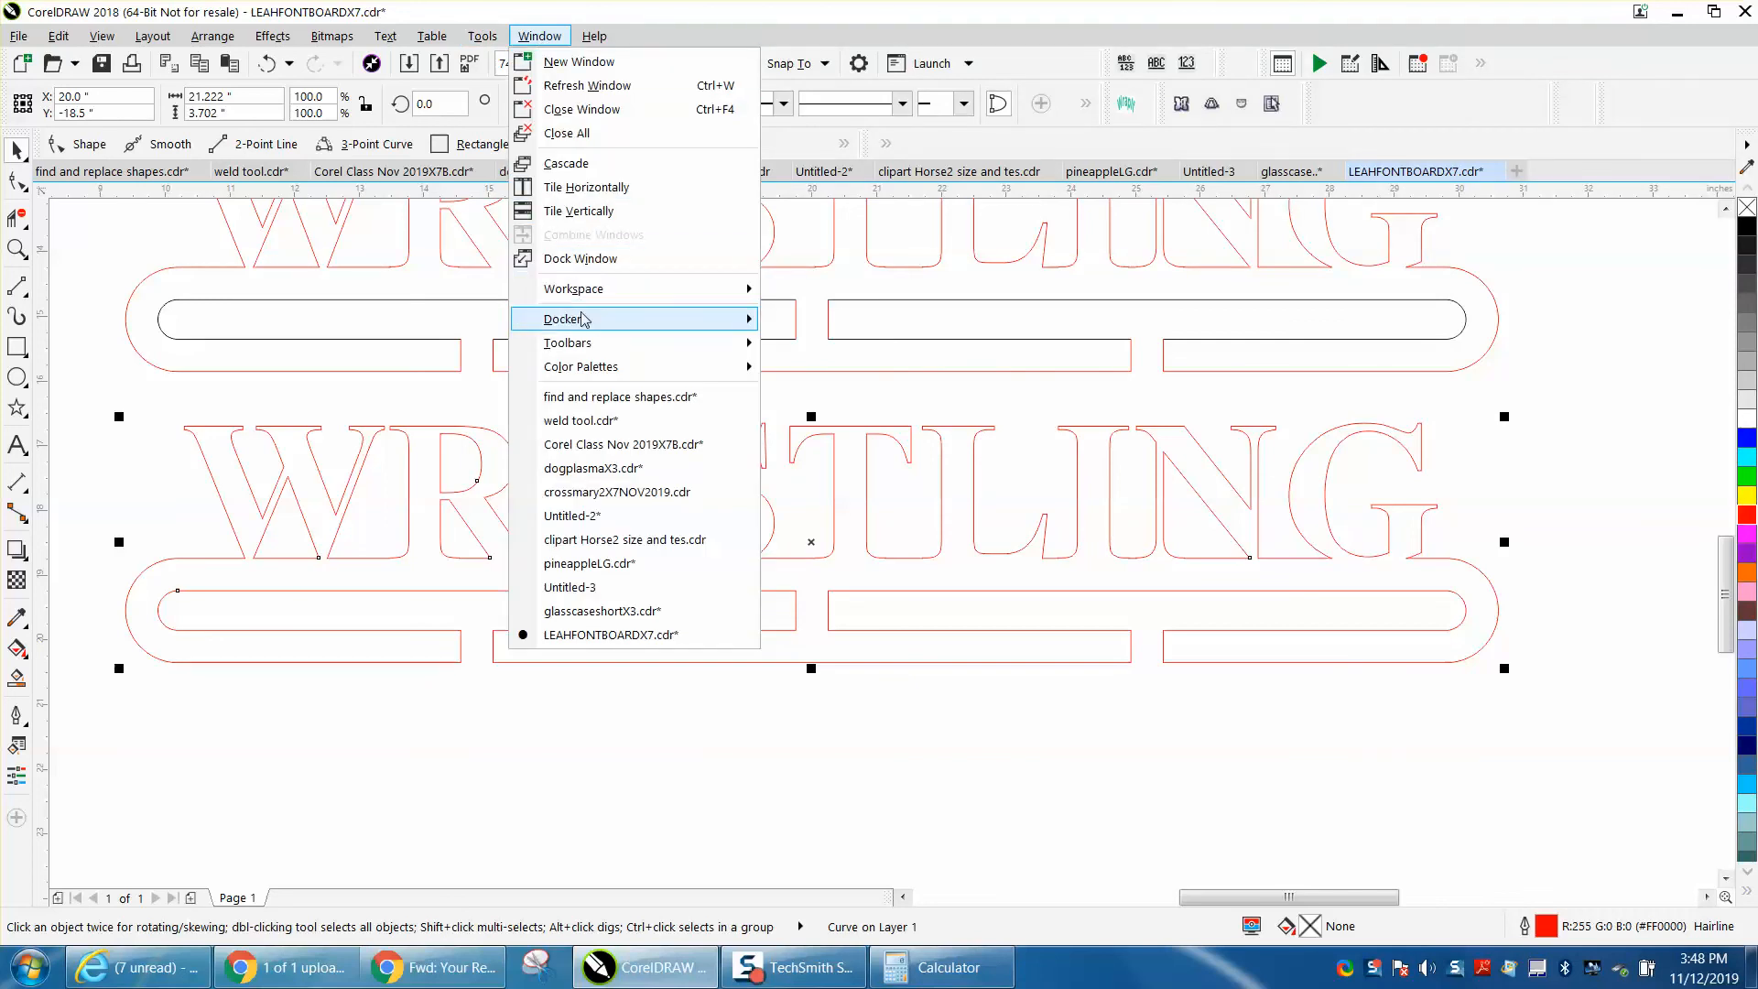
pyautogui.moveTo(584, 320)
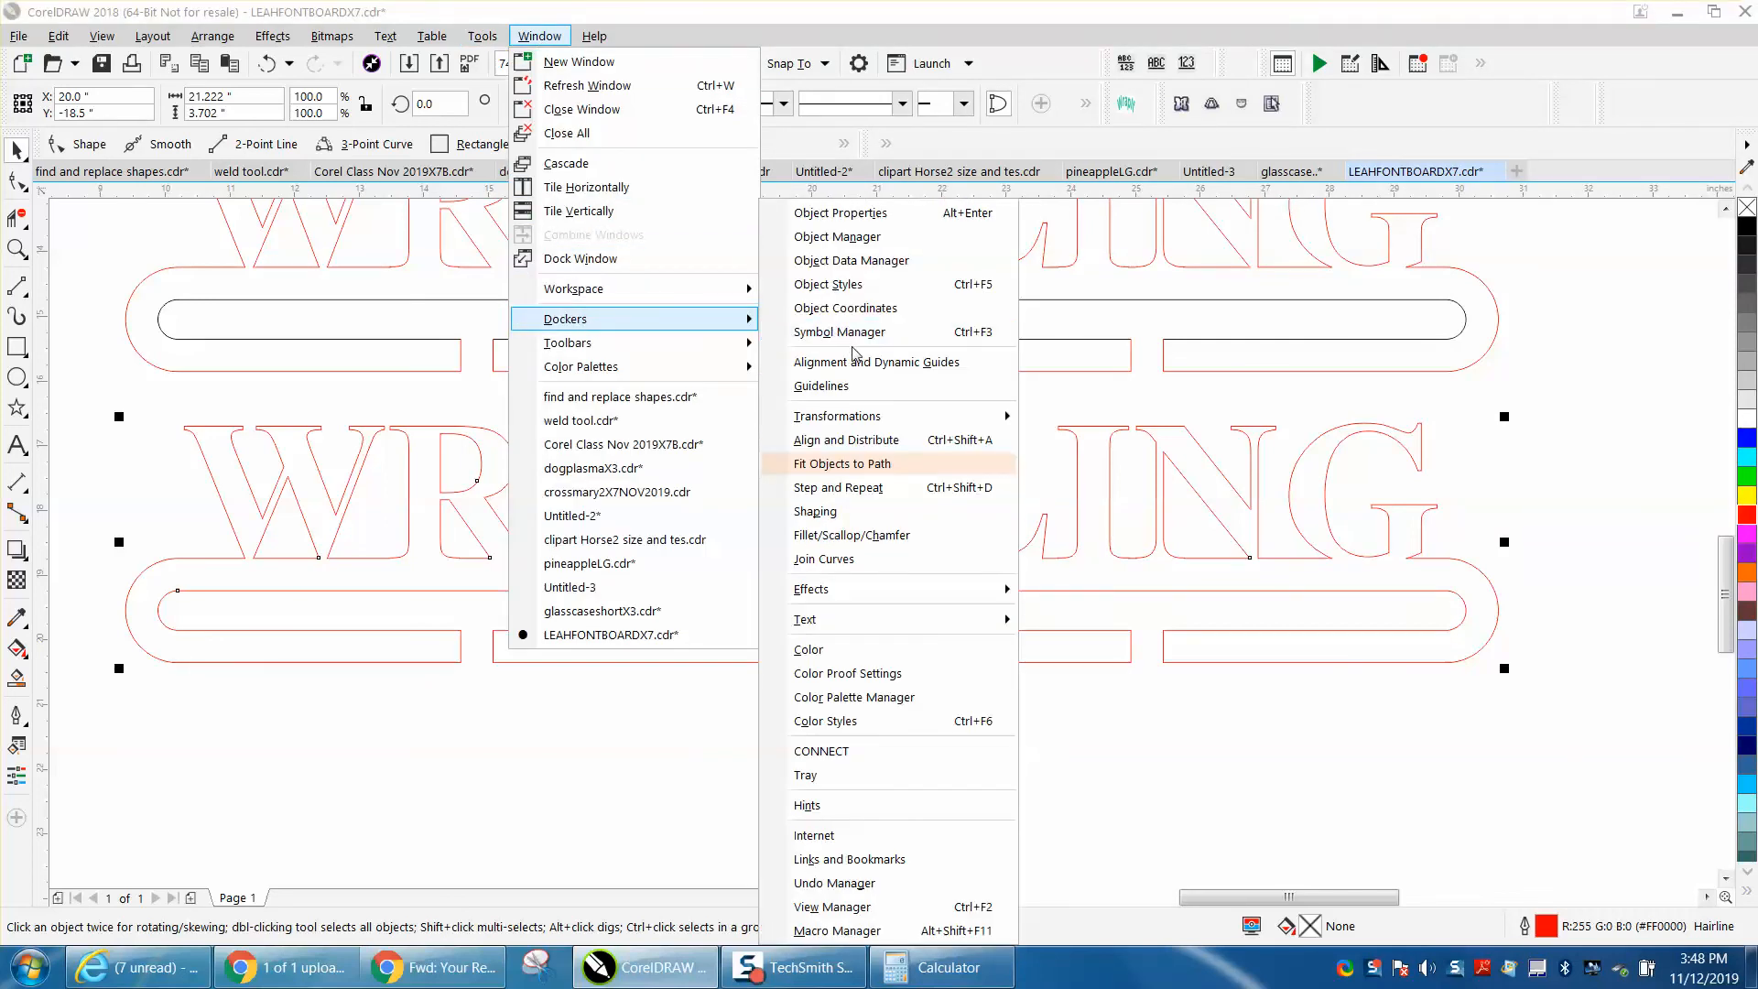
pyautogui.click(836, 537)
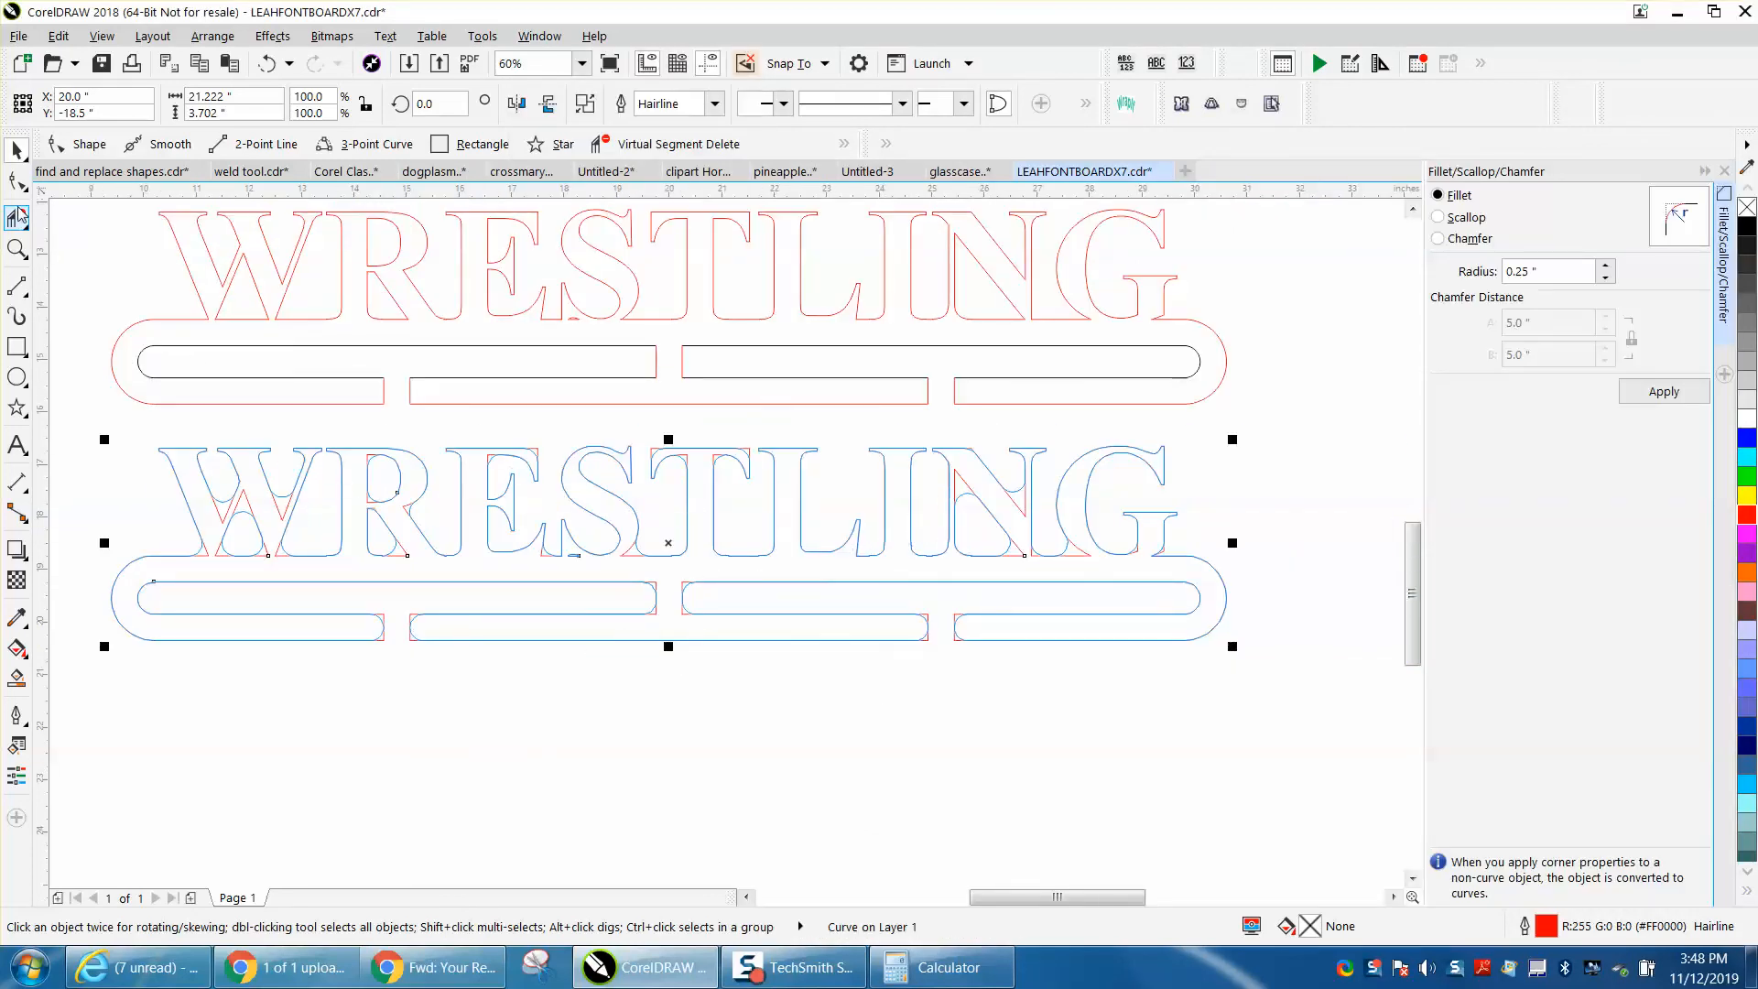
pyautogui.click(87, 205)
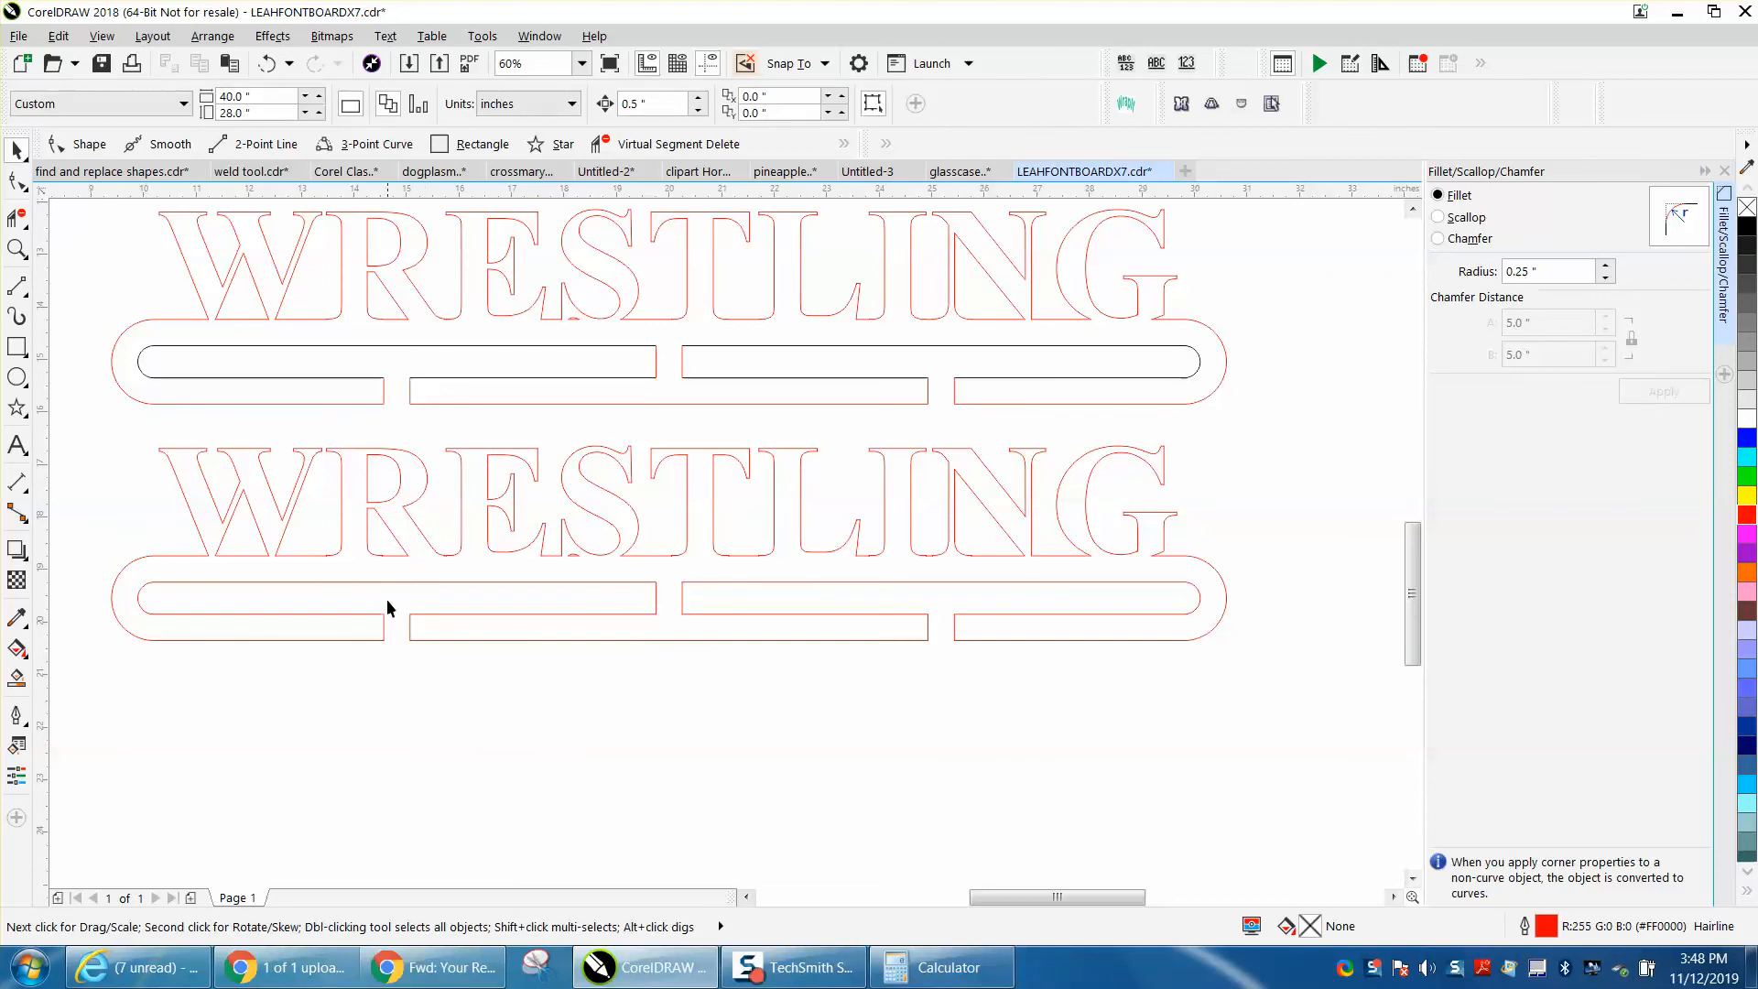
pyautogui.press('F10')
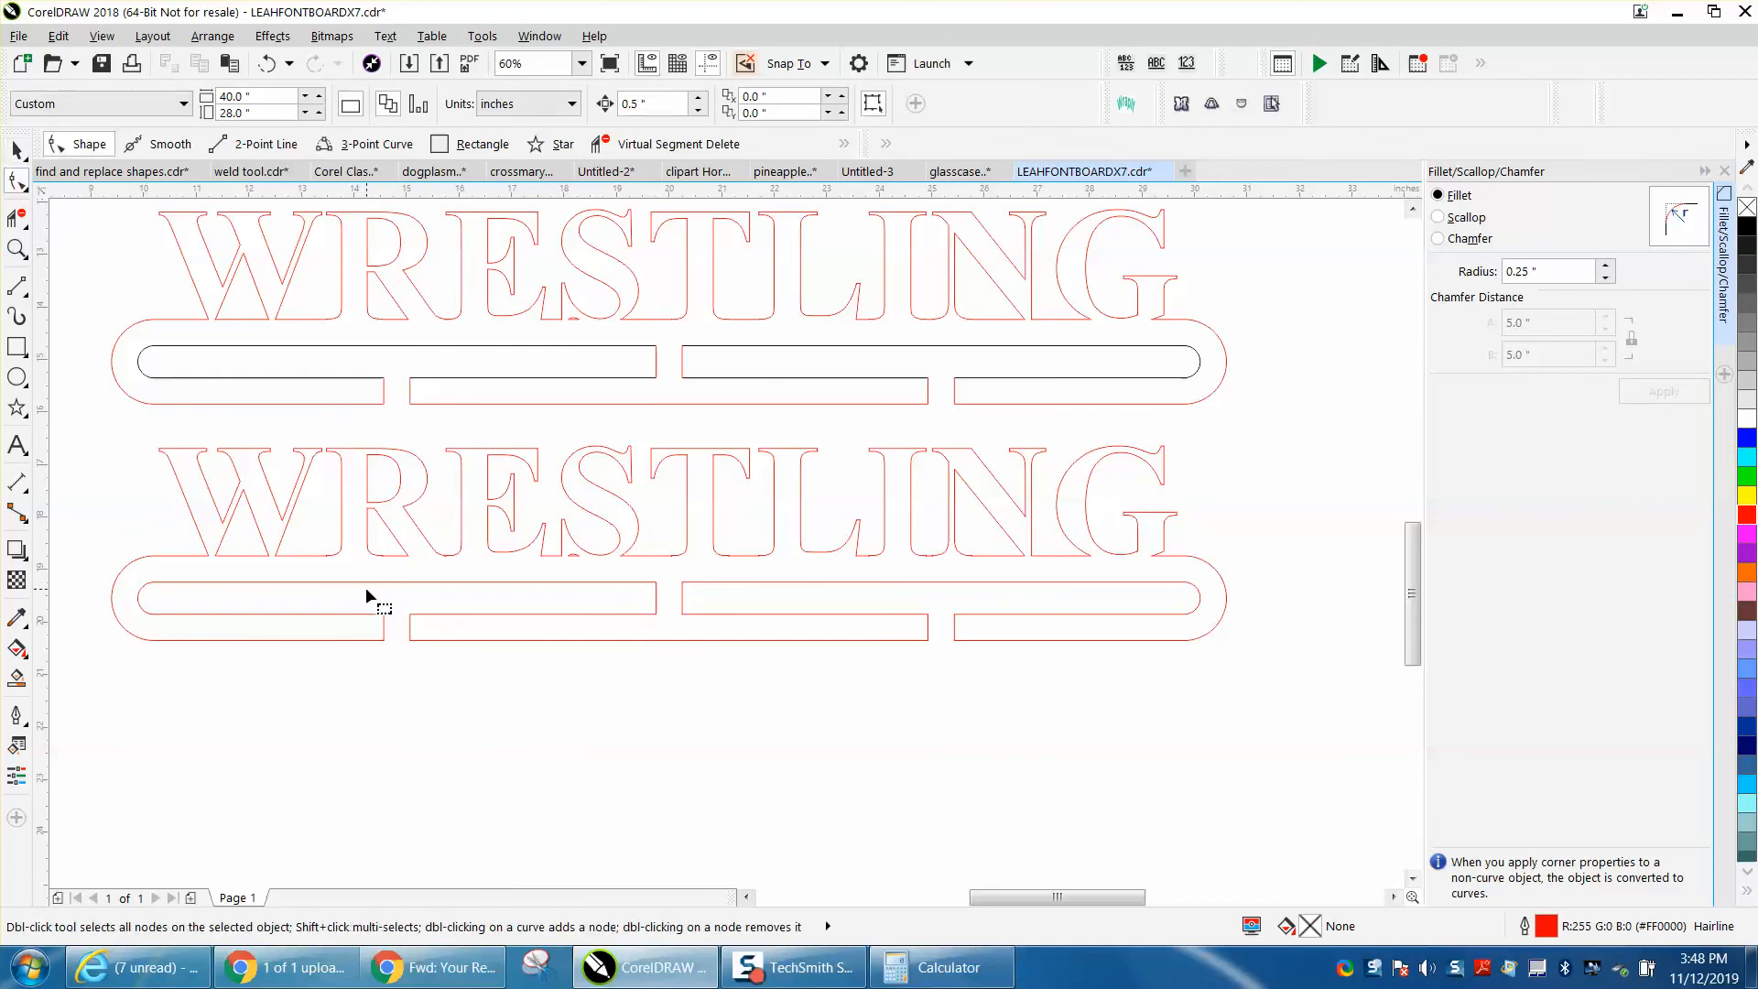
pyautogui.click(385, 631)
pyautogui.moveTo(373, 596); pyautogui.dragTo(393, 647)
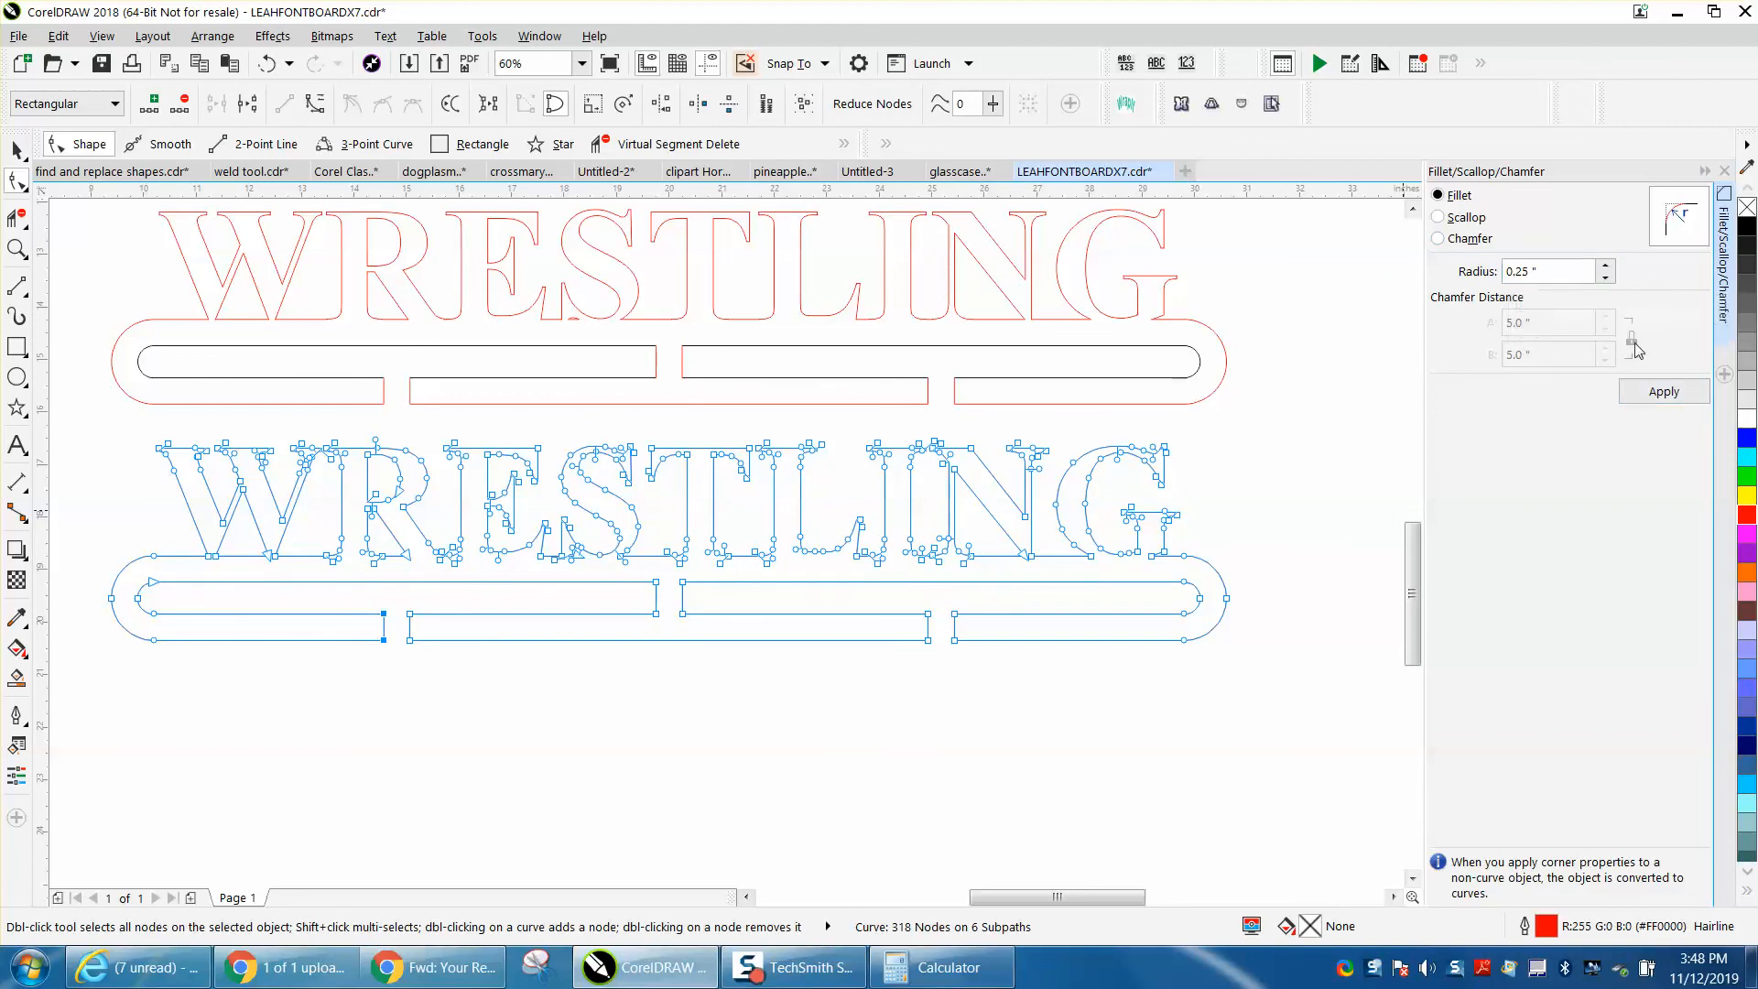
pyautogui.click(1664, 391)
pyautogui.moveTo(399, 590); pyautogui.dragTo(434, 654)
pyautogui.click(1664, 391)
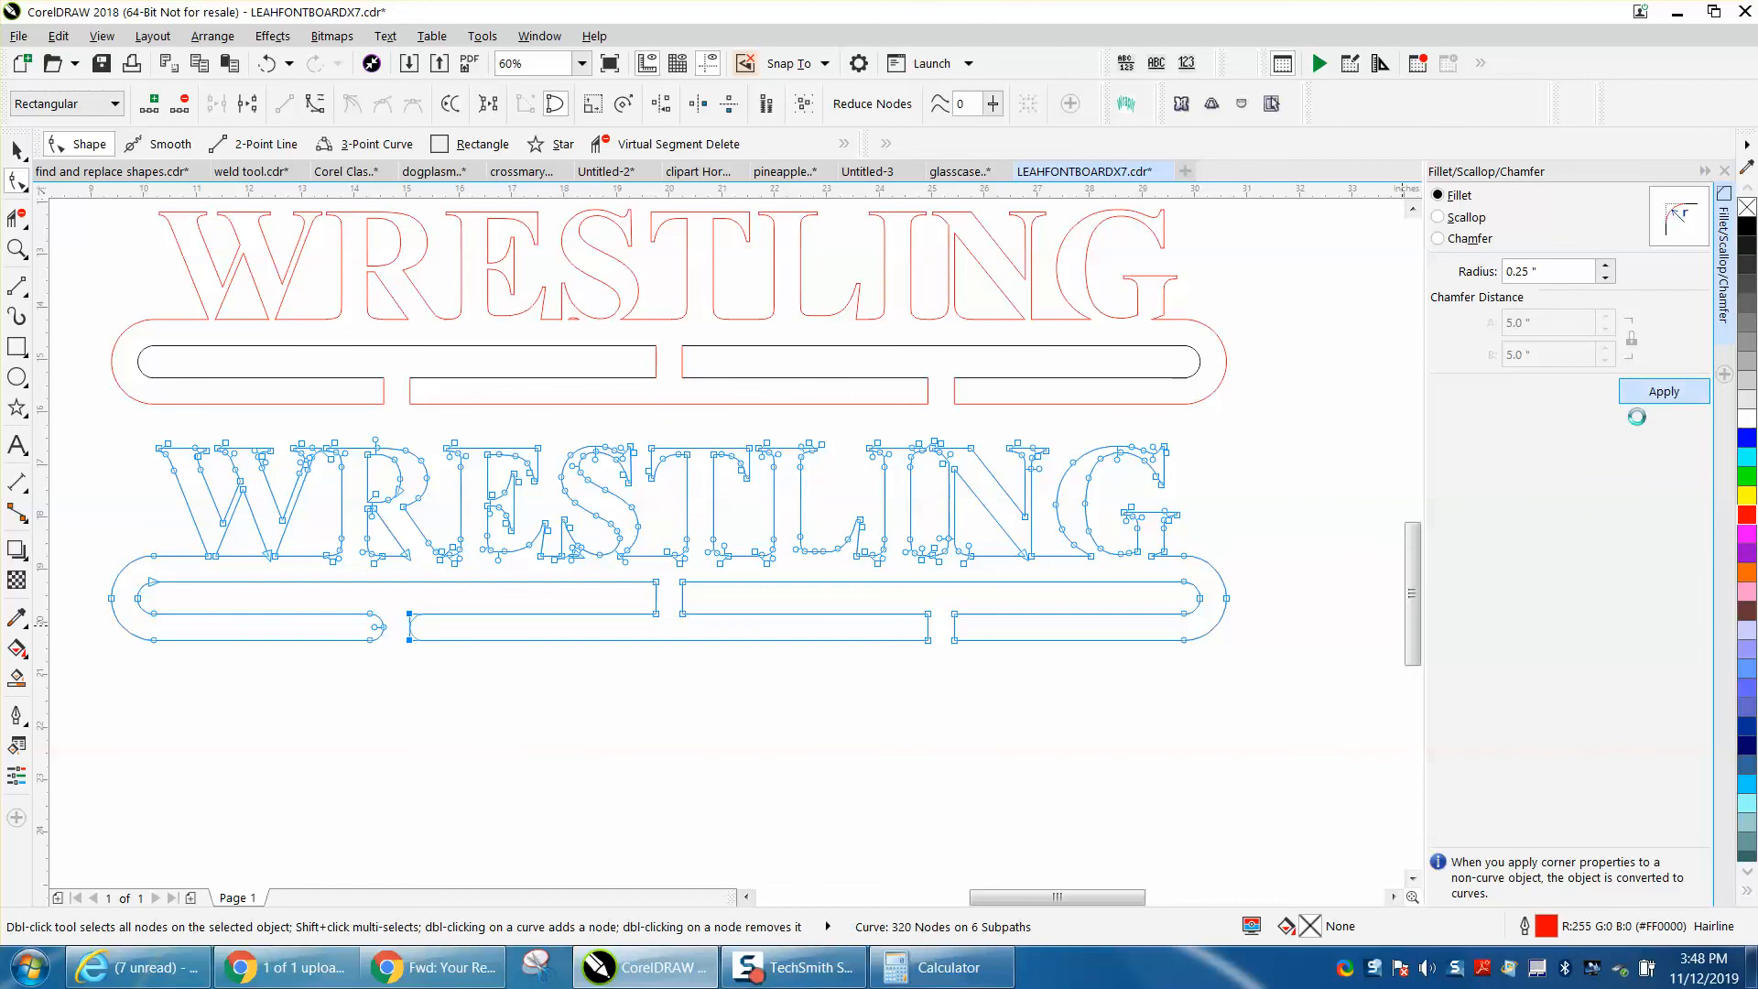
# Step: Apply the 0.25 inch fillet to both bar ends at the lower hanger's right gap
pyautogui.moveTo(900, 597); pyautogui.dragTo(938, 650)
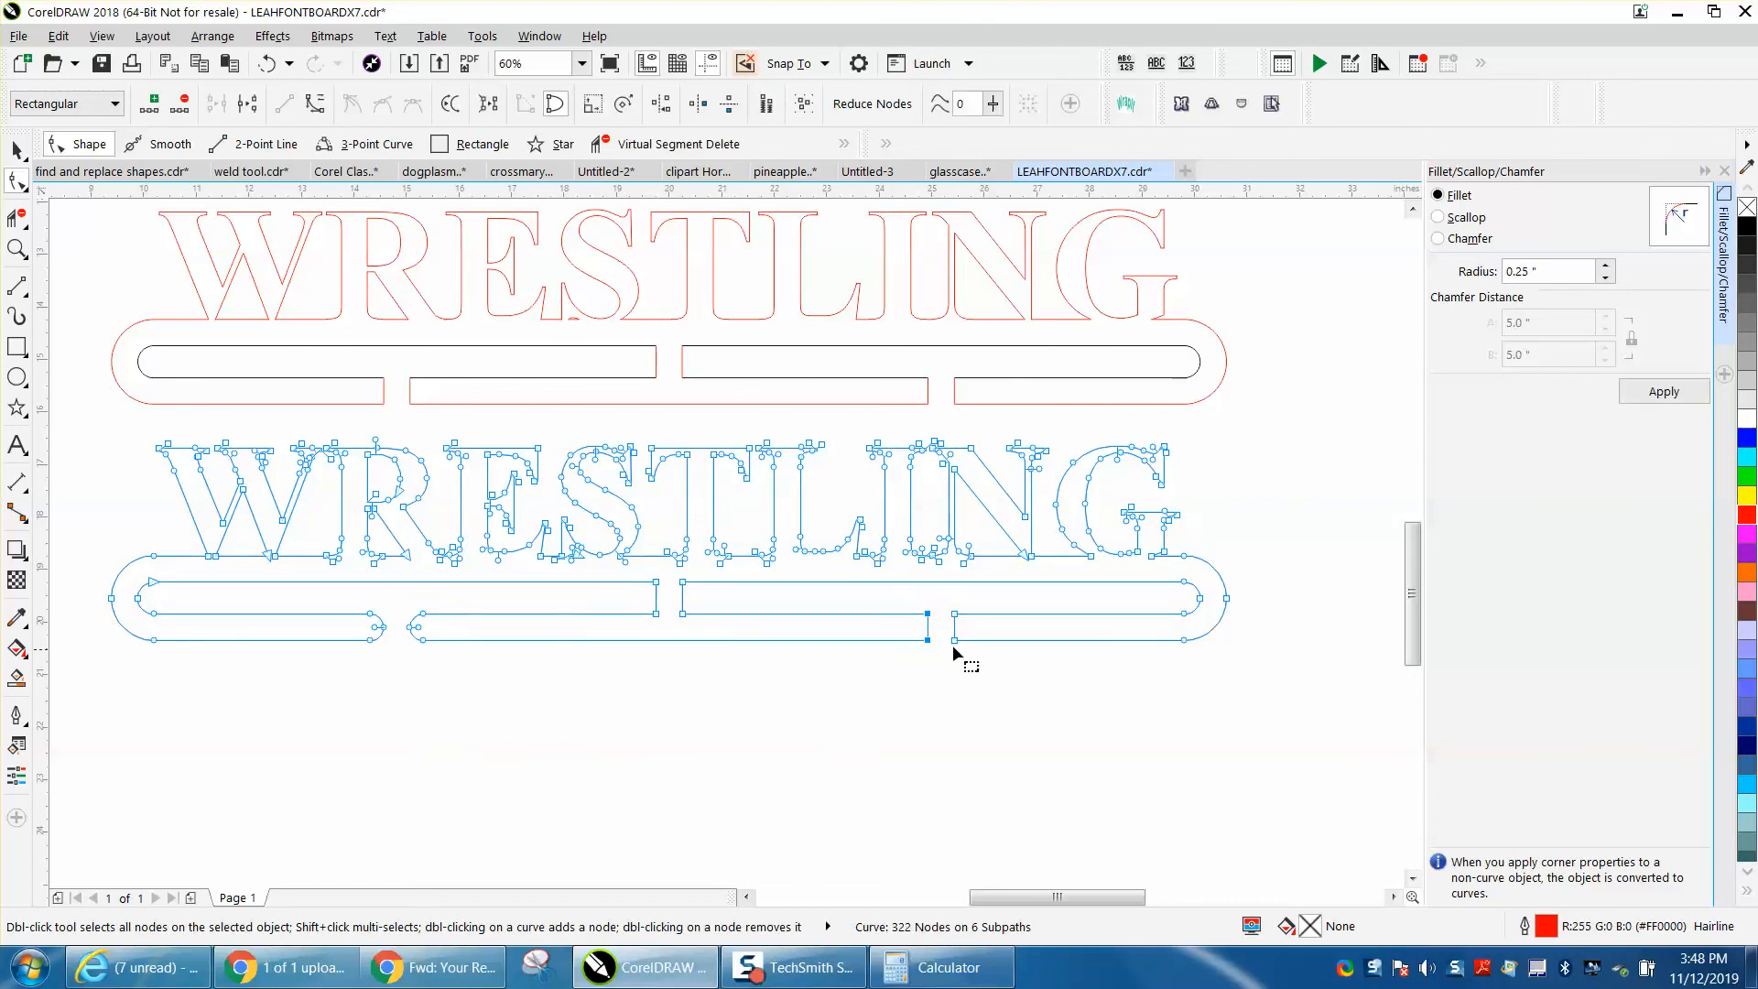
pyautogui.click(1664, 391)
pyautogui.moveTo(937, 607); pyautogui.dragTo(1007, 650)
pyautogui.click(1664, 391)
pyautogui.click(609, 789)
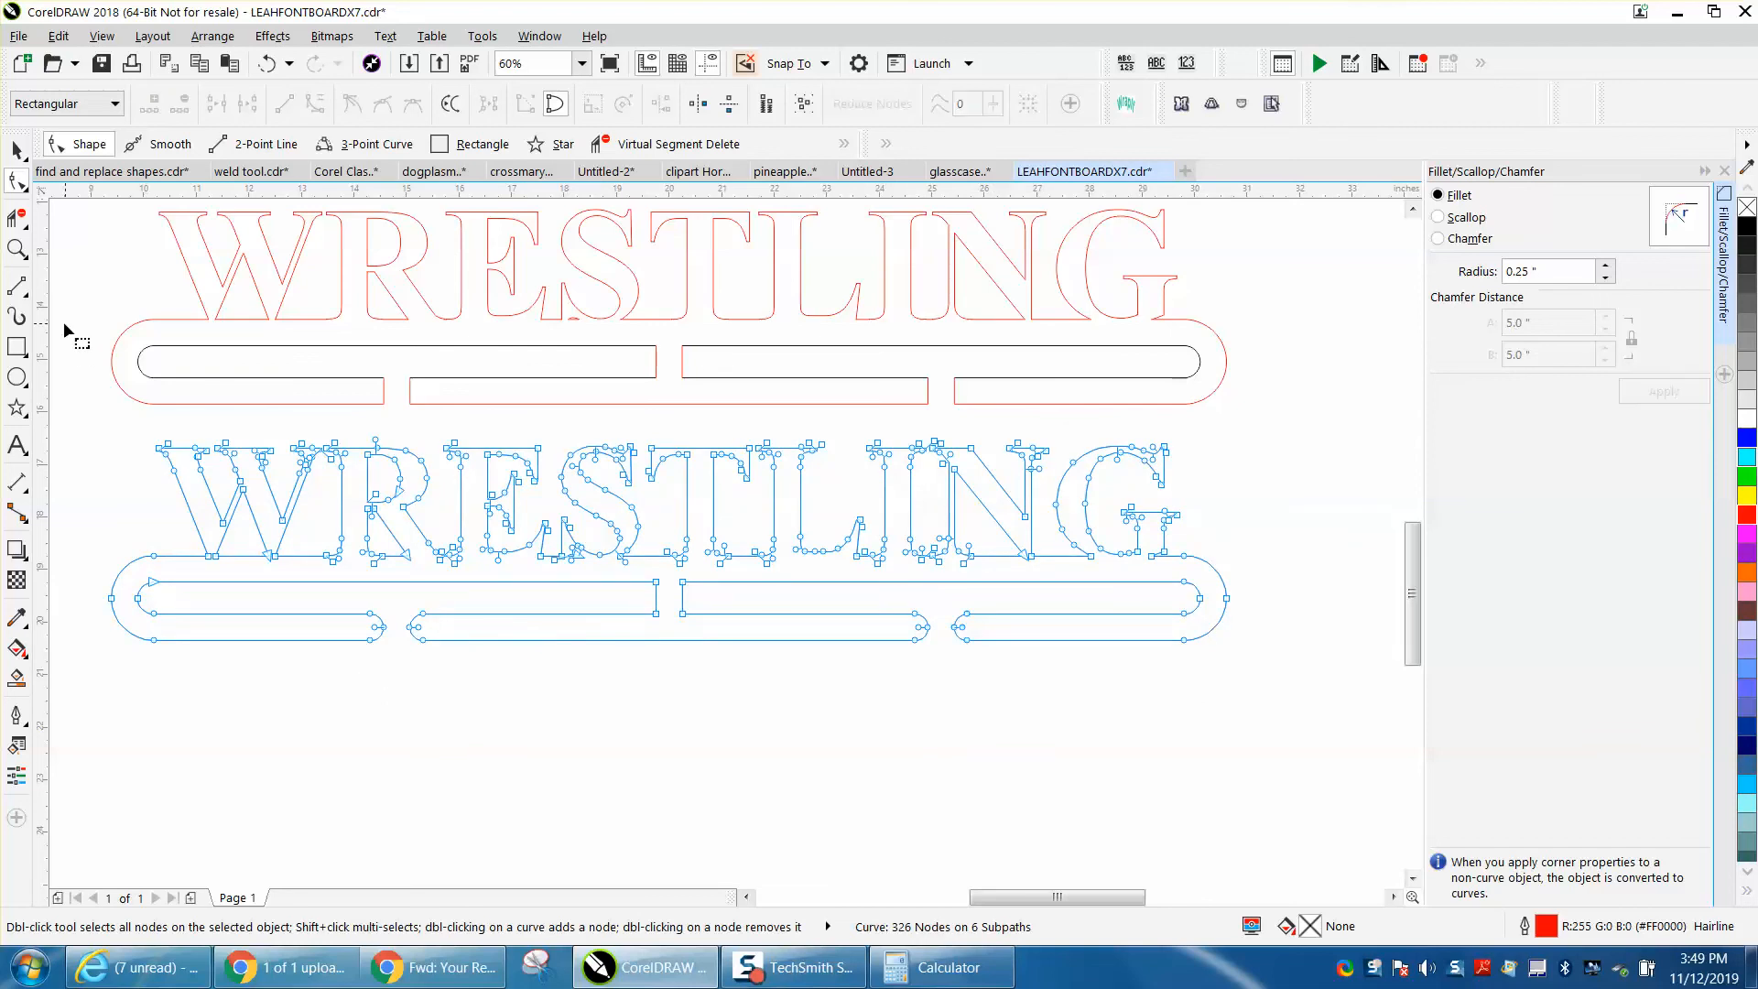
# Step: Delete the redundant middle nodes on the rounded bar ends at both lower gaps
pyautogui.click(18, 253)
pyautogui.moveTo(308, 565); pyautogui.dragTo(1286, 661)
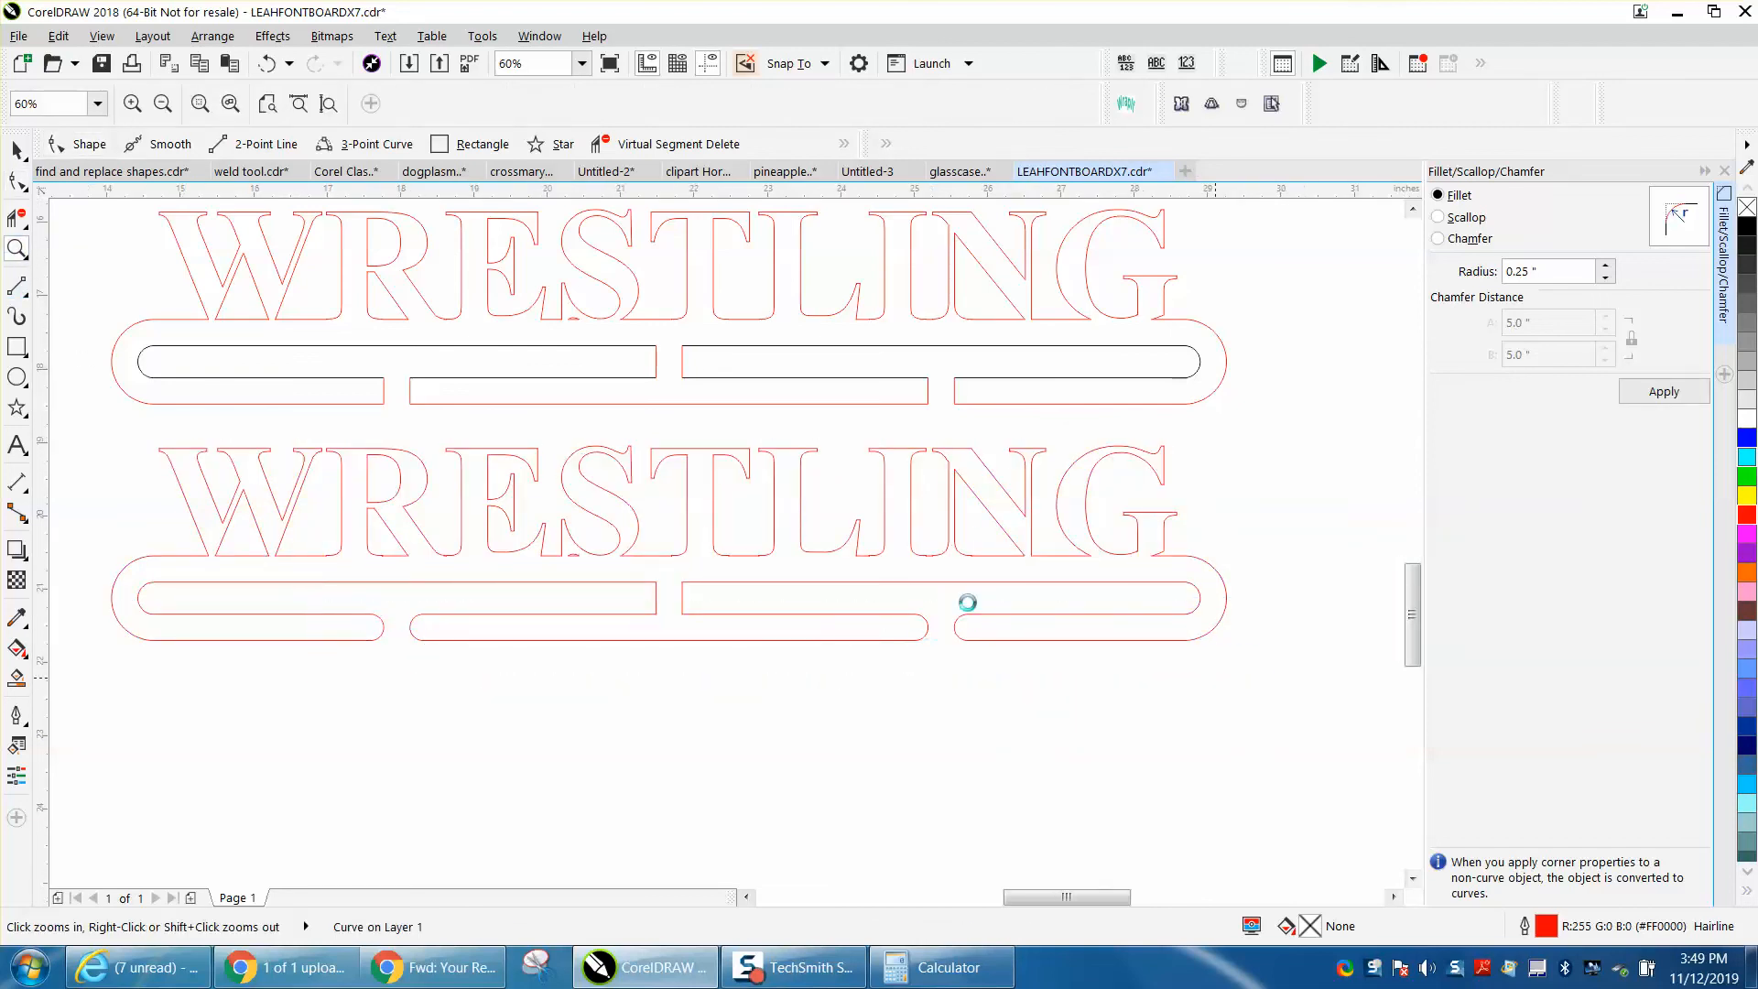
pyautogui.click(11, 196)
pyautogui.moveTo(128, 518); pyautogui.dragTo(212, 532)
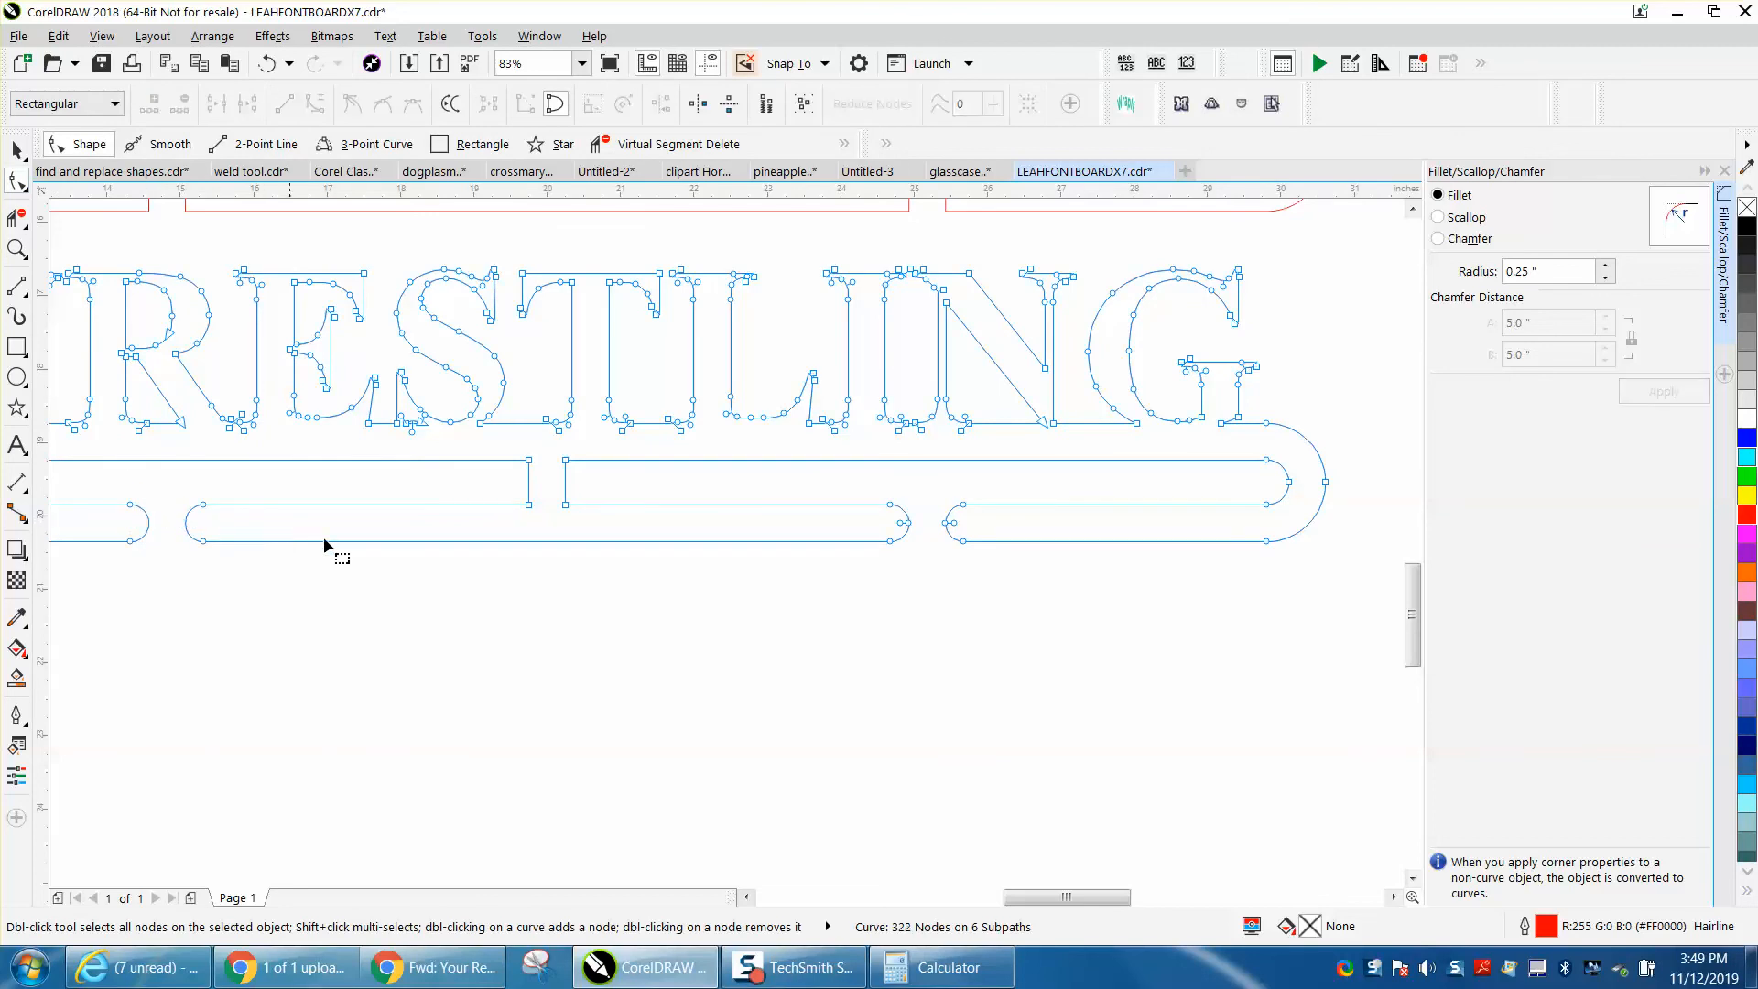
pyautogui.moveTo(970, 523); pyautogui.dragTo(972, 525)
pyautogui.press('Delete')
# Step: Delete the extra middle nodes at the right and left ends of the inner slot
pyautogui.click(1280, 489)
pyautogui.press('Delete')
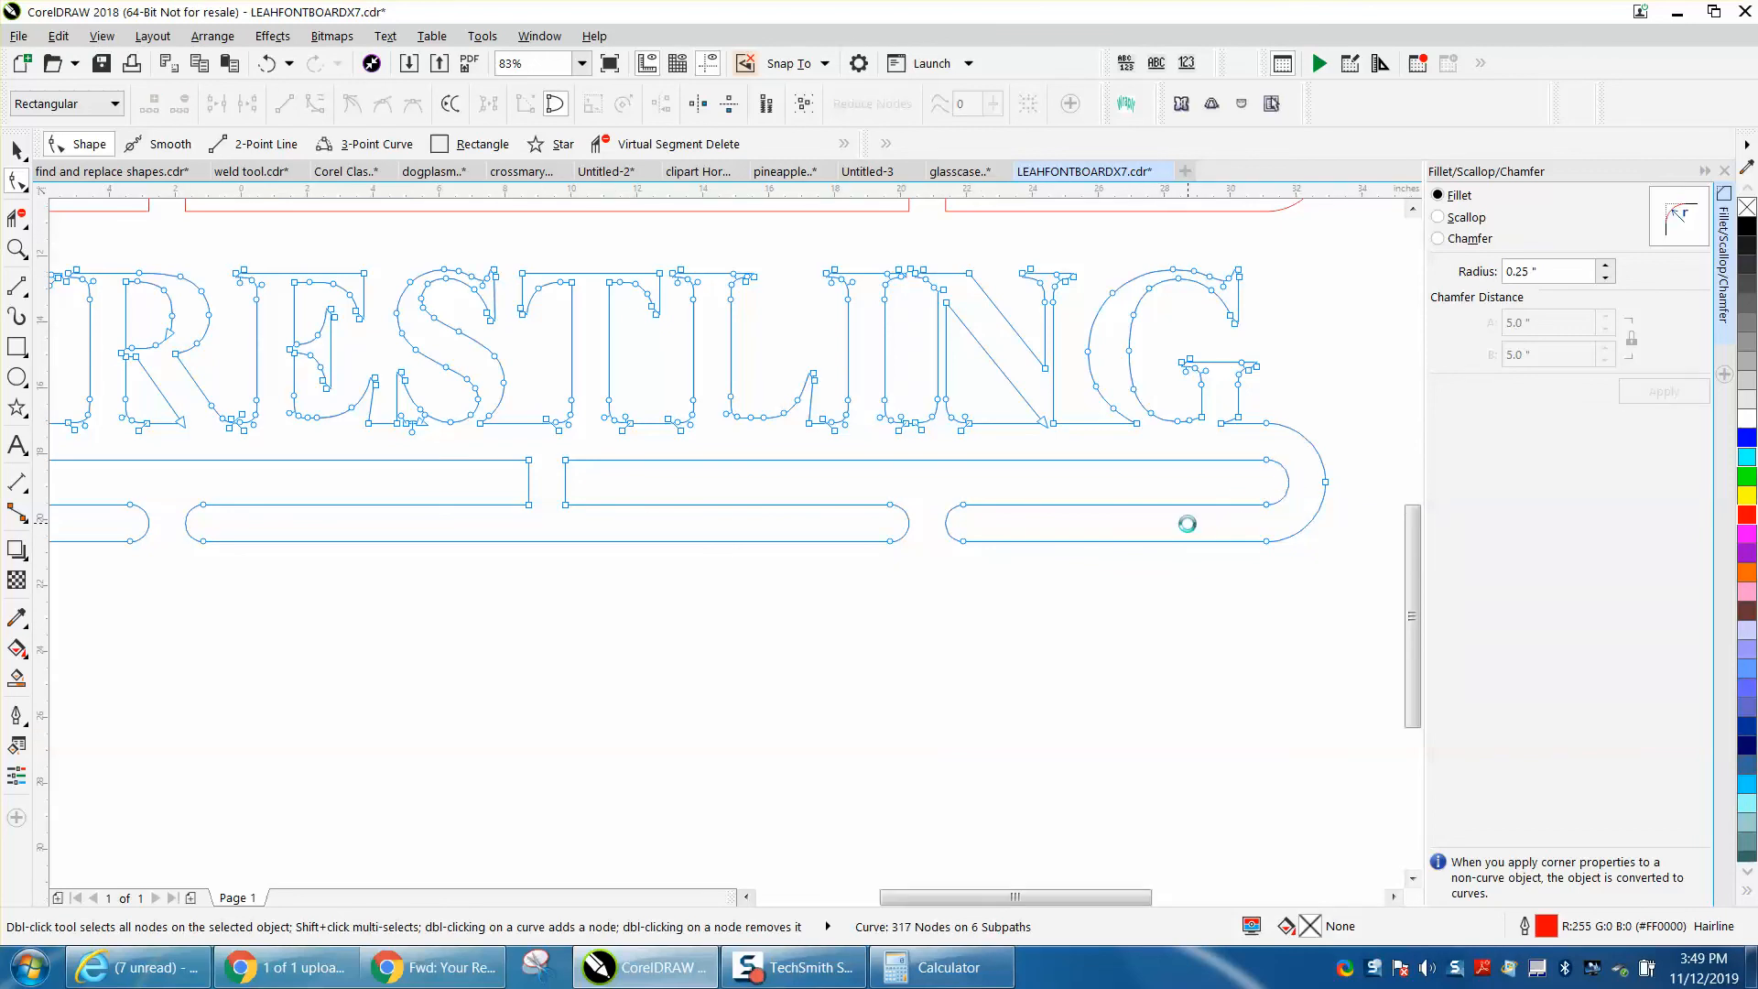
pyautogui.scroll(-3, 717, 543)
pyautogui.click(568, 509)
pyautogui.press('Delete')
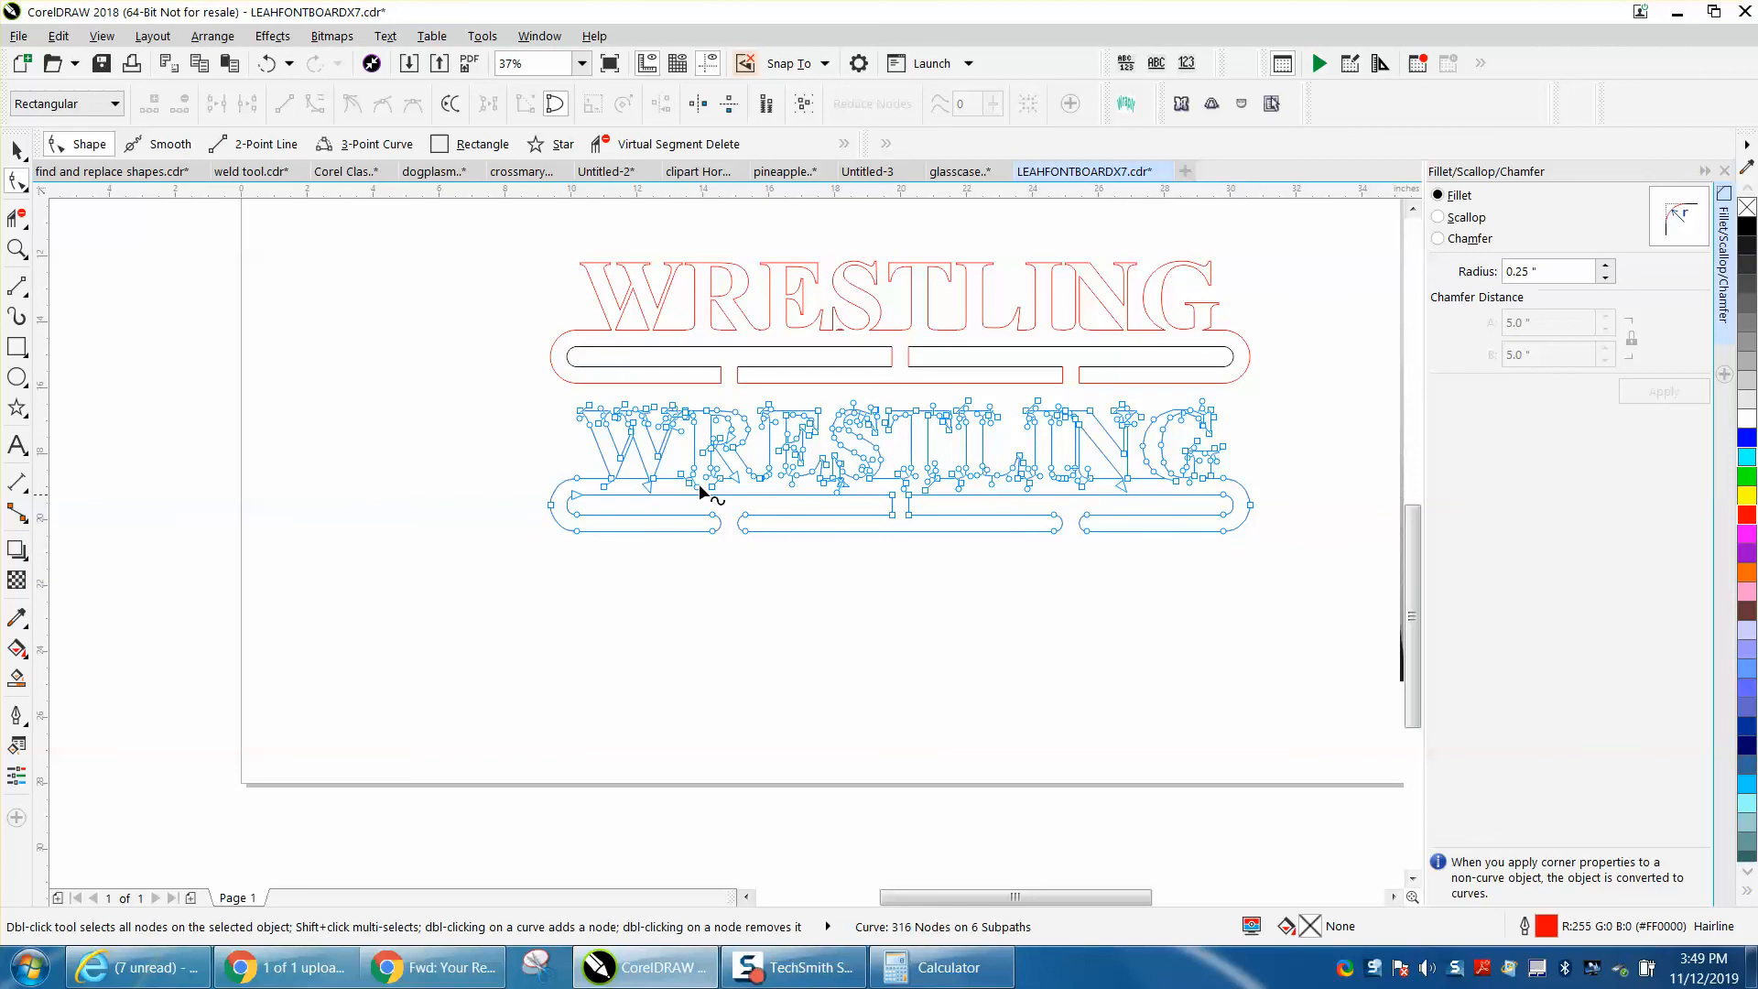
# Step: Compare the rounded hanger outline with the one-bar and three-bar hanger layouts in the reference photo
pyautogui.click(17, 248)
pyautogui.moveTo(511, 380); pyautogui.dragTo(1371, 614)
pyautogui.rightClick(864, 606)
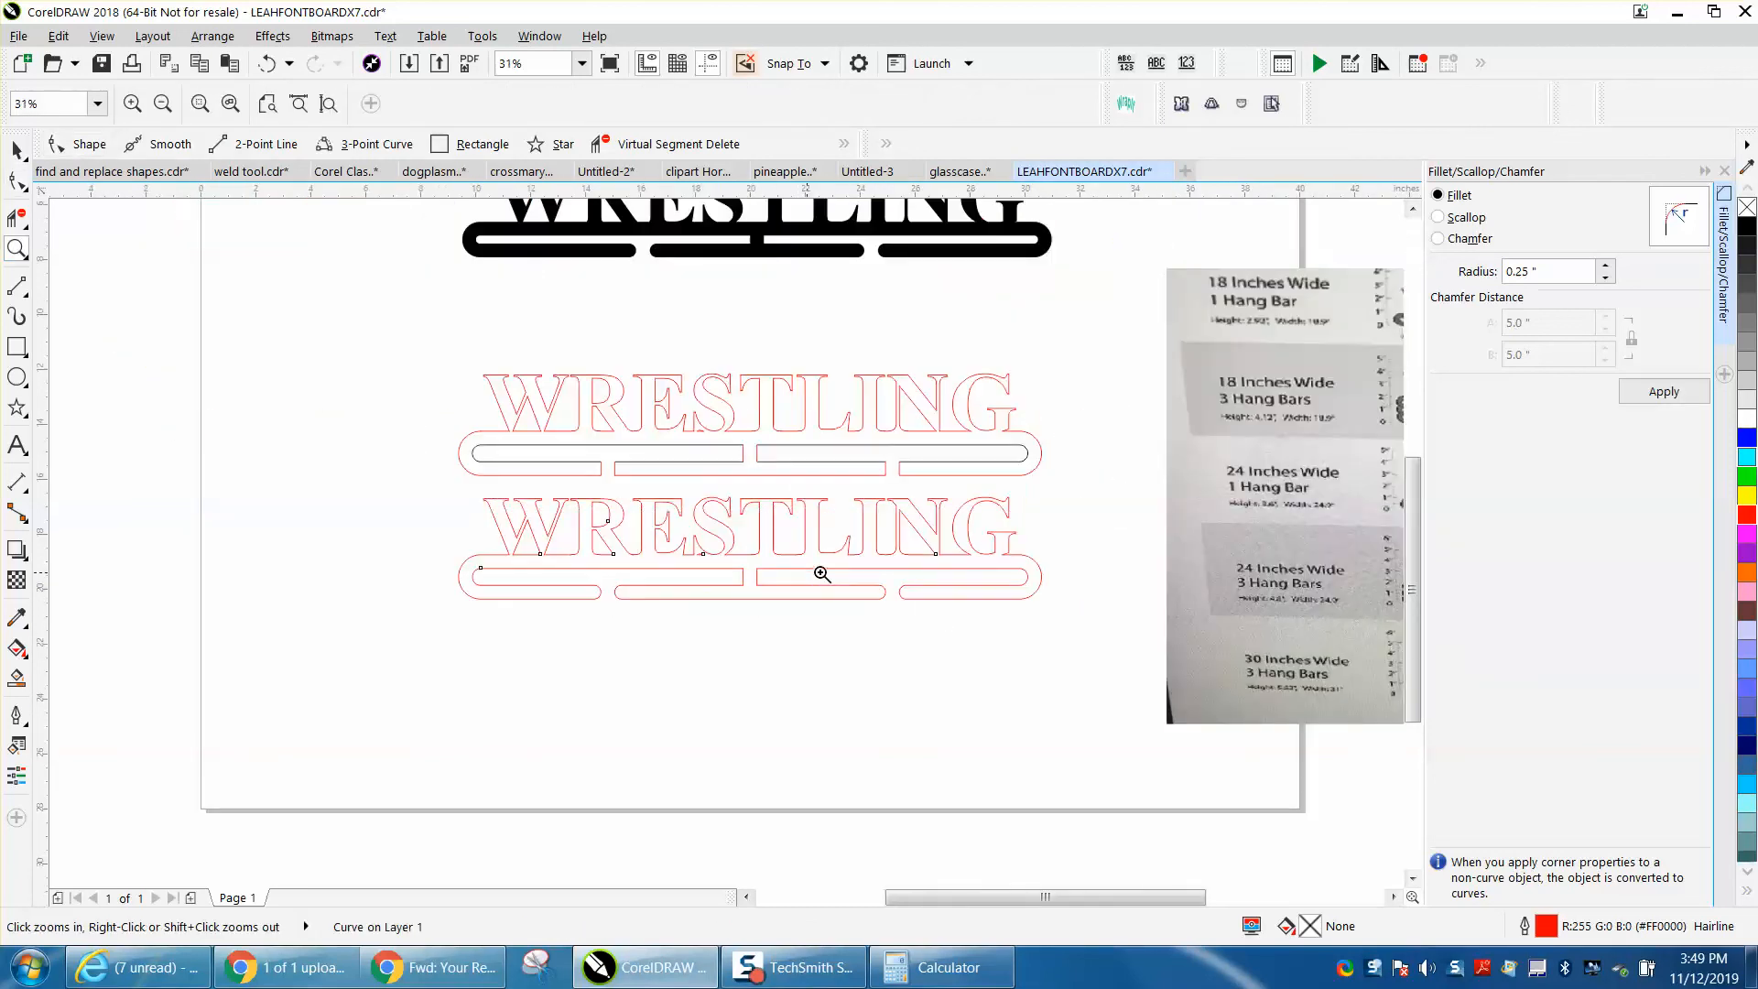
pyautogui.rightClick(832, 573)
pyautogui.moveTo(1092, 465); pyautogui.dragTo(1342, 537)
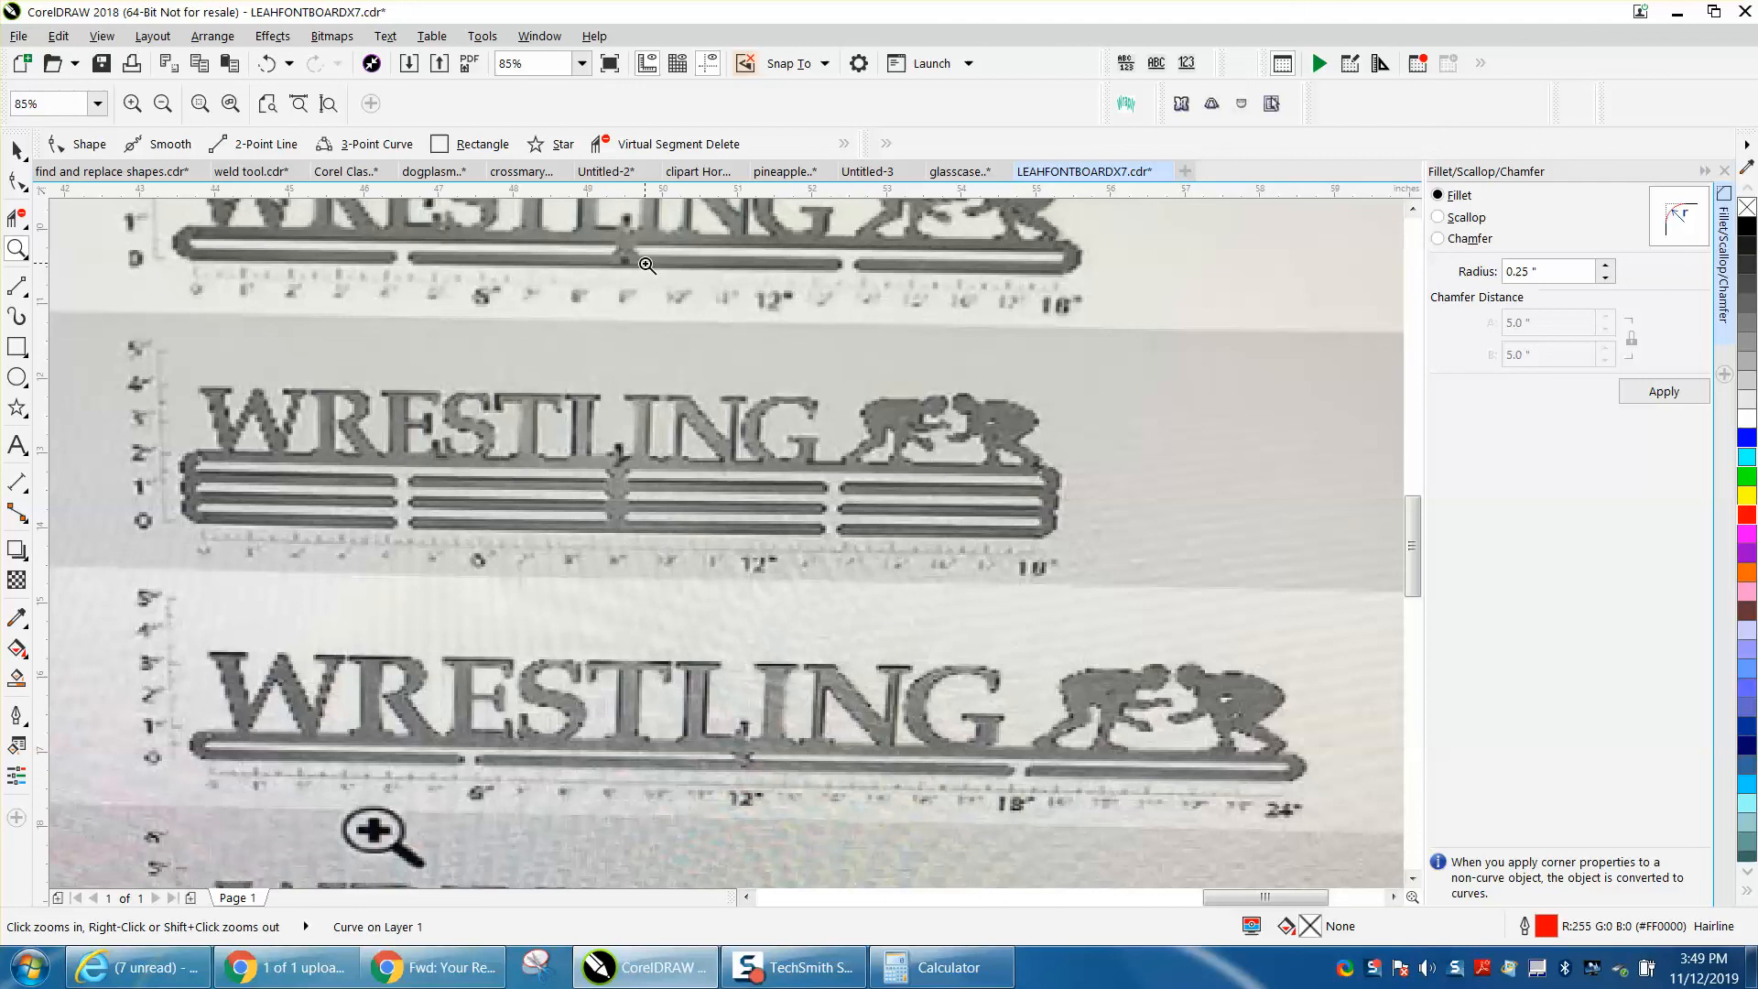
pyautogui.scroll(-4, 707, 638)
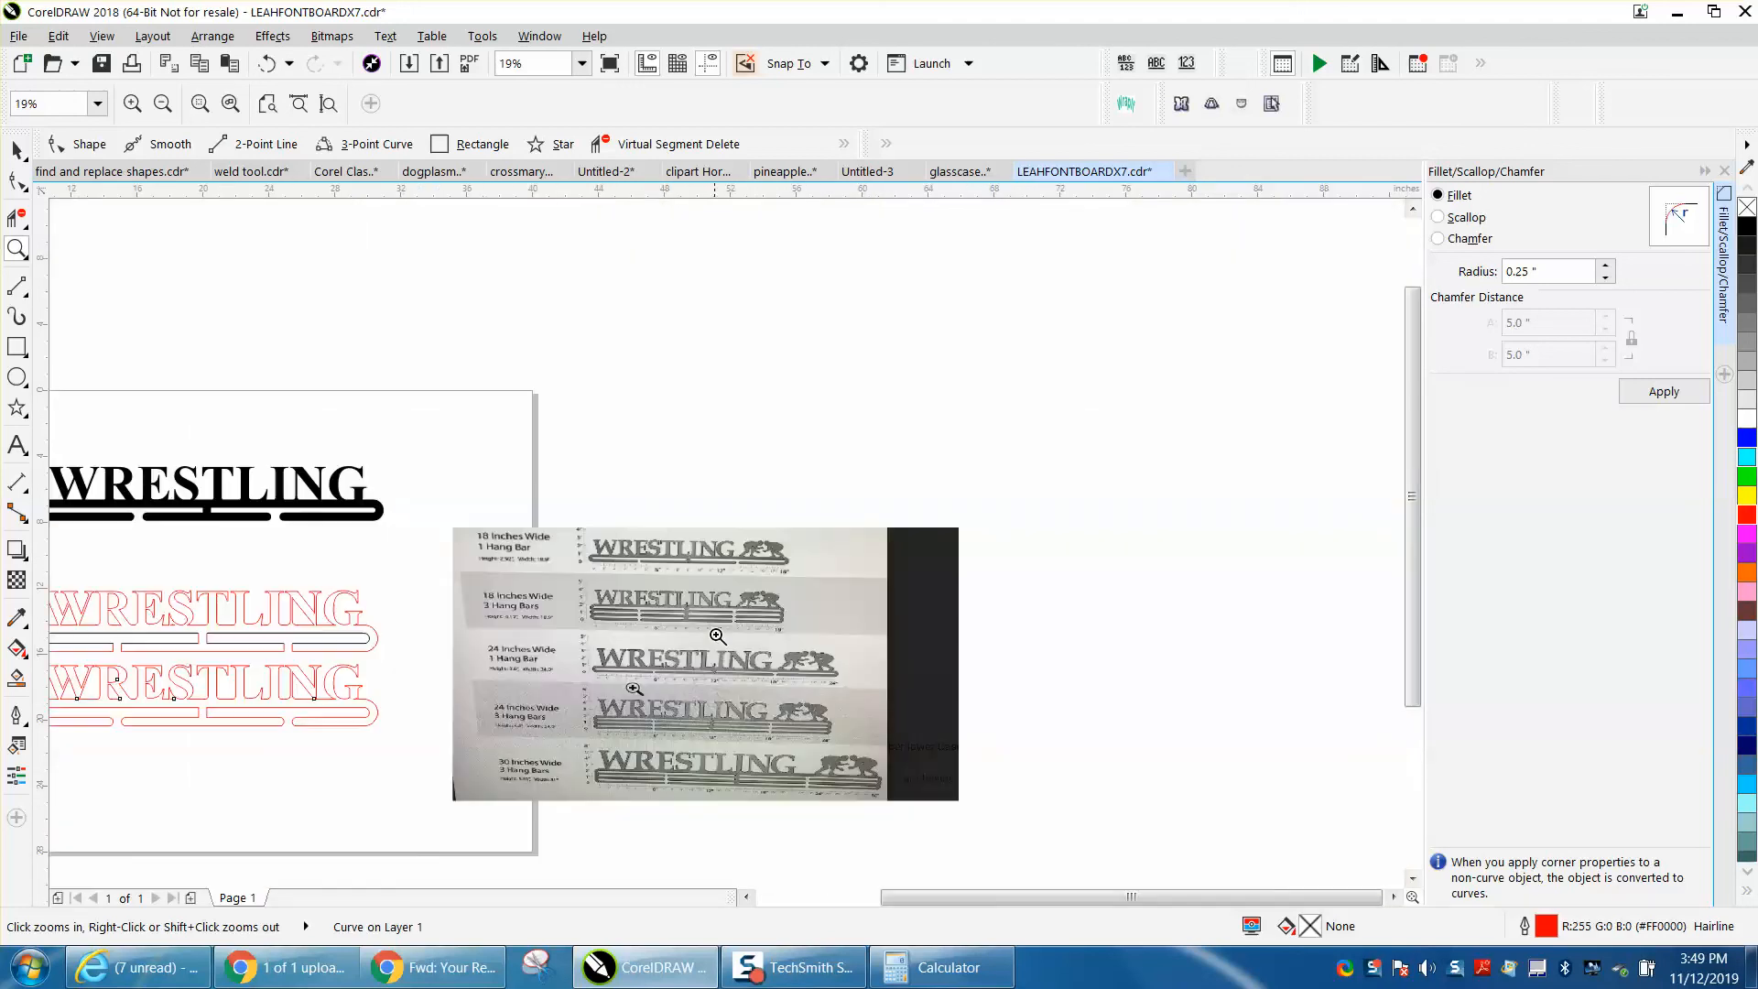
pyautogui.scroll(-2, 645, 643)
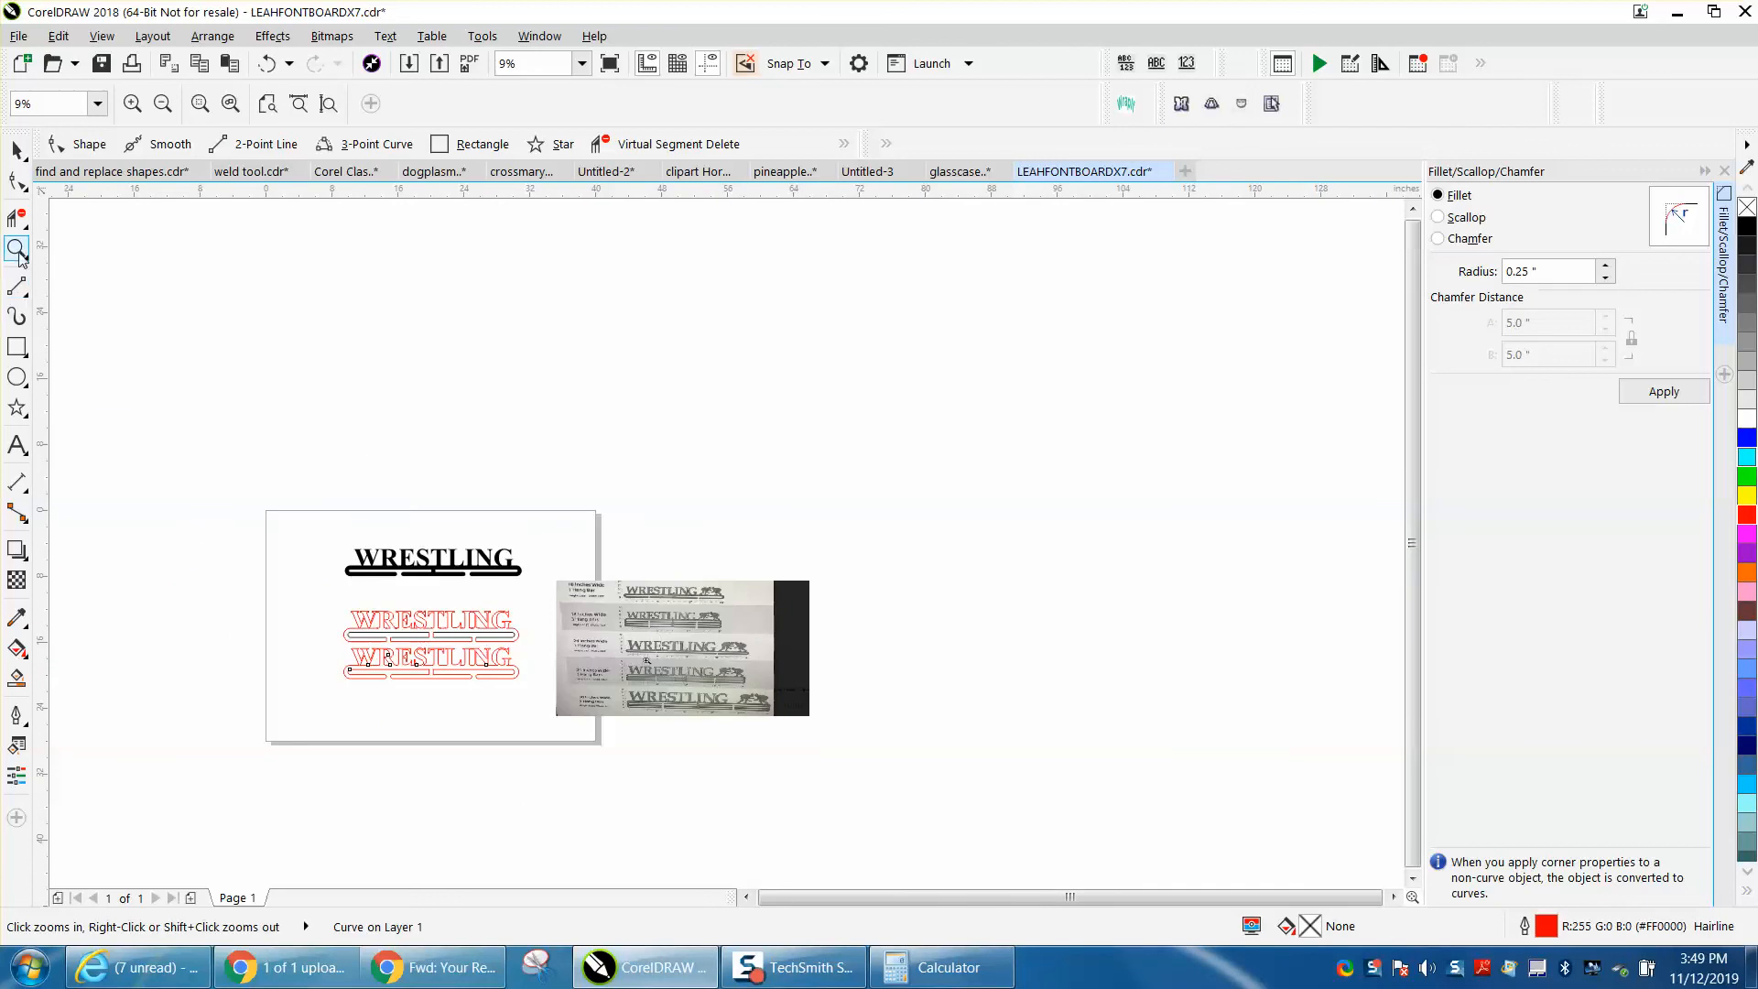
pyautogui.scroll(2, 240, 526)
pyautogui.scroll(2, 847, 813)
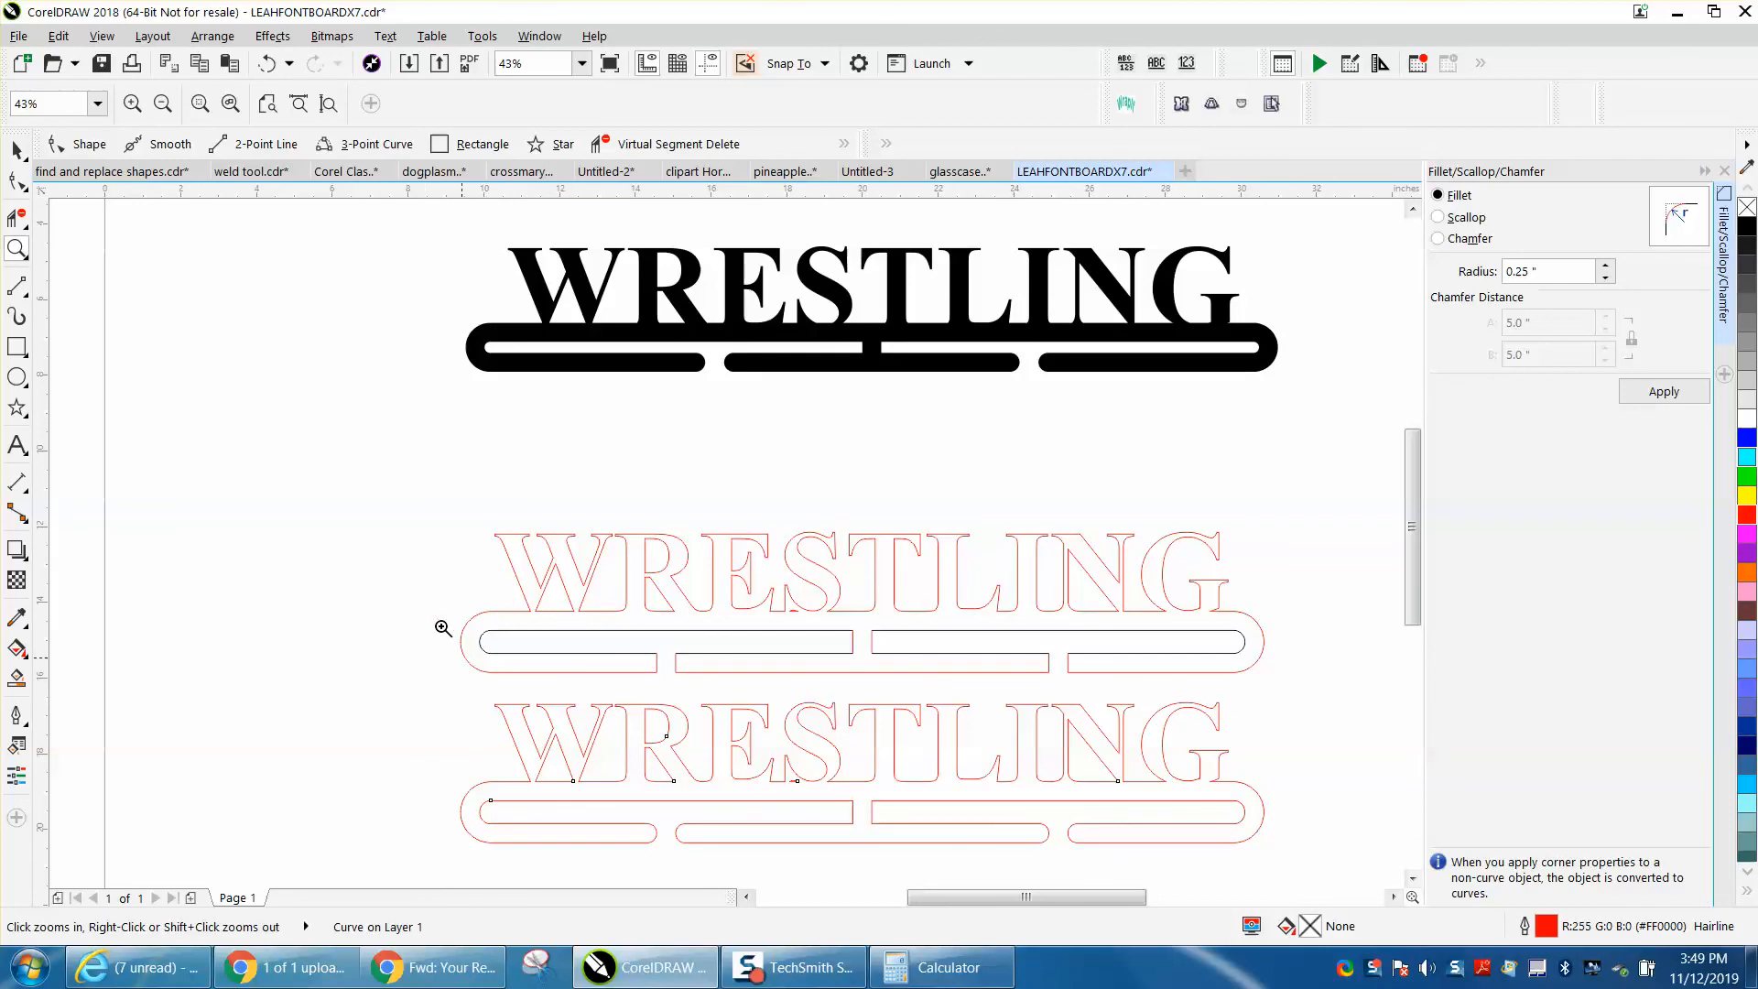
# Step: Examine the left end and bar layout of the 18-inch three-bar hanger in the photo, and the solid black hanger
pyautogui.click(17, 149)
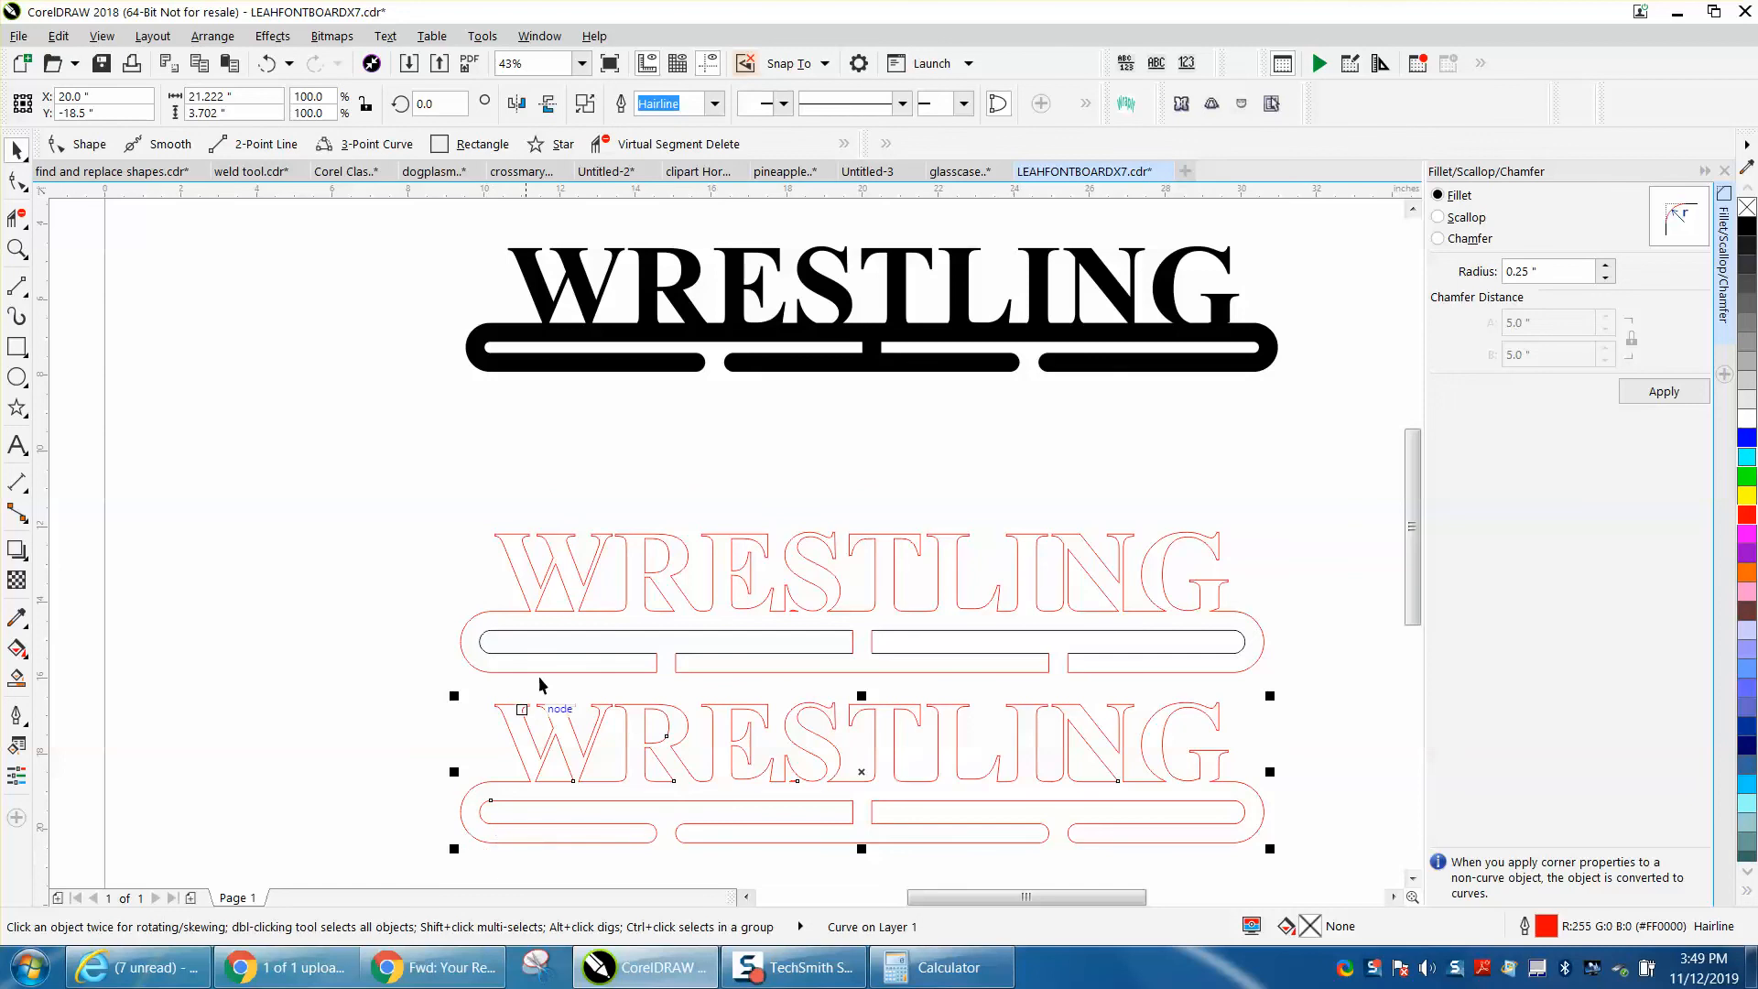
pyautogui.scroll(-3, 472, 636)
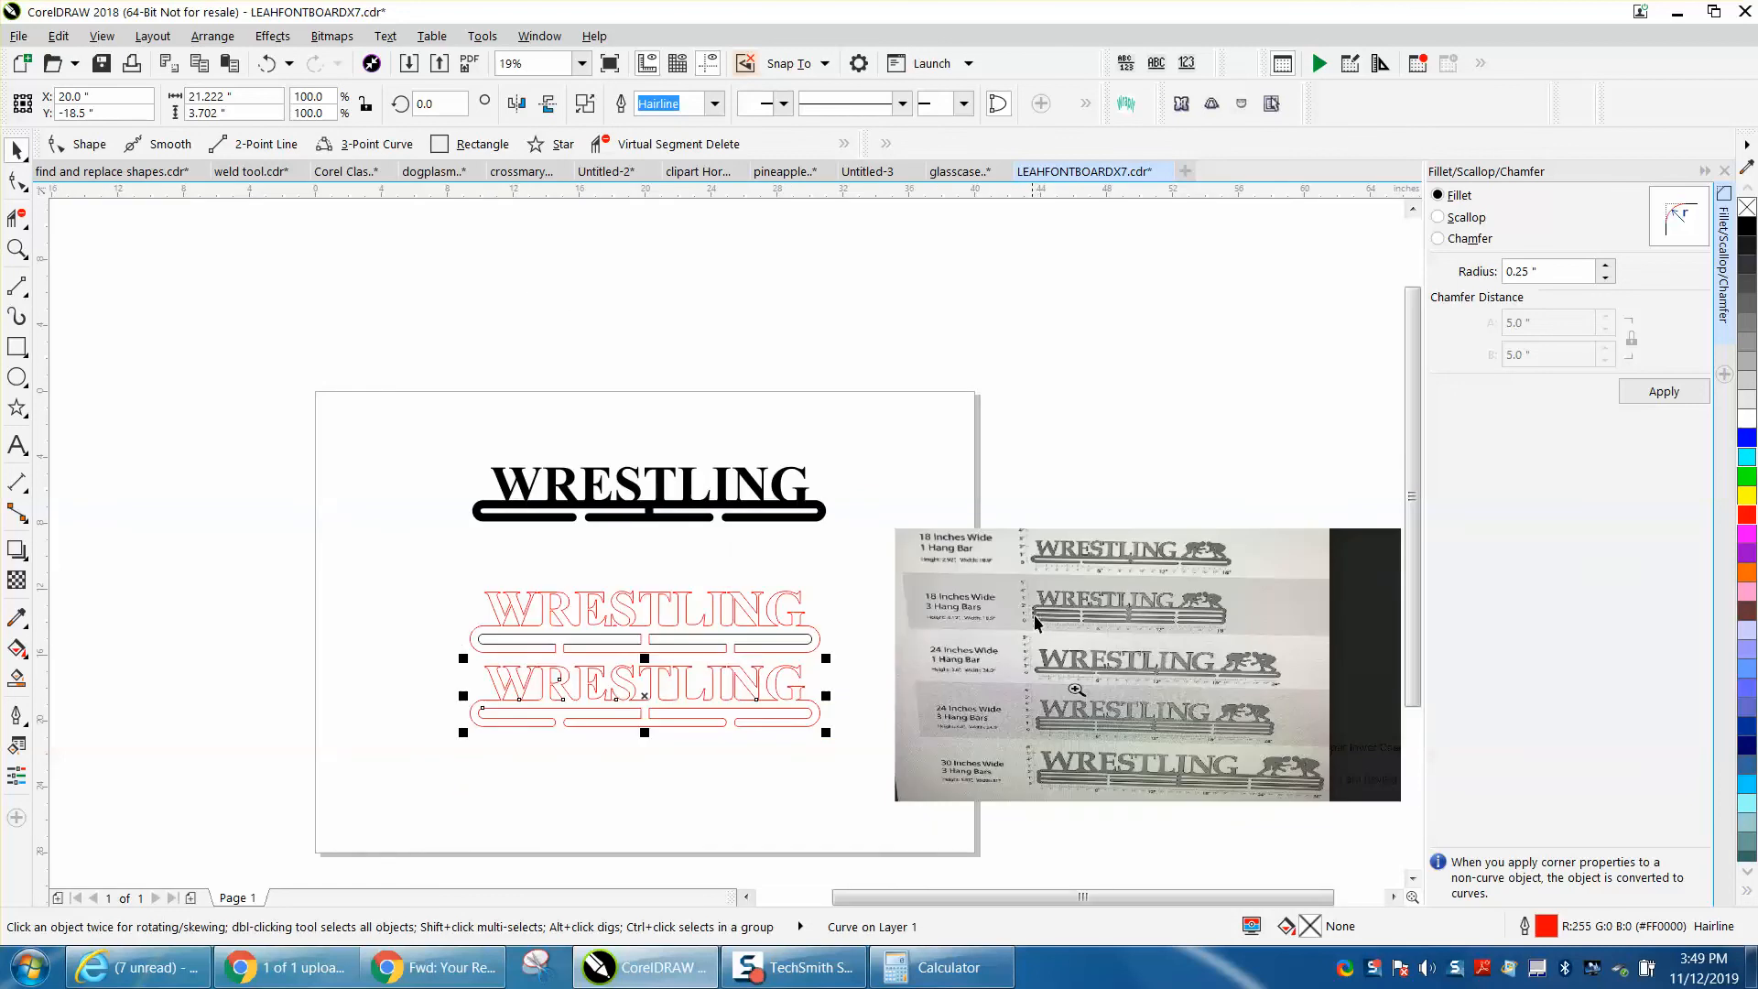
pyautogui.click(17, 248)
pyautogui.moveTo(1042, 575); pyautogui.dragTo(1105, 636)
pyautogui.scroll(-6, 374, 590)
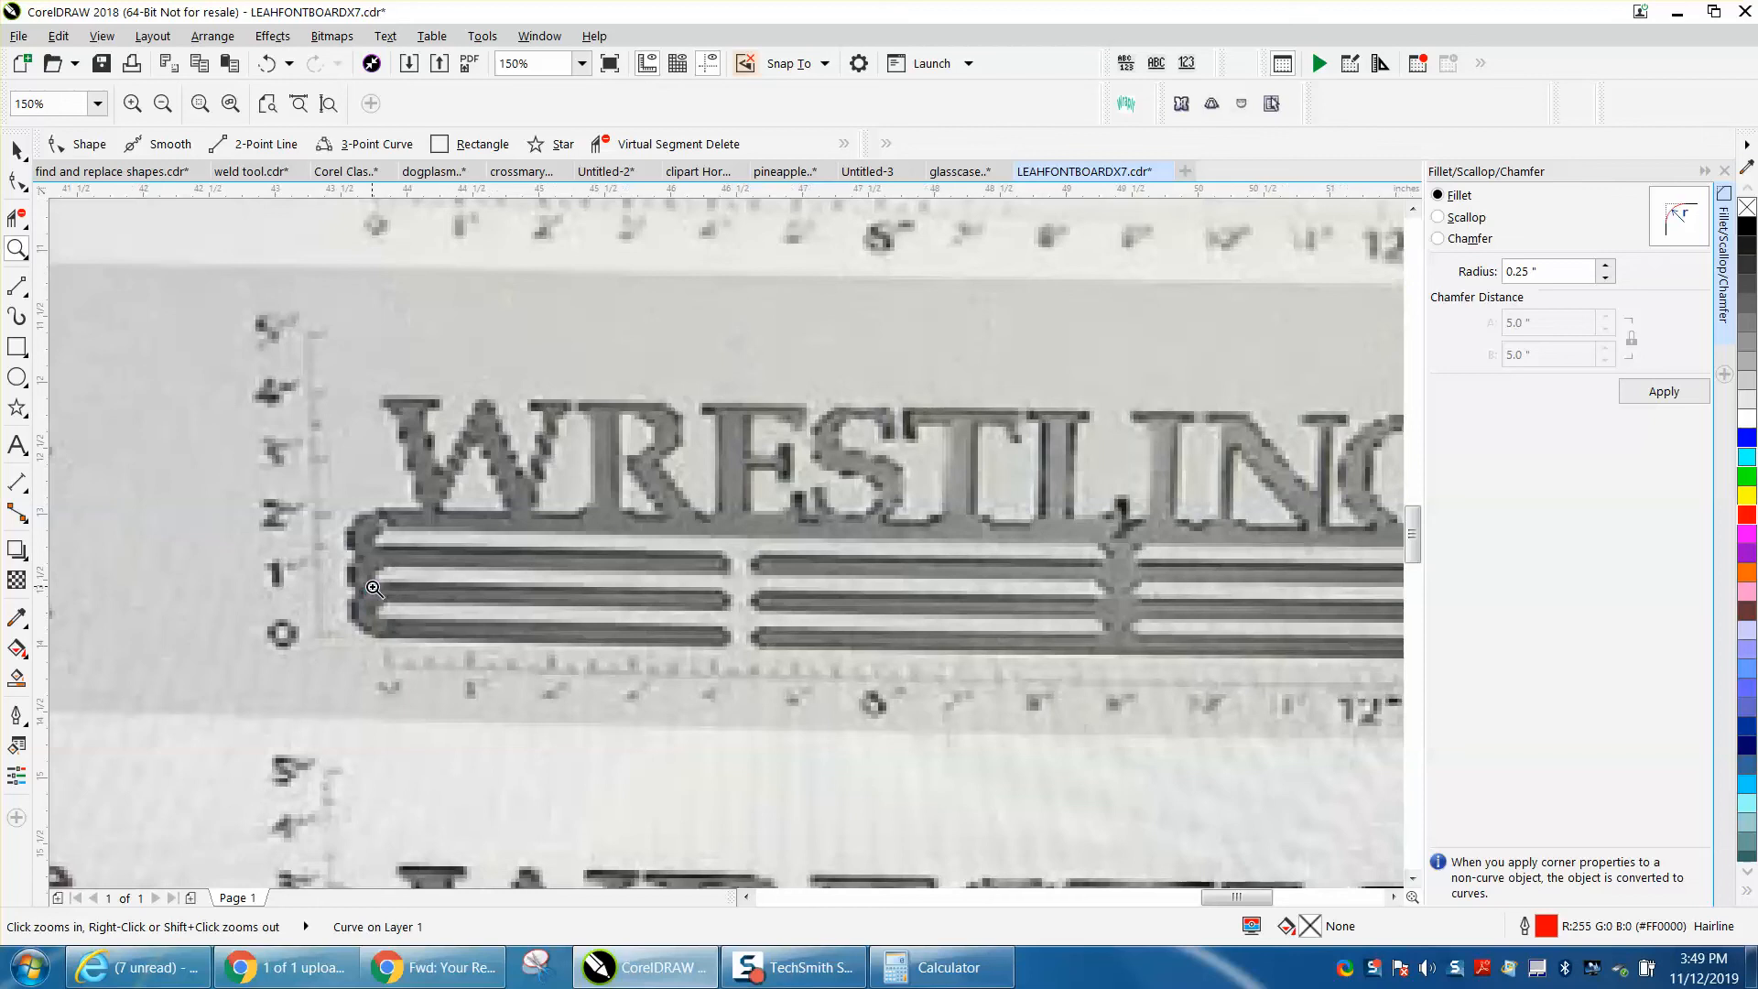
pyautogui.scroll(-1, 584, 597)
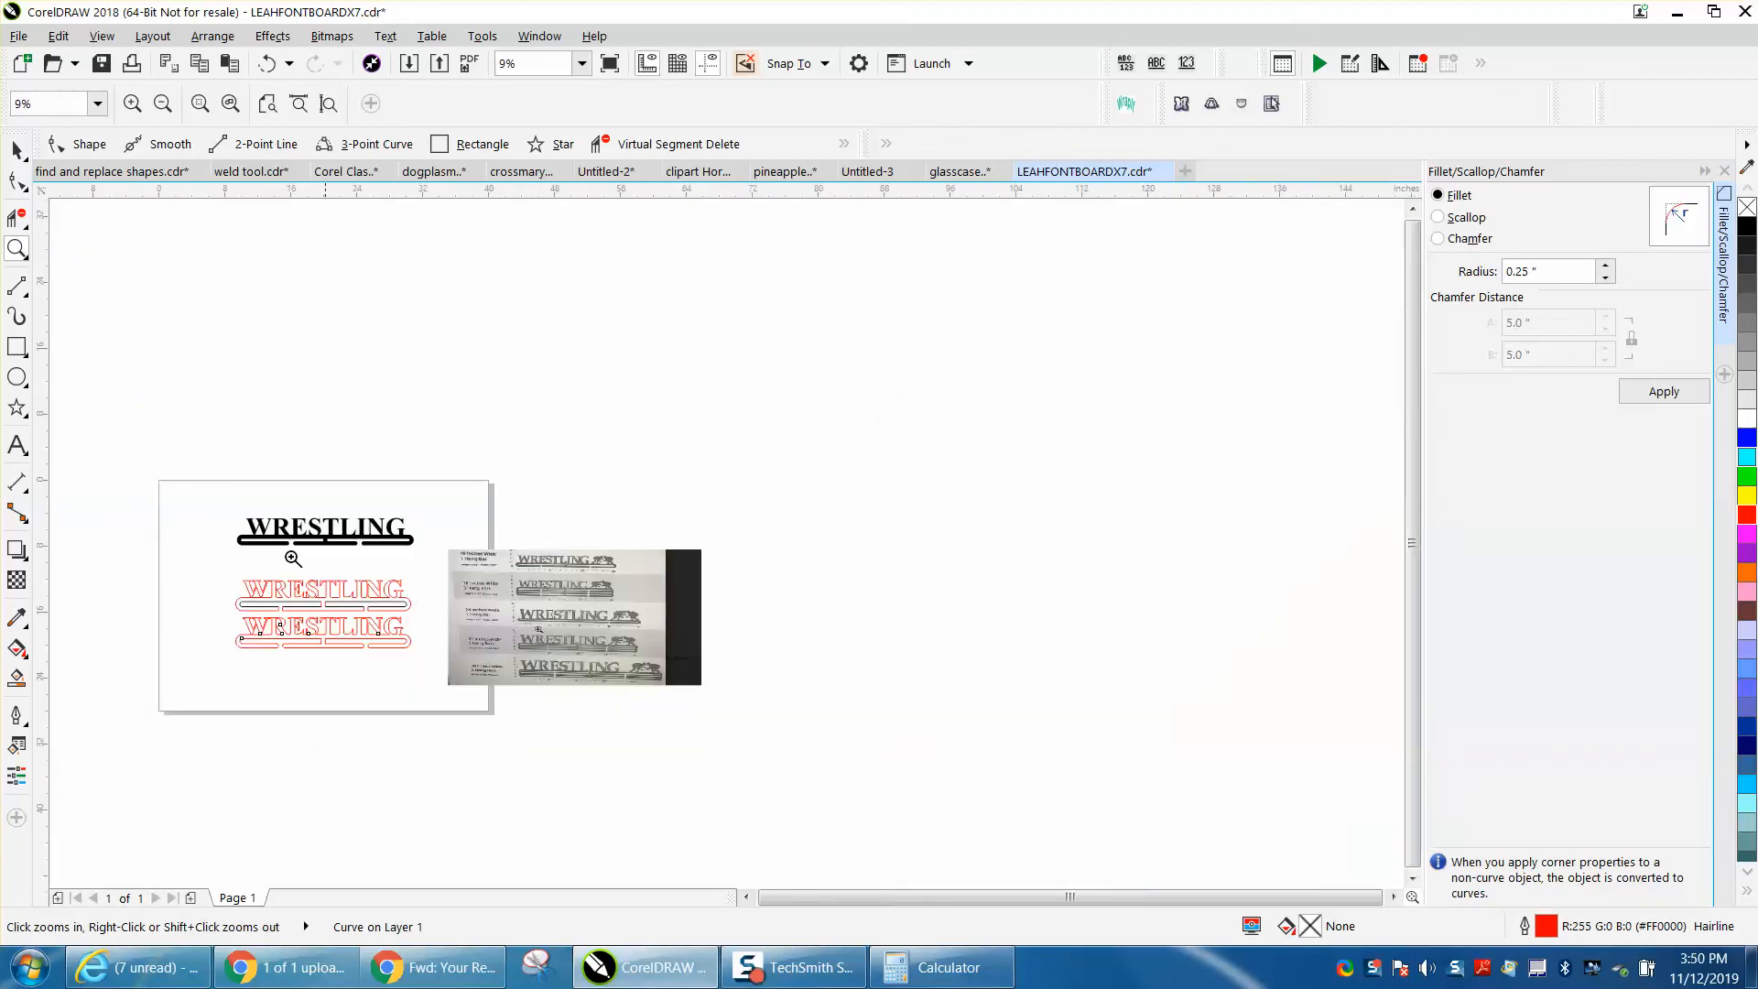
pyautogui.moveTo(234, 505); pyautogui.dragTo(501, 561)
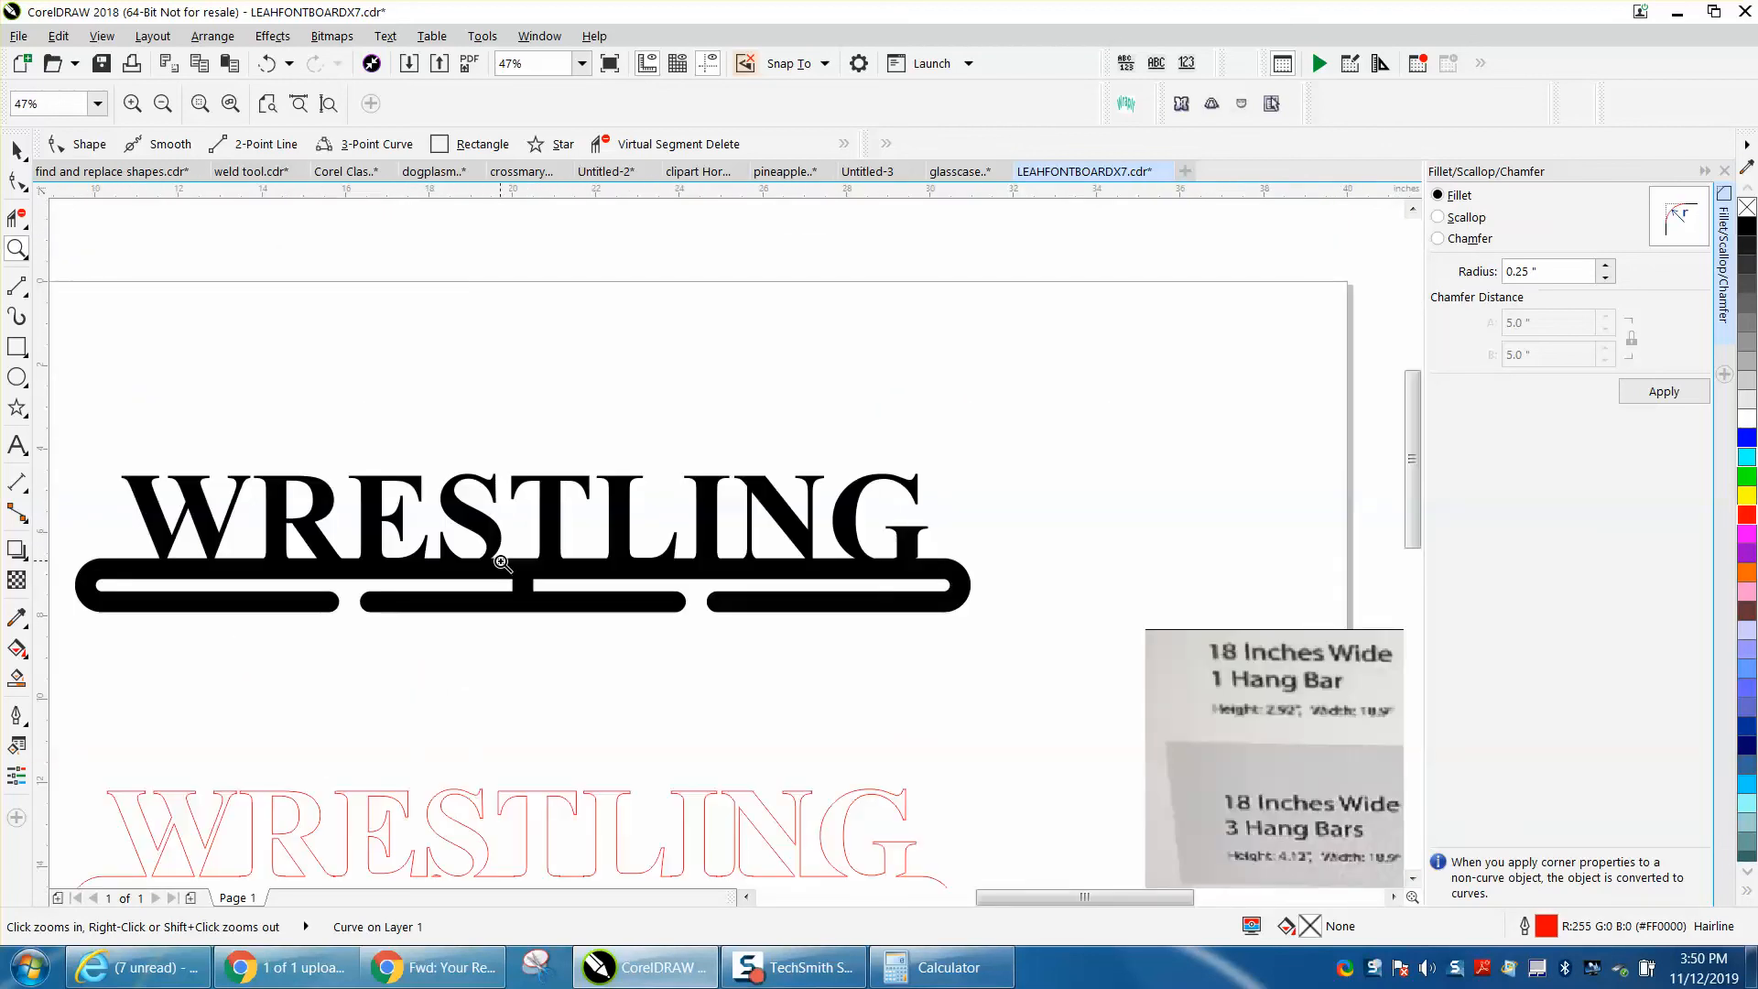